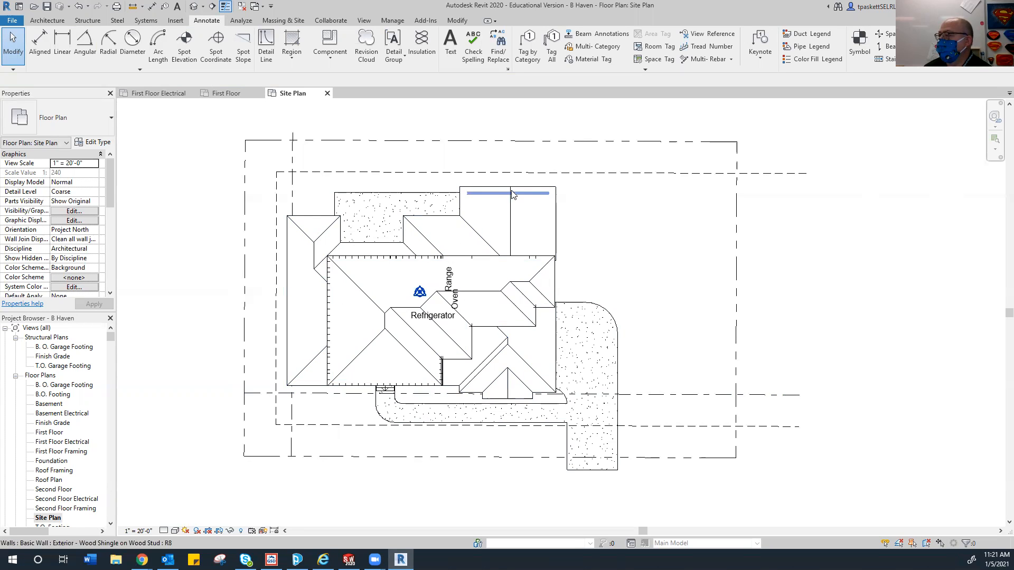
- Hide the Roofs category in the Site Plan view
{"action": "left_click", "coordinate": [559, 207]}
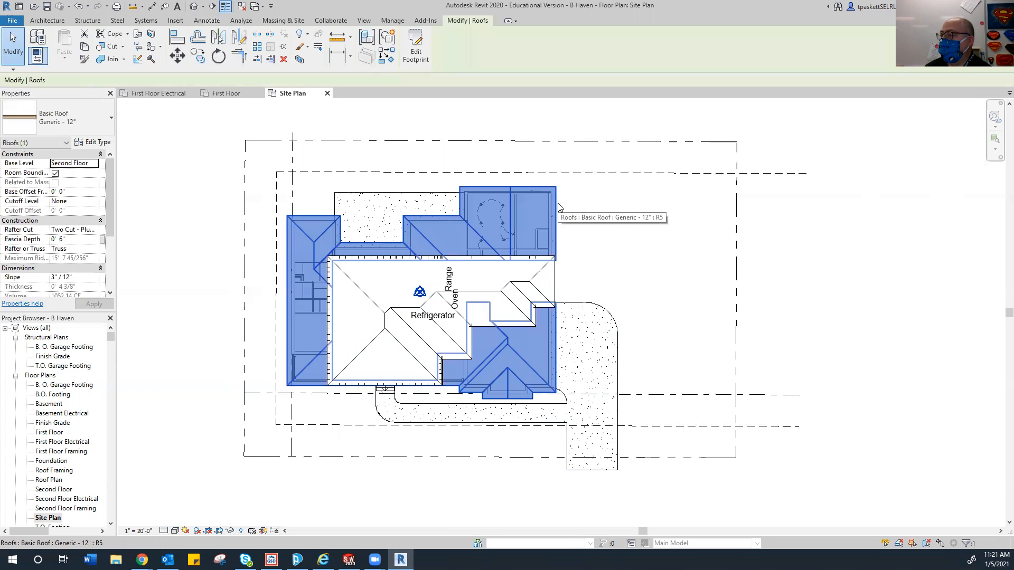
{"action": "right_click", "coordinate": [559, 206]}
{"action": "mouse_move", "coordinate": [589, 253]}
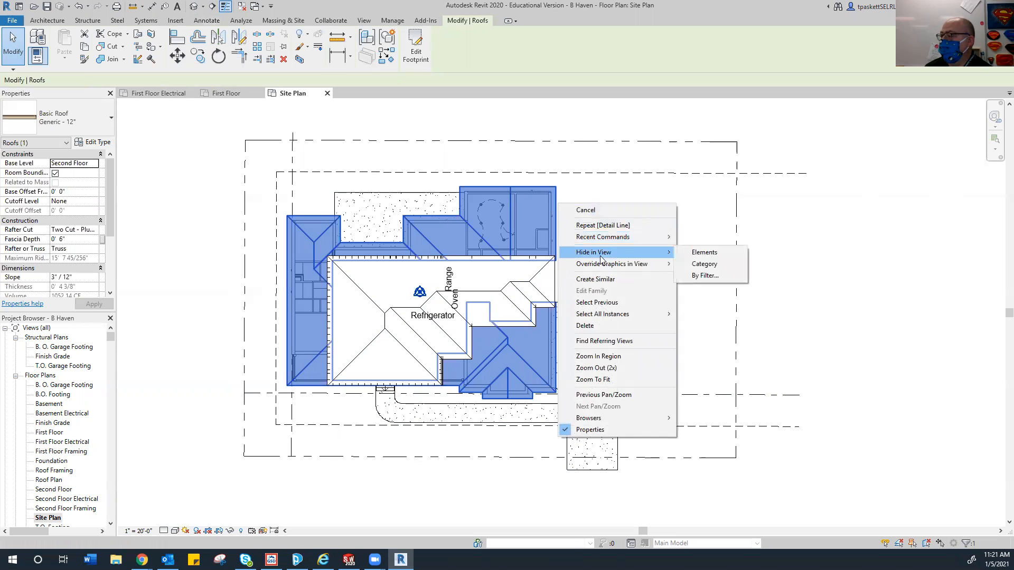
{"action": "left_click", "coordinate": [695, 266]}
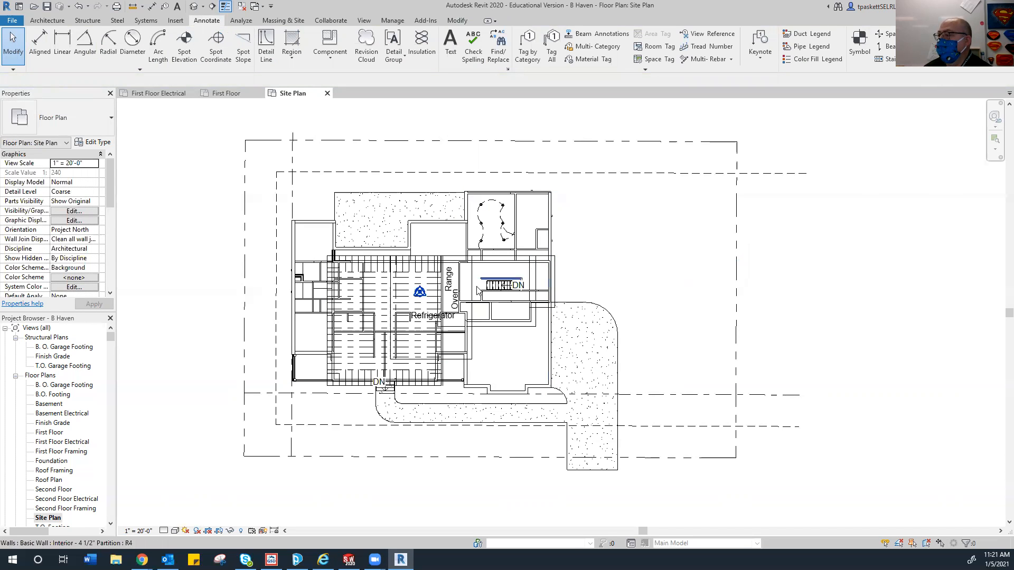
- Hide the category of the dashed centerline model lines crossing the house in the Site Plan view
{"action": "right_click", "coordinate": [381, 290]}
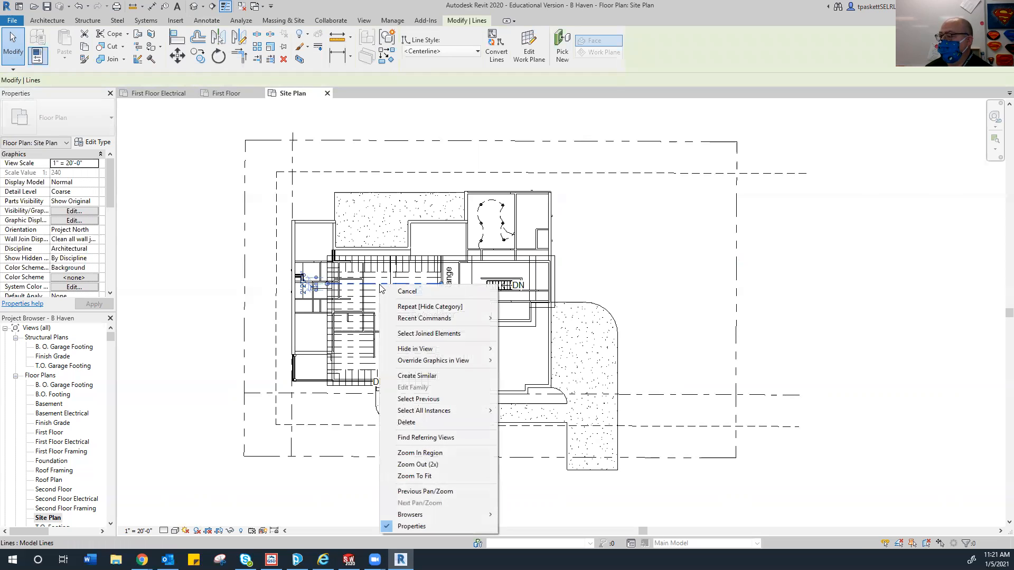
{"action": "mouse_move", "coordinate": [465, 349]}
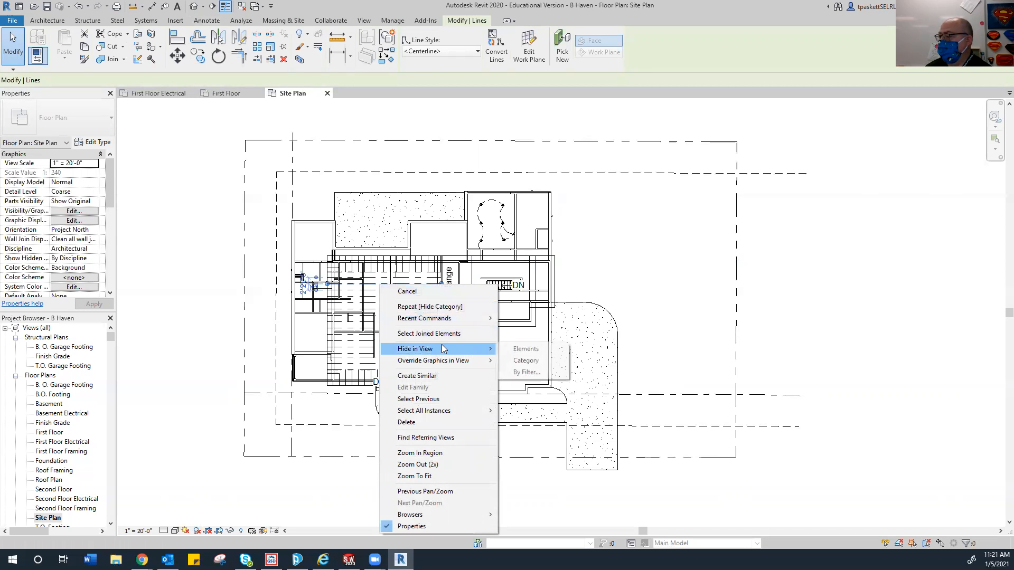
{"action": "left_click", "coordinate": [522, 360]}
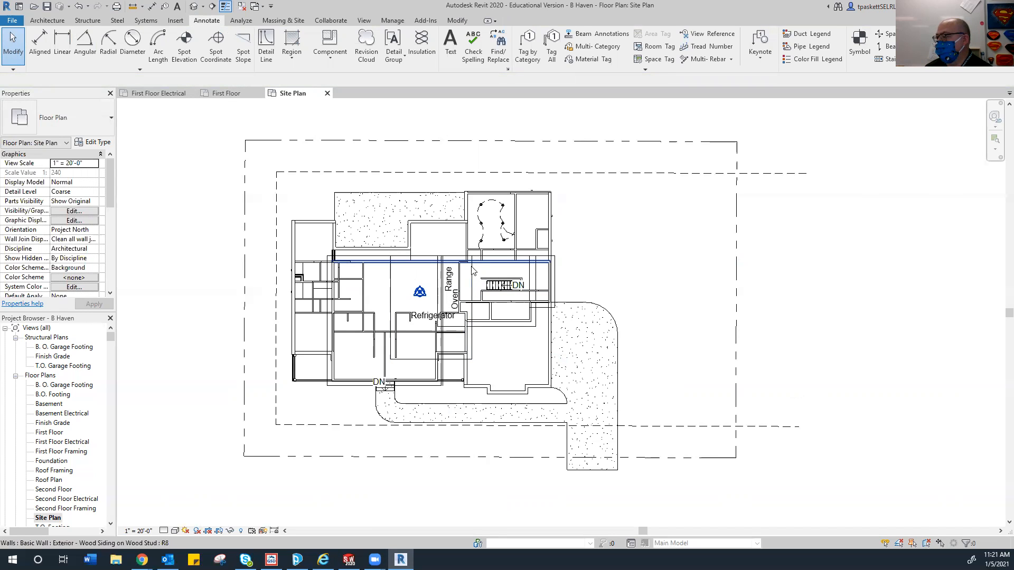
- Hide the category of the Wide Lines model lines outlining the upper roof in the Site Plan view
{"action": "left_click", "coordinate": [509, 330]}
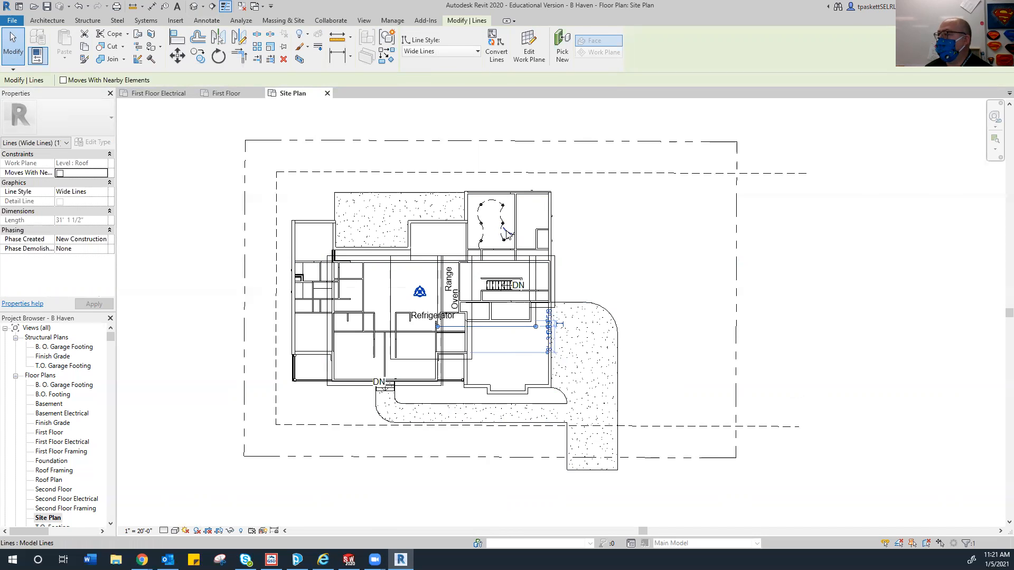
{"action": "left_click", "coordinate": [554, 272]}
{"action": "right_click", "coordinate": [554, 272]}
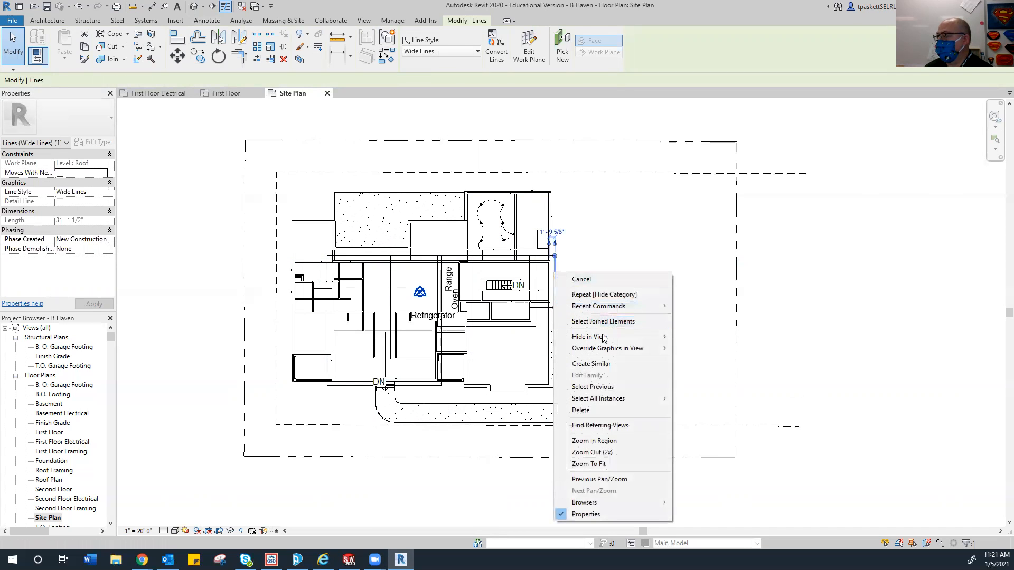
{"action": "mouse_move", "coordinate": [606, 341]}
{"action": "left_click", "coordinate": [701, 348]}
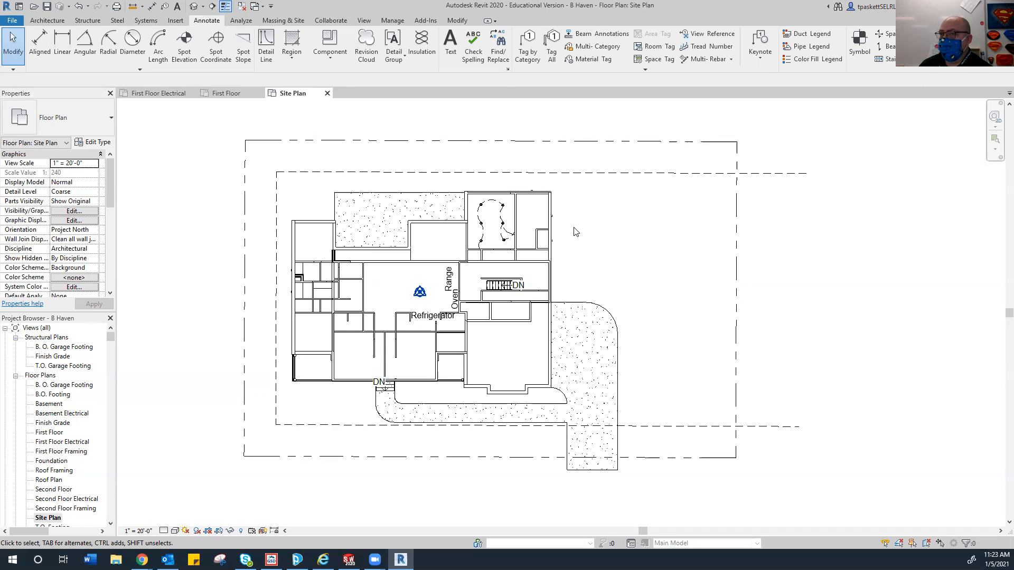
- Draw a short horizontal sample model line north of the property in the <Beyond> line style
{"action": "left_click", "coordinate": [245, 225]}
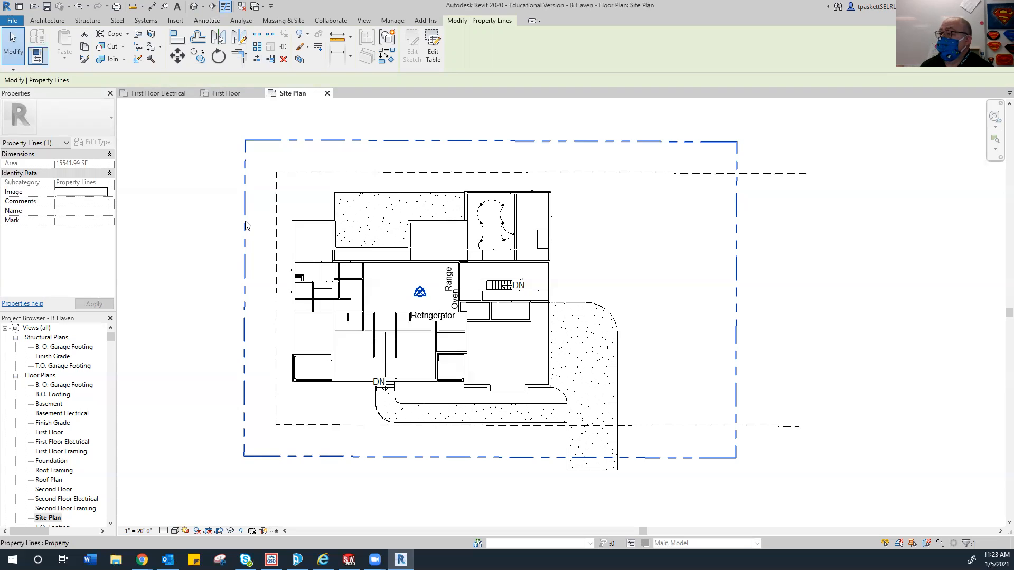
{"action": "left_click", "coordinate": [47, 21]}
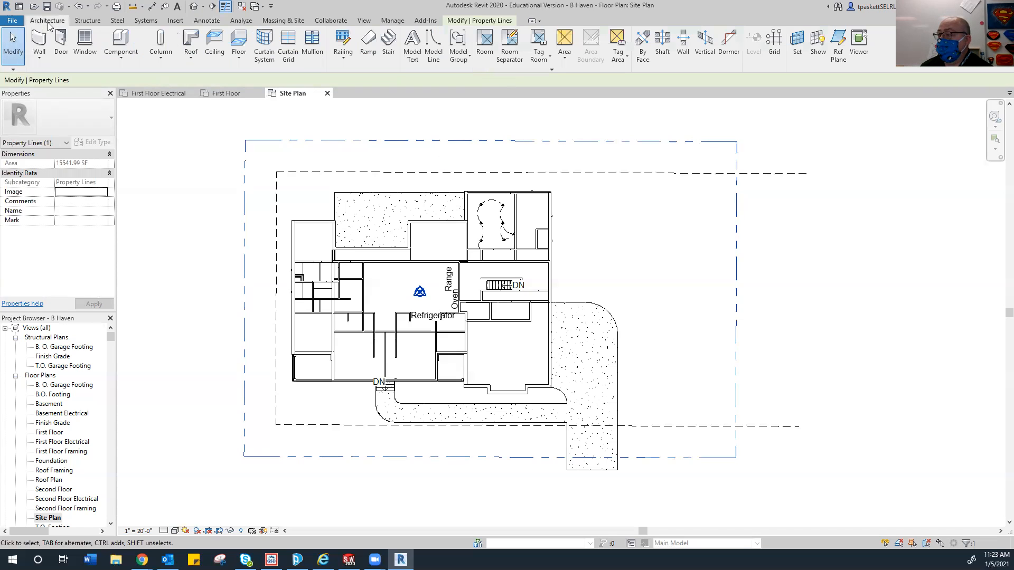
{"action": "left_click", "coordinate": [434, 50]}
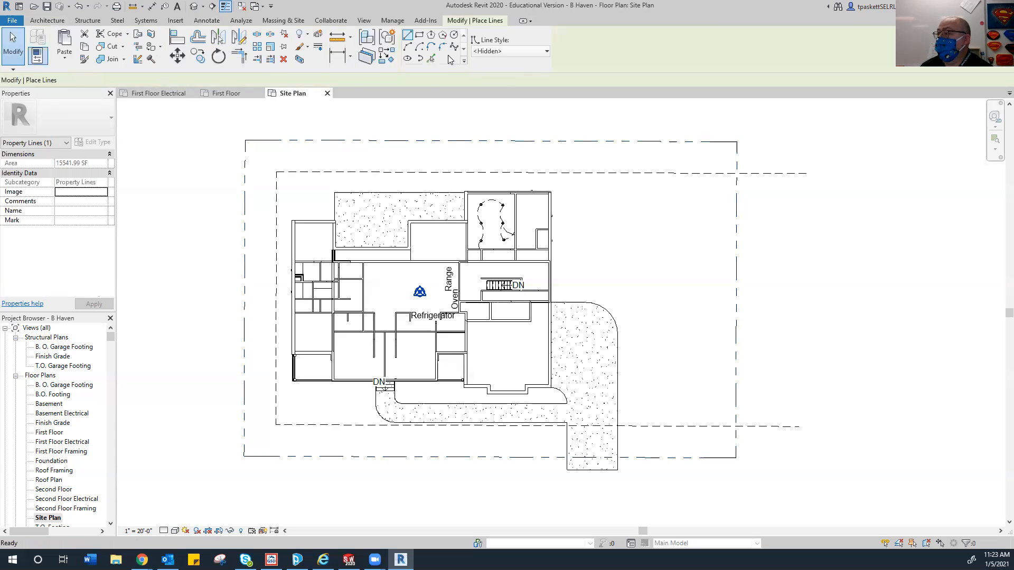
{"action": "left_click", "coordinate": [545, 51]}
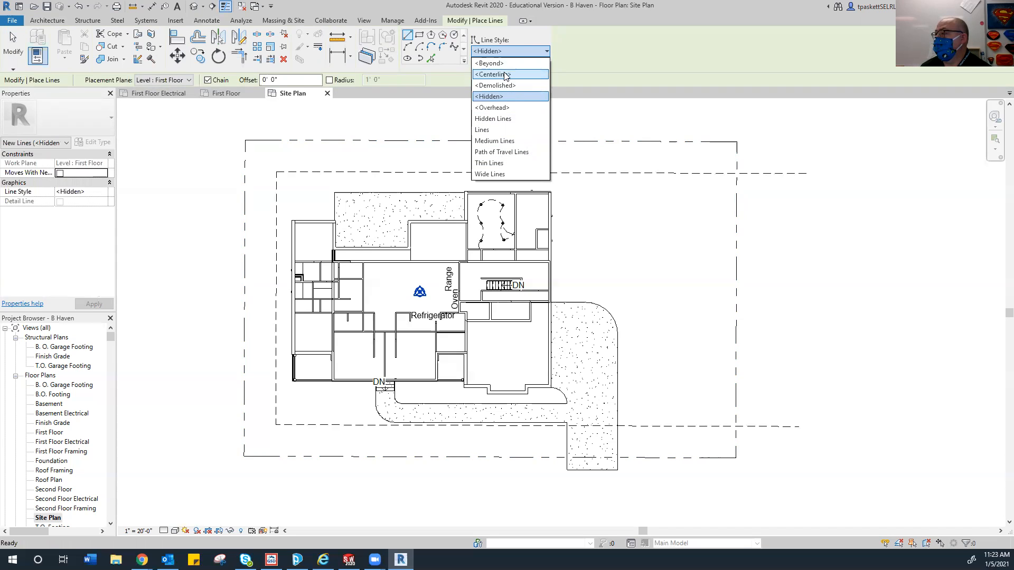
{"action": "left_click", "coordinate": [489, 63]}
{"action": "left_click", "coordinate": [569, 110]}
{"action": "right_click", "coordinate": [585, 114]}
{"action": "left_click", "coordinate": [598, 120]}
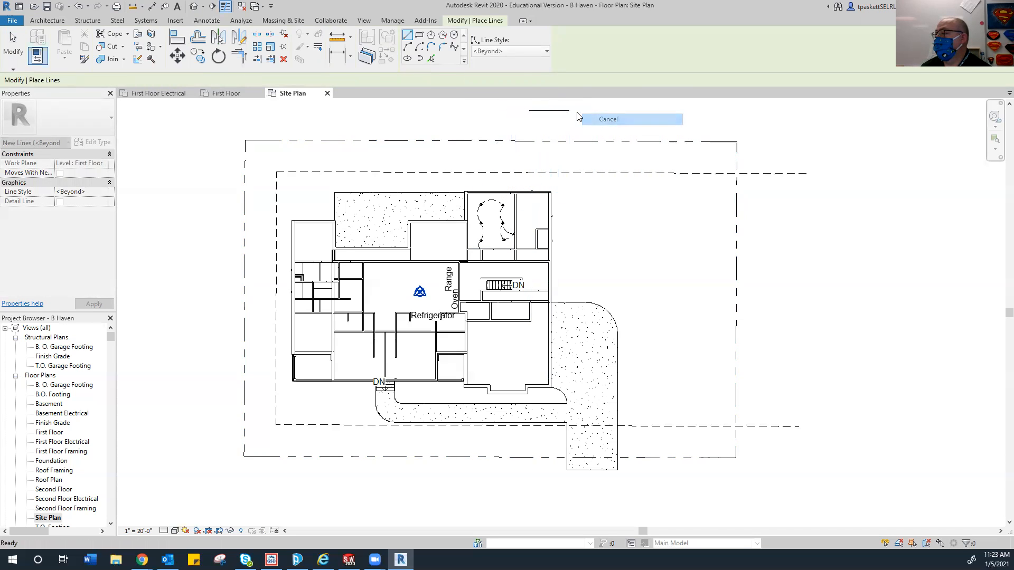
- Draw a second short horizontal sample model line just below the first, using the Lines line style
{"action": "left_click", "coordinate": [533, 51]}
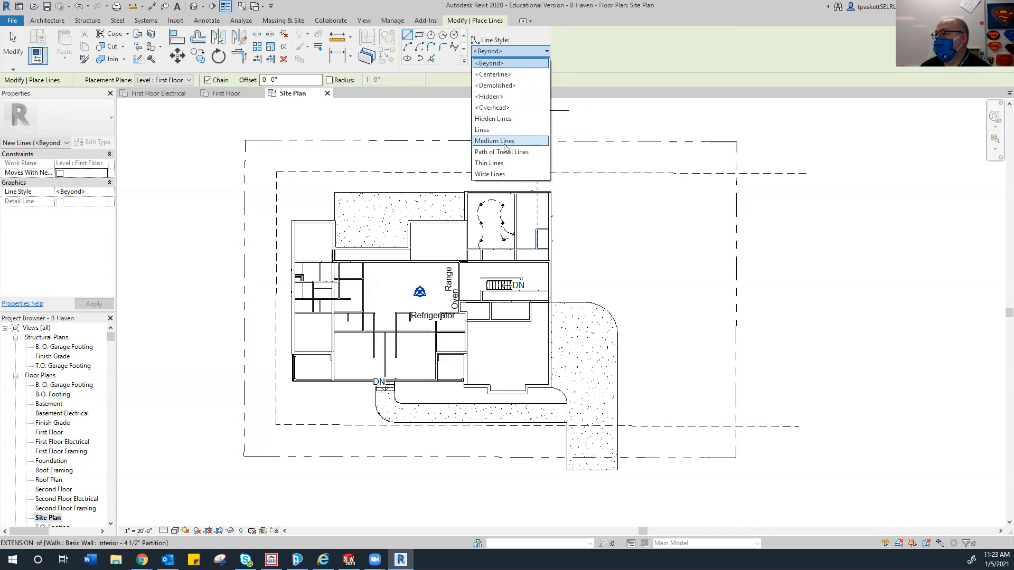
{"action": "left_click", "coordinate": [528, 130]}
{"action": "left_click", "coordinate": [525, 128]}
{"action": "left_click", "coordinate": [569, 128]}
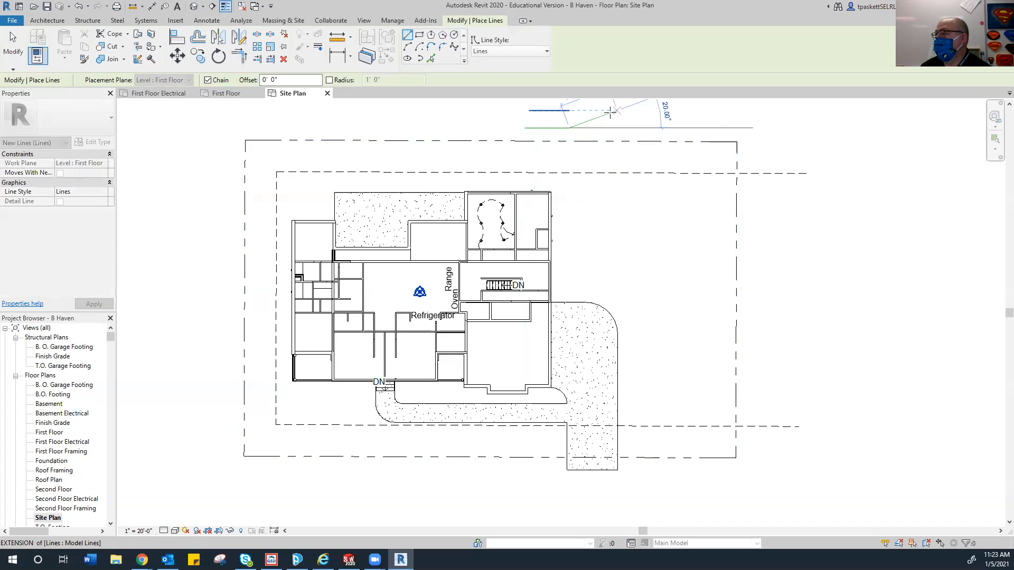
{"action": "right_click", "coordinate": [610, 114]}
{"action": "left_click", "coordinate": [613, 119]}
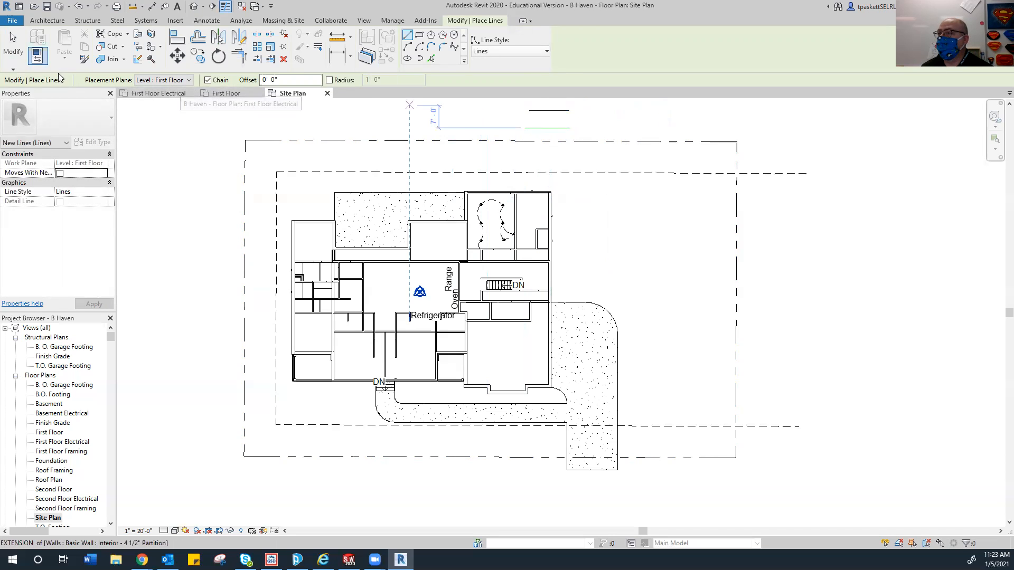
- Delete the two short sample model lines north of the property
{"action": "left_click", "coordinate": [18, 52]}
{"action": "left_click", "coordinate": [536, 128]}
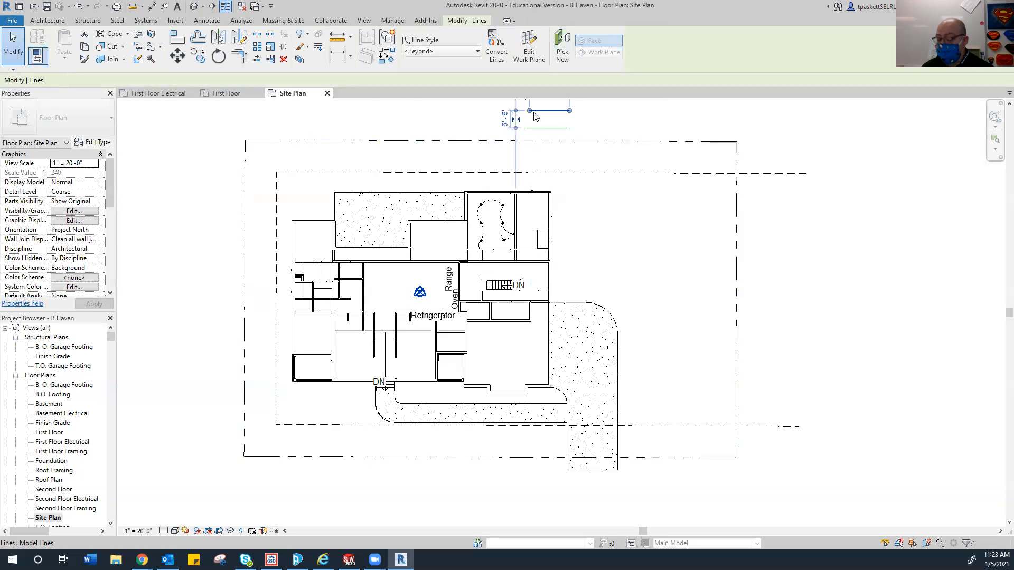
{"action": "key", "text": "Delete"}
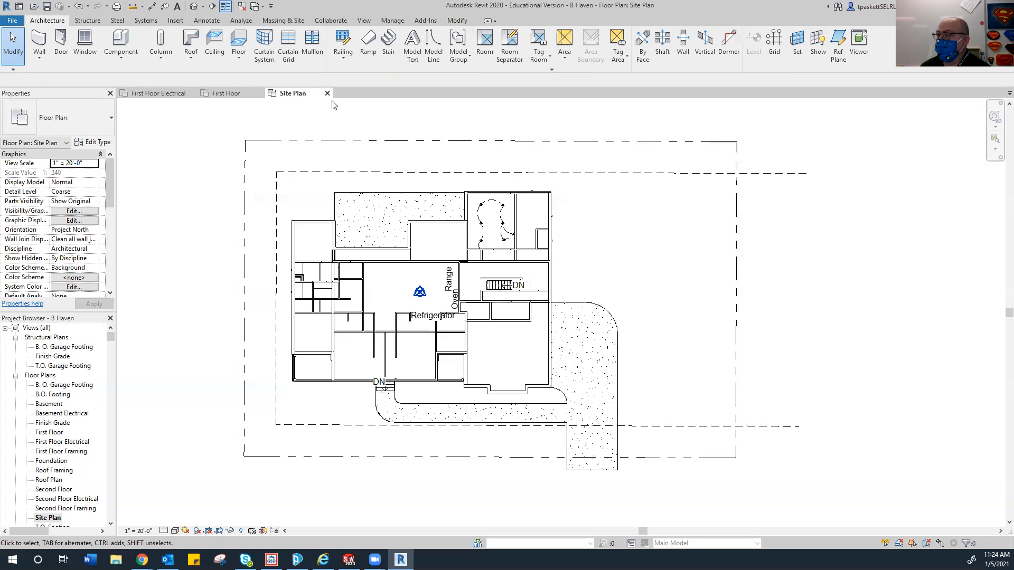
- Draw a horizontal model line about 163' long in the Lines style from the property's southeast corner past its southwest corner
{"action": "left_click", "coordinate": [433, 48]}
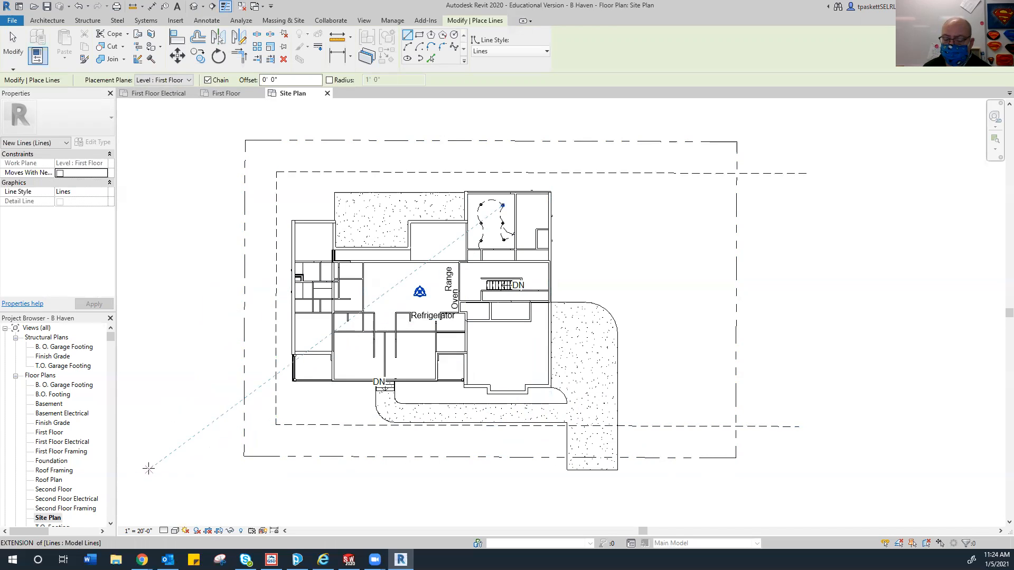
{"action": "left_click", "coordinate": [735, 458]}
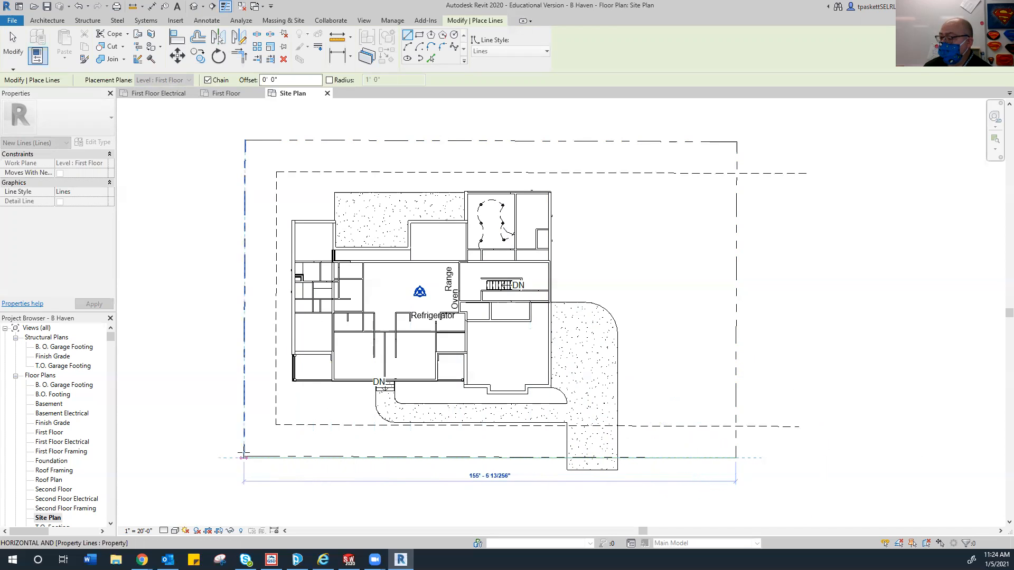
{"action": "scroll", "coordinate": [237, 457], "scroll_direction": "up", "scroll_amount": 2}
{"action": "scroll", "coordinate": [237, 457], "scroll_direction": "up", "scroll_amount": 3}
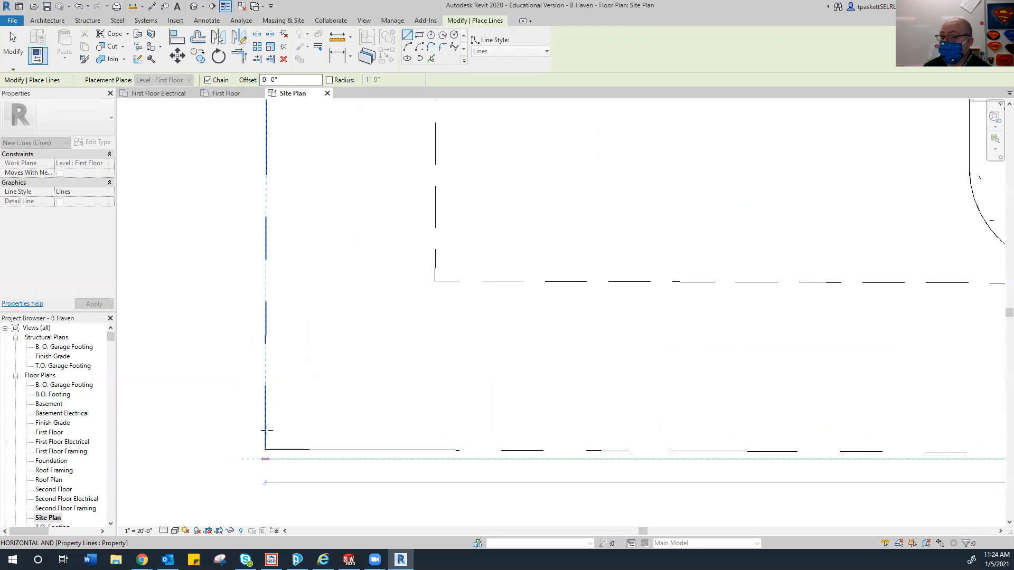
{"action": "scroll", "coordinate": [306, 426], "scroll_direction": "down", "scroll_amount": 2}
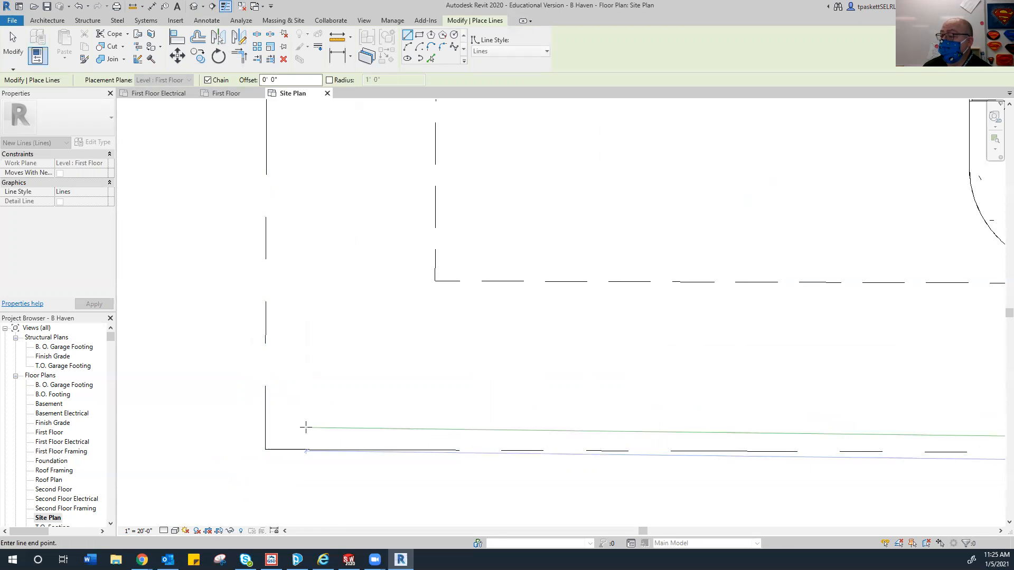
{"action": "scroll", "coordinate": [200, 441], "scroll_direction": "down", "scroll_amount": 2}
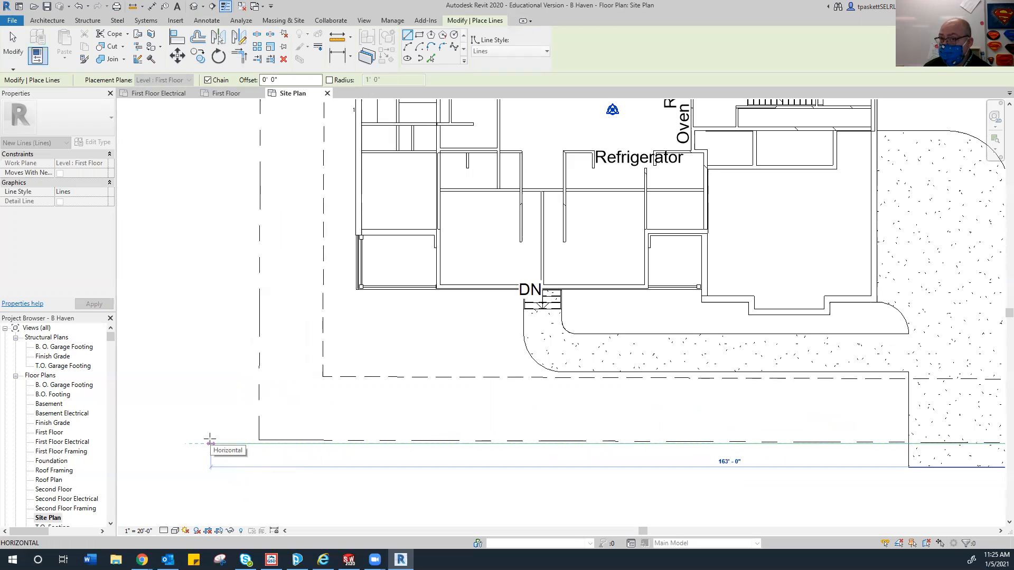
{"action": "right_click", "coordinate": [259, 419]}
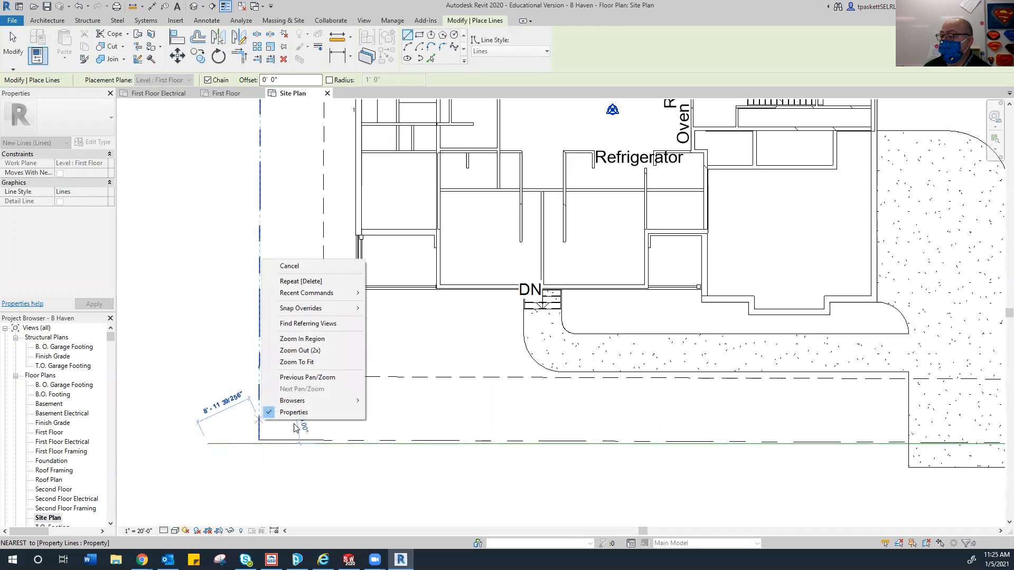
{"action": "left_click", "coordinate": [289, 266]}
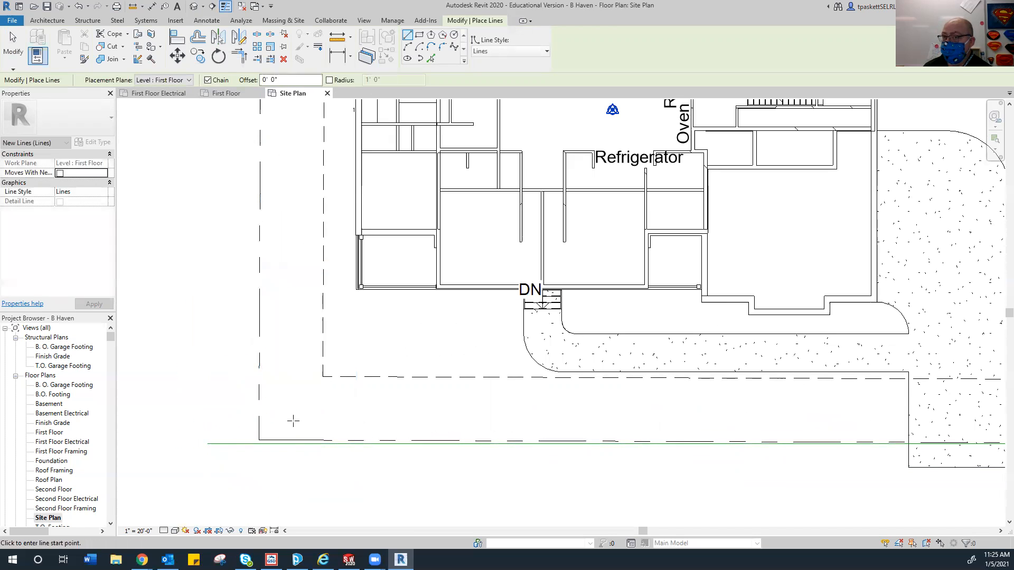
{"action": "scroll", "coordinate": [322, 441], "scroll_direction": "down", "scroll_amount": 3}
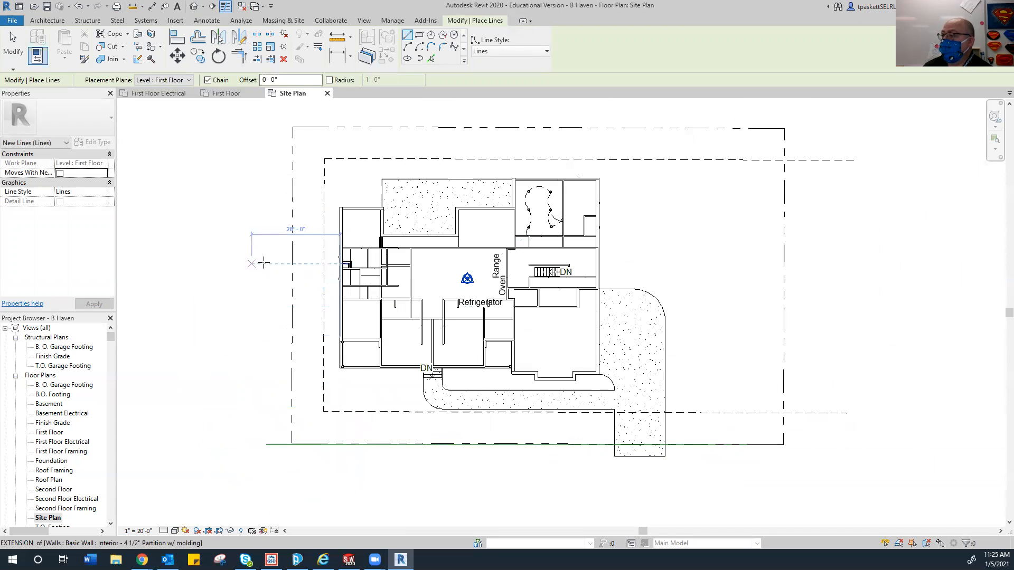
- Draw a vertical model line about 112' long from the property's northwest corner down past its southwest corner
{"action": "left_click", "coordinate": [294, 127]}
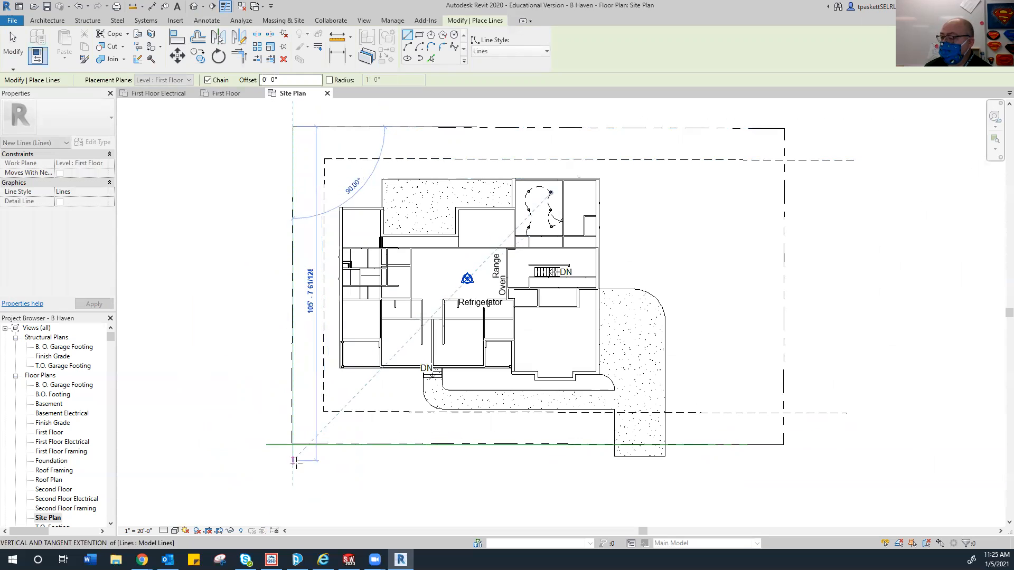
{"action": "left_click", "coordinate": [292, 481]}
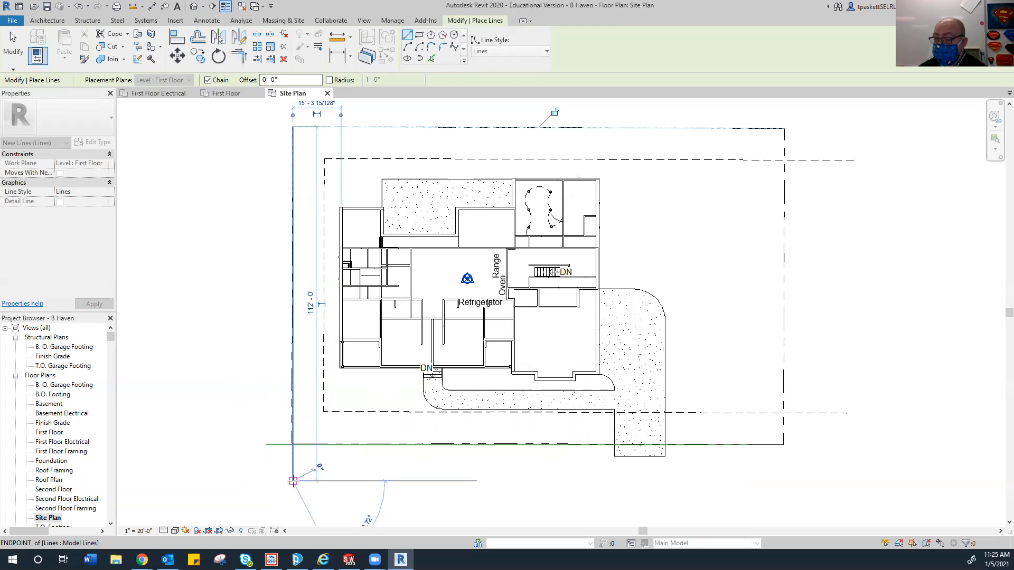
{"action": "left_click", "coordinate": [293, 481]}
{"action": "key", "text": "Escape"}
{"action": "key", "text": "Escape"}
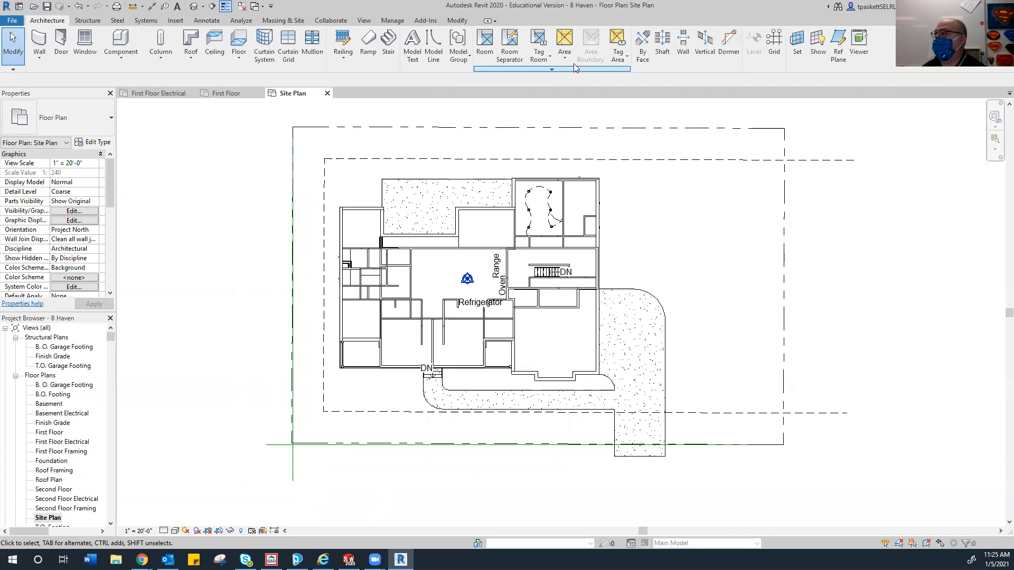
- Align the vertical model line to the west property line and the horizontal model line to the south property line
{"action": "left_click", "coordinate": [460, 21]}
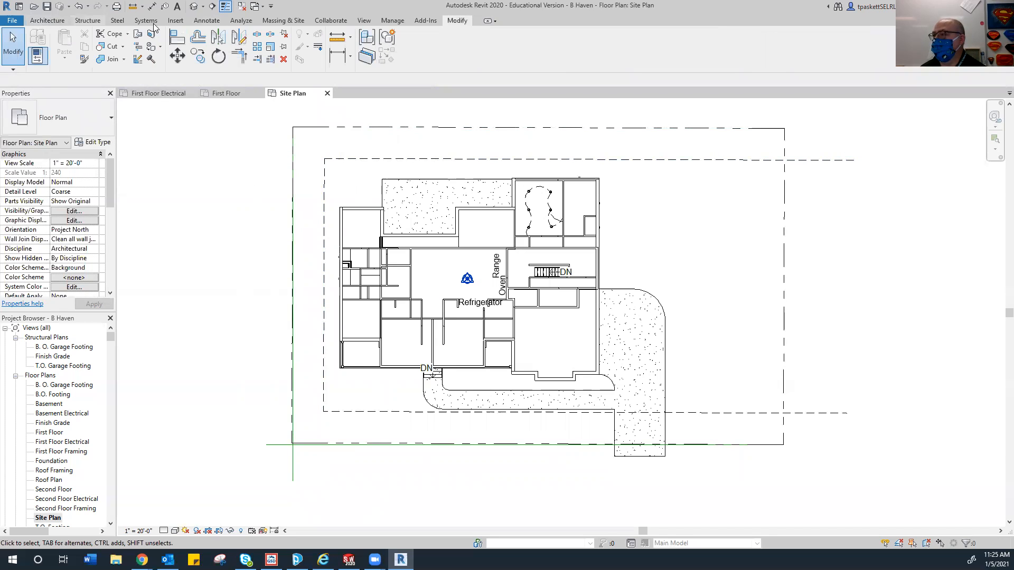
{"action": "left_click", "coordinate": [177, 36]}
{"action": "scroll", "coordinate": [235, 338], "scroll_direction": "up", "scroll_amount": 2}
{"action": "scroll", "coordinate": [310, 394], "scroll_direction": "up", "scroll_amount": 3}
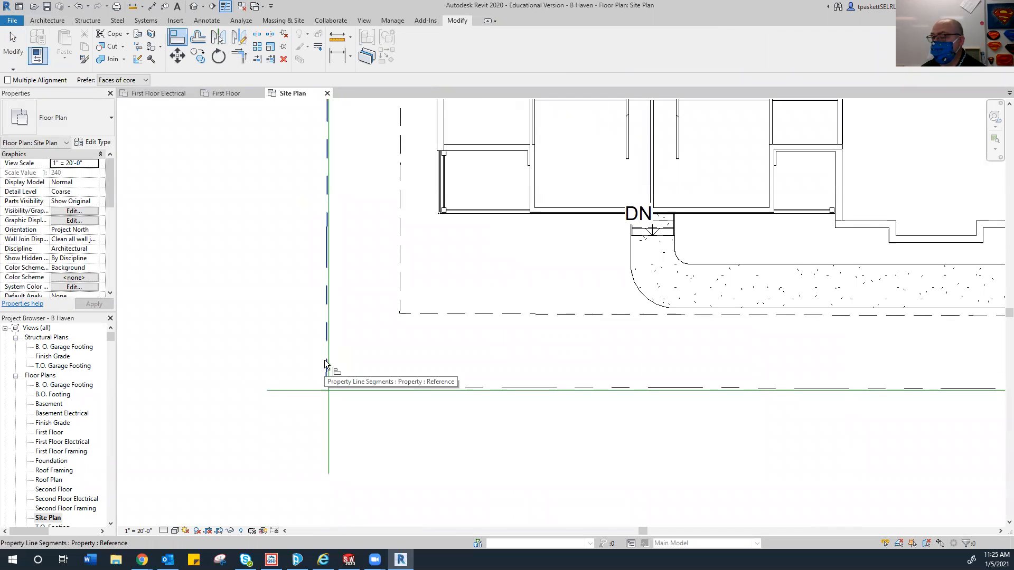
{"action": "left_click", "coordinate": [324, 360]}
{"action": "left_click", "coordinate": [332, 359]}
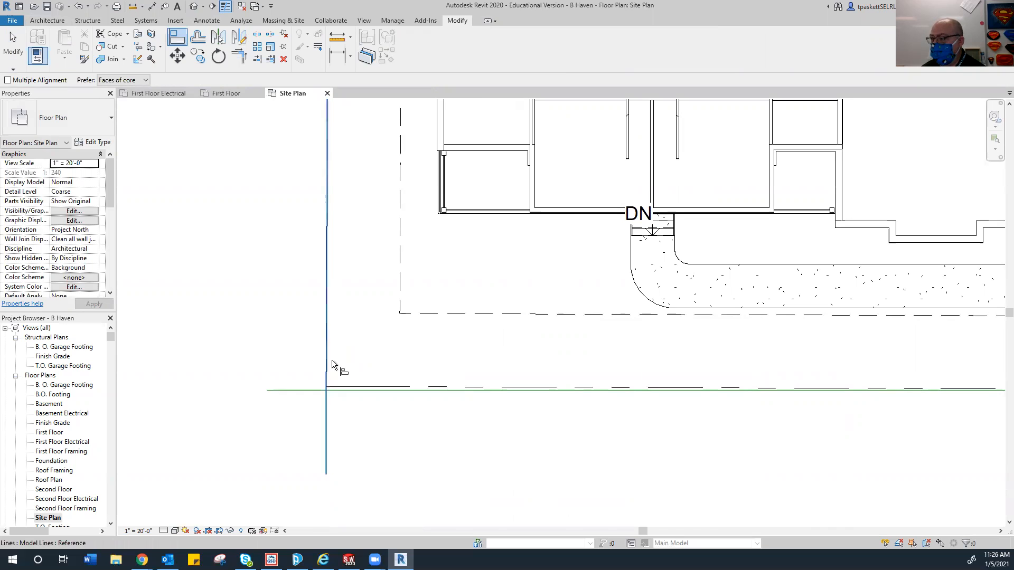
{"action": "left_click", "coordinate": [339, 389]}
{"action": "left_click", "coordinate": [338, 391]}
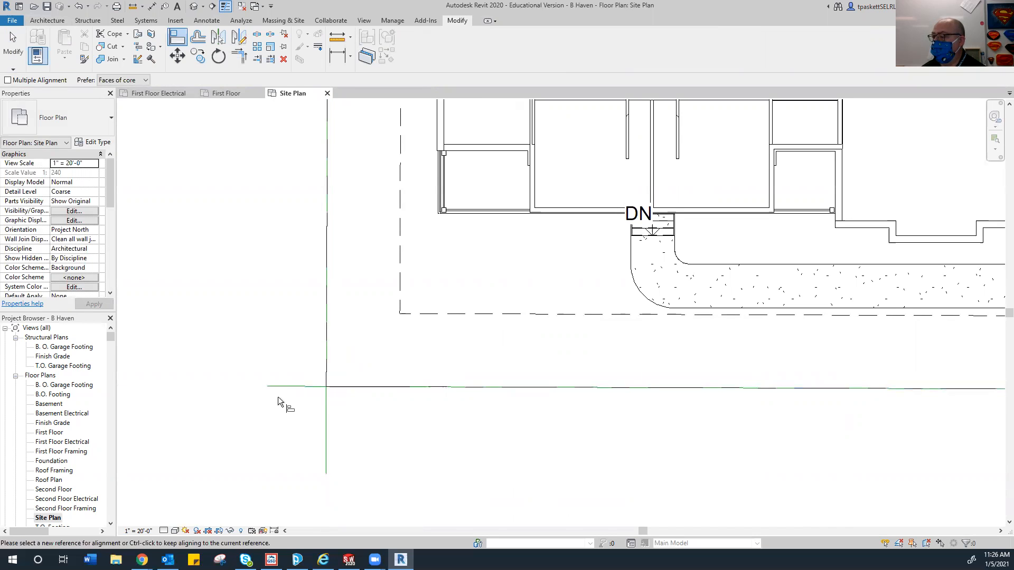
{"action": "scroll", "coordinate": [282, 378], "scroll_direction": "down", "scroll_amount": 1}
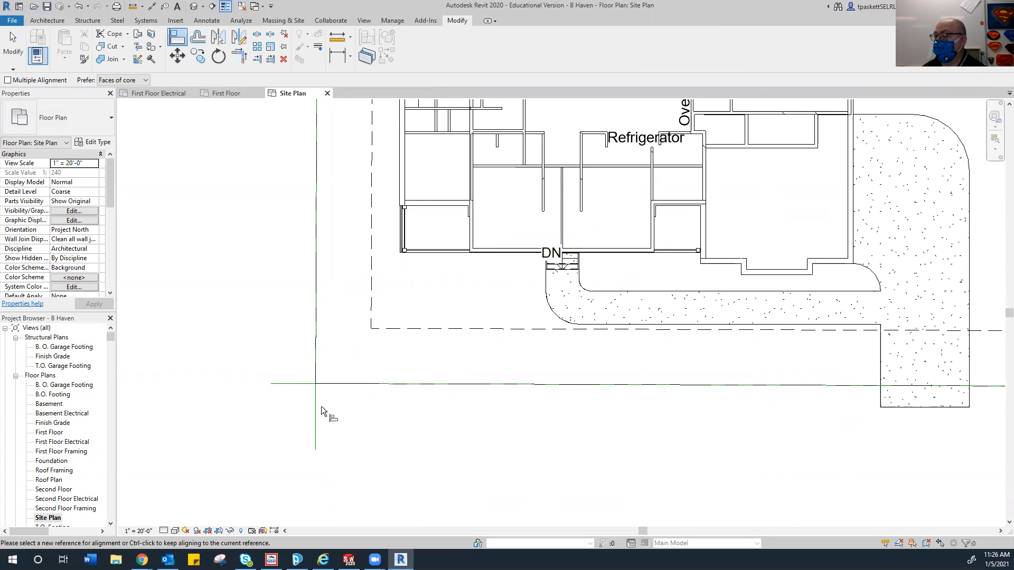
- Start a new property line in the site plan, created by entering distances and bearings
{"action": "scroll", "coordinate": [321, 407], "scroll_direction": "down", "scroll_amount": 3}
{"action": "middle_click_drag", "start_coordinate": [323, 412], "coordinate": [272, 403]}
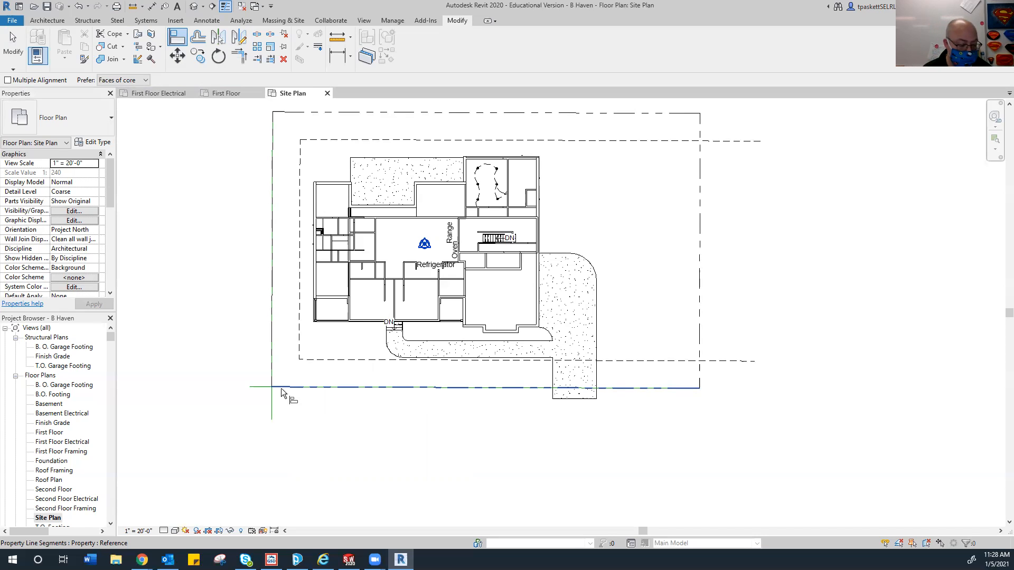
{"action": "scroll", "coordinate": [389, 459], "scroll_direction": "down", "scroll_amount": 2}
{"action": "middle_click_drag", "start_coordinate": [390, 459], "coordinate": [121, 420]}
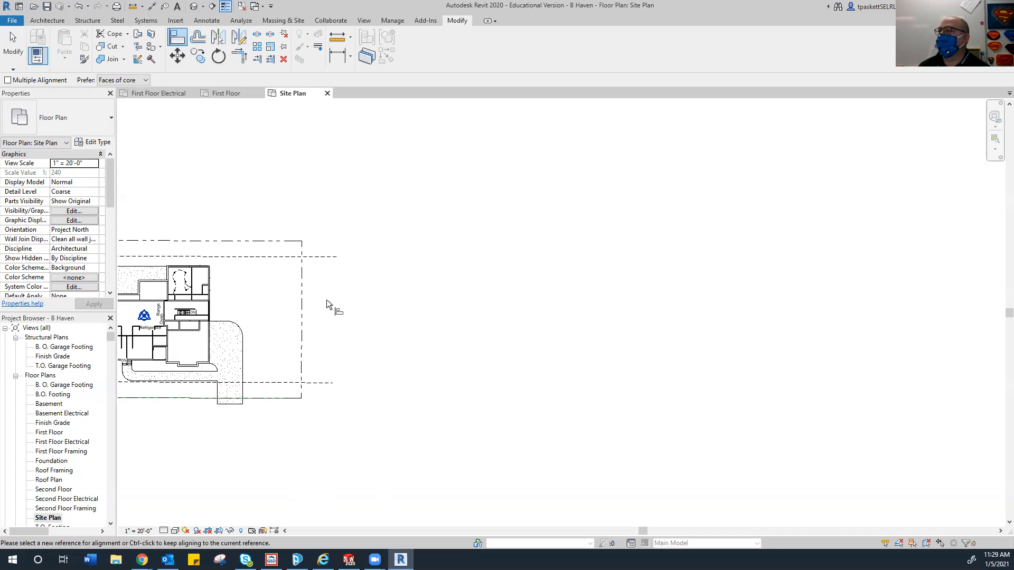
{"action": "left_click", "coordinate": [295, 22]}
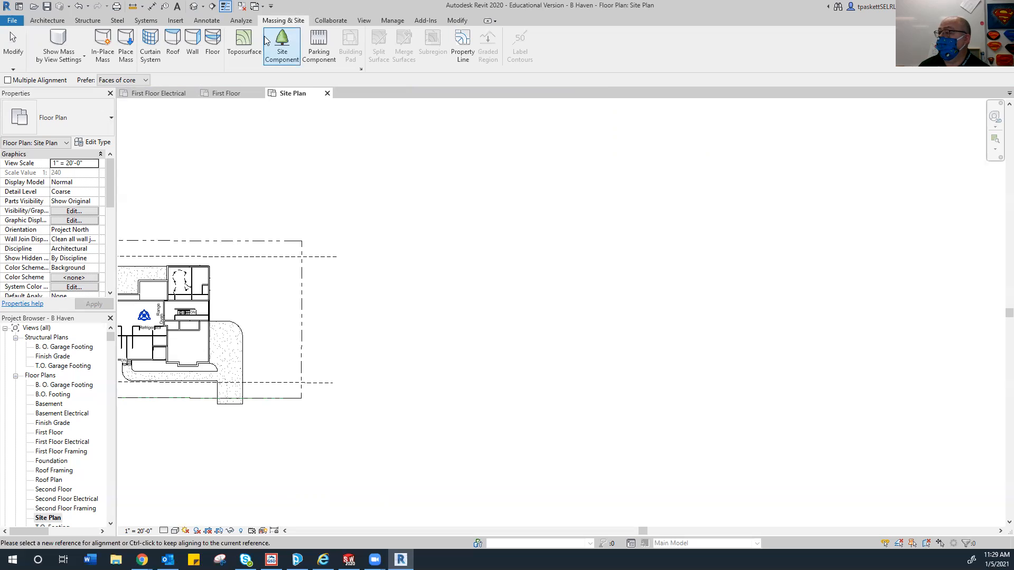
{"action": "left_click", "coordinate": [461, 45]}
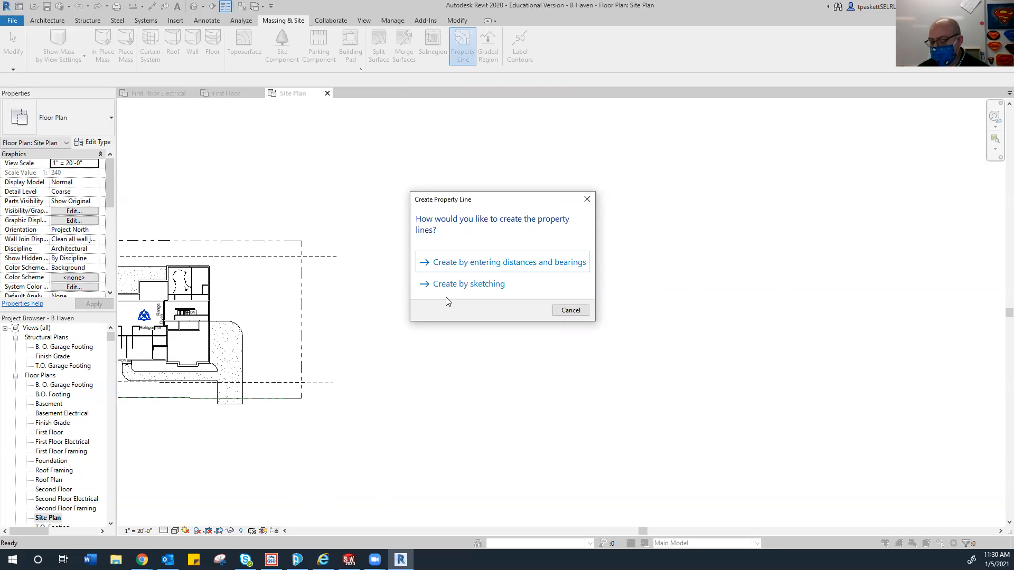
{"action": "left_click", "coordinate": [474, 265]}
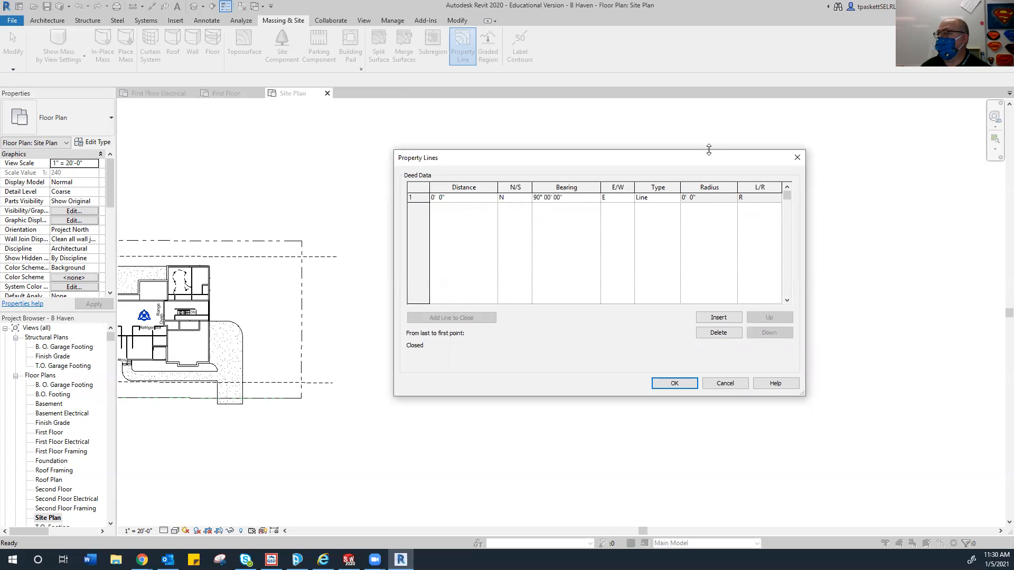
{"action": "left_click", "coordinate": [641, 78]}
{"action": "left_click", "coordinate": [239, 223]}
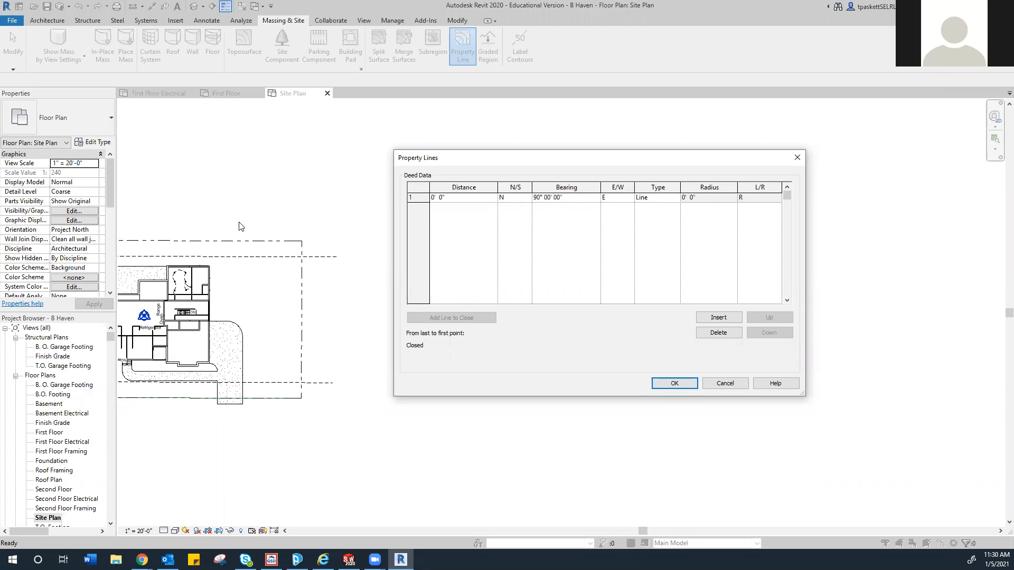
- Set the first deed line's distance to 100' and its north/south direction to S
{"action": "left_click", "coordinate": [458, 199]}
{"action": "type", "text": "100"}
{"action": "left_click", "coordinate": [508, 199]}
{"action": "left_click", "coordinate": [527, 198]}
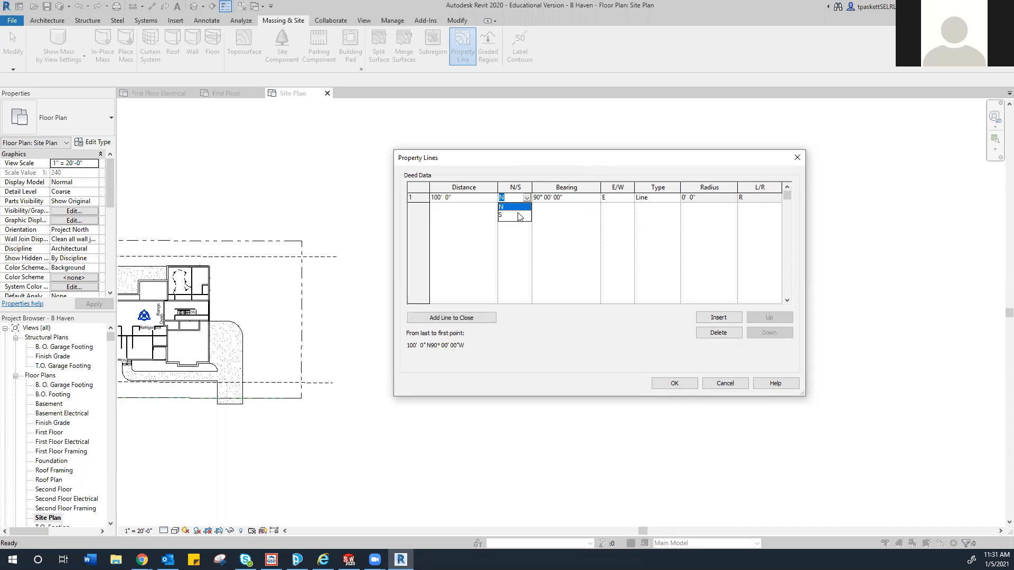
{"action": "left_click", "coordinate": [517, 216]}
- Set the first deed line's bearing to 0° 12' 27" and its east/west direction to W
{"action": "left_click", "coordinate": [539, 198]}
{"action": "left_click_drag", "start_coordinate": [540, 198], "coordinate": [532, 201]}
{"action": "type", "text": "0"}
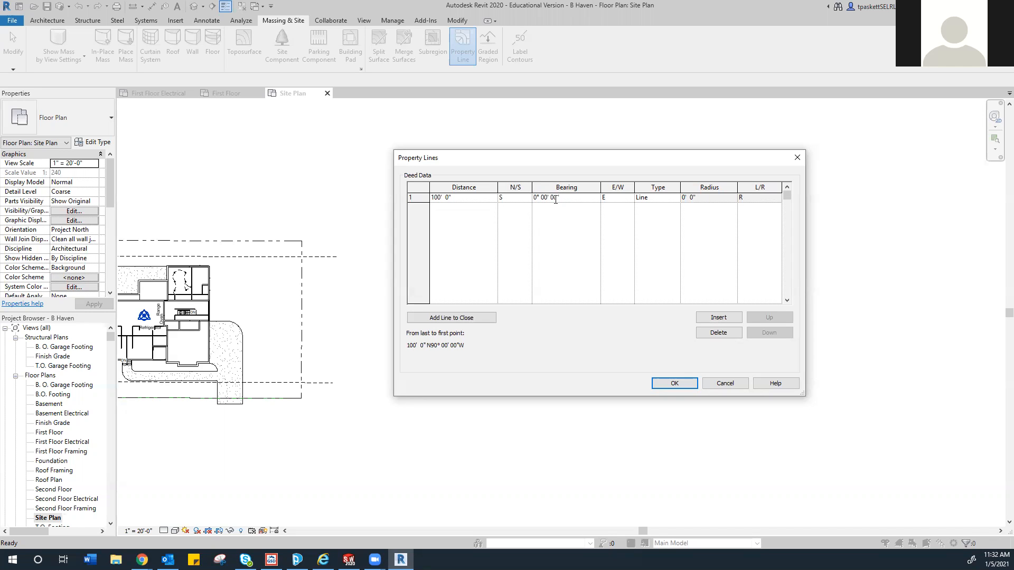
{"action": "left_click_drag", "start_coordinate": [545, 200], "coordinate": [541, 201]}
{"action": "type", "text": "12"}
{"action": "left_click_drag", "start_coordinate": [558, 198], "coordinate": [552, 198]}
{"action": "type", "text": "27"}
{"action": "left_click", "coordinate": [619, 200]}
{"action": "left_click", "coordinate": [628, 200]}
{"action": "left_click", "coordinate": [618, 216]}
{"action": "left_click", "coordinate": [669, 150]}
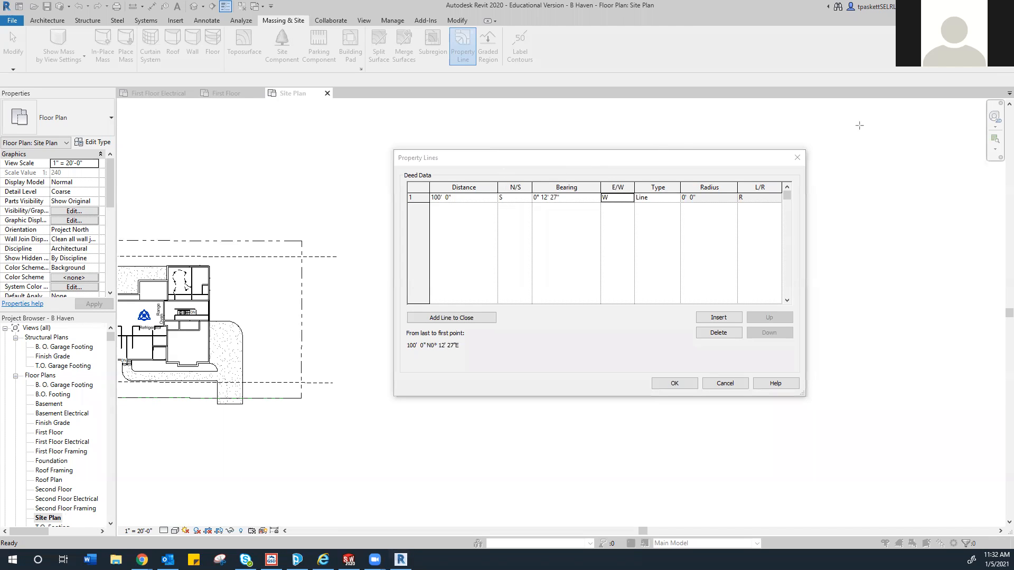
{"action": "left_click_drag", "start_coordinate": [871, 125], "coordinate": [879, 264]}
{"action": "mouse_move", "coordinate": [863, 114]}
{"action": "left_mouse_down"}
{"action": "mouse_move", "coordinate": [865, 102]}
{"action": "mouse_move", "coordinate": [876, 113]}
{"action": "left_mouse_up"}
{"action": "mouse_move", "coordinate": [887, 272]}
{"action": "left_mouse_down"}
{"action": "mouse_move", "coordinate": [875, 291]}
{"action": "mouse_move", "coordinate": [896, 329]}
{"action": "left_mouse_up"}
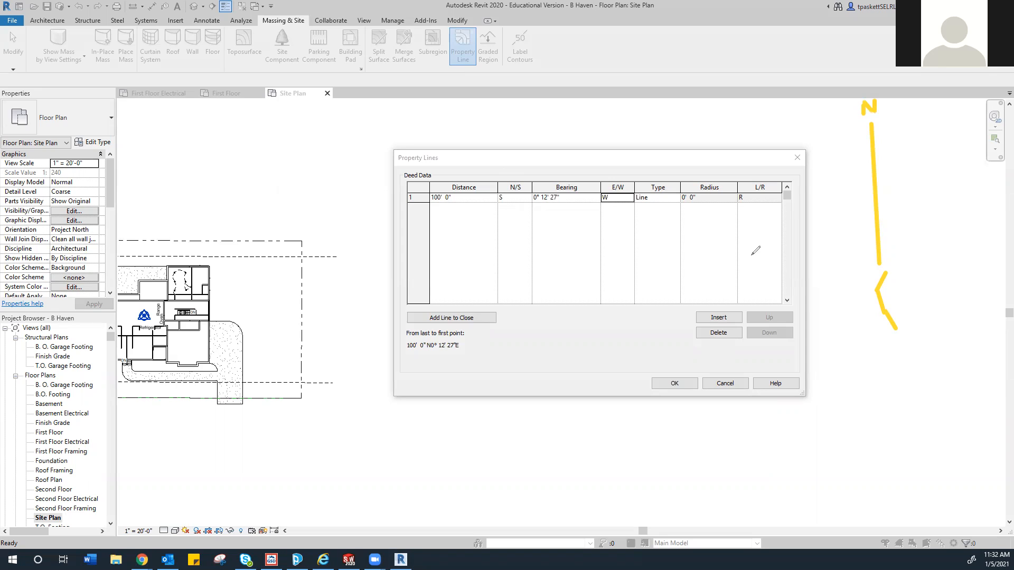
{"action": "left_click_drag", "start_coordinate": [883, 269], "coordinate": [880, 317]}
{"action": "mouse_move", "coordinate": [954, 187]}
{"action": "left_mouse_down"}
{"action": "mouse_move", "coordinate": [953, 198]}
{"action": "mouse_move", "coordinate": [970, 185]}
{"action": "left_mouse_up"}
{"action": "left_click_drag", "start_coordinate": [823, 208], "coordinate": [843, 206]}
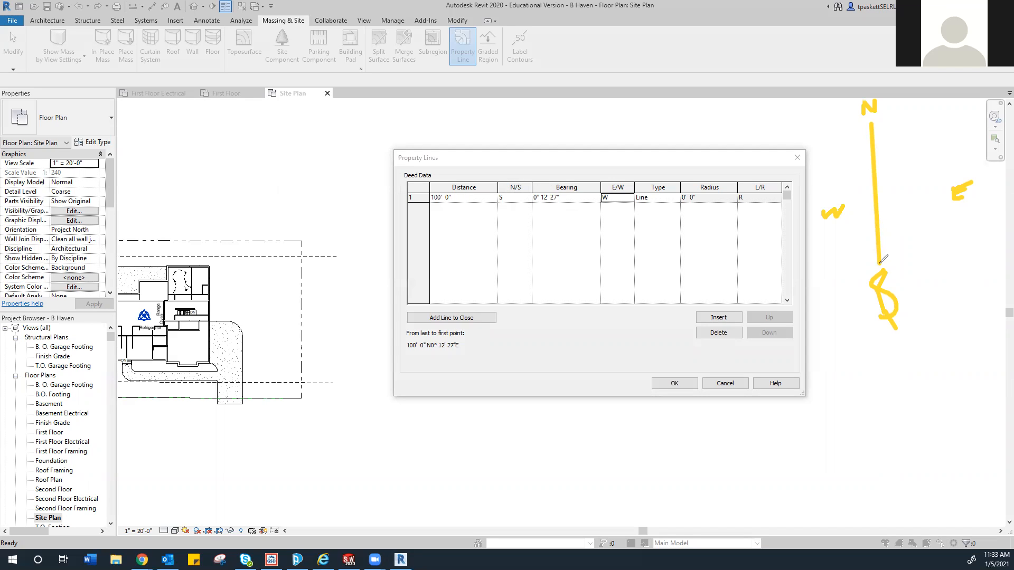
{"action": "left_click_drag", "start_coordinate": [860, 205], "coordinate": [912, 197]}
{"action": "left_click_drag", "start_coordinate": [876, 206], "coordinate": [869, 266]}
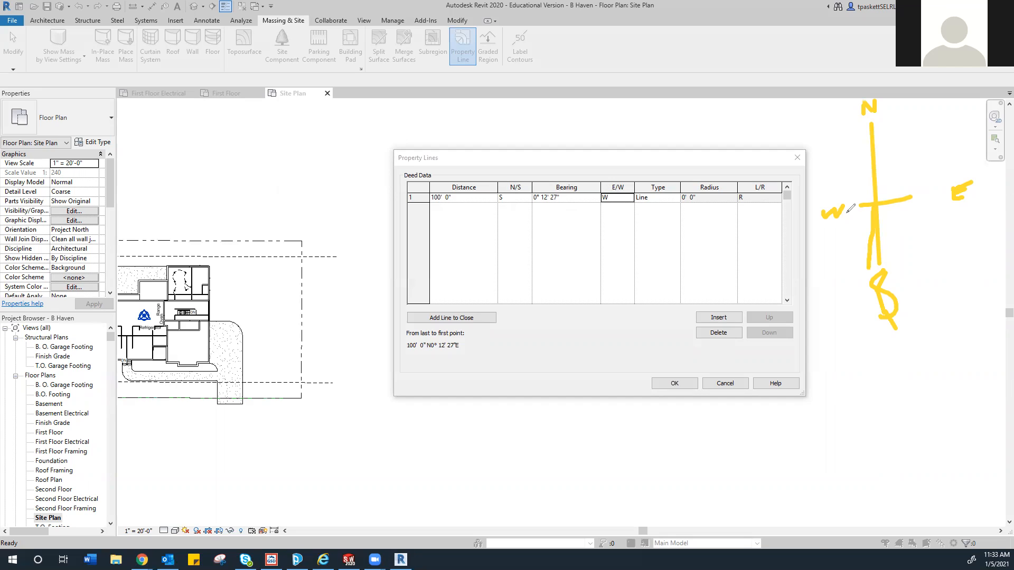
{"action": "left_click_drag", "start_coordinate": [899, 213], "coordinate": [901, 220]}
{"action": "mouse_move", "coordinate": [880, 149]}
{"action": "left_mouse_down"}
{"action": "mouse_move", "coordinate": [858, 166]}
{"action": "mouse_move", "coordinate": [852, 214]}
{"action": "mouse_move", "coordinate": [879, 237]}
{"action": "left_mouse_up"}
{"action": "mouse_move", "coordinate": [877, 151]}
{"action": "left_mouse_down"}
{"action": "mouse_move", "coordinate": [903, 164]}
{"action": "mouse_move", "coordinate": [912, 224]}
{"action": "mouse_move", "coordinate": [879, 236]}
{"action": "left_mouse_up"}
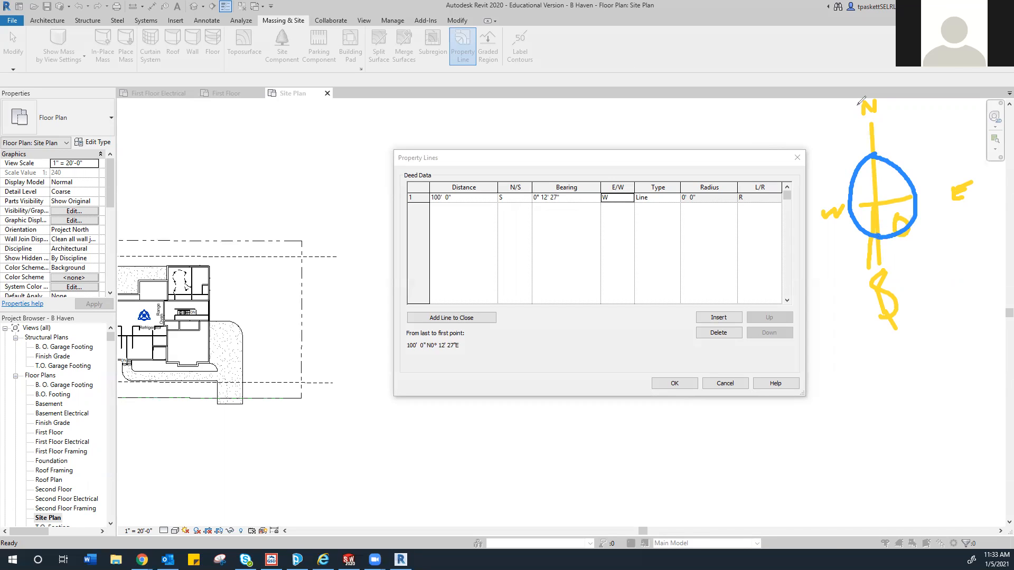
{"action": "left_click_drag", "start_coordinate": [893, 156], "coordinate": [907, 142]}
{"action": "left_click_drag", "start_coordinate": [877, 205], "coordinate": [856, 258]}
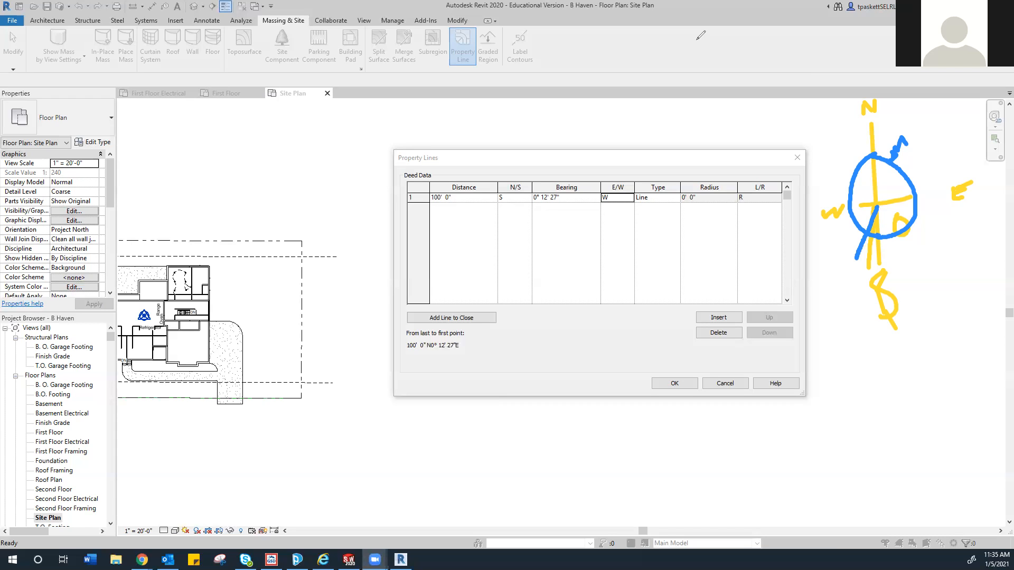
{"action": "left_click", "coordinate": [667, 76]}
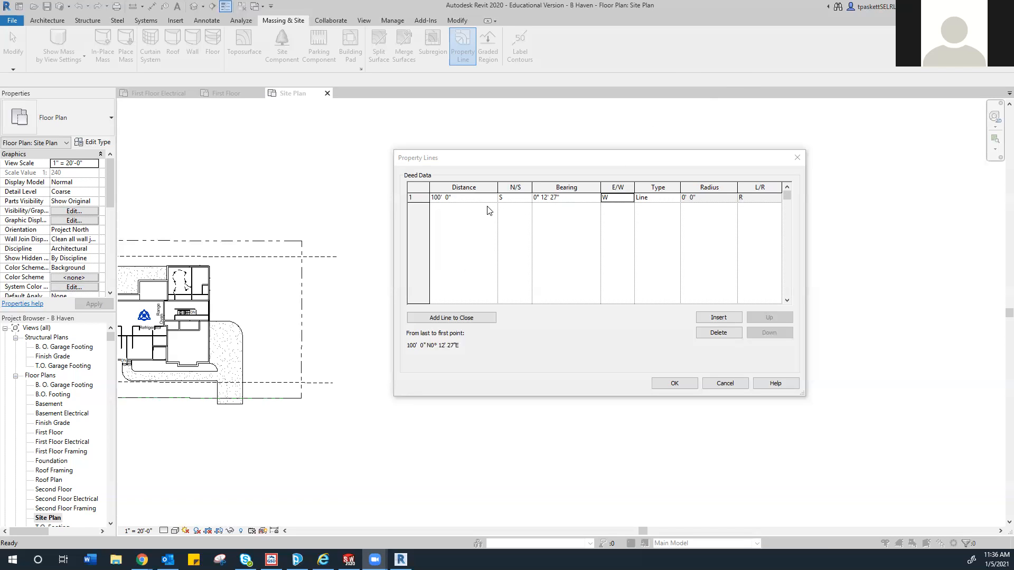
- Insert a second deed line with a distance of 77.71' and the north/south direction S
{"action": "left_click", "coordinate": [714, 316]}
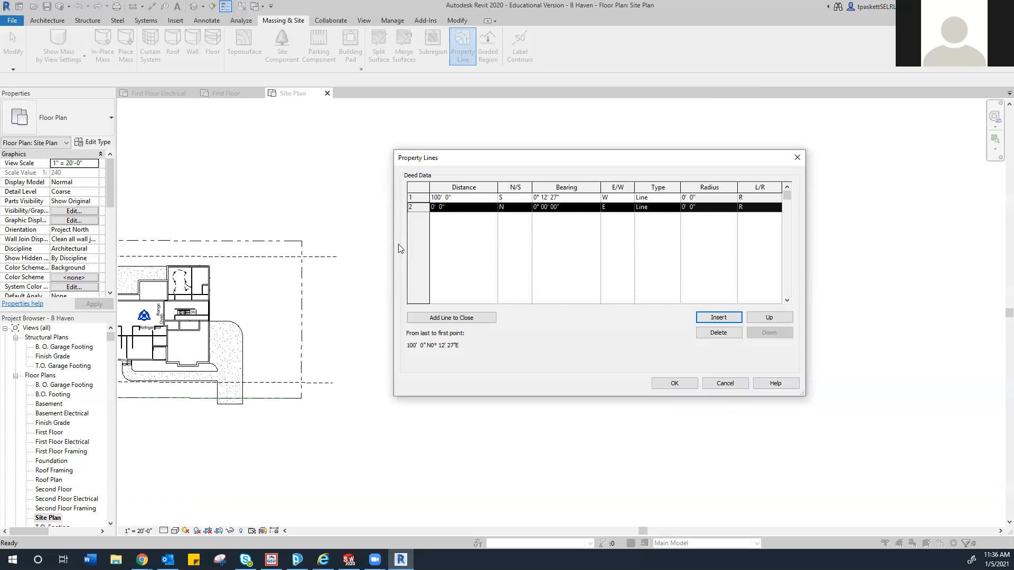
{"action": "left_click", "coordinate": [453, 208]}
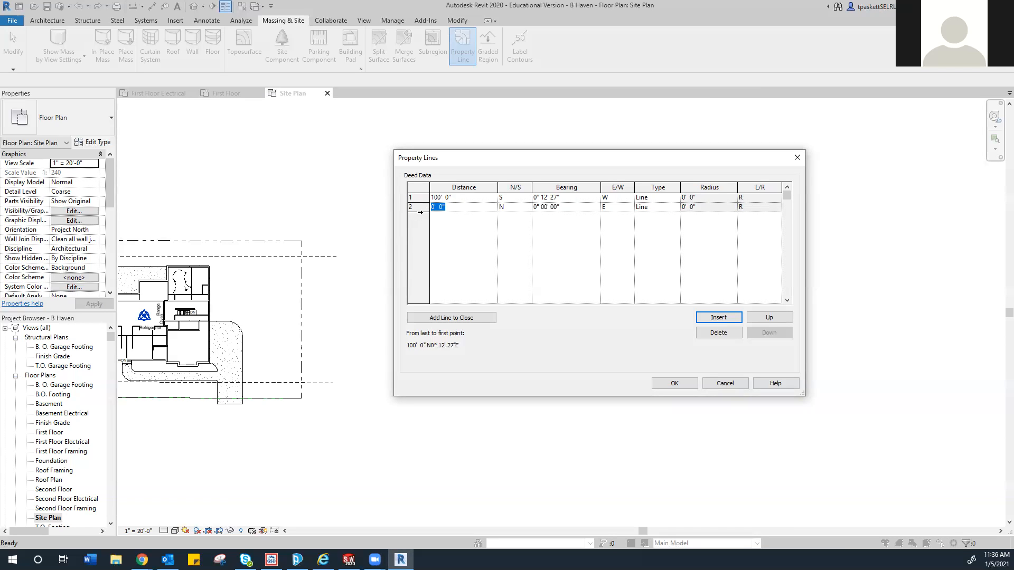
{"action": "type", "text": "77.71"}
{"action": "left_click", "coordinate": [508, 208]}
{"action": "left_click", "coordinate": [526, 208]}
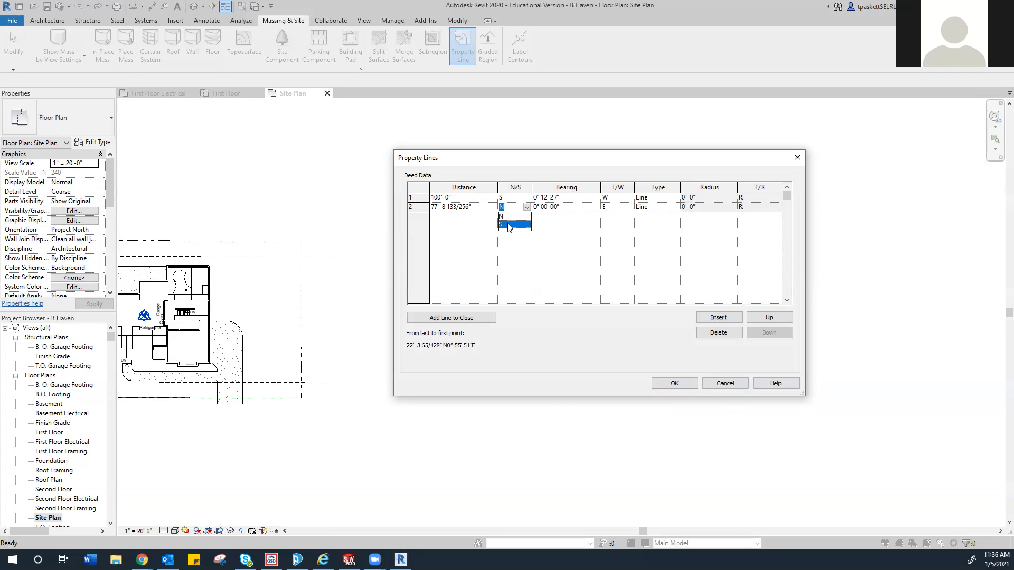
{"action": "left_click", "coordinate": [520, 224]}
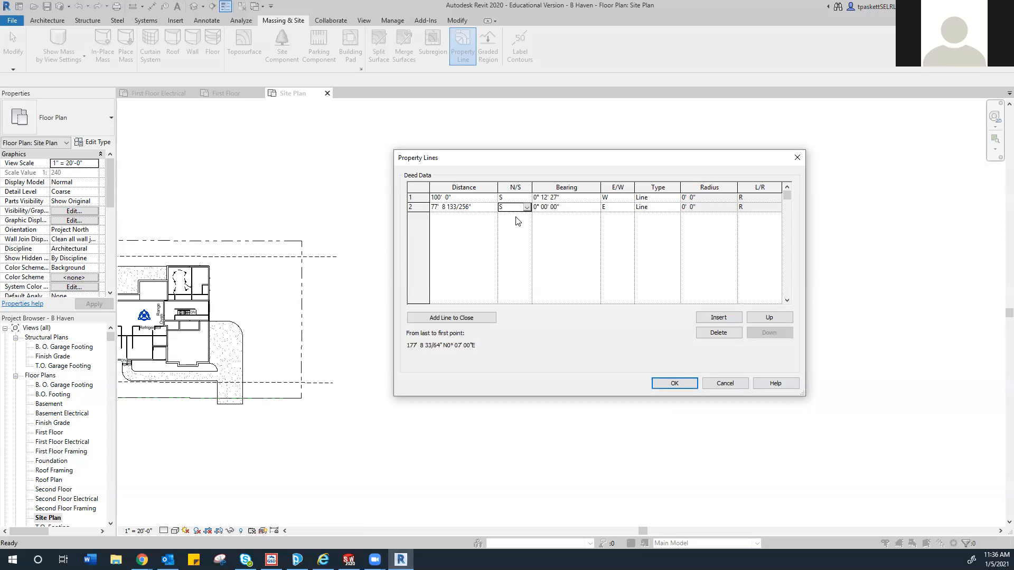
- Set the second deed line's bearing to 89° 47' 33"
{"action": "left_click", "coordinate": [541, 207]}
{"action": "left_click_drag", "start_coordinate": [537, 207], "coordinate": [528, 207]}
{"action": "type", "text": "89"}
{"action": "left_click_drag", "start_coordinate": [545, 207], "coordinate": [554, 207]}
{"action": "type", "text": "47"}
{"action": "left_click_drag", "start_coordinate": [554, 207], "coordinate": [561, 207]}
{"action": "type", "text": "33"}
- Insert a third deed line and copy the first line's 100' distance into it
{"action": "left_click", "coordinate": [713, 317]}
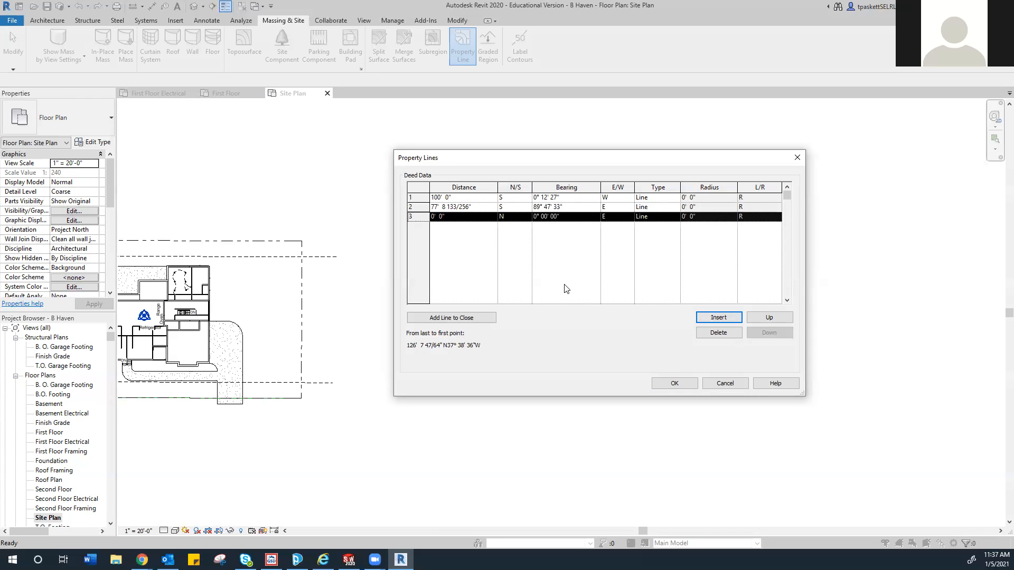
{"action": "left_click", "coordinate": [462, 197]}
{"action": "key", "text": "ctrl+c"}
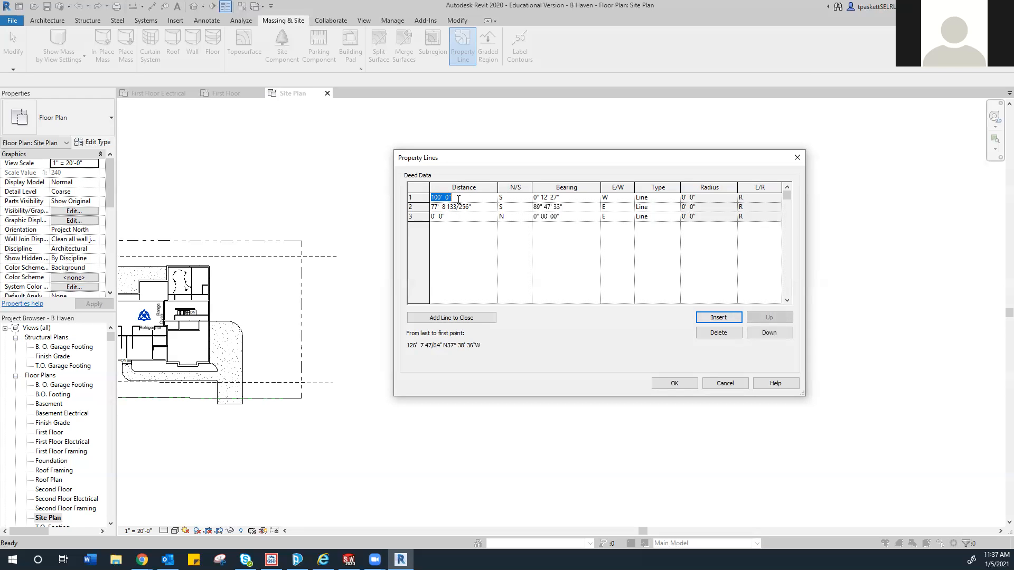
{"action": "left_click", "coordinate": [441, 217]}
{"action": "key", "text": "ctrl+v"}
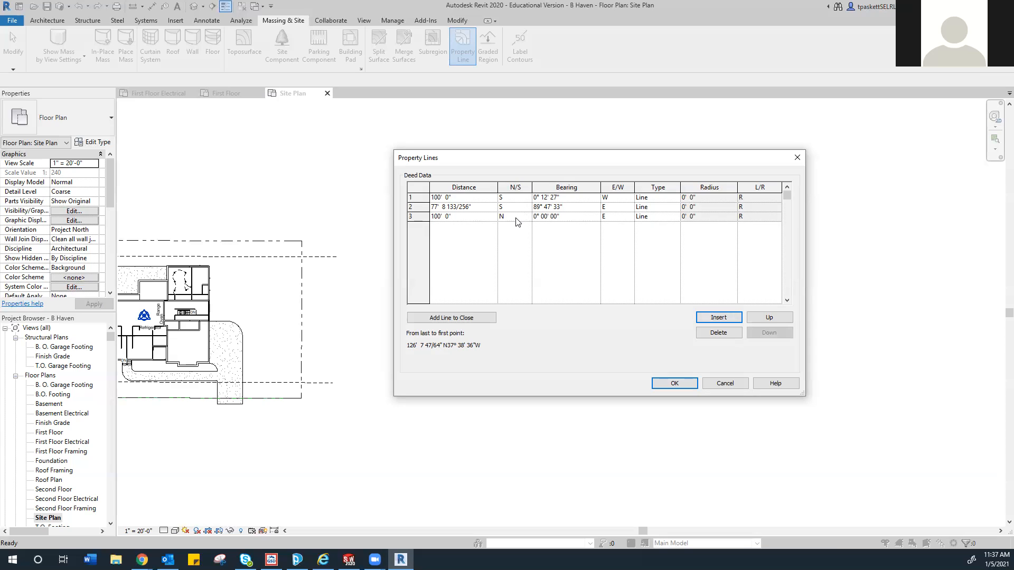
- Copy the first deed line's bearing of 0° 12' 27" into the third line
{"action": "left_click", "coordinate": [567, 198]}
{"action": "double_click", "coordinate": [567, 198]}
{"action": "key", "text": "ctrl+c"}
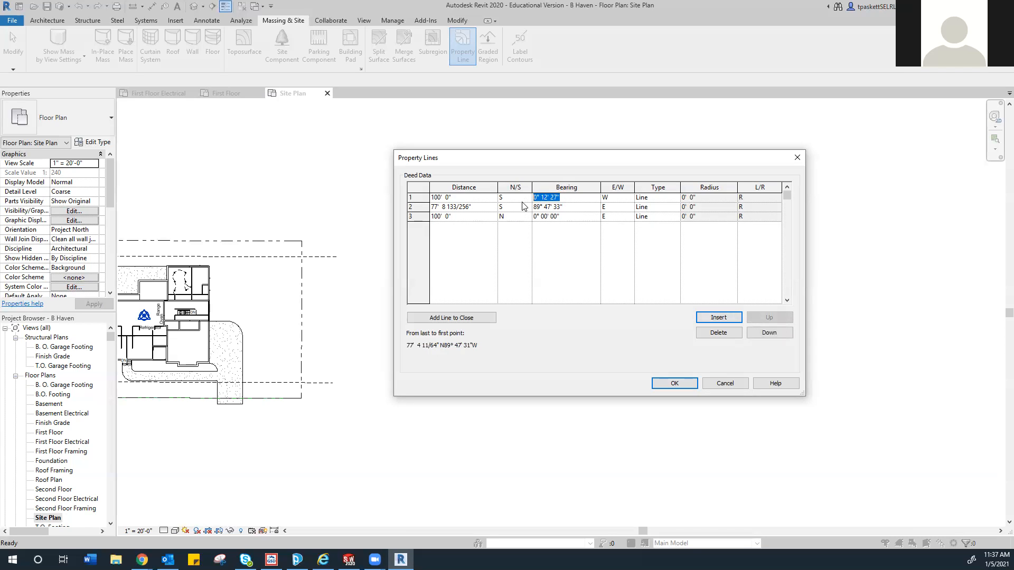
{"action": "left_click", "coordinate": [546, 217]}
{"action": "double_click", "coordinate": [546, 216]}
{"action": "key", "text": "ctrl+v"}
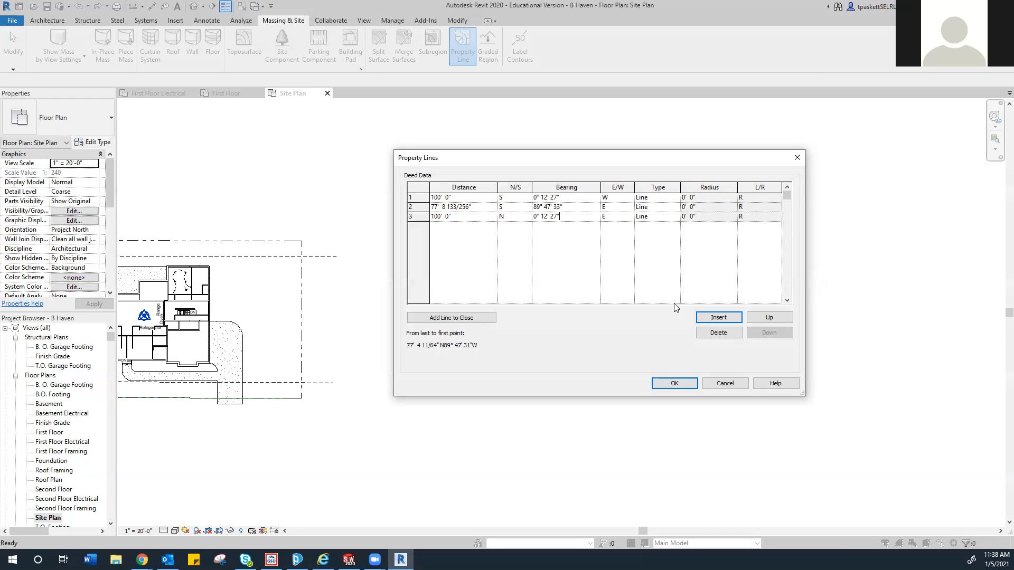
- Insert a fourth deed line and copy the second line's distance of 77' 8 133/256" into it
{"action": "left_click", "coordinate": [732, 323]}
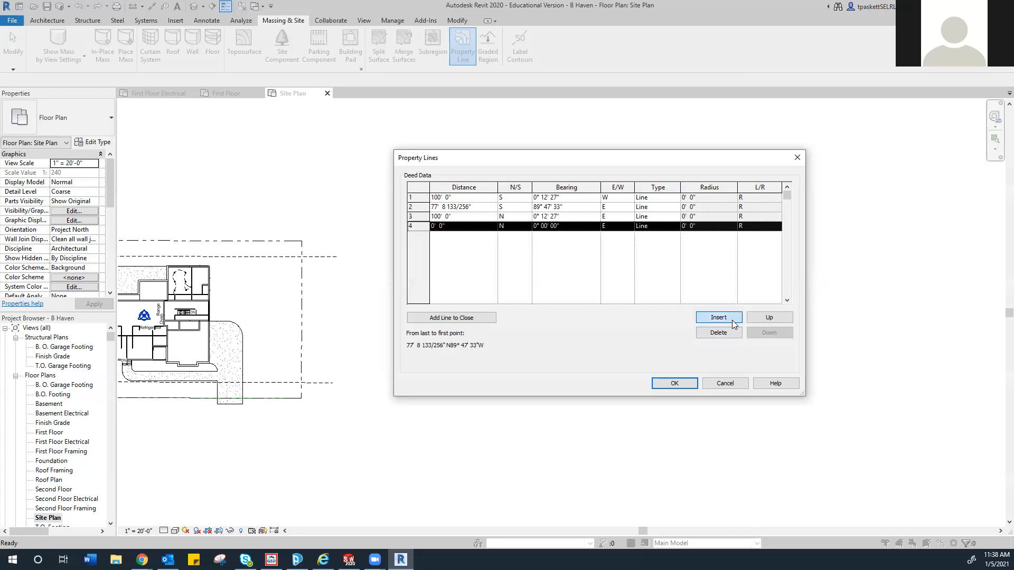
{"action": "left_click", "coordinate": [453, 207]}
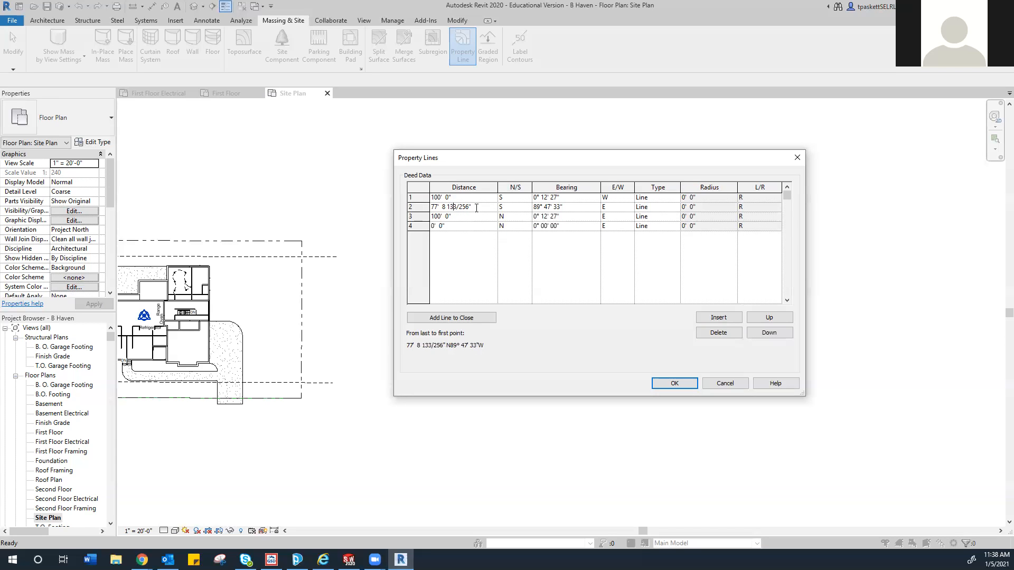
{"action": "left_click_drag", "start_coordinate": [478, 209], "coordinate": [417, 227]}
{"action": "left_click", "coordinate": [447, 228]}
{"action": "type", "text": "77'  8 133/256\""}
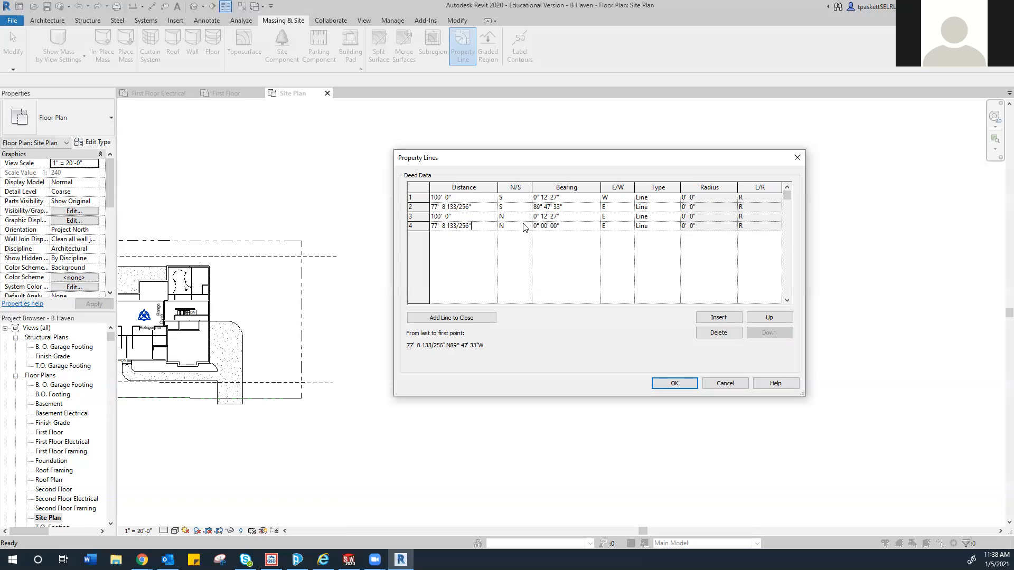
- Copy the second deed line's 89° 47' 33" bearing into the fourth line and set its east/west direction to W
{"action": "left_click", "coordinate": [562, 218]}
{"action": "left_click", "coordinate": [569, 206]}
{"action": "double_click", "coordinate": [545, 208]}
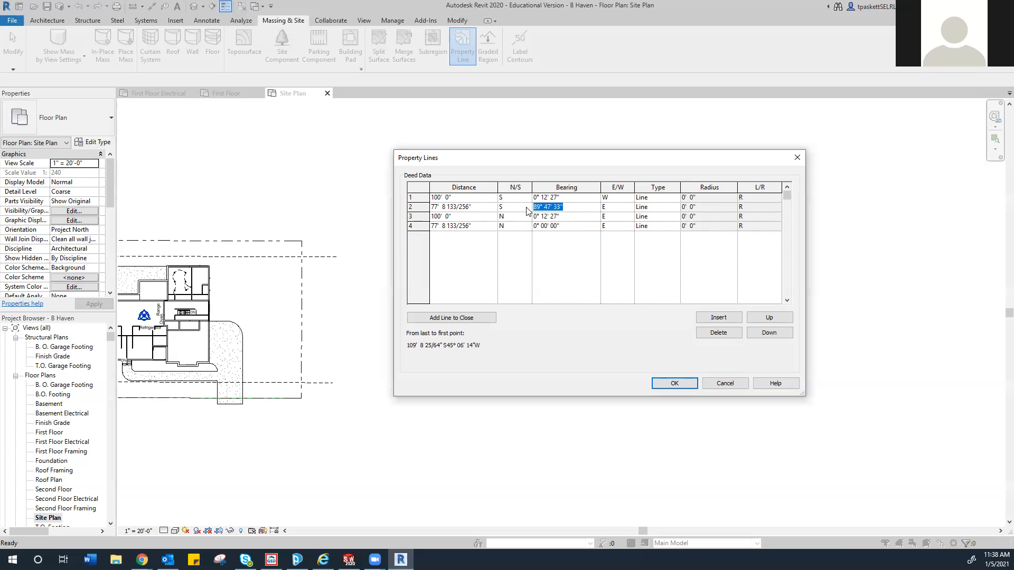
{"action": "key", "text": "ctrl+c"}
{"action": "left_click", "coordinate": [567, 227]}
{"action": "double_click", "coordinate": [546, 226]}
{"action": "key", "text": "ctrl+v"}
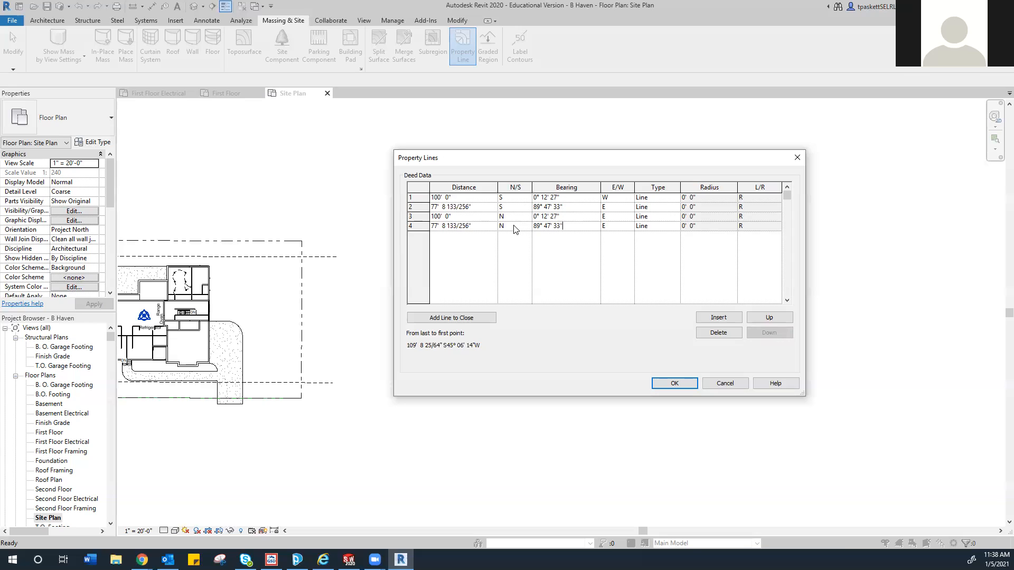
{"action": "left_click", "coordinate": [612, 227]}
{"action": "left_click", "coordinate": [629, 226]}
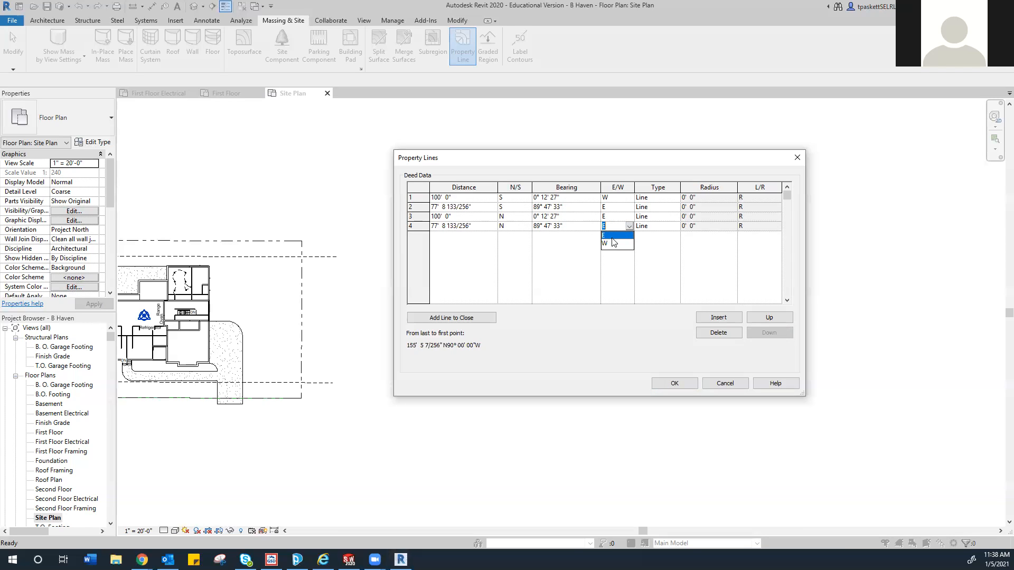
{"action": "left_click", "coordinate": [612, 246]}
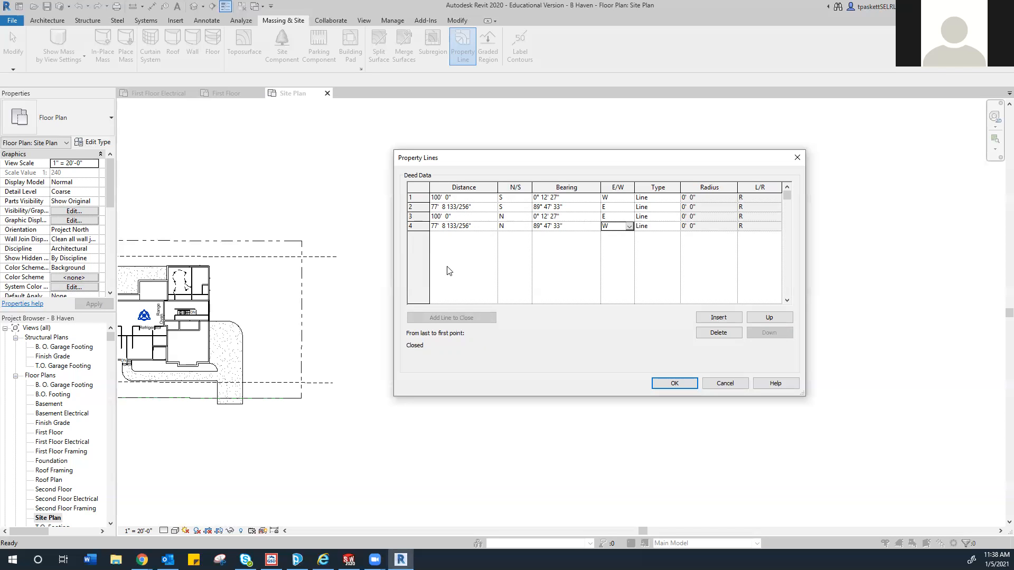
- Accept the deed data and place the new property line outline in the empty area east of the existing property
{"action": "left_click", "coordinate": [676, 383]}
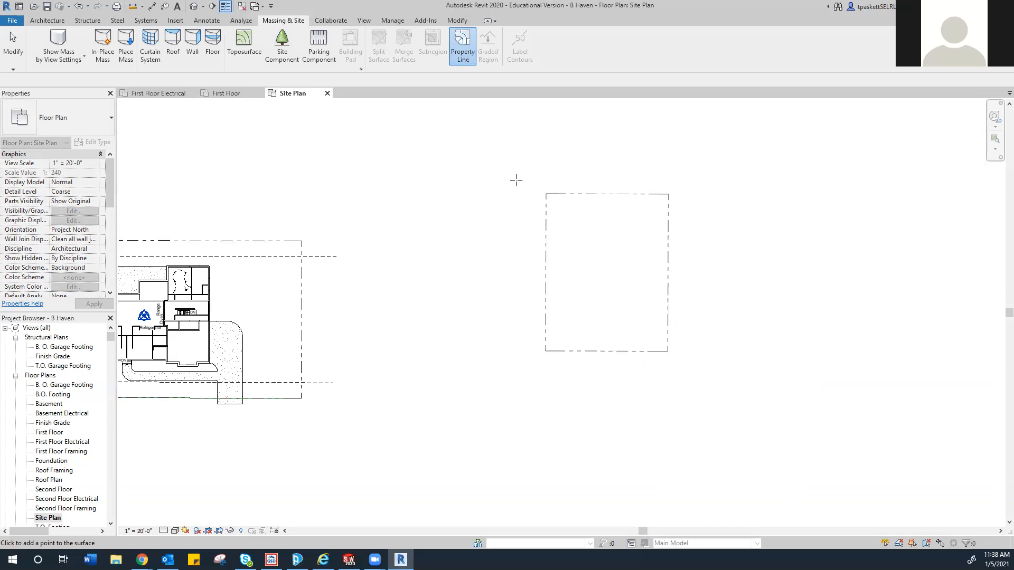
{"action": "middle_click_drag", "start_coordinate": [381, 201], "coordinate": [571, 204]}
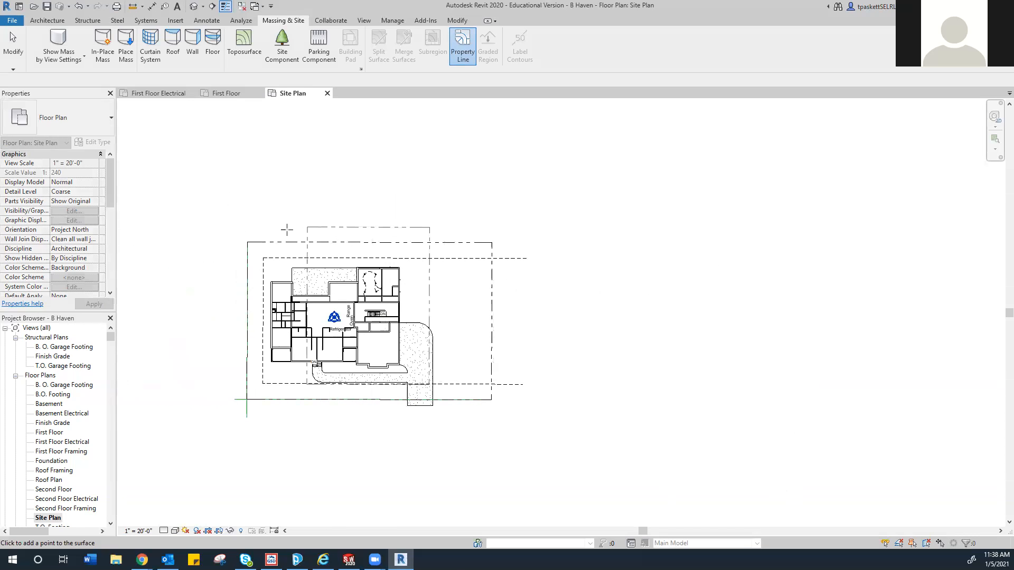
{"action": "left_click", "coordinate": [247, 241]}
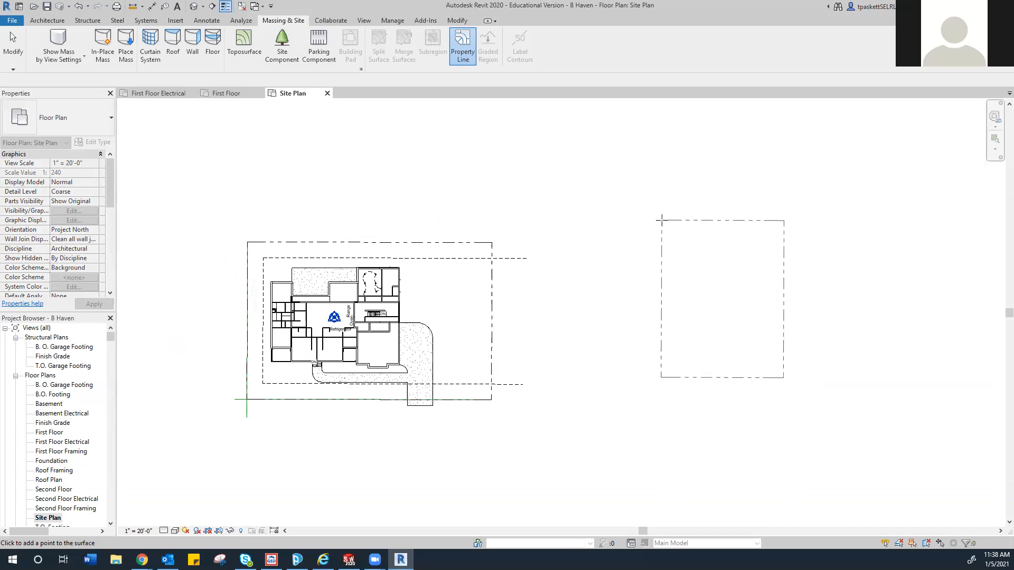
{"action": "left_click", "coordinate": [688, 211]}
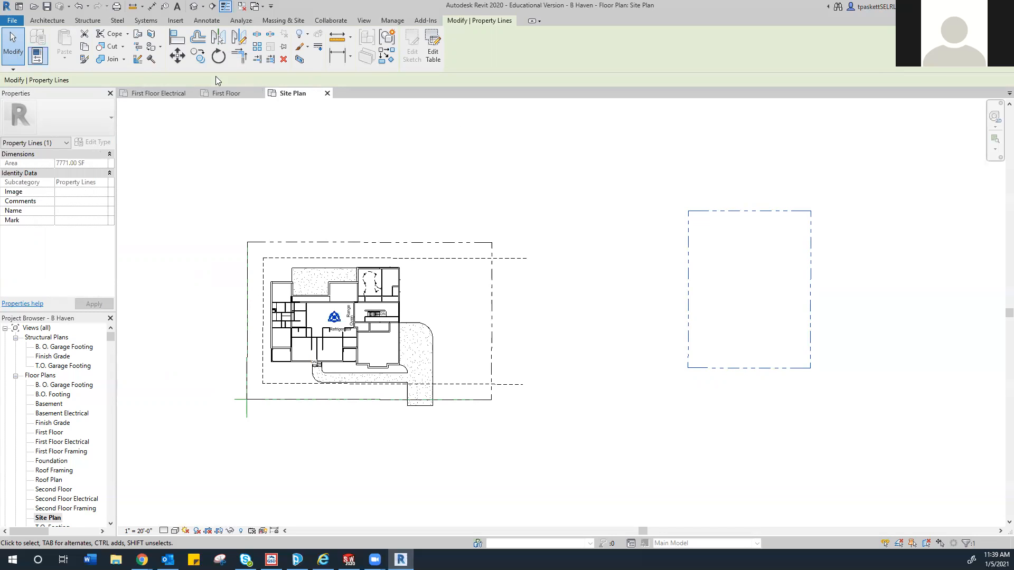
- Set the Offset tool's distance to 10' 0" and leave the tool without offsetting anything
{"action": "left_click", "coordinate": [195, 41]}
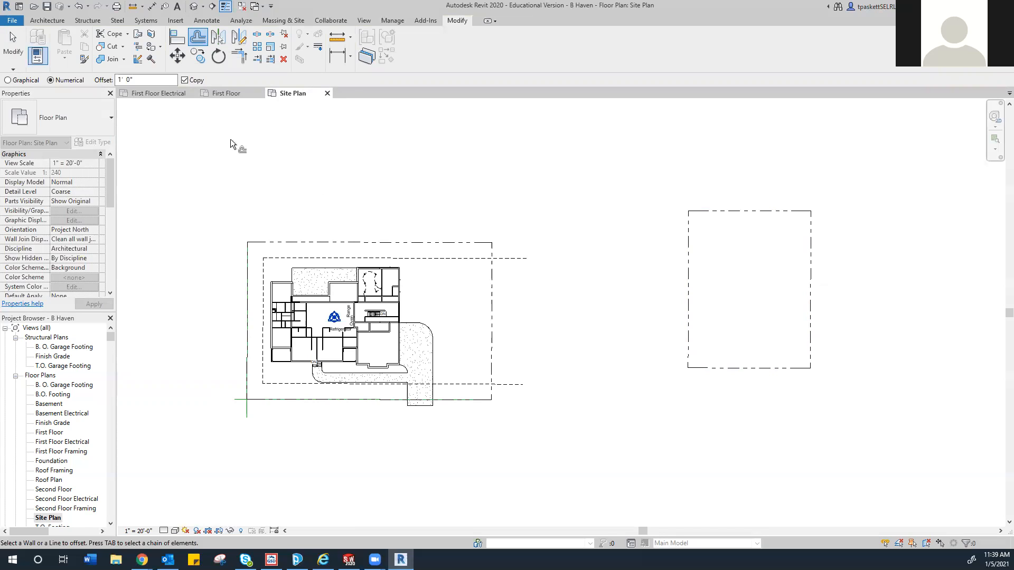
{"action": "left_click_drag", "start_coordinate": [136, 80], "coordinate": [95, 82]}
{"action": "type", "text": "10"}
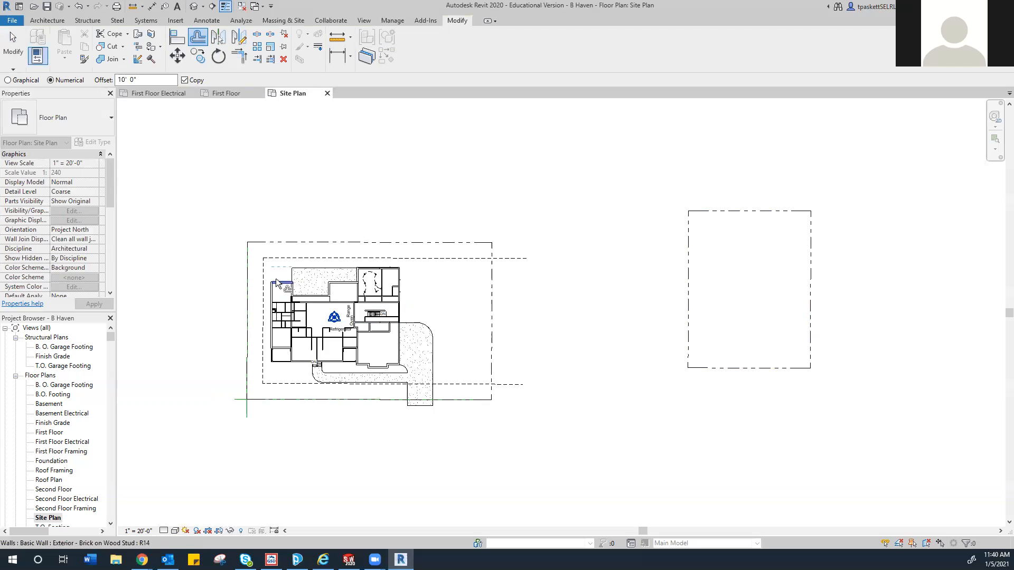
{"action": "key", "text": "Escape"}
{"action": "key", "text": "Escape"}
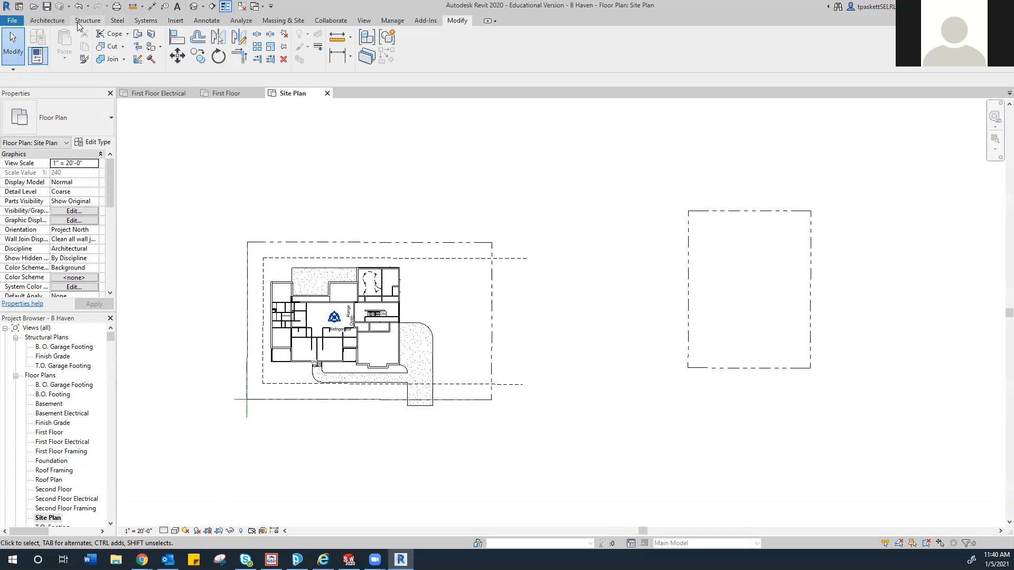
- Draw model lines along the new outline's north and west edges, extending them past its northwest and southwest corners respectively
{"action": "left_click", "coordinate": [47, 20]}
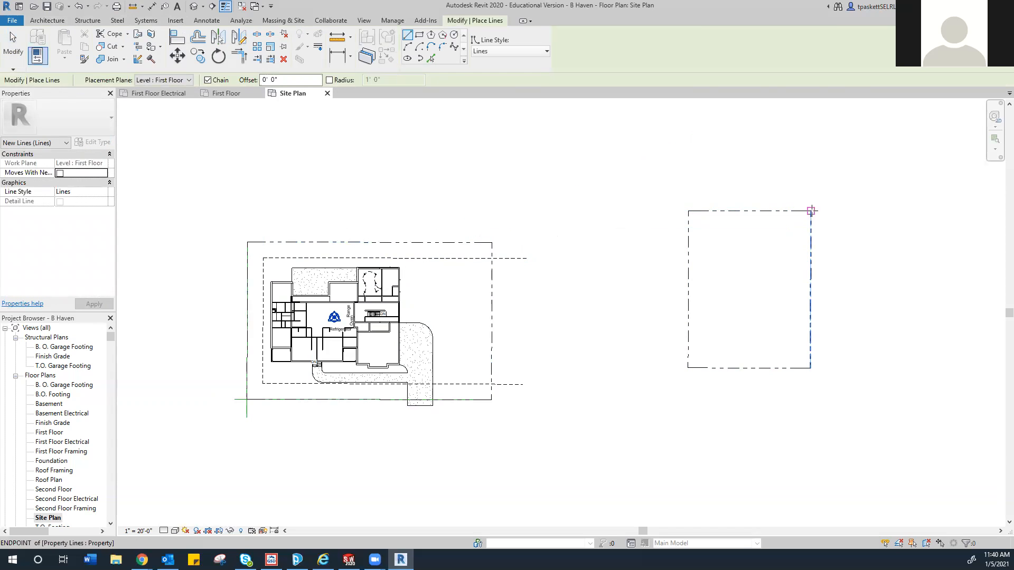
{"action": "left_click", "coordinate": [811, 211]}
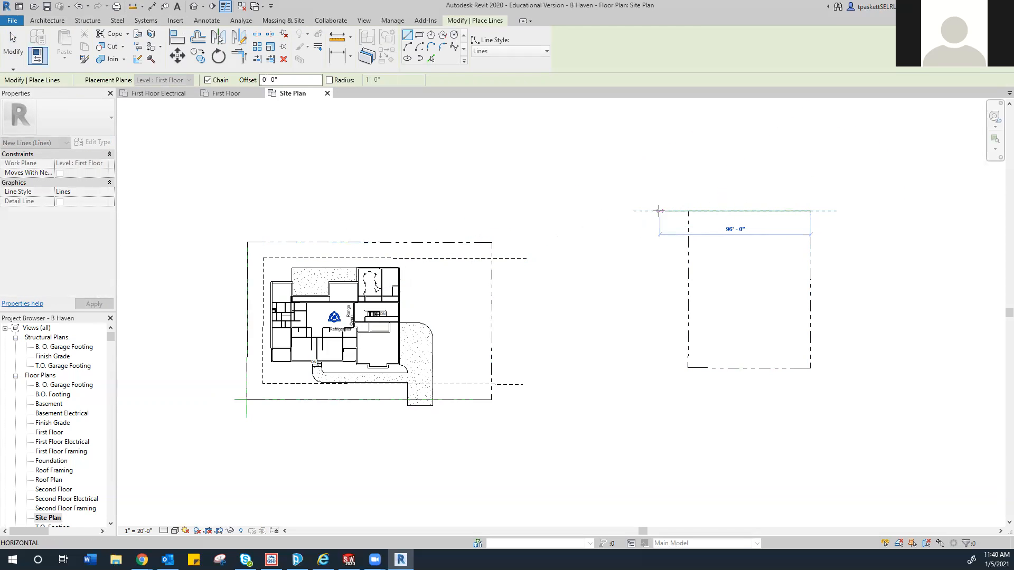
{"action": "left_click", "coordinate": [643, 211]}
{"action": "right_click", "coordinate": [680, 175]}
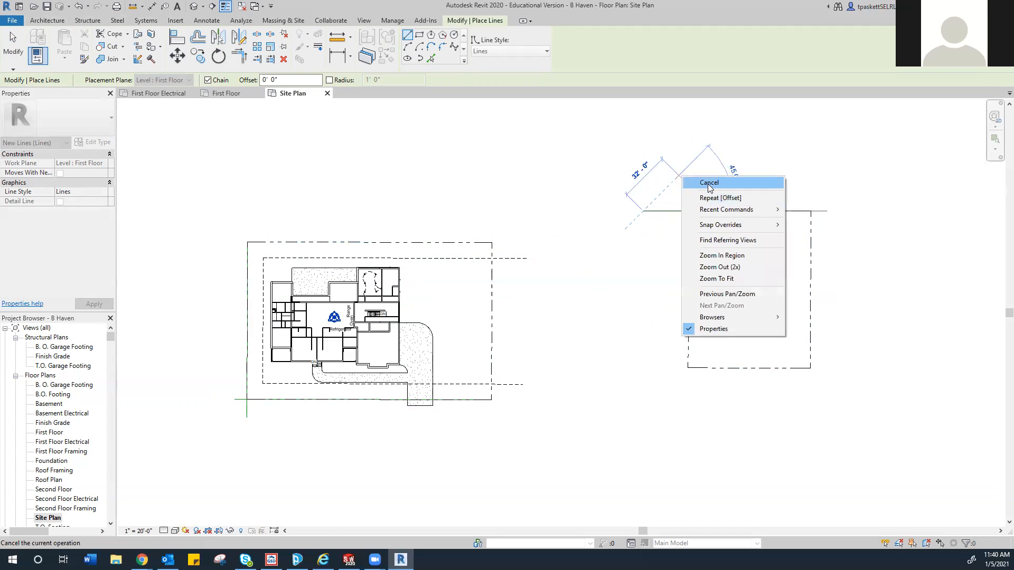
{"action": "left_click", "coordinate": [709, 181]}
{"action": "left_click", "coordinate": [688, 211]}
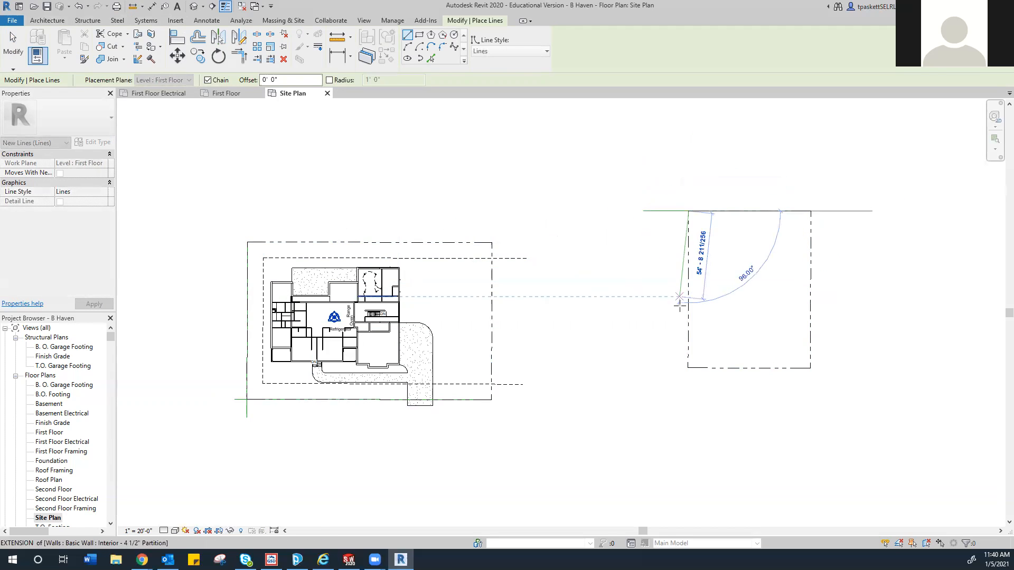
{"action": "left_click", "coordinate": [686, 385]}
{"action": "right_click", "coordinate": [649, 284]}
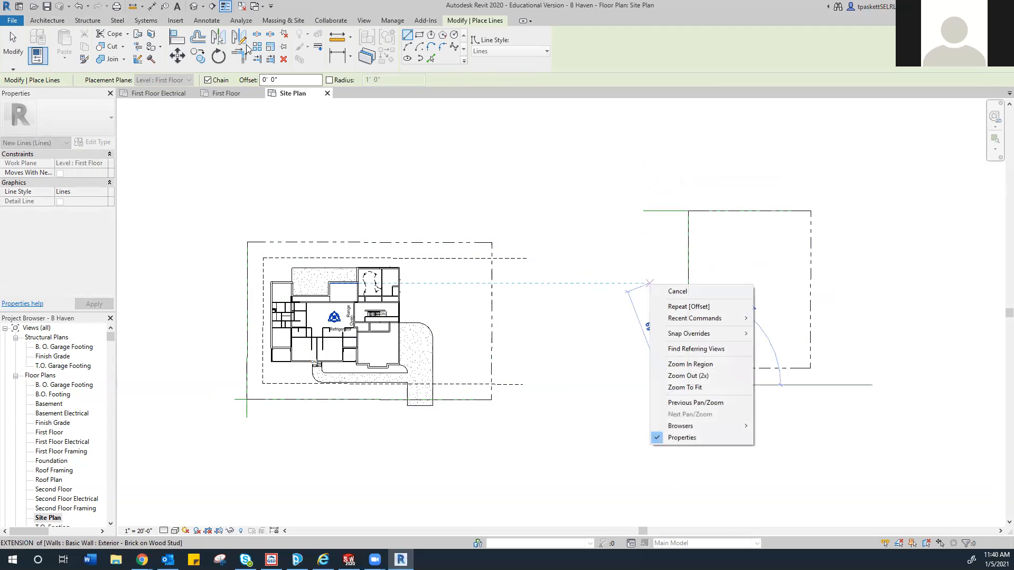
- Align the north and west model lines with the matching edges of the new property line outline
{"action": "left_click", "coordinate": [176, 42]}
{"action": "scroll", "coordinate": [686, 221], "scroll_direction": "up", "scroll_amount": 5}
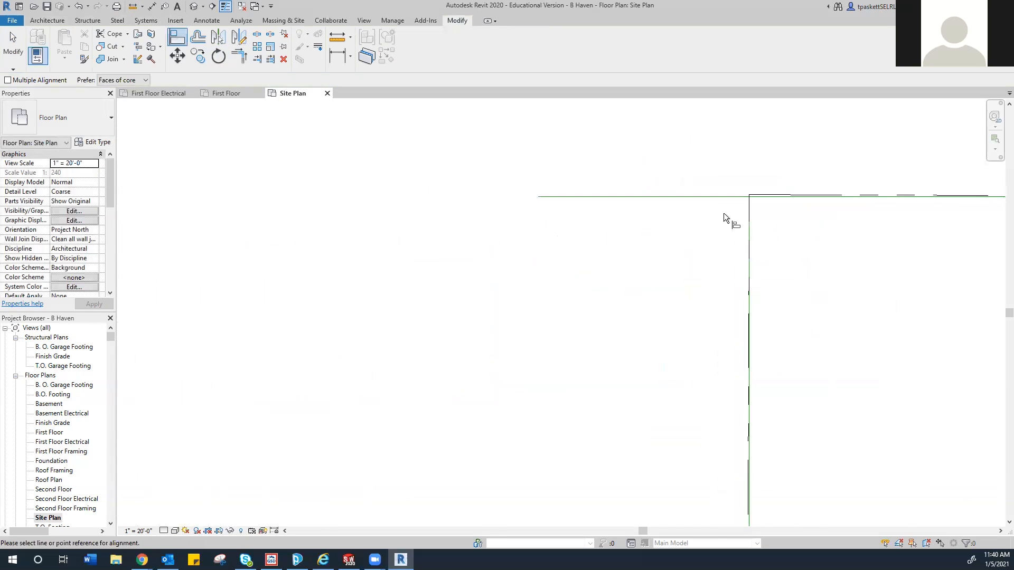
{"action": "middle_click_drag", "start_coordinate": [755, 222], "coordinate": [613, 232]}
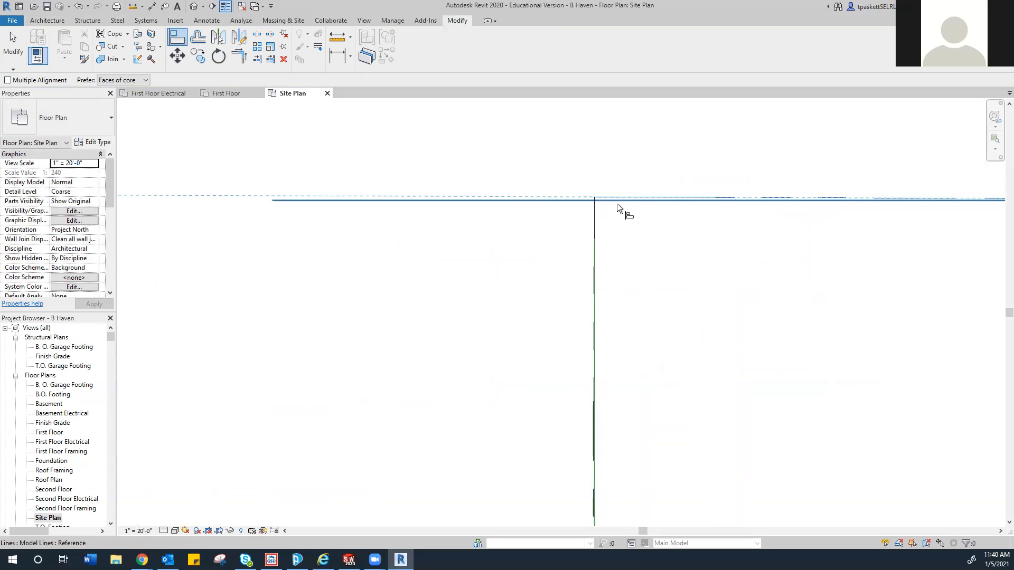
{"action": "scroll", "coordinate": [625, 236], "scroll_direction": "down", "scroll_amount": 2}
{"action": "middle_click_drag", "start_coordinate": [643, 263], "coordinate": [608, 127]}
{"action": "scroll", "coordinate": [613, 338], "scroll_direction": "down", "scroll_amount": 2}
{"action": "middle_click_drag", "start_coordinate": [628, 338], "coordinate": [629, 206]}
{"action": "scroll", "coordinate": [603, 423], "scroll_direction": "up", "scroll_amount": 2}
{"action": "middle_click_drag", "start_coordinate": [602, 427], "coordinate": [614, 251]}
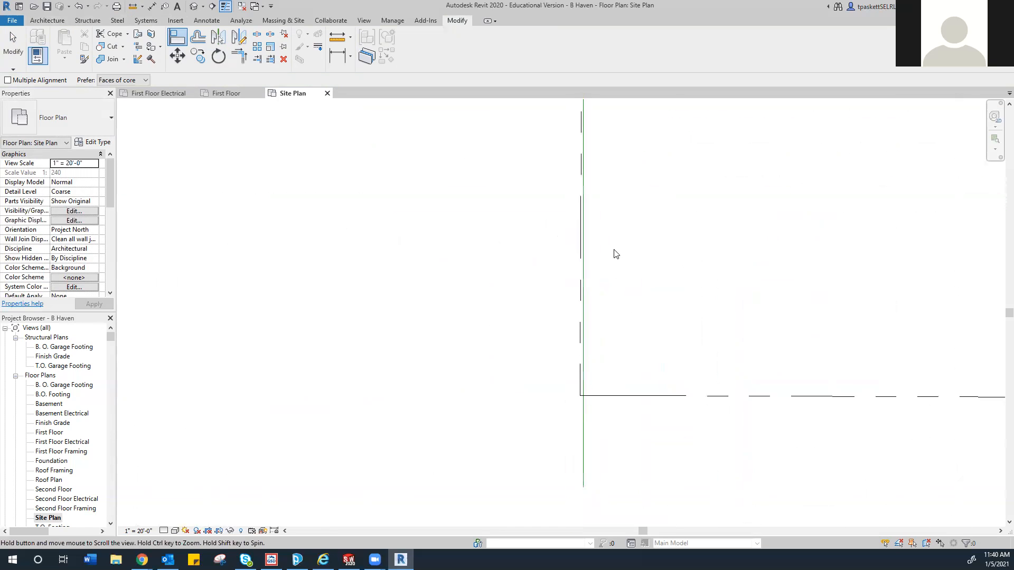
{"action": "left_click", "coordinate": [585, 377]}
{"action": "left_click", "coordinate": [576, 377]}
{"action": "scroll", "coordinate": [580, 377], "scroll_direction": "down", "scroll_amount": 4}
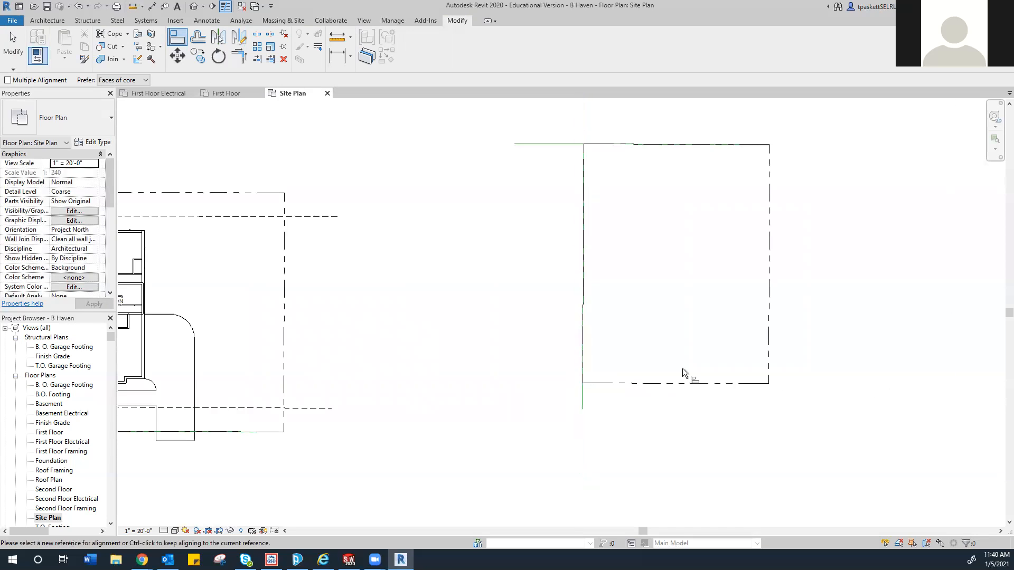
{"action": "scroll", "coordinate": [693, 364], "scroll_direction": "down", "scroll_amount": 2}
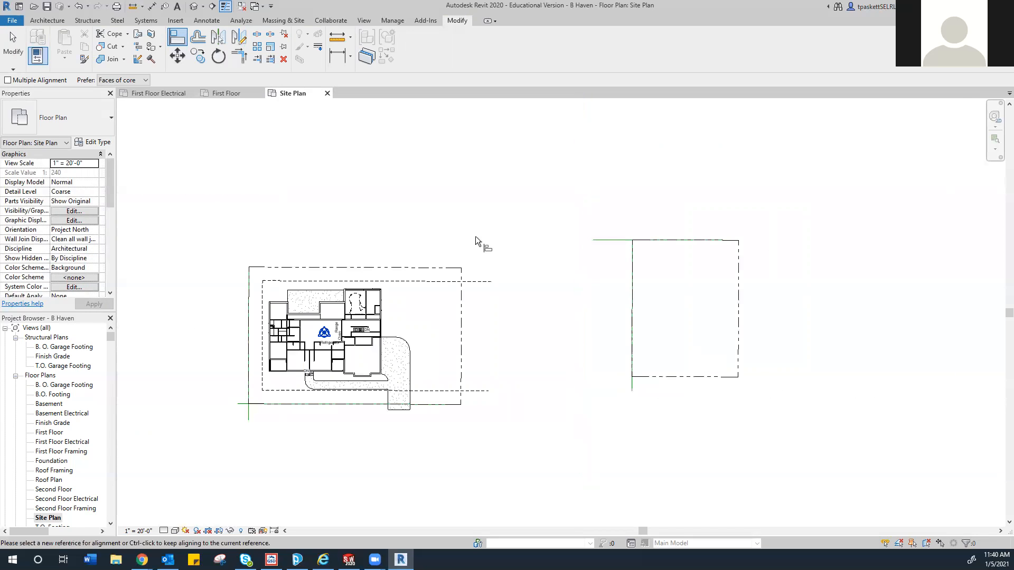
- Draw a model line about 108' long from the new outline's southeast corner westward past its southwest corner
{"action": "left_click", "coordinate": [47, 20]}
{"action": "left_click", "coordinate": [433, 45]}
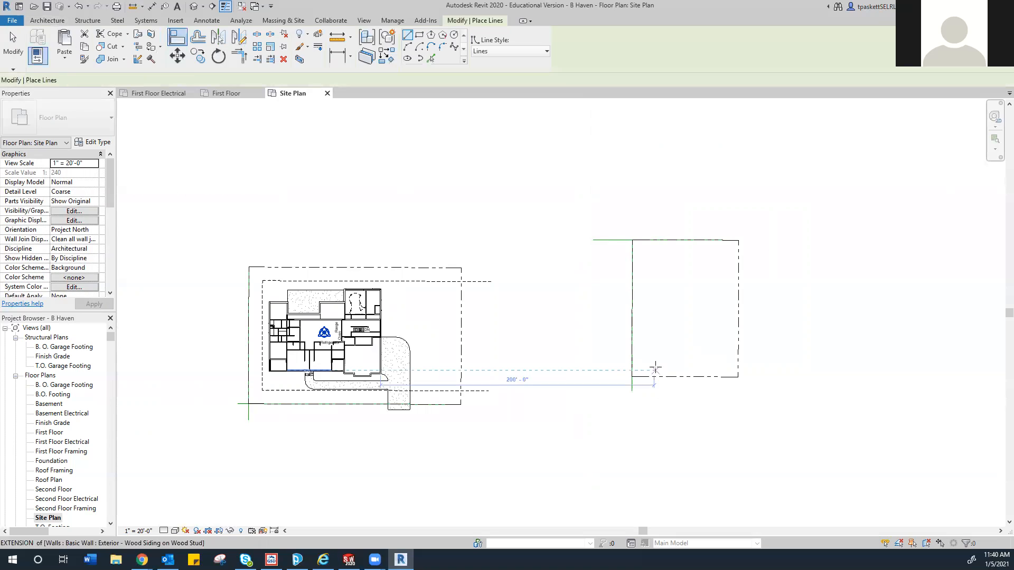
{"action": "left_click", "coordinate": [738, 376]}
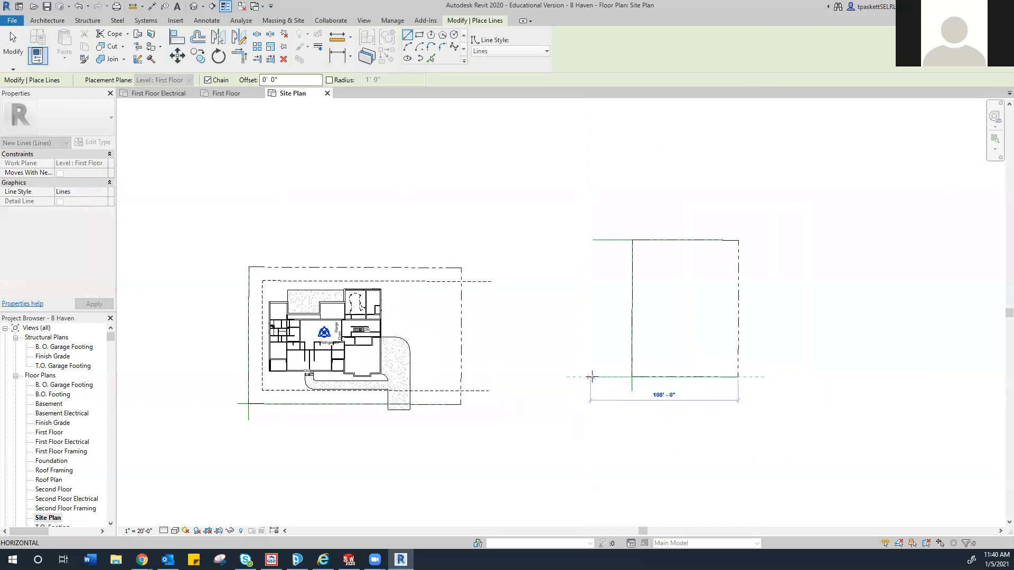
{"action": "right_click", "coordinate": [613, 323]}
{"action": "left_click", "coordinate": [629, 329]}
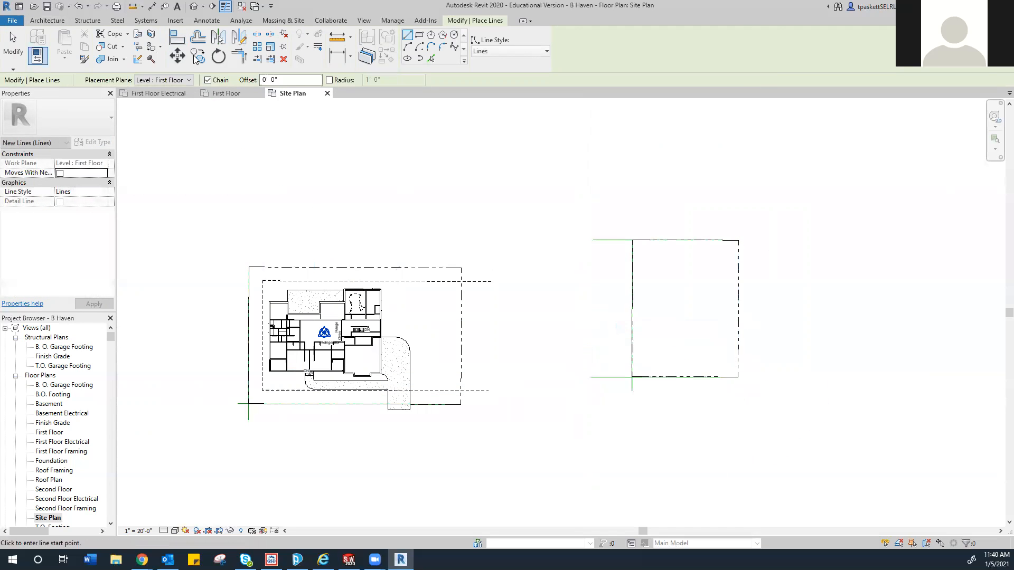
- Align the south model line with the south edge of the new property line outline
{"action": "left_click", "coordinate": [177, 38]}
{"action": "scroll", "coordinate": [640, 369], "scroll_direction": "up", "scroll_amount": 6}
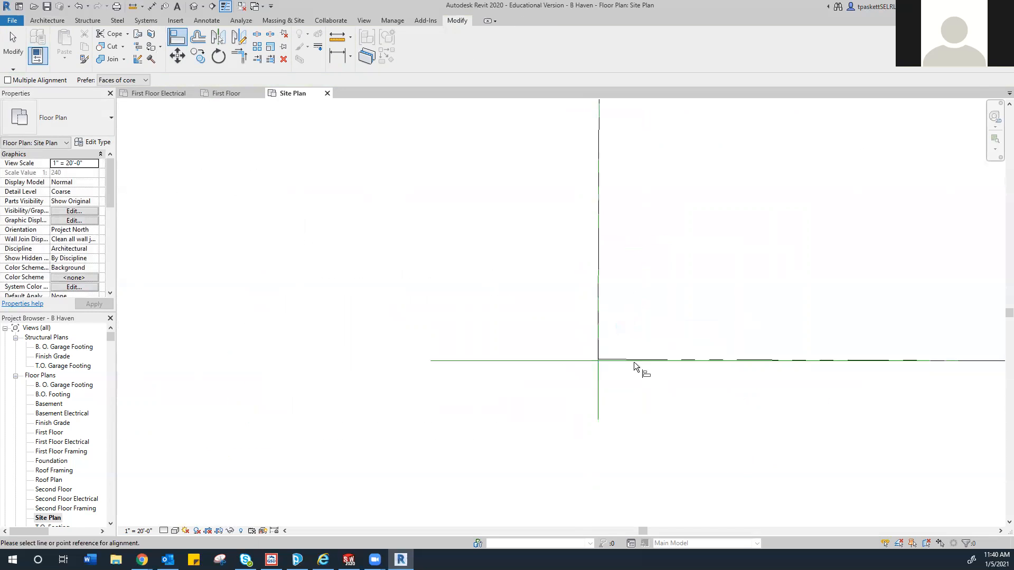
{"action": "left_click", "coordinate": [533, 330]}
{"action": "left_click", "coordinate": [534, 329]}
{"action": "scroll", "coordinate": [491, 344], "scroll_direction": "down", "scroll_amount": 4}
{"action": "scroll", "coordinate": [417, 354], "scroll_direction": "down", "scroll_amount": 2}
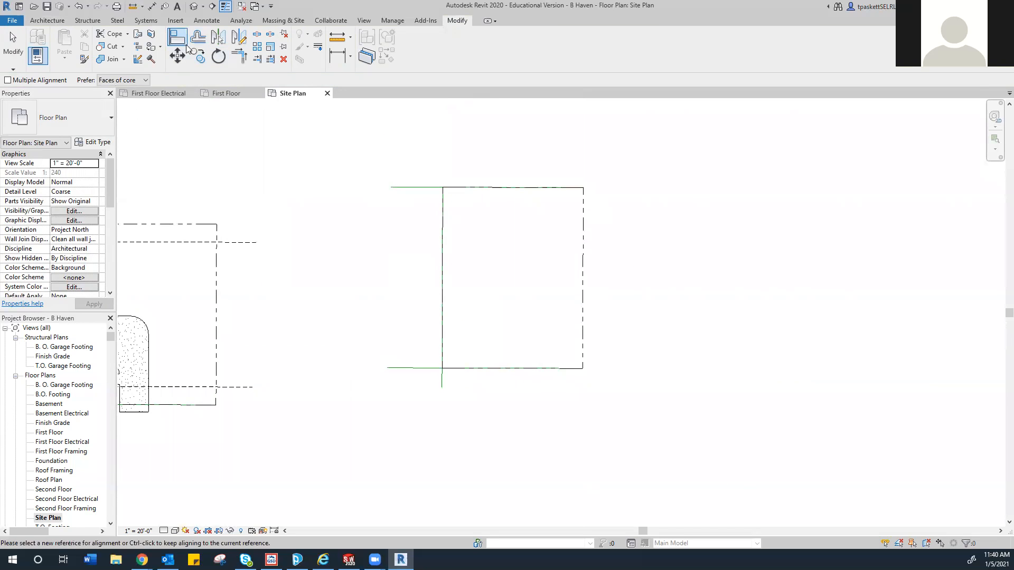
- Offset copies of the north, west and south model lines 10' toward the inside of the new outline
{"action": "left_click", "coordinate": [198, 37]}
{"action": "left_click", "coordinate": [423, 190]}
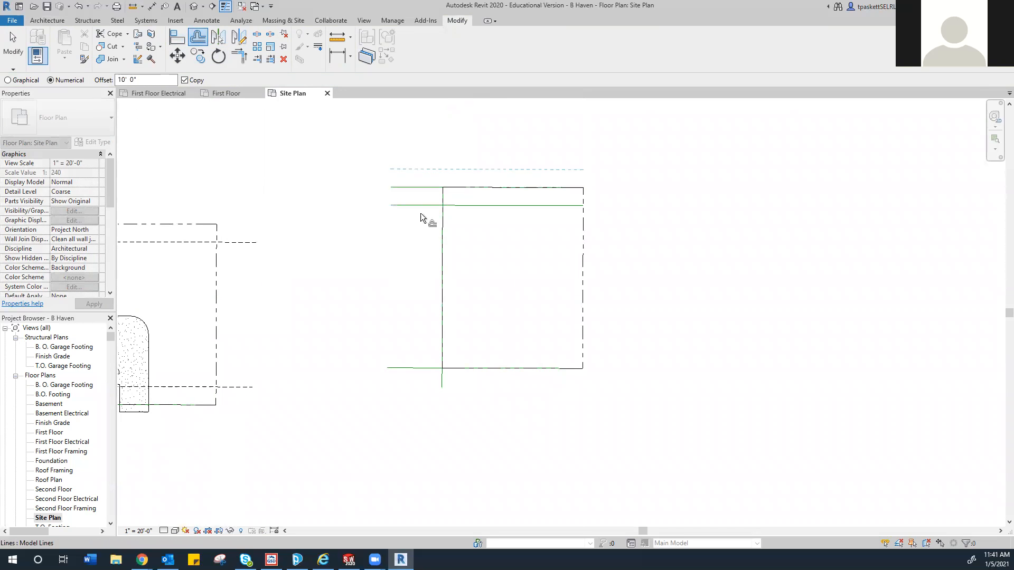
{"action": "left_click", "coordinate": [443, 384]}
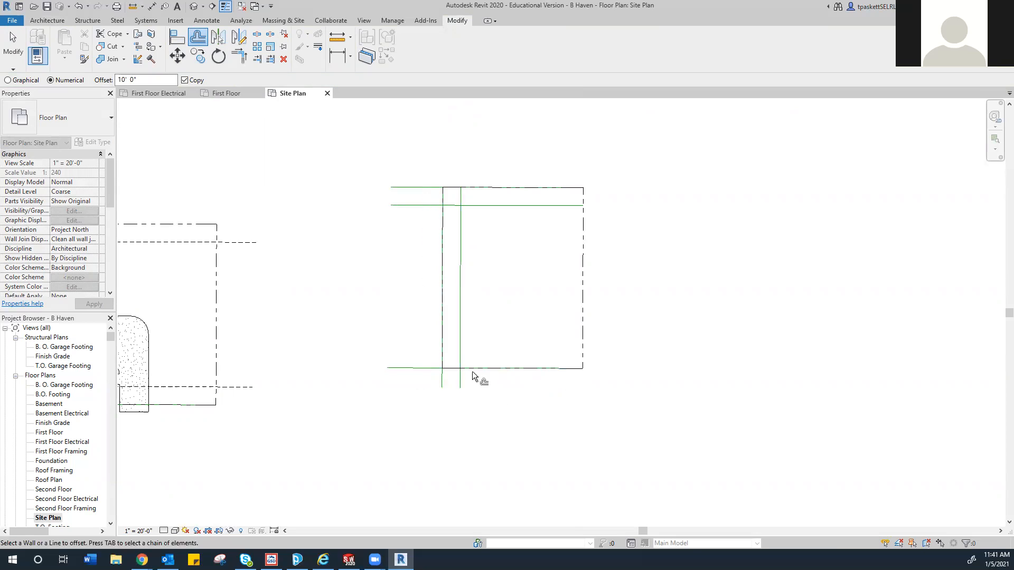
{"action": "left_click", "coordinate": [420, 366]}
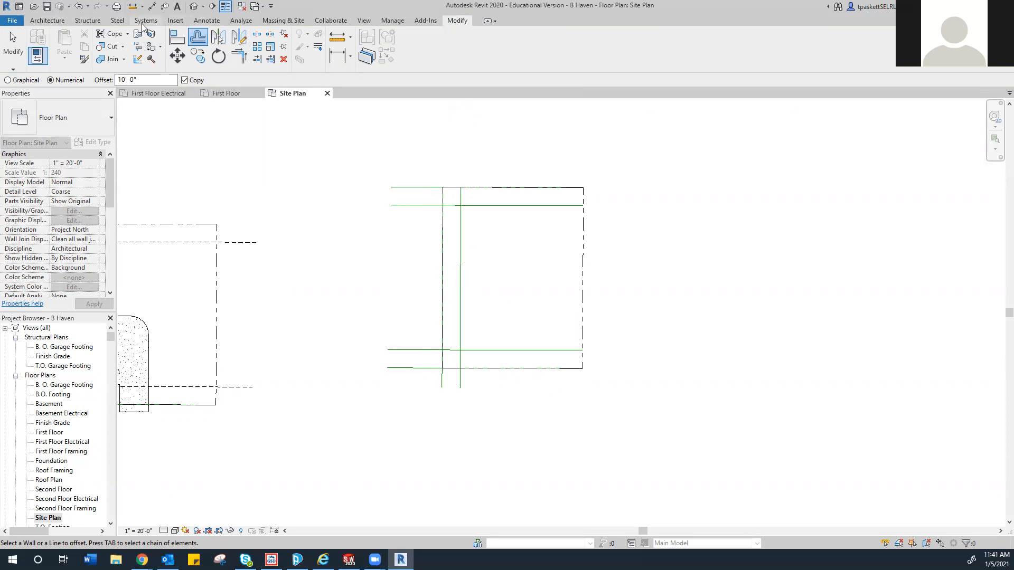
- Draw a <Hidden> detail line about 68' long on the north offset line, from the west offset line to the east edge
{"action": "left_click", "coordinate": [179, 22]}
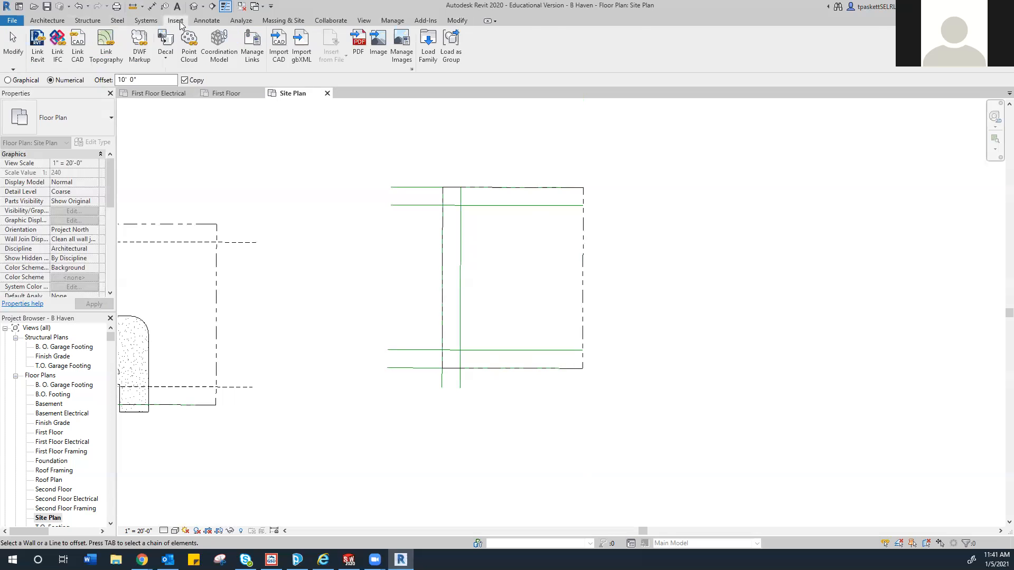
{"action": "left_click", "coordinate": [208, 24]}
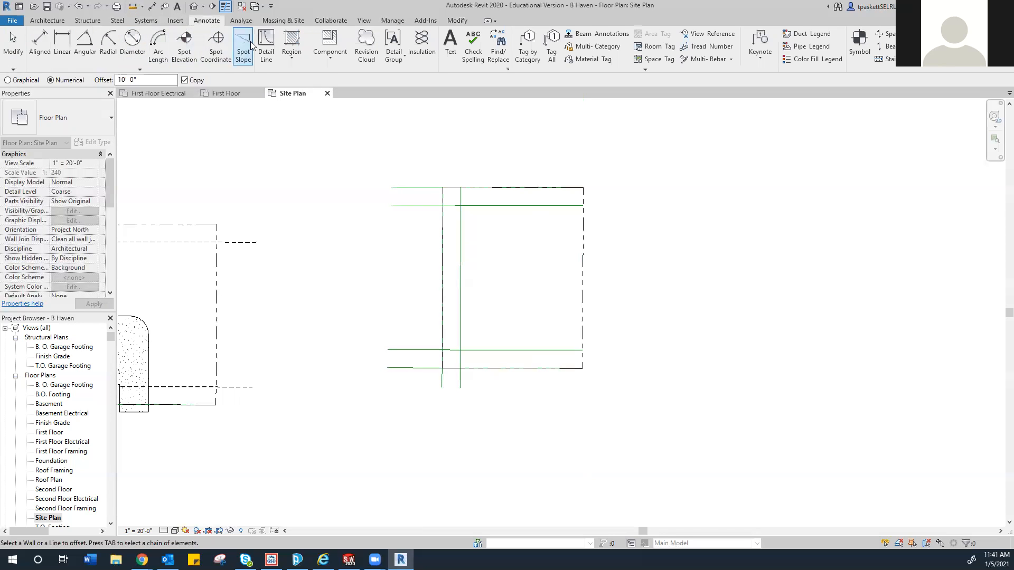
{"action": "left_click", "coordinate": [266, 55]}
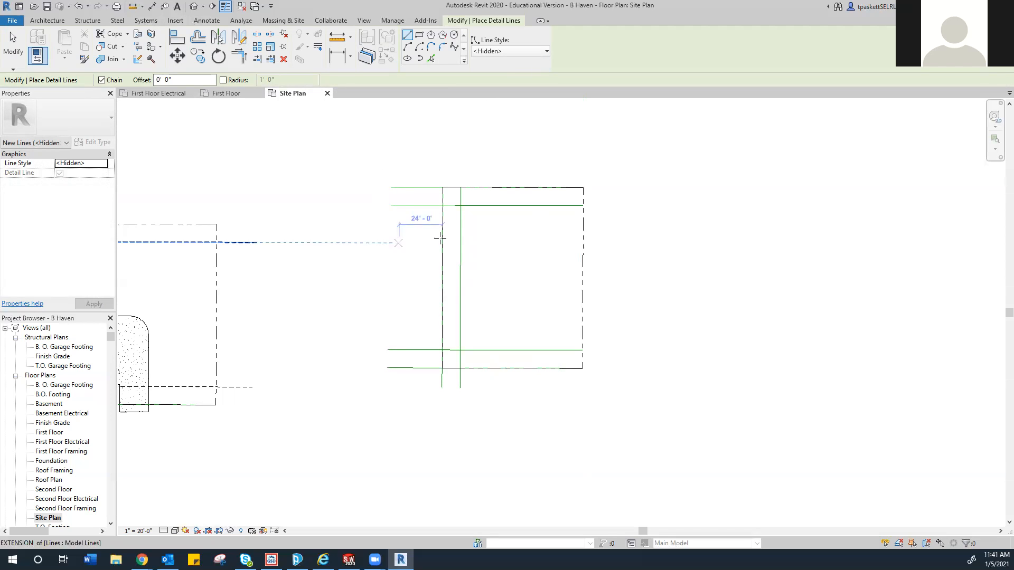
{"action": "left_click", "coordinate": [461, 205]}
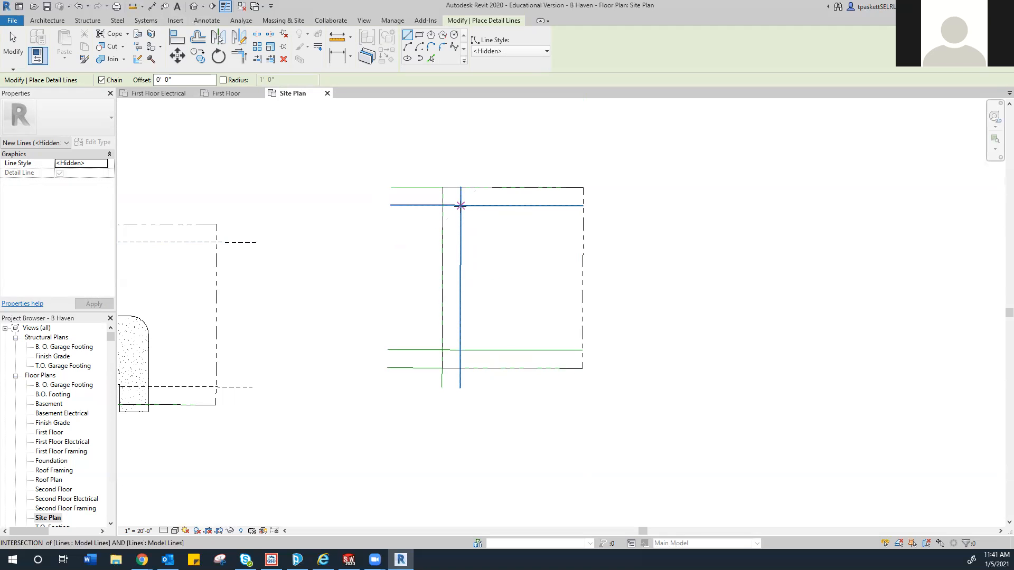
{"action": "left_click", "coordinate": [583, 204]}
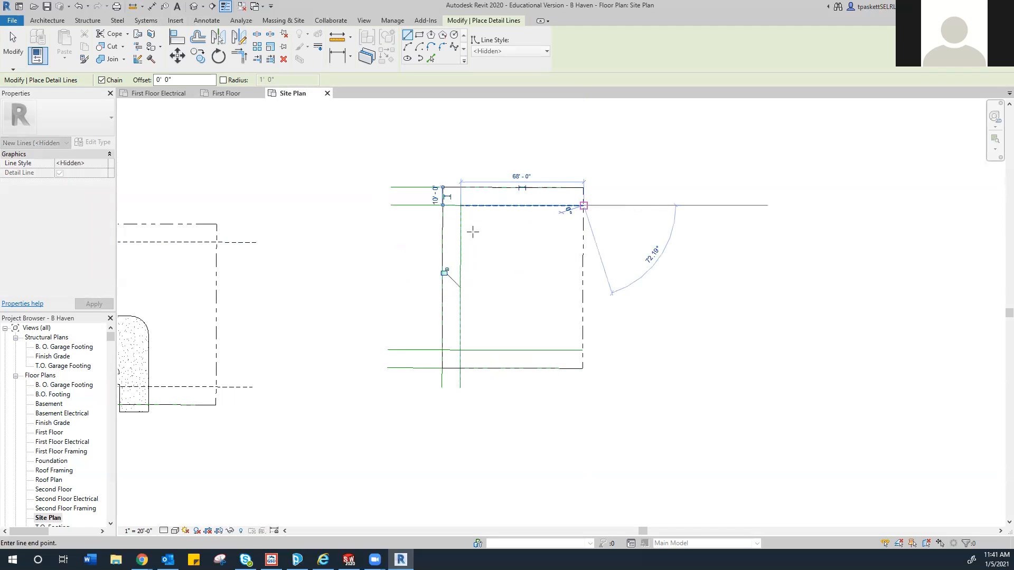
{"action": "right_click", "coordinate": [563, 233]}
{"action": "left_click", "coordinate": [576, 236]}
- Draw chained <Hidden> detail lines along the west offset line, about 80' long, and the south offset line, about 68' long
{"action": "left_click", "coordinate": [461, 204]}
{"action": "left_click", "coordinate": [461, 350]}
{"action": "left_click", "coordinate": [583, 350]}
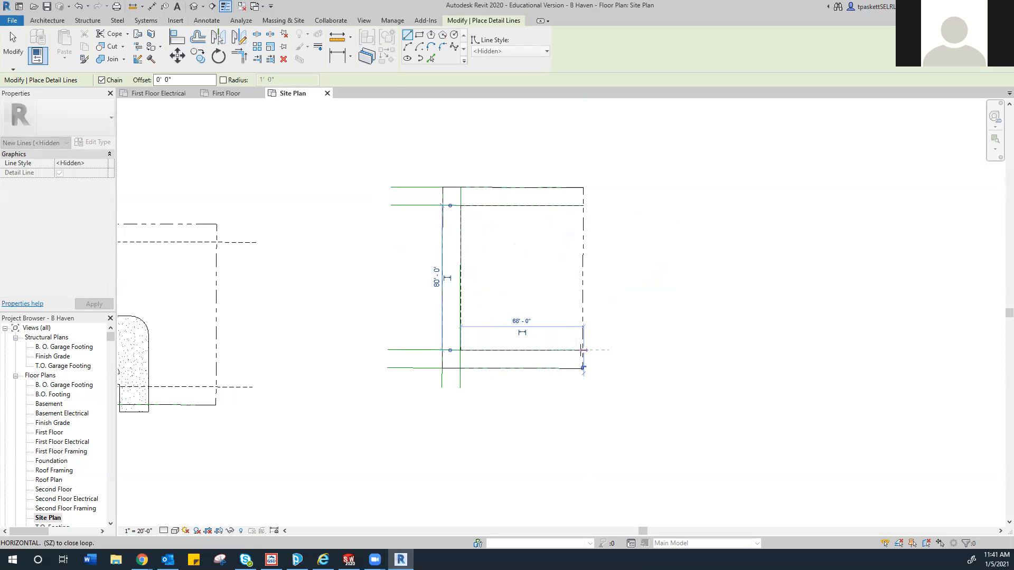
{"action": "right_click", "coordinate": [591, 210]}
{"action": "left_click", "coordinate": [608, 213]}
- Align the west hidden detail line with the west offset model line
{"action": "scroll", "coordinate": [452, 238], "scroll_direction": "up", "scroll_amount": 4}
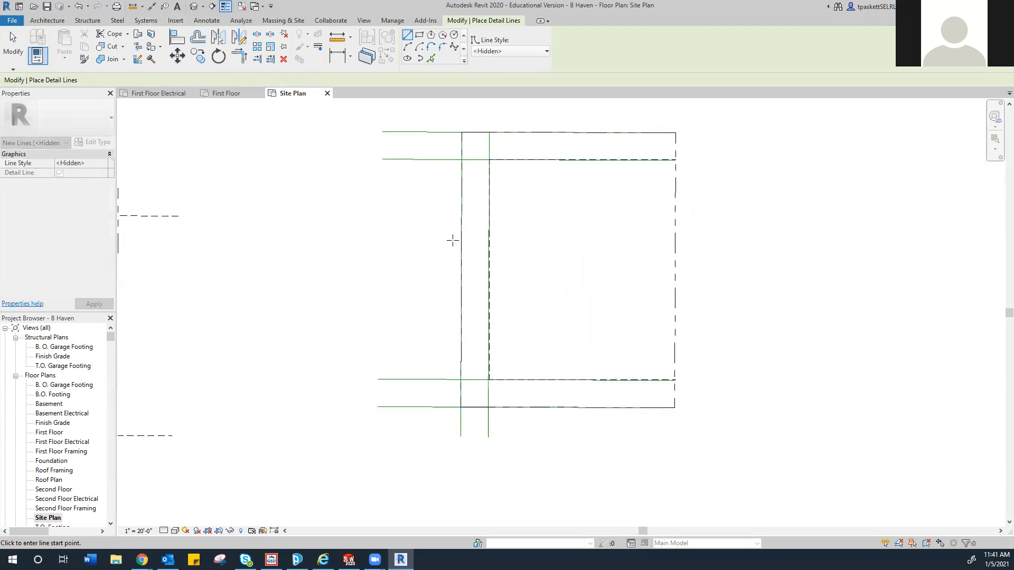
{"action": "scroll", "coordinate": [528, 367], "scroll_direction": "up", "scroll_amount": 3}
{"action": "left_click", "coordinate": [223, 461]}
{"action": "key", "text": "a"}
{"action": "key", "text": "l"}
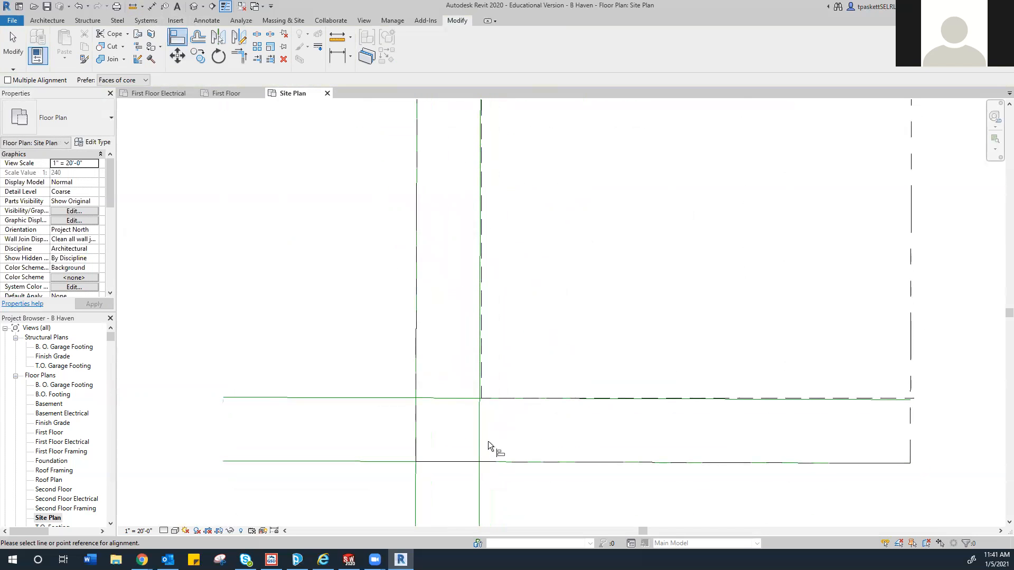
{"action": "left_click", "coordinate": [480, 435]}
{"action": "scroll", "coordinate": [466, 401], "scroll_direction": "up", "scroll_amount": 2}
{"action": "scroll", "coordinate": [466, 401], "scroll_direction": "up", "scroll_amount": 2}
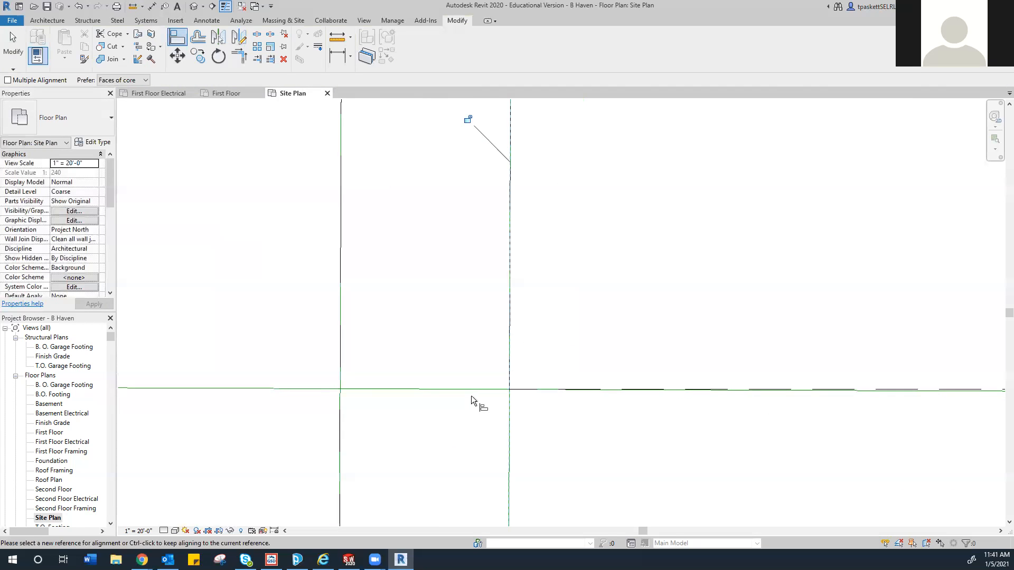
{"action": "scroll", "coordinate": [471, 395], "scroll_direction": "down", "scroll_amount": 2}
{"action": "scroll", "coordinate": [471, 395], "scroll_direction": "down", "scroll_amount": 3}
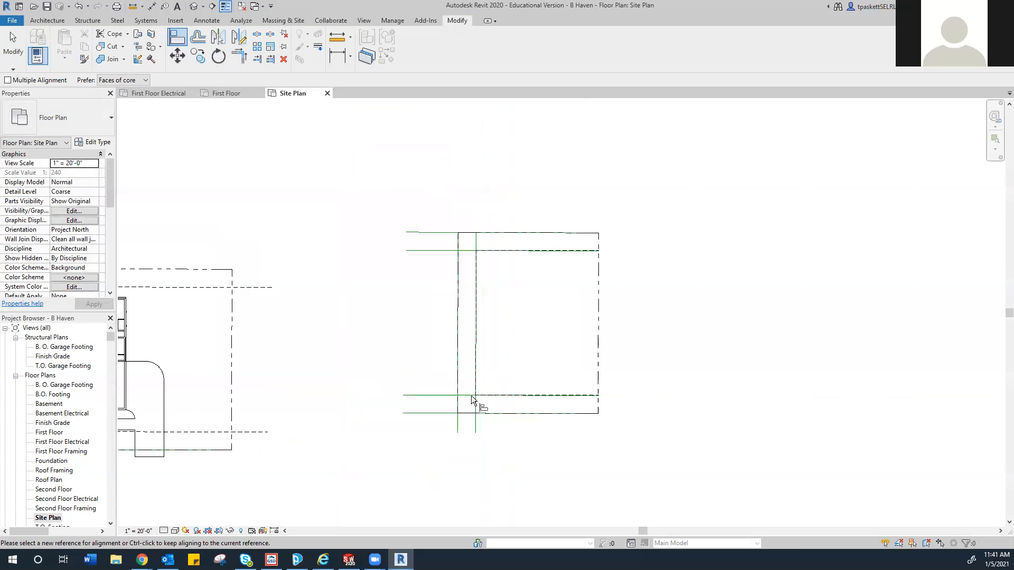
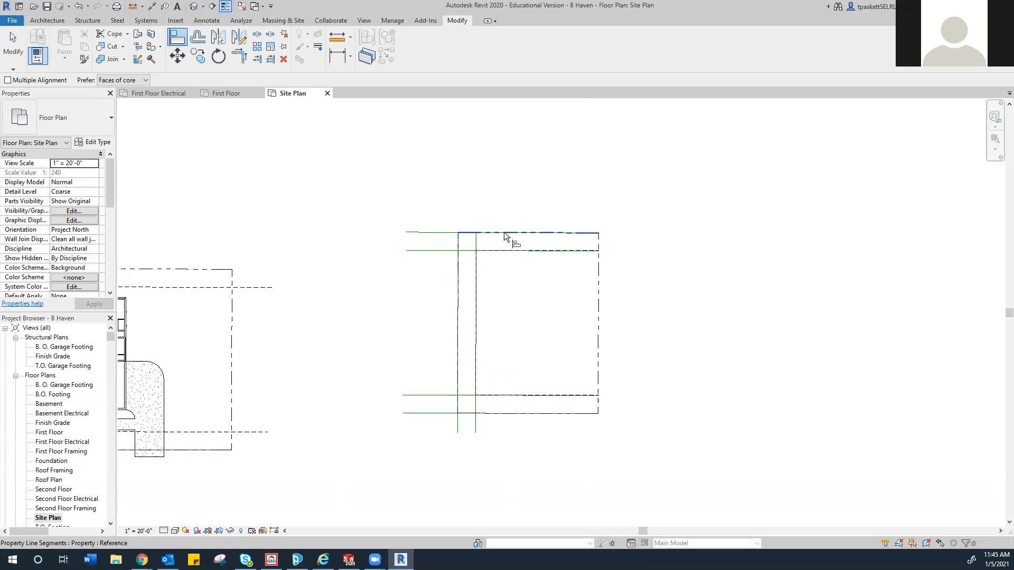
- Examine how the south hidden detail line sits against its offset model line toward the outline's southeast corner
{"action": "left_click", "coordinate": [441, 233]}
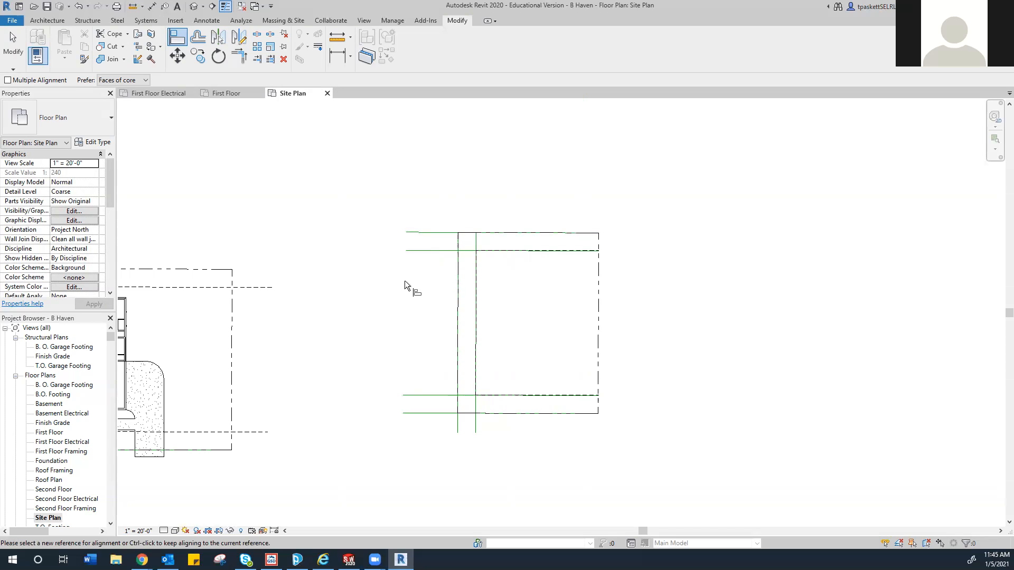
{"action": "scroll", "coordinate": [507, 317], "scroll_direction": "up", "scroll_amount": 3}
{"action": "middle_click_drag", "start_coordinate": [485, 421], "coordinate": [440, 293]}
{"action": "scroll", "coordinate": [390, 389], "scroll_direction": "down", "scroll_amount": 3}
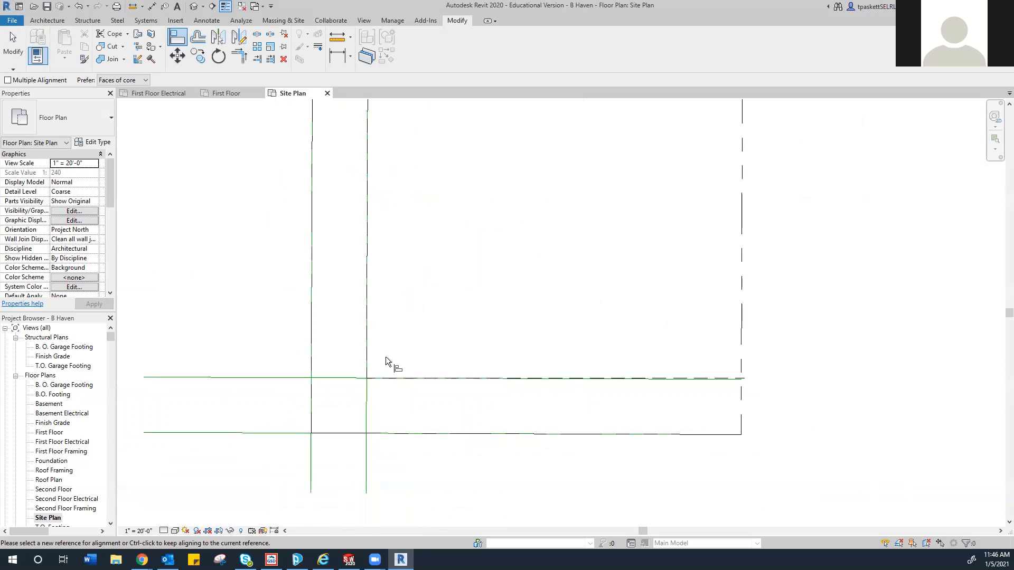
{"action": "scroll", "coordinate": [687, 375], "scroll_direction": "up", "scroll_amount": 2}
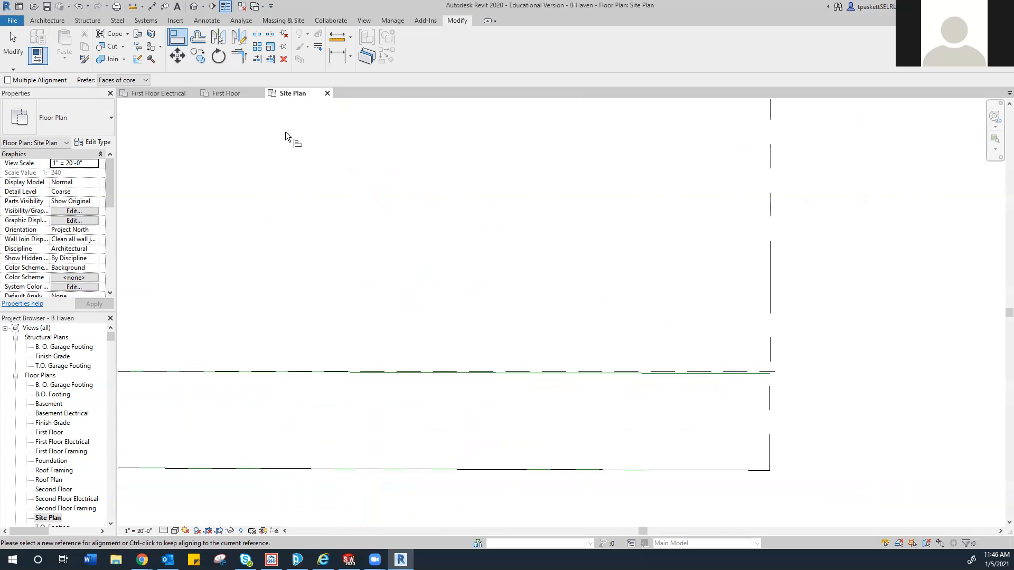
- Align the south hidden detail line with the south offset model line
{"action": "middle_click_drag", "start_coordinate": [254, 378], "coordinate": [557, 306]}
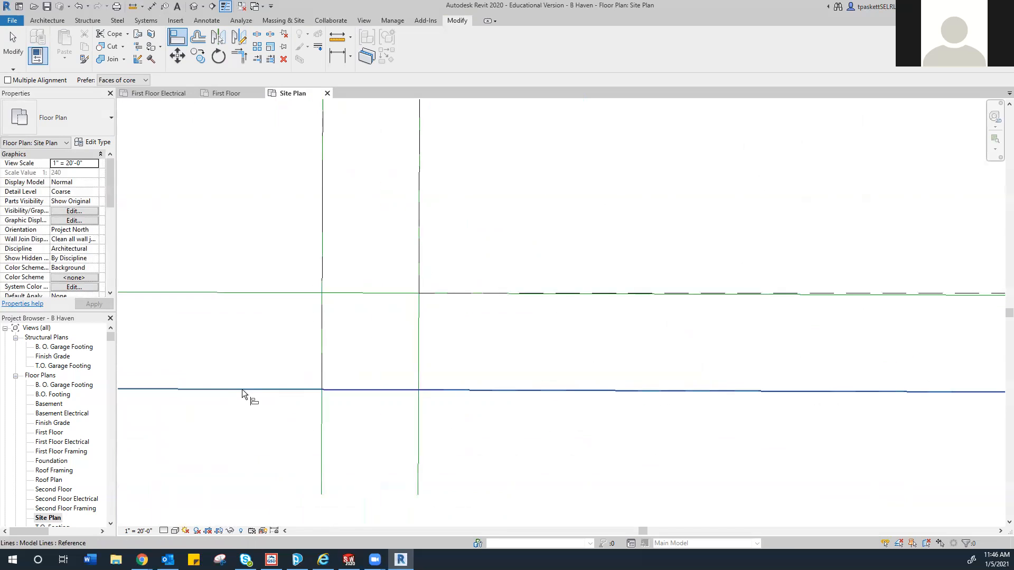
{"action": "middle_click_drag", "start_coordinate": [556, 308], "coordinate": [477, 314]}
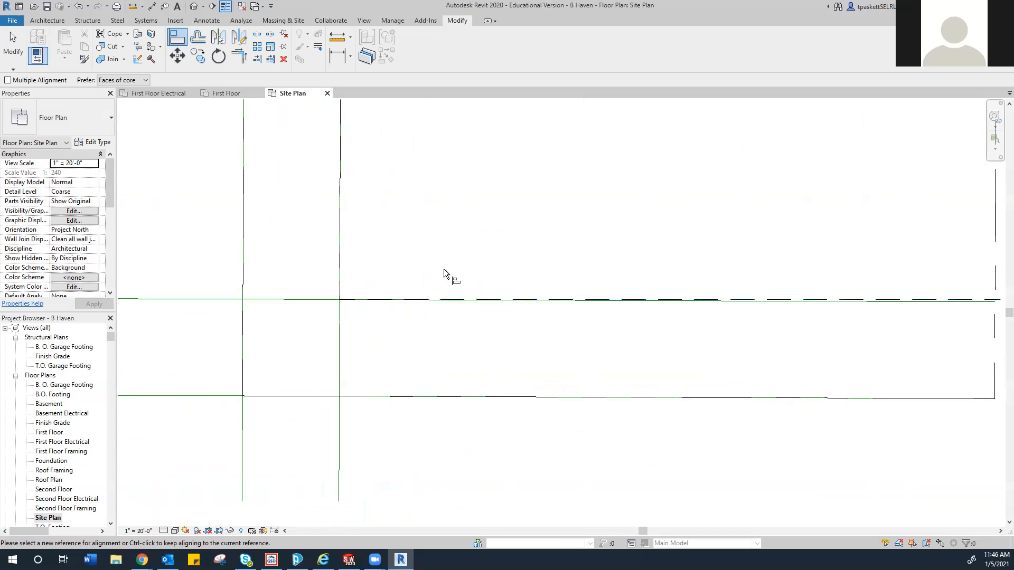
{"action": "middle_click_drag", "start_coordinate": [545, 331], "coordinate": [398, 325]}
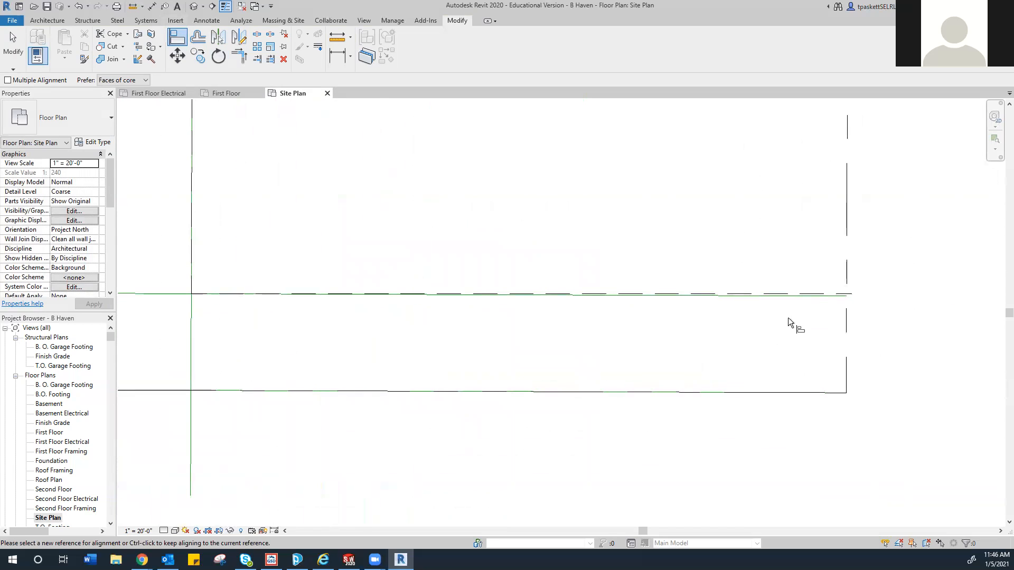
{"action": "left_click", "coordinate": [818, 299]}
{"action": "middle_click_drag", "start_coordinate": [642, 319], "coordinate": [753, 316]}
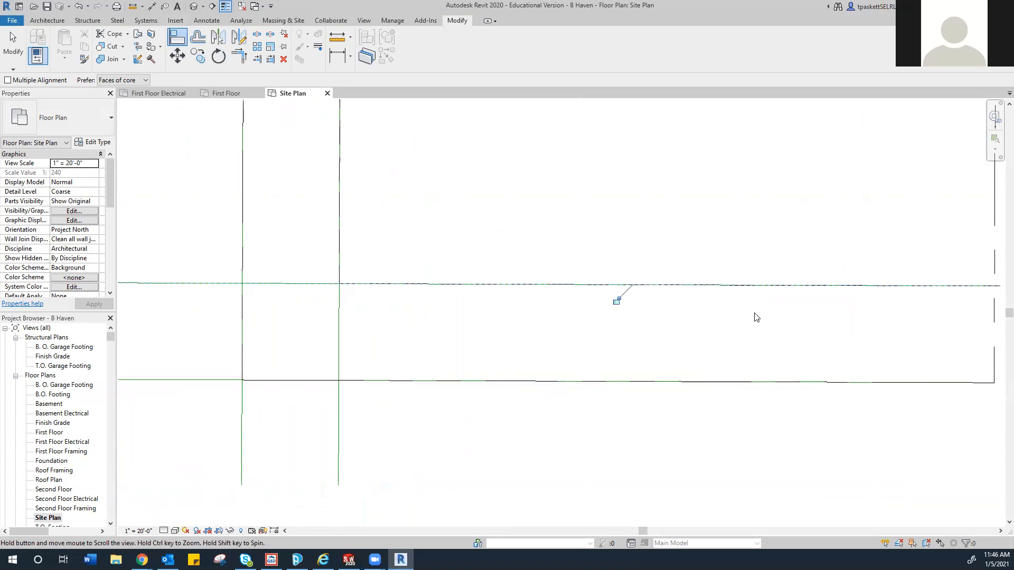
- Align the north hidden detail line with the north offset model line
{"action": "scroll", "coordinate": [390, 254], "scroll_direction": "down", "scroll_amount": 3}
{"action": "scroll", "coordinate": [398, 211], "scroll_direction": "down", "scroll_amount": 2}
{"action": "middle_click_drag", "start_coordinate": [405, 231], "coordinate": [364, 400]}
{"action": "middle_click_drag", "start_coordinate": [389, 205], "coordinate": [386, 323]}
{"action": "scroll", "coordinate": [460, 247], "scroll_direction": "up", "scroll_amount": 5}
{"action": "scroll", "coordinate": [497, 243], "scroll_direction": "up", "scroll_amount": 4}
{"action": "left_click", "coordinate": [485, 229]}
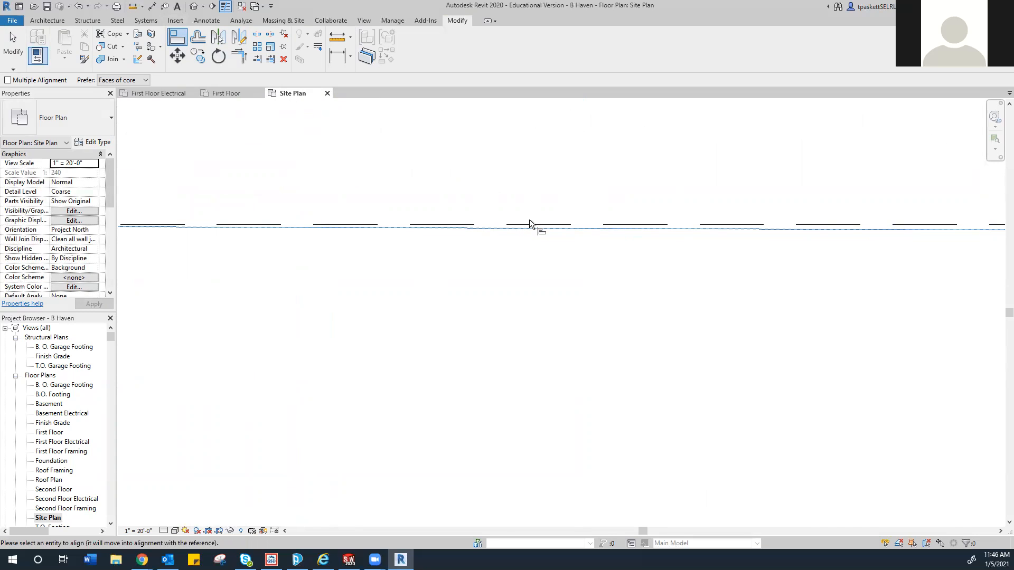
{"action": "left_click", "coordinate": [529, 223]}
- Examine the aligned setback lines on the practice outline, and the property and setback lines around the house
{"action": "scroll", "coordinate": [386, 267], "scroll_direction": "down", "scroll_amount": 2}
{"action": "middle_click_drag", "start_coordinate": [341, 270], "coordinate": [485, 264]}
{"action": "scroll", "coordinate": [486, 264], "scroll_direction": "up", "scroll_amount": 1}
{"action": "scroll", "coordinate": [290, 270], "scroll_direction": "down", "scroll_amount": 4}
{"action": "middle_click_drag", "start_coordinate": [288, 272], "coordinate": [347, 260]}
{"action": "scroll", "coordinate": [314, 272], "scroll_direction": "up", "scroll_amount": 2}
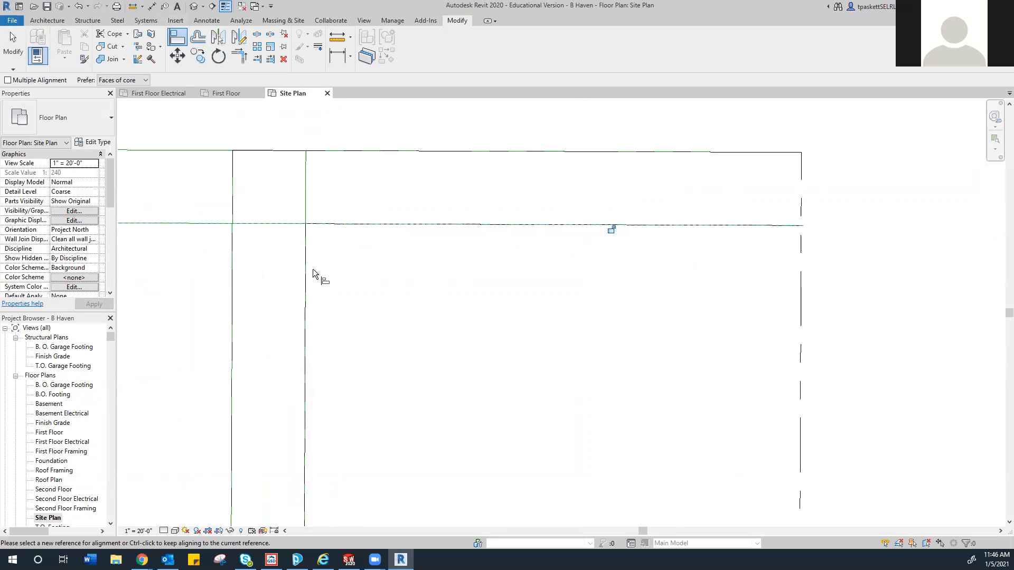
{"action": "scroll", "coordinate": [312, 274], "scroll_direction": "down", "scroll_amount": 2}
{"action": "middle_click_drag", "start_coordinate": [351, 335], "coordinate": [398, 237]}
{"action": "scroll", "coordinate": [398, 238], "scroll_direction": "down", "scroll_amount": 1}
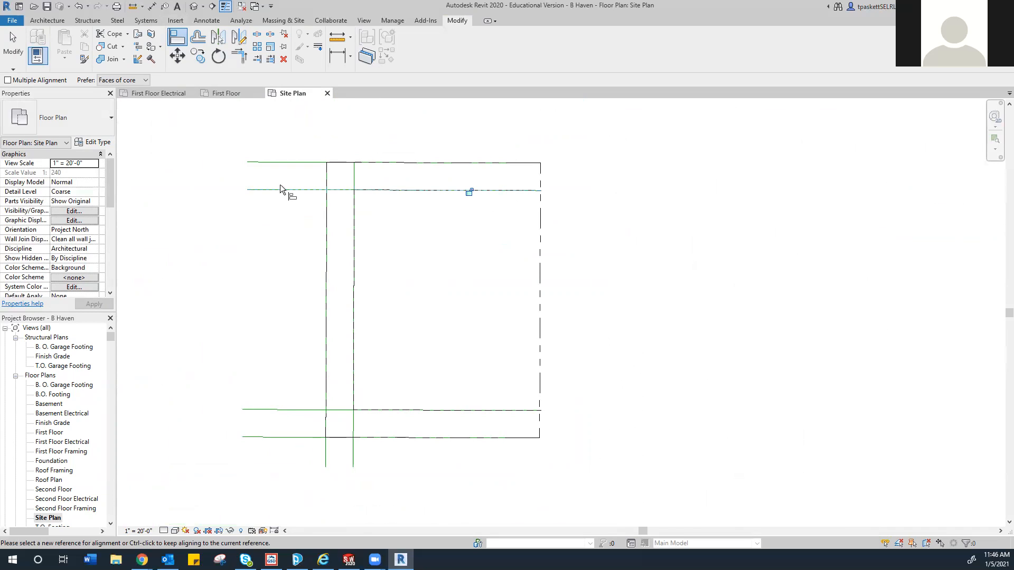
{"action": "scroll", "coordinate": [280, 185], "scroll_direction": "down", "scroll_amount": 1}
{"action": "middle_click_drag", "start_coordinate": [343, 224], "coordinate": [963, 198]}
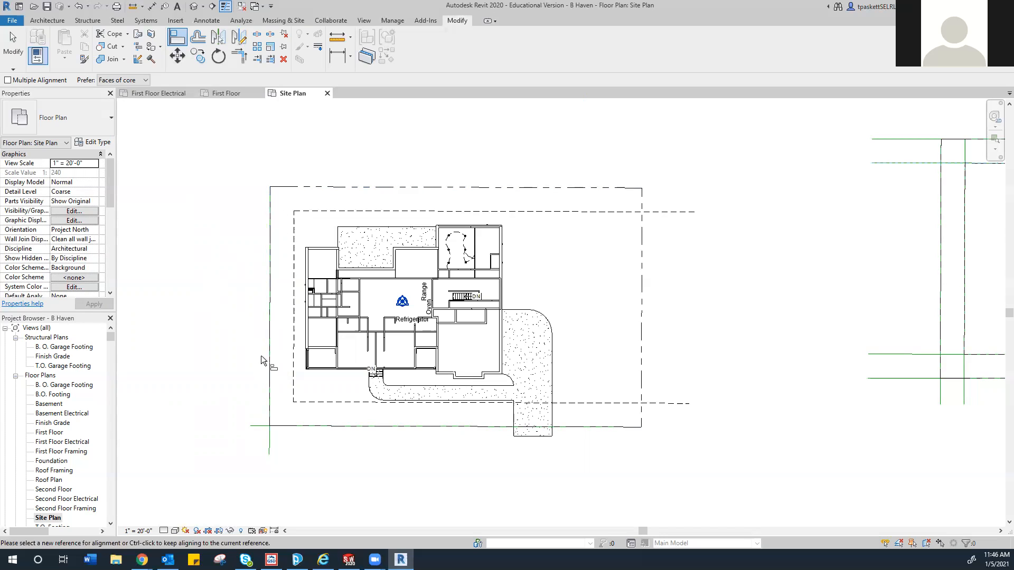
{"action": "mouse_move", "coordinate": [794, 271]}
{"action": "middle_mouse_down"}
{"action": "mouse_move", "coordinate": [641, 301]}
{"action": "mouse_move", "coordinate": [754, 273]}
{"action": "middle_mouse_up"}
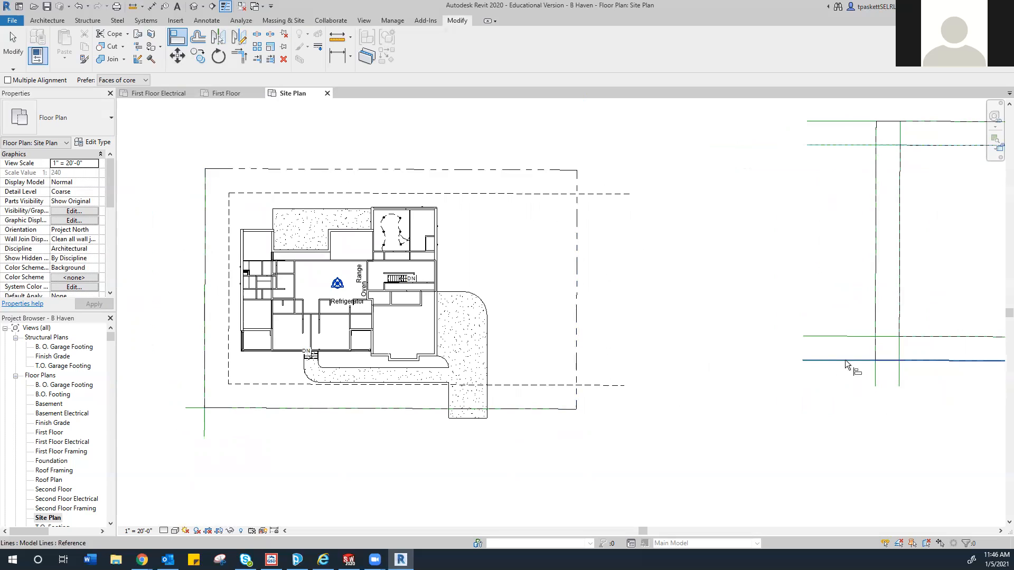
{"action": "middle_click_drag", "start_coordinate": [821, 372], "coordinate": [806, 346]}
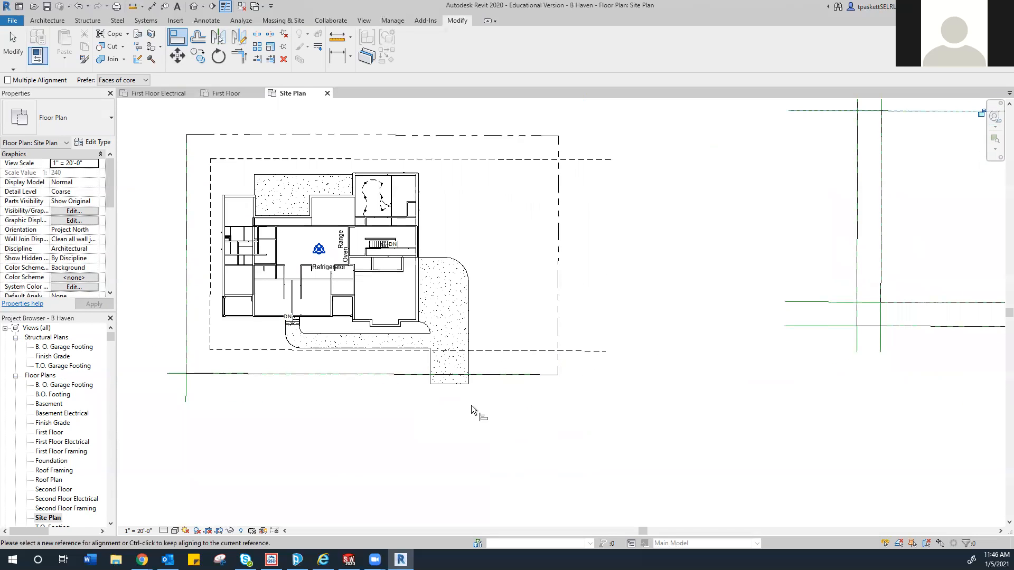
{"action": "middle_click_drag", "start_coordinate": [473, 407], "coordinate": [508, 392]}
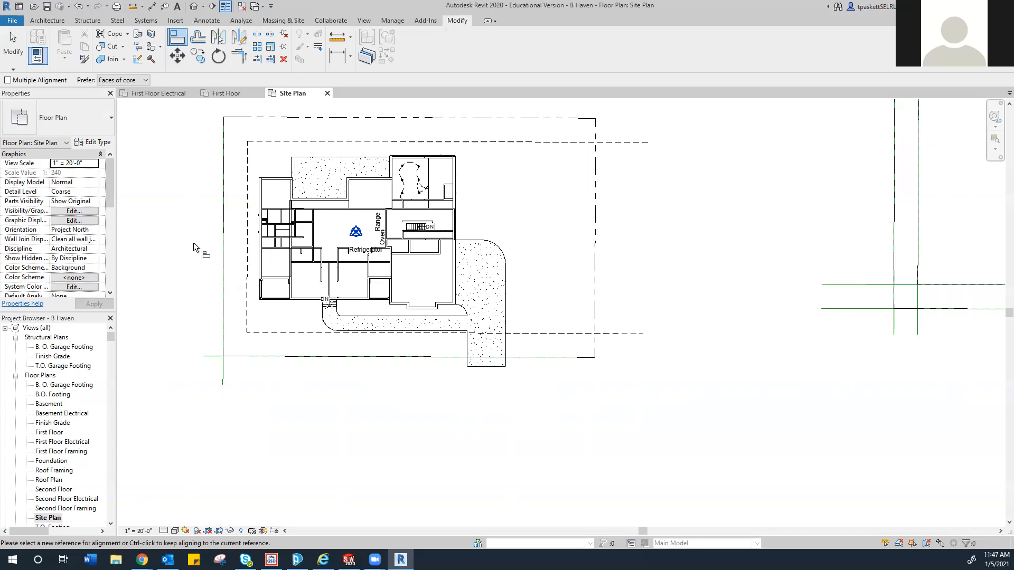
- Add a vertical linear dimension from the property line's northwest corner to the house's northwest corner
{"action": "right_click", "coordinate": [187, 520]}
{"action": "left_click", "coordinate": [373, 424]}
{"action": "middle_click_drag", "start_coordinate": [256, 118], "coordinate": [256, 165]}
{"action": "left_click", "coordinate": [338, 55]}
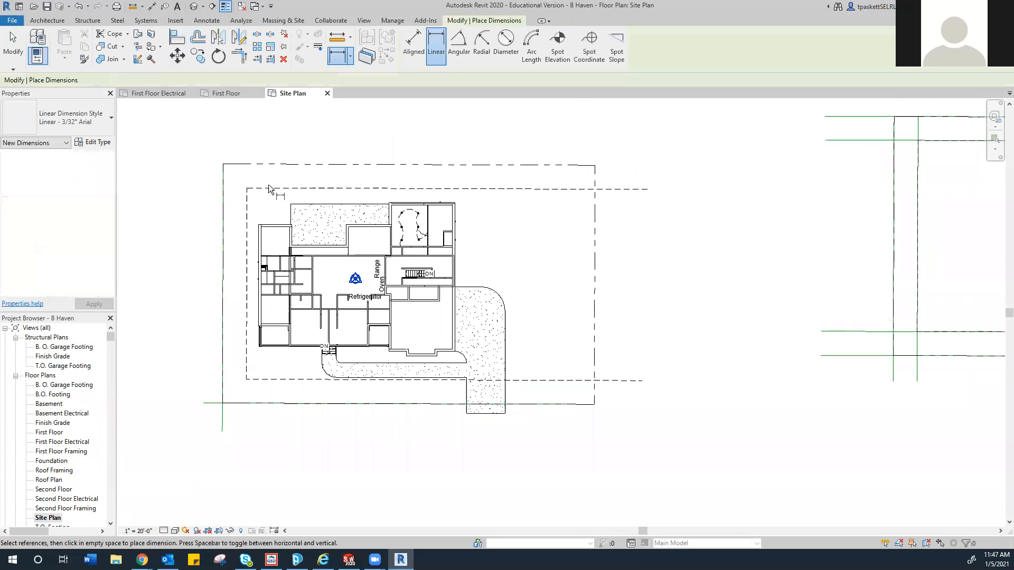
{"action": "left_click", "coordinate": [224, 163]}
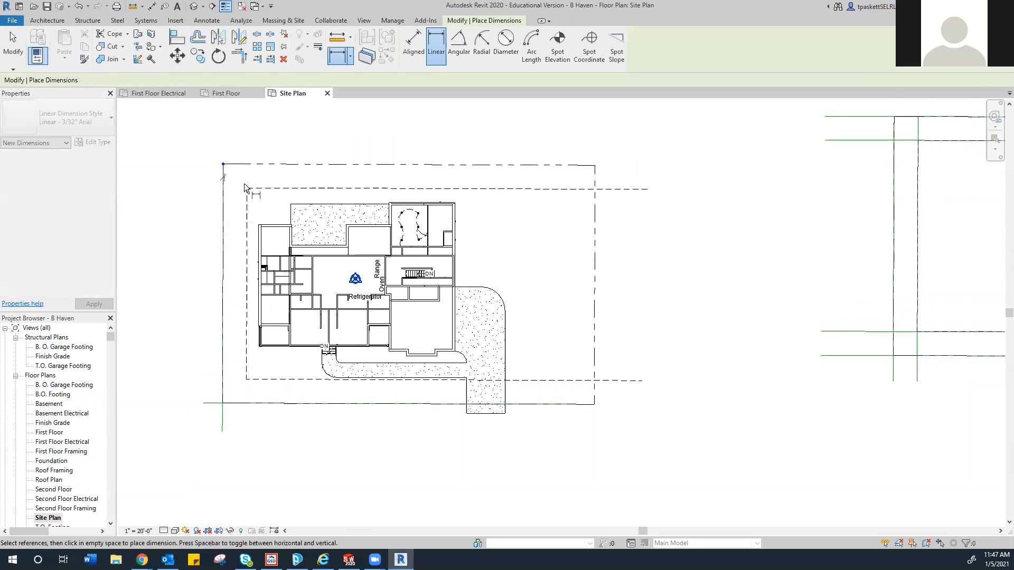
{"action": "scroll", "coordinate": [252, 228], "scroll_direction": "up", "scroll_amount": 5}
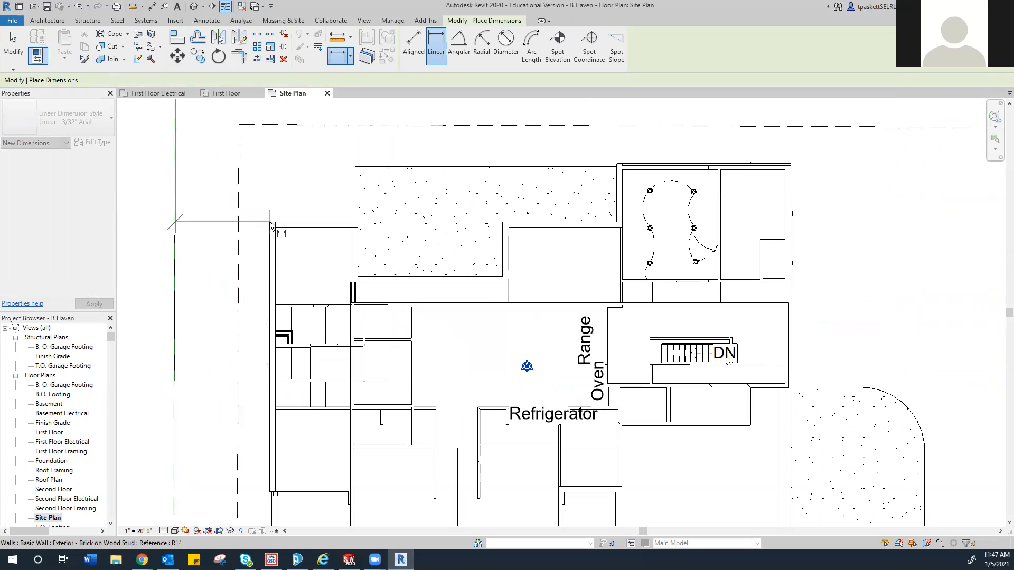
{"action": "scroll", "coordinate": [248, 201], "scroll_direction": "down", "scroll_amount": 3}
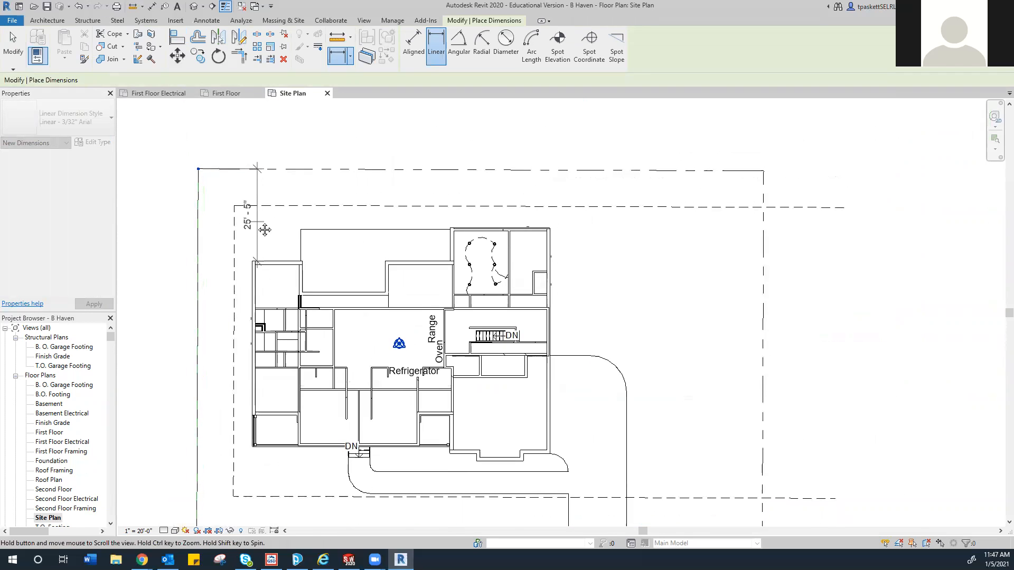
{"action": "left_click", "coordinate": [256, 217]}
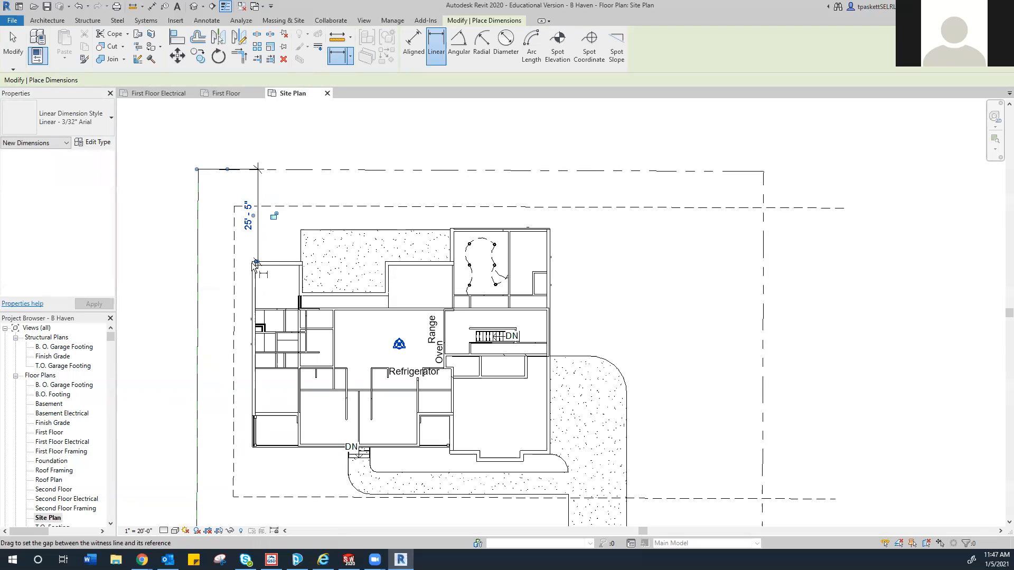
{"action": "key", "text": "Escape"}
{"action": "key", "text": "Escape"}
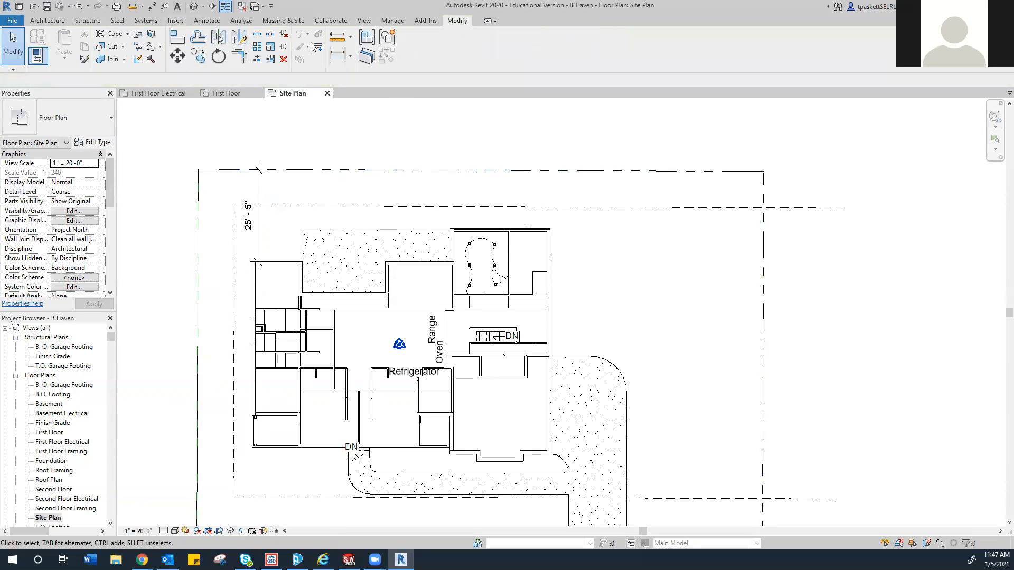
- Add a horizontal linear dimension from the property line's northwest corner to the house's northwest corner
{"action": "left_click", "coordinate": [338, 55]}
{"action": "left_click", "coordinate": [198, 169]}
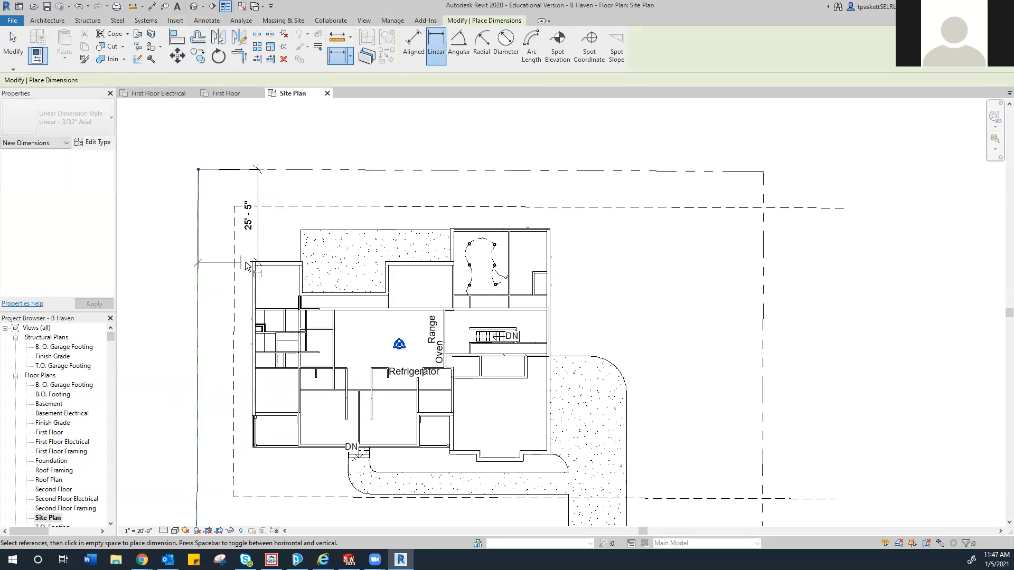
{"action": "left_click", "coordinate": [246, 265]}
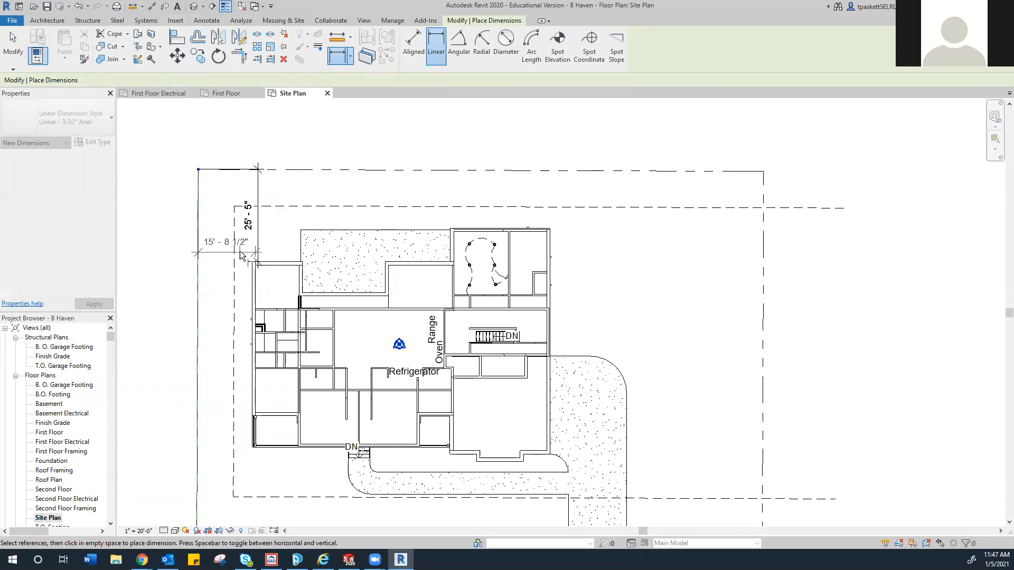
{"action": "left_click", "coordinate": [240, 254]}
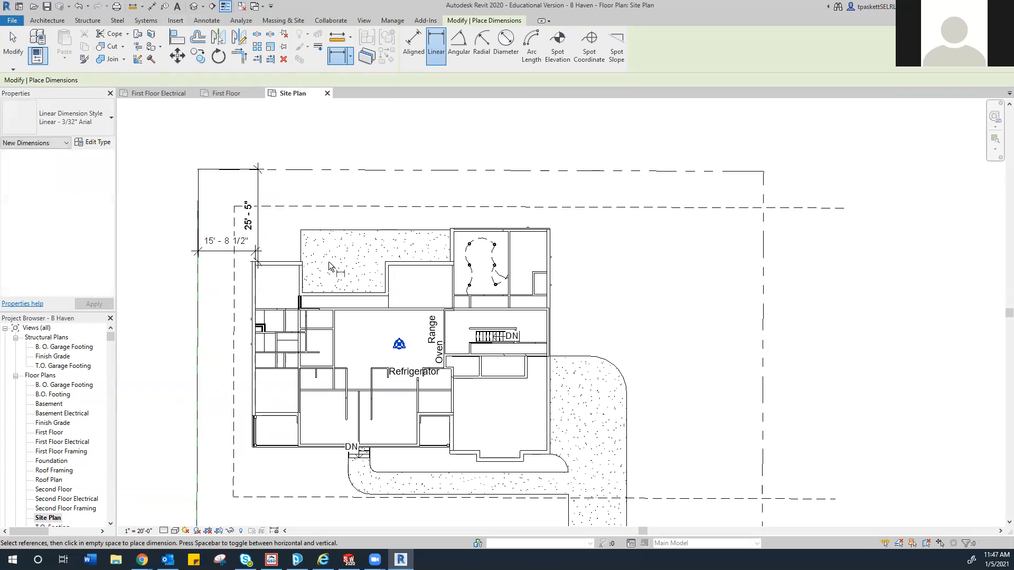
- Add a horizontal linear dimension from the garage's southeast corner to the property line's southeast corner
{"action": "scroll", "coordinate": [355, 317], "scroll_direction": "down", "scroll_amount": 2}
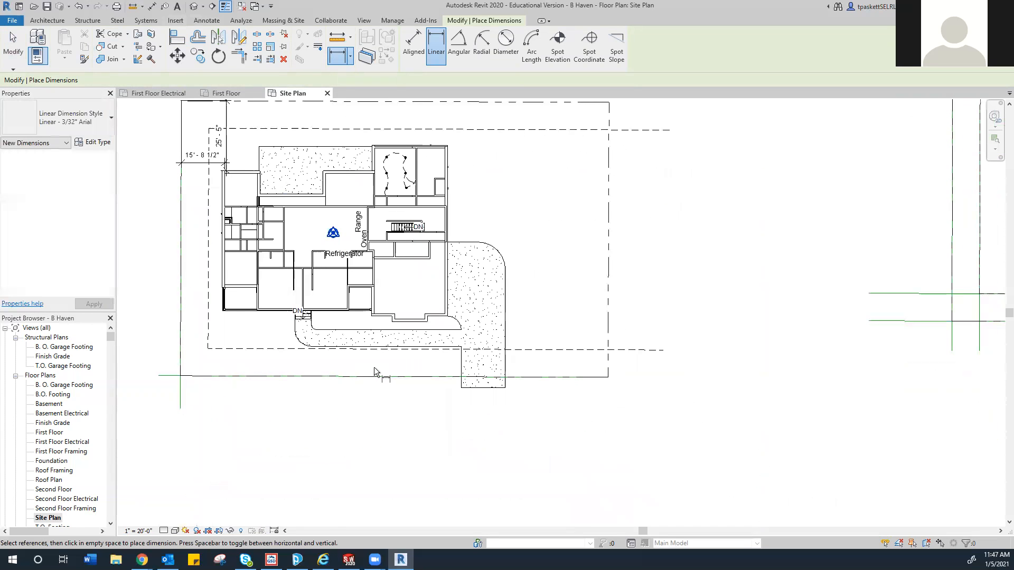
{"action": "middle_click_drag", "start_coordinate": [428, 206], "coordinate": [414, 250]}
{"action": "scroll", "coordinate": [435, 370], "scroll_direction": "up", "scroll_amount": 4}
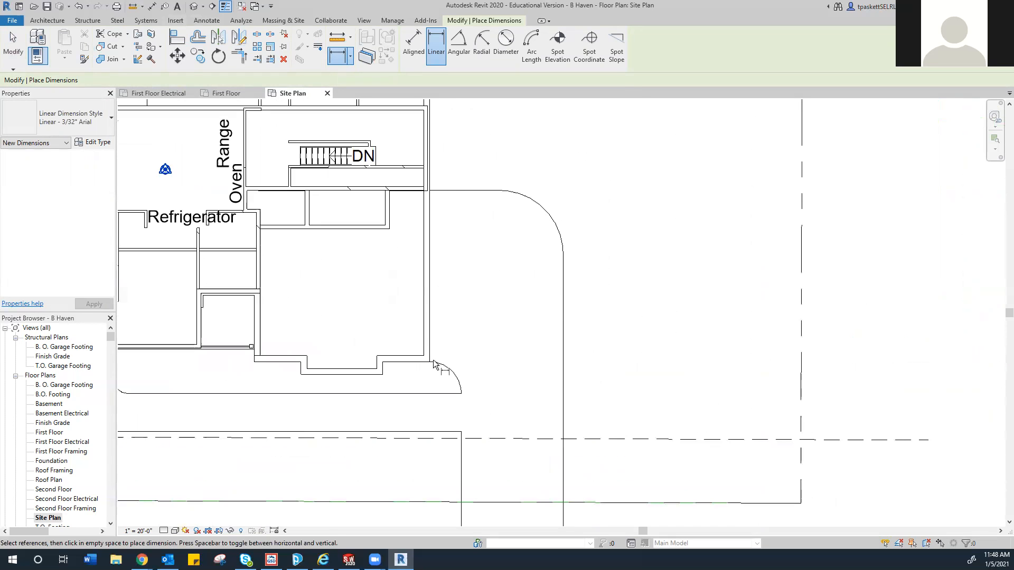
{"action": "left_click", "coordinate": [430, 363]}
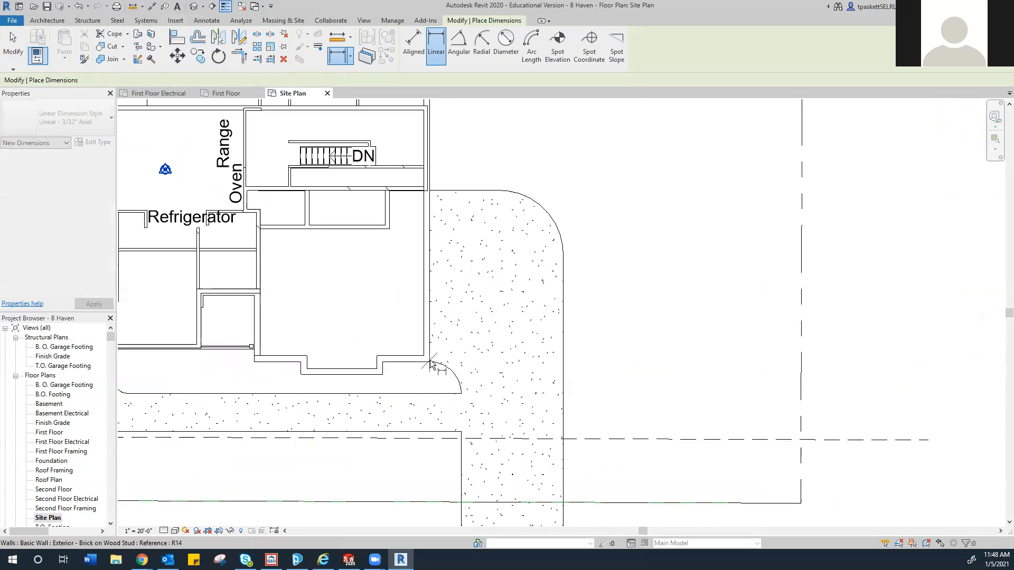
{"action": "left_click", "coordinate": [799, 503]}
{"action": "scroll", "coordinate": [697, 475], "scroll_direction": "down", "scroll_amount": 2}
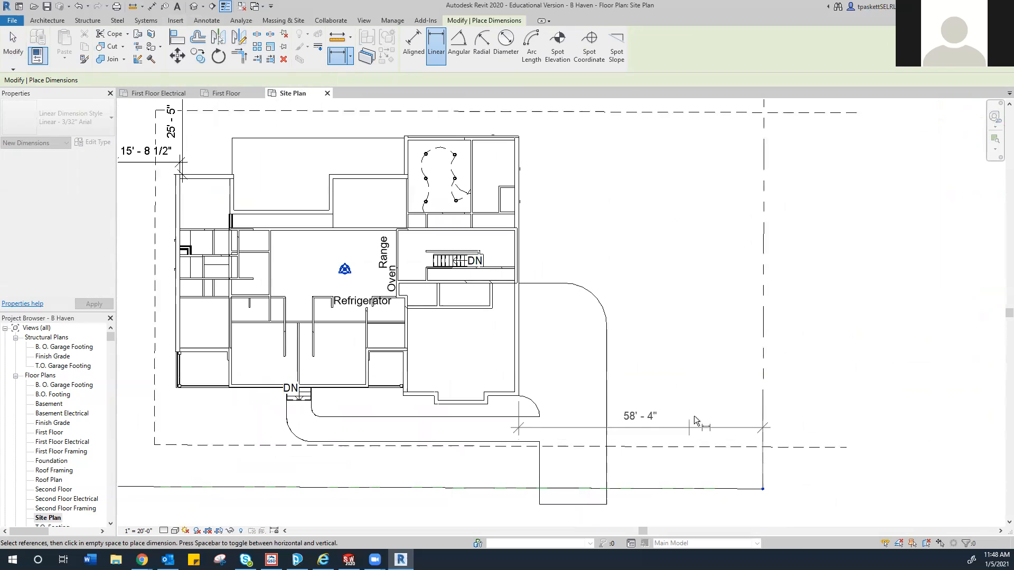
{"action": "left_click", "coordinate": [729, 363]}
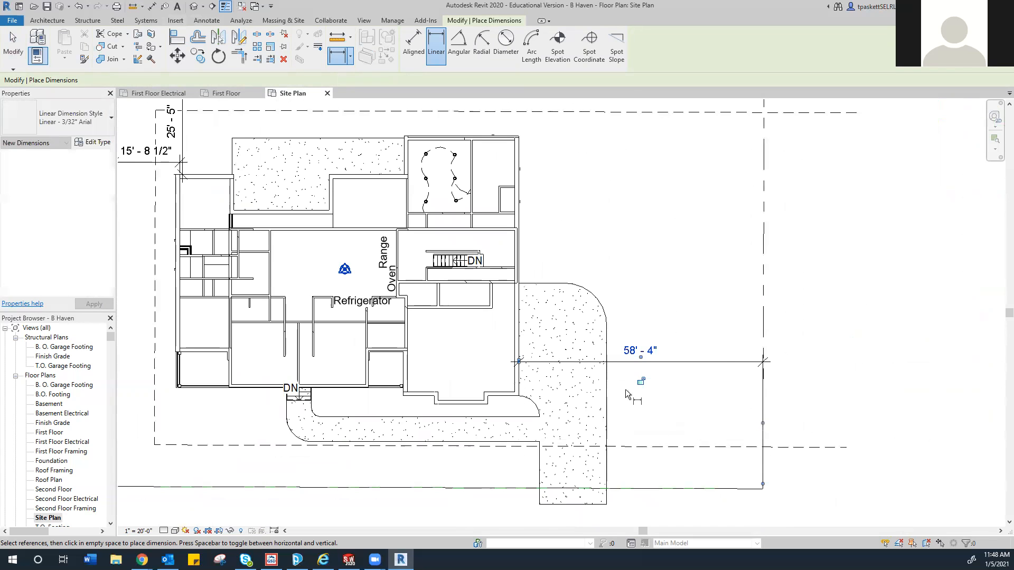
- Add a vertical linear dimension from the garage's southeast corner to the property line's southeast corner
{"action": "left_click", "coordinate": [520, 402]}
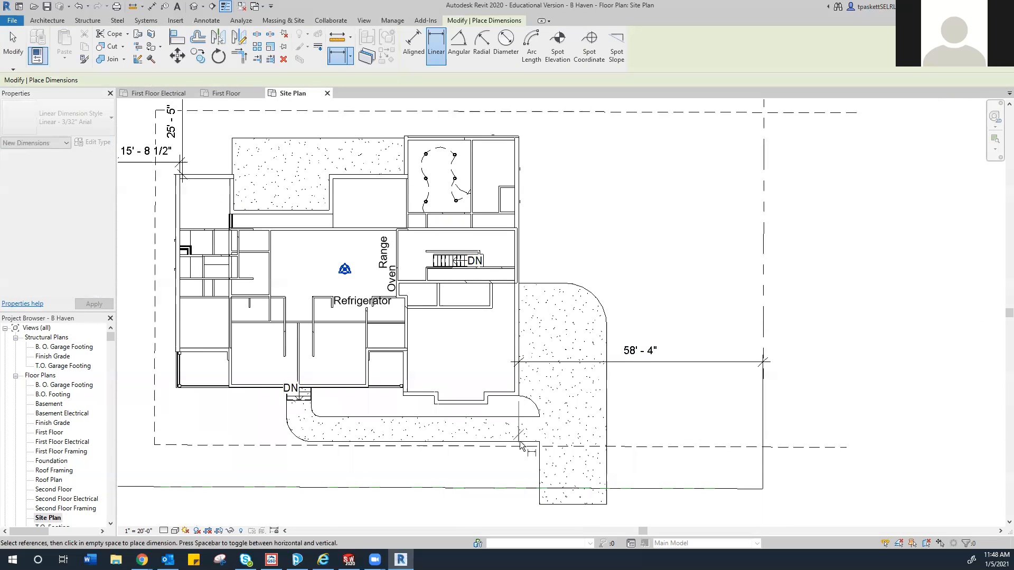
{"action": "left_click", "coordinate": [528, 488]}
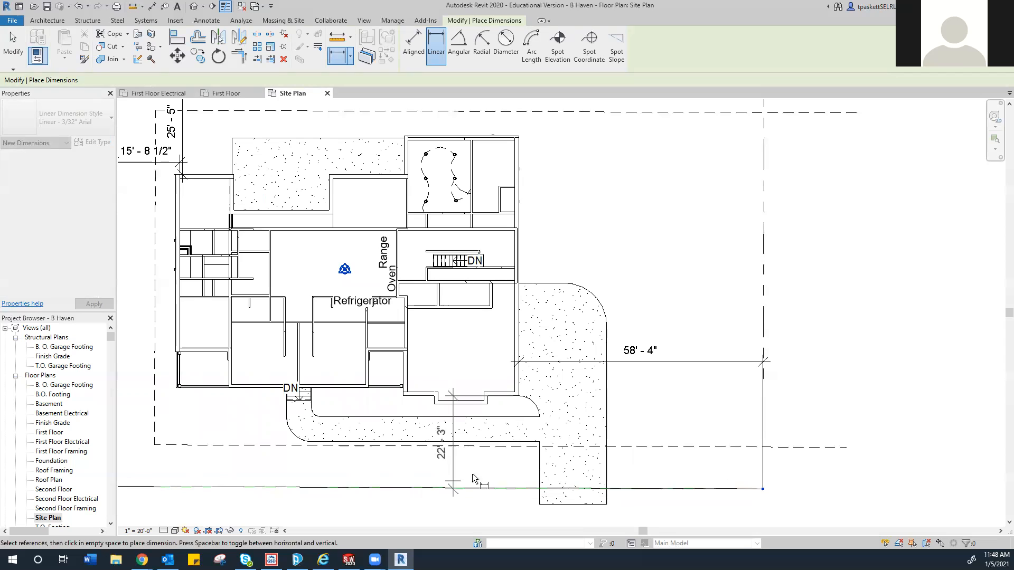
{"action": "left_click", "coordinate": [530, 458]}
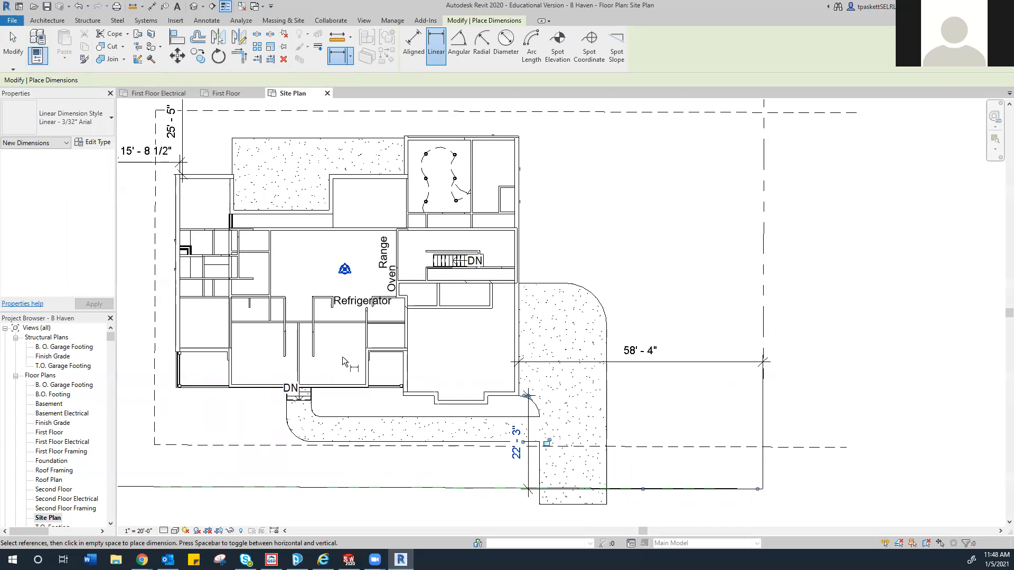
- Dismiss the save reminder and offset copies of the south and west property model lines 1' outward
{"action": "scroll", "coordinate": [340, 354], "scroll_direction": "down", "scroll_amount": 3}
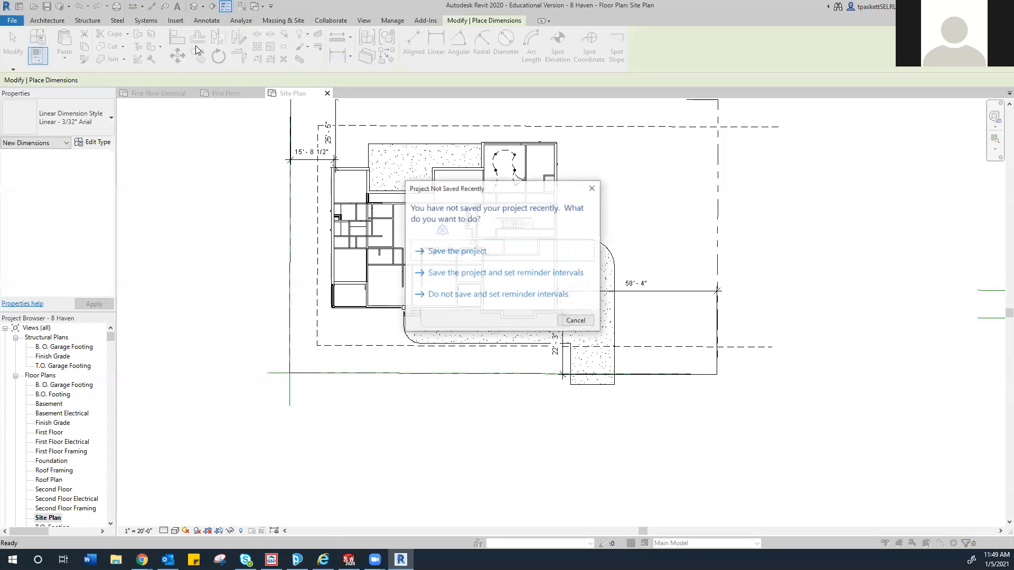
{"action": "left_click", "coordinate": [574, 321]}
{"action": "left_click", "coordinate": [142, 80]}
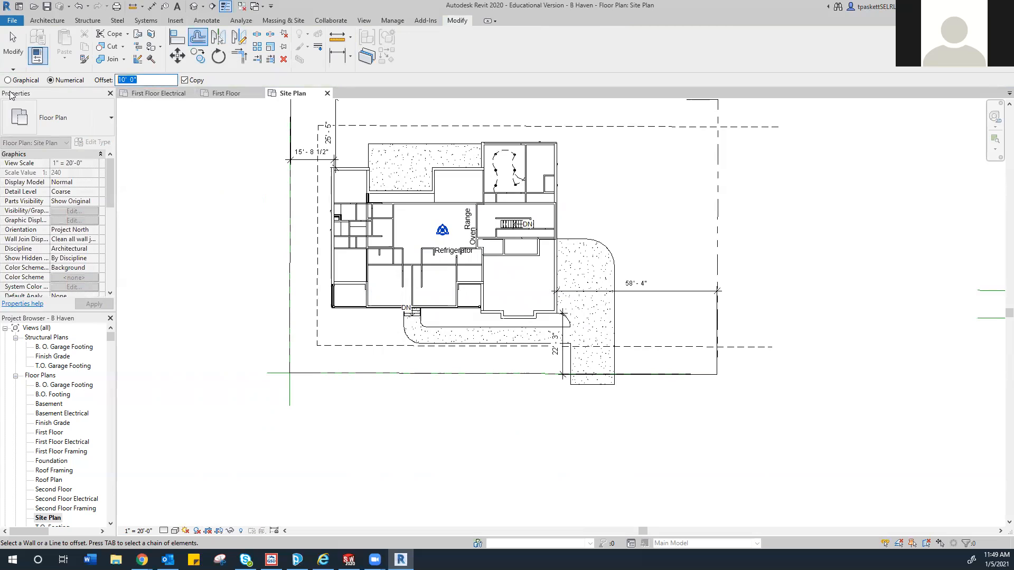
{"action": "type", "text": "1"}
{"action": "left_click", "coordinate": [272, 377]}
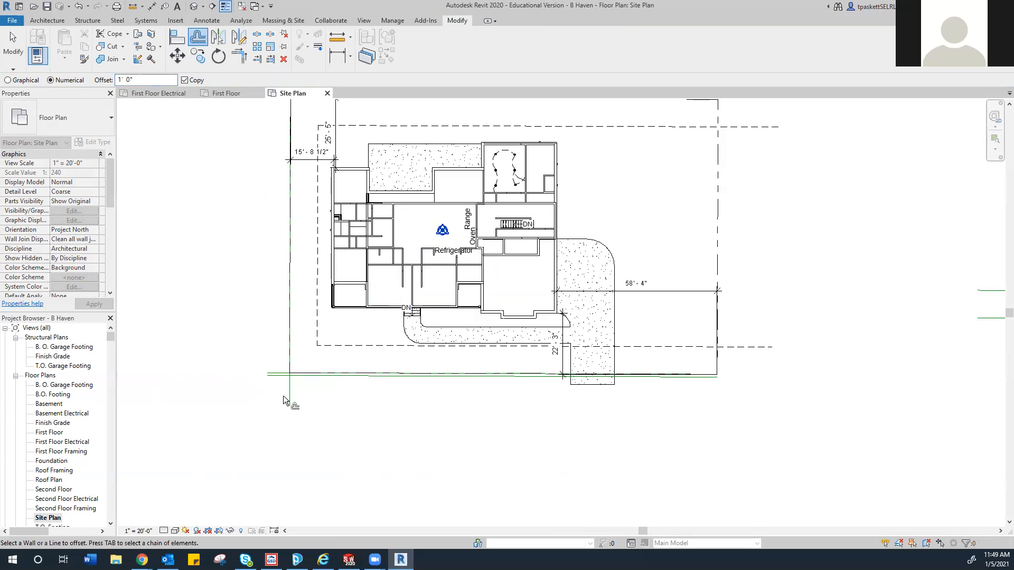
{"action": "left_click", "coordinate": [283, 395]}
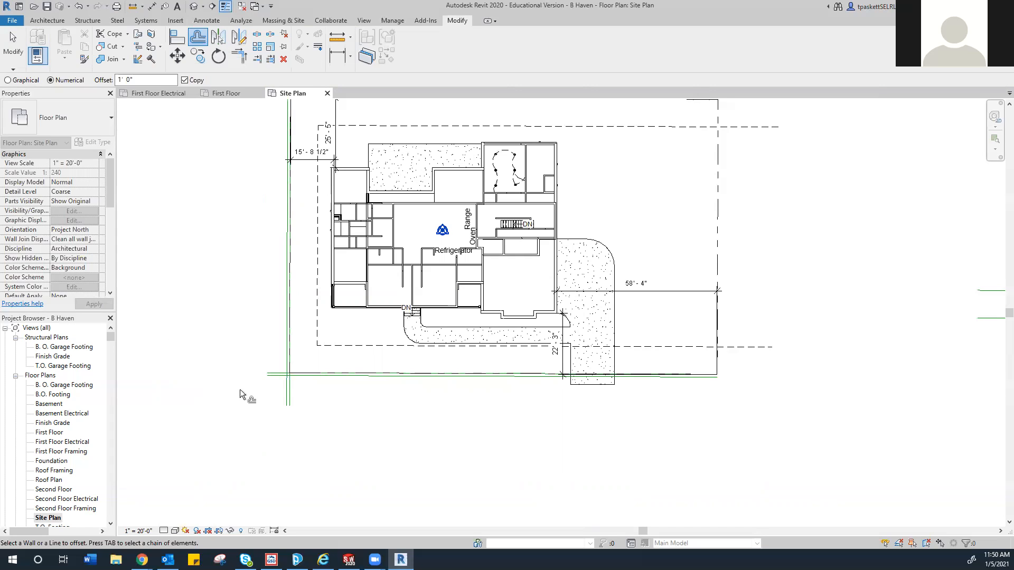
{"action": "left_click", "coordinate": [284, 391]}
- Offset copies of the outer south and west model lines a further 4' outward
{"action": "left_click_drag", "start_coordinate": [138, 80], "coordinate": [80, 82]}
{"action": "type", "text": "4"}
{"action": "key", "text": "Return"}
{"action": "scroll", "coordinate": [254, 394], "scroll_direction": "down", "scroll_amount": 1}
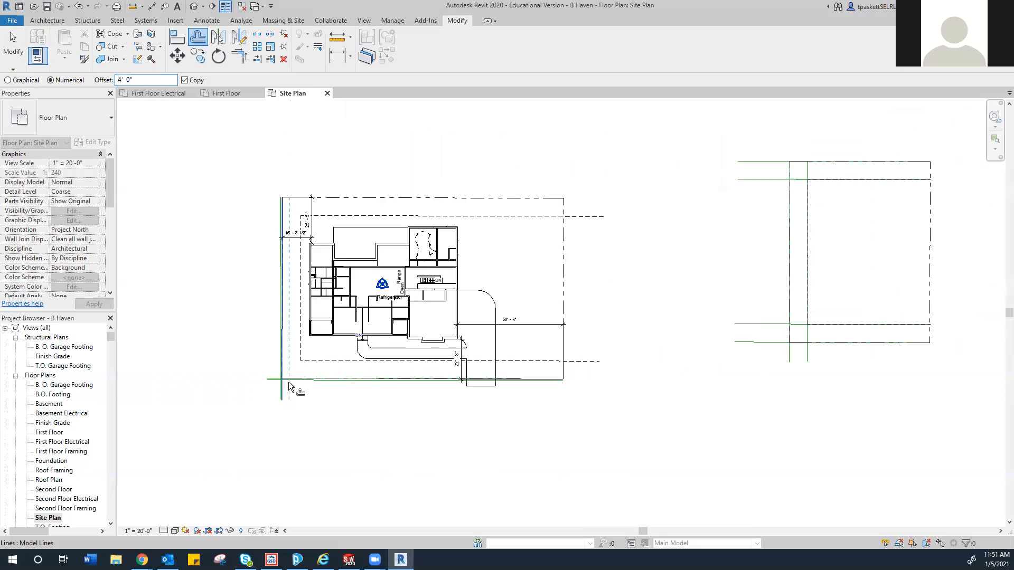
{"action": "scroll", "coordinate": [275, 407], "scroll_direction": "up", "scroll_amount": 5}
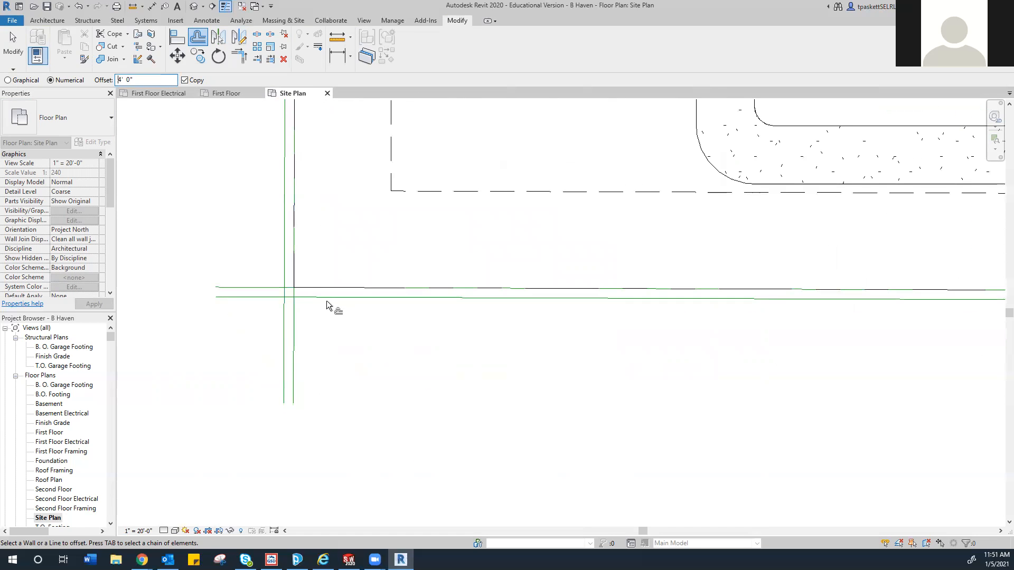
{"action": "left_click", "coordinate": [329, 296]}
{"action": "left_click", "coordinate": [281, 366]}
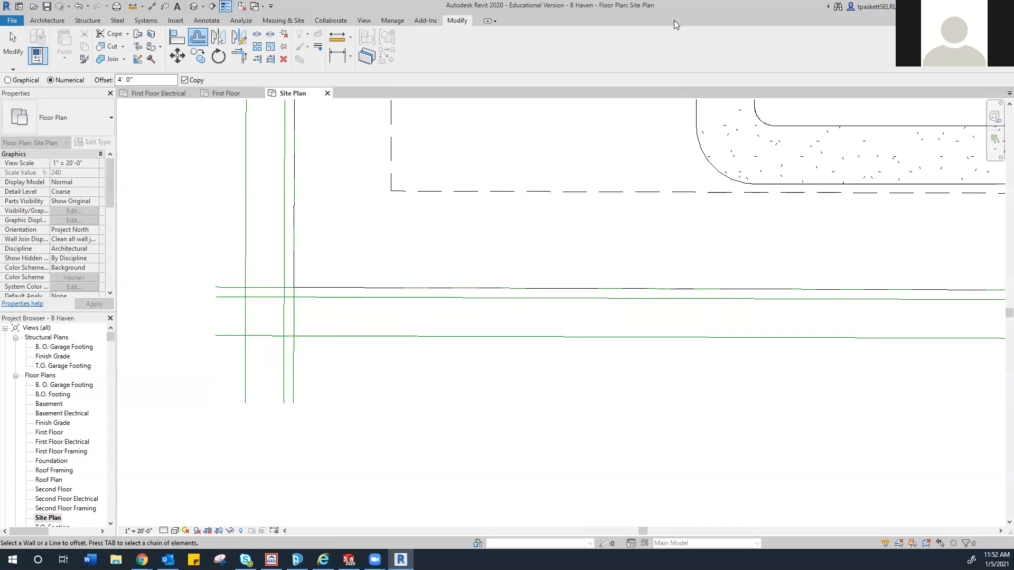
{"action": "mouse_move", "coordinate": [333, 263]}
{"action": "left_mouse_down"}
{"action": "mouse_move", "coordinate": [385, 241]}
{"action": "mouse_move", "coordinate": [597, 253]}
{"action": "left_mouse_up"}
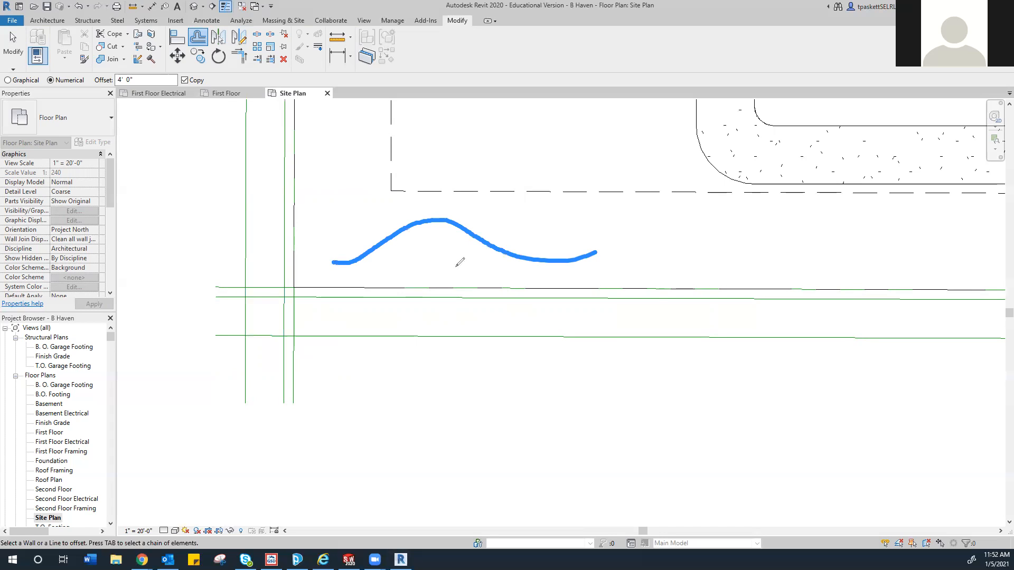
{"action": "left_click", "coordinate": [437, 216]}
{"action": "mouse_move", "coordinate": [438, 217]}
{"action": "left_mouse_down"}
{"action": "mouse_move", "coordinate": [442, 261]}
{"action": "mouse_move", "coordinate": [422, 276]}
{"action": "left_mouse_up"}
{"action": "mouse_move", "coordinate": [452, 203]}
{"action": "left_mouse_down"}
{"action": "mouse_move", "coordinate": [414, 256]}
{"action": "mouse_move", "coordinate": [420, 242]}
{"action": "mouse_move", "coordinate": [474, 263]}
{"action": "mouse_move", "coordinate": [471, 250]}
{"action": "left_mouse_up"}
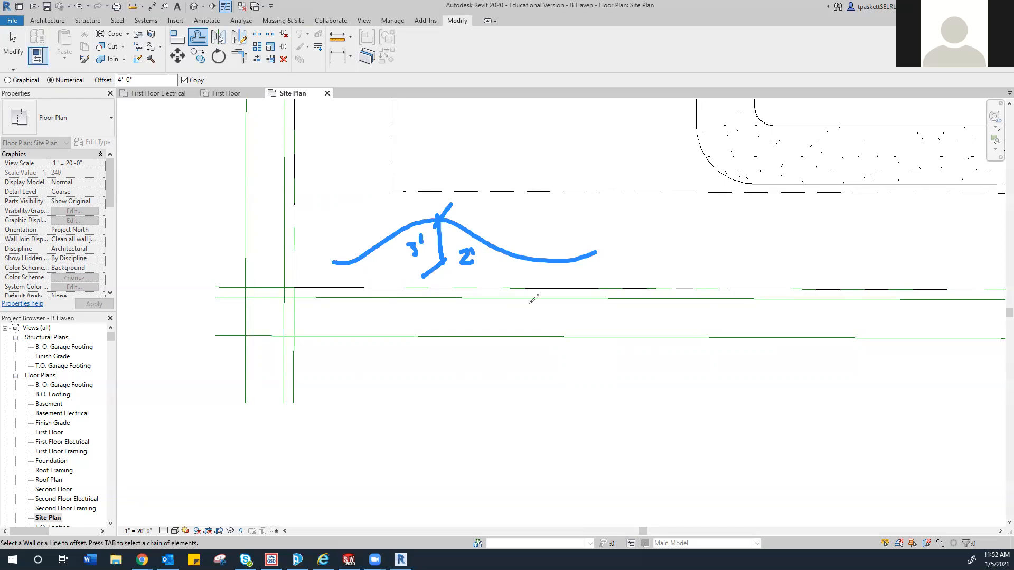
{"action": "mouse_move", "coordinate": [818, 394]}
{"action": "left_mouse_down"}
{"action": "mouse_move", "coordinate": [723, 410]}
{"action": "mouse_move", "coordinate": [744, 416]}
{"action": "left_mouse_up"}
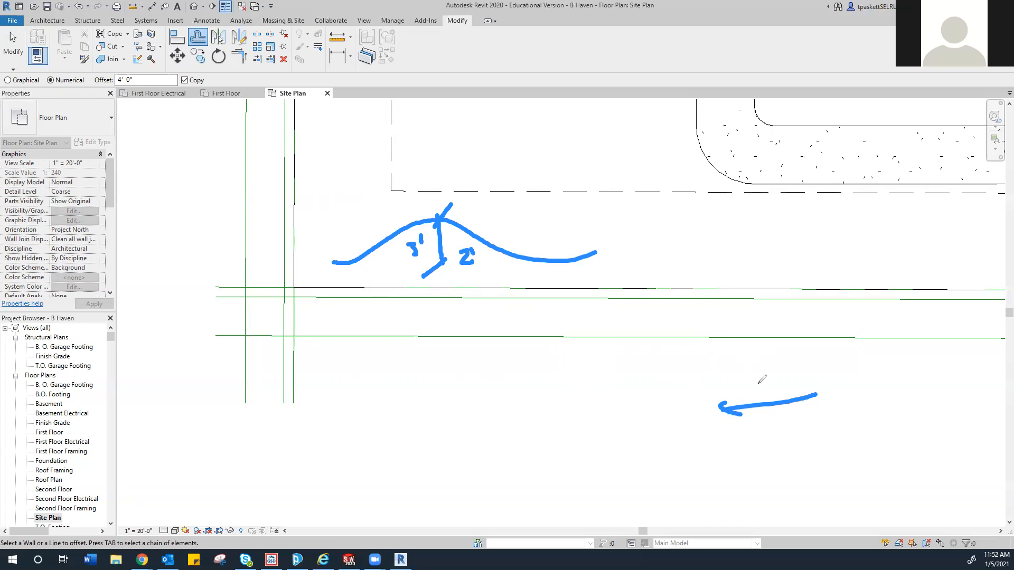
{"action": "left_click_drag", "start_coordinate": [689, 393], "coordinate": [642, 358]}
{"action": "left_click_drag", "start_coordinate": [641, 358], "coordinate": [653, 364]}
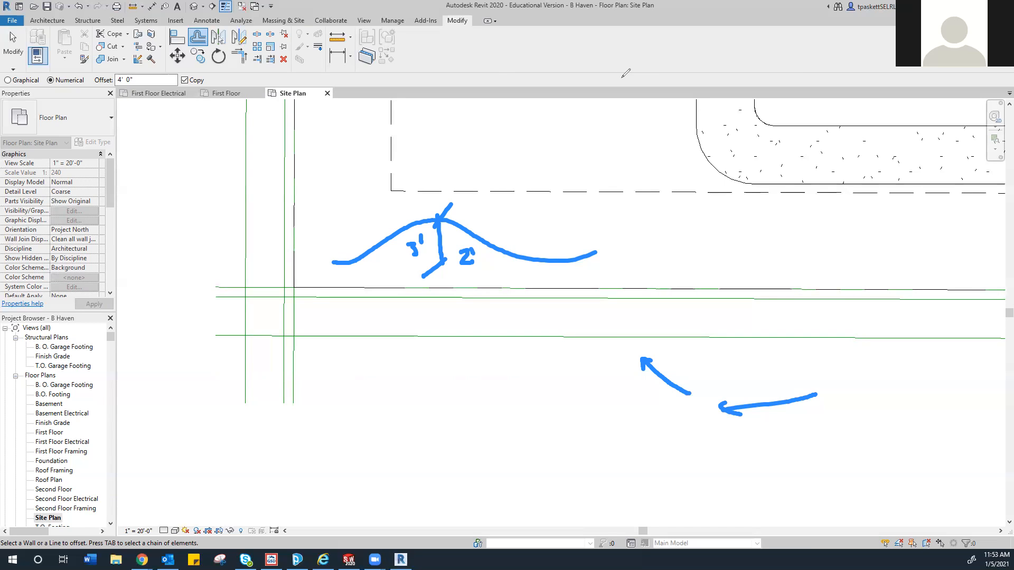
{"action": "left_click", "coordinate": [587, 101]}
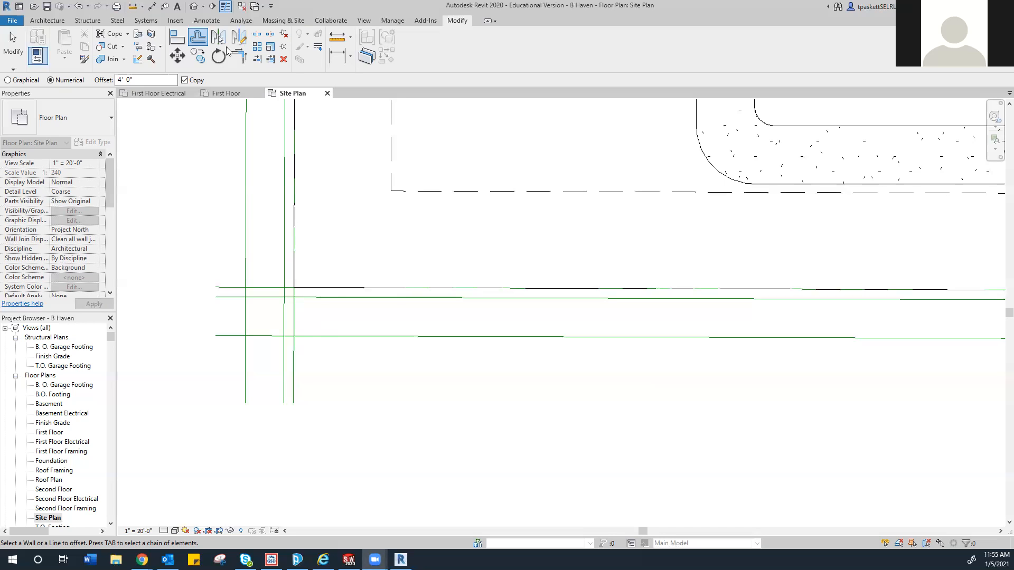
- Set the offset to 5' and offset copies of the outermost south and west model lines outward
{"action": "double_click", "coordinate": [132, 80]}
{"action": "type", "text": "5"}
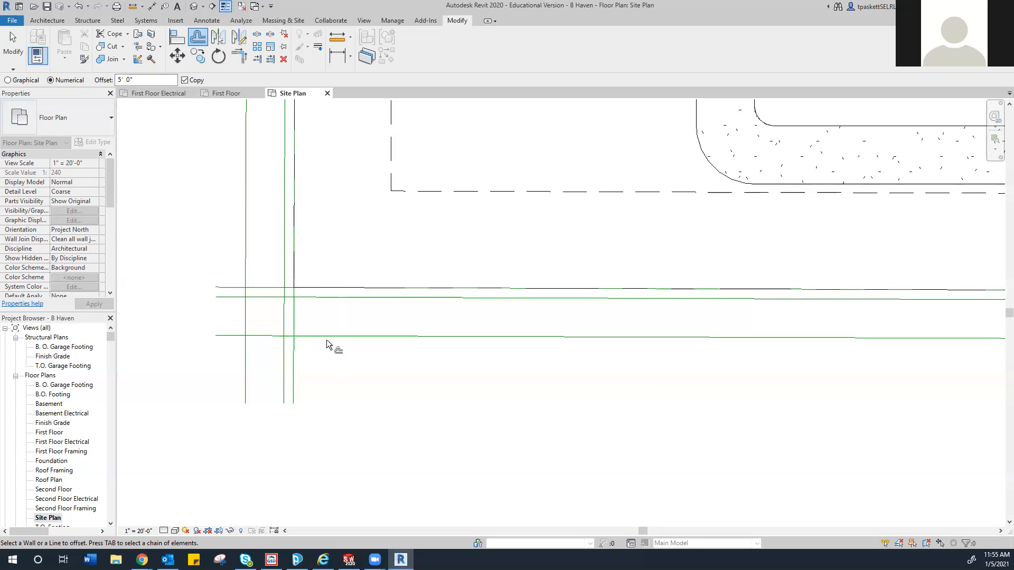
{"action": "left_click", "coordinate": [326, 339]}
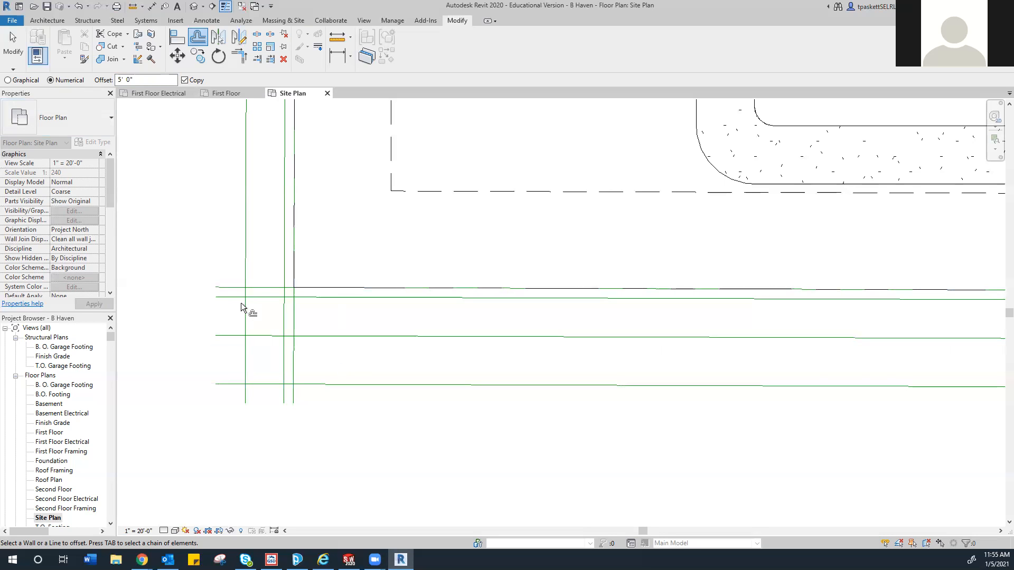
{"action": "left_click", "coordinate": [241, 303]}
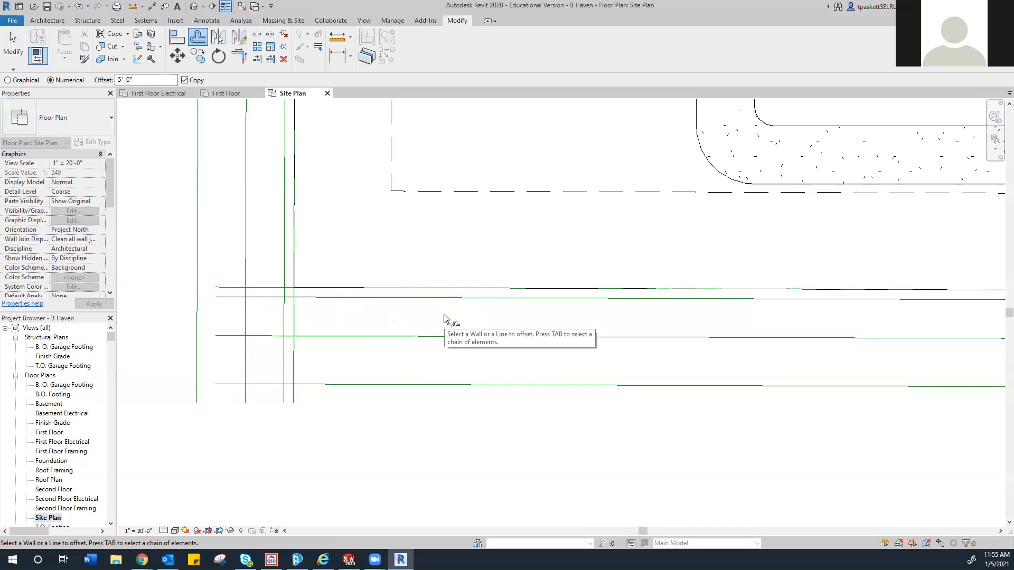
{"action": "scroll", "coordinate": [446, 318], "scroll_direction": "down", "scroll_amount": 2}
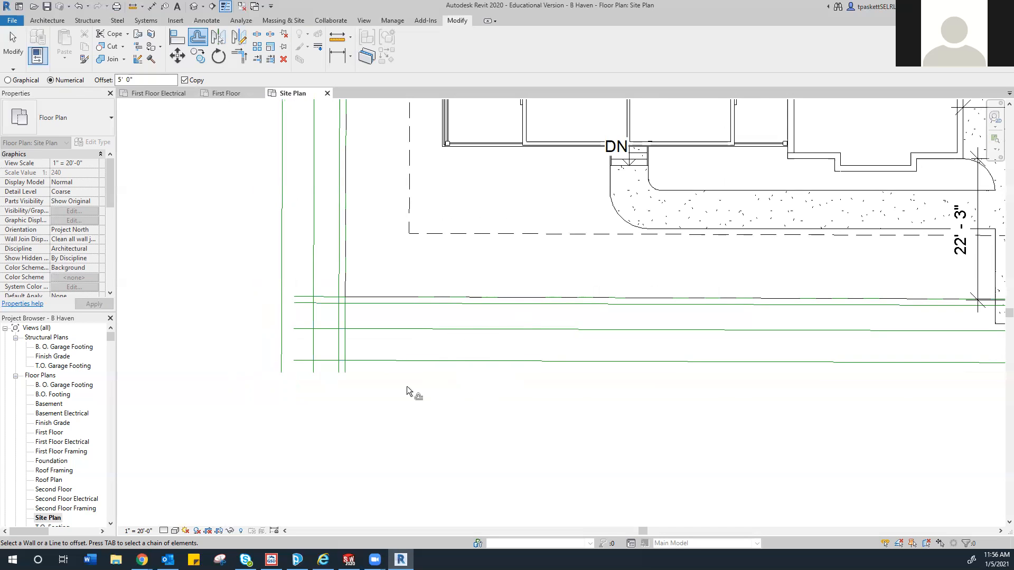
{"action": "scroll", "coordinate": [475, 391], "scroll_direction": "down", "scroll_amount": 3}
{"action": "scroll", "coordinate": [483, 387], "scroll_direction": "down", "scroll_amount": 5}
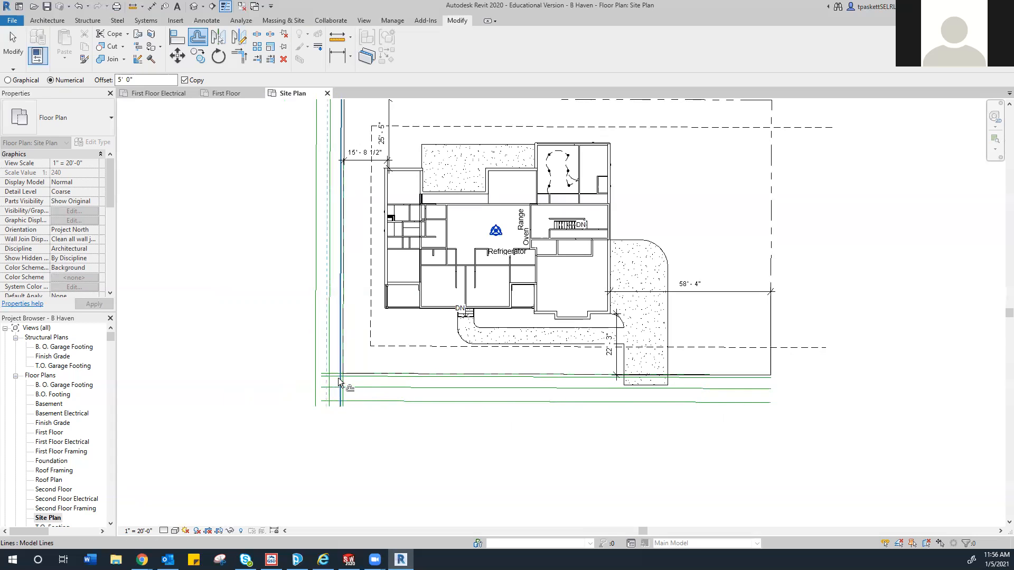
{"action": "left_click", "coordinate": [325, 344]}
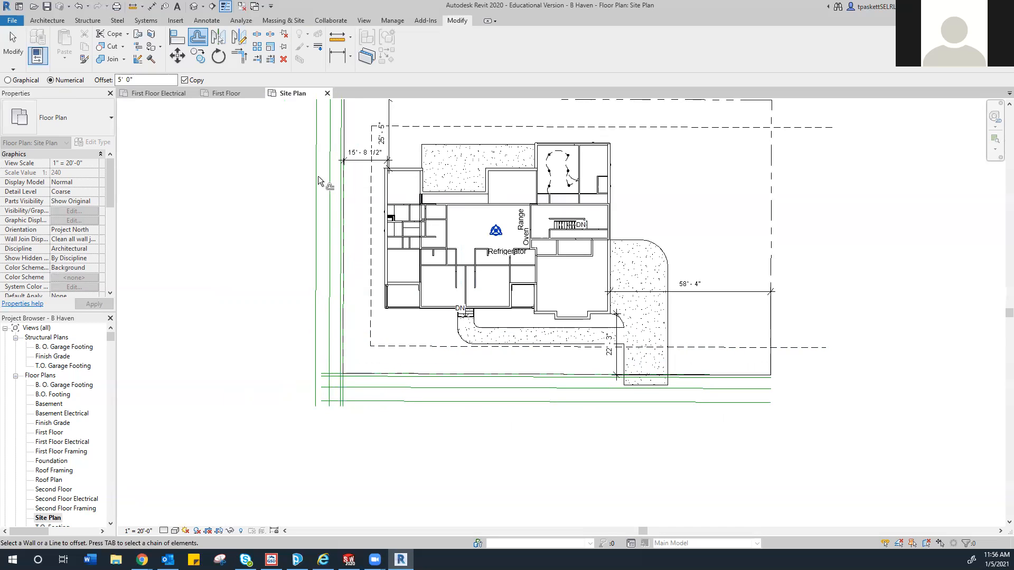
- Start a 4" SLAB floor sketch and set its level to Foundation
{"action": "left_click", "coordinate": [55, 22]}
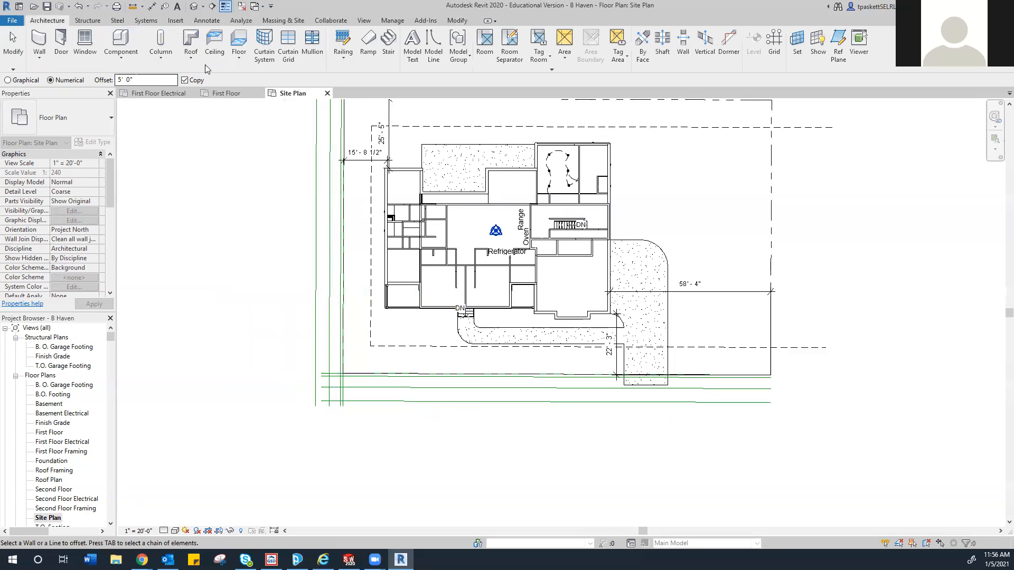
{"action": "left_click", "coordinate": [236, 51]}
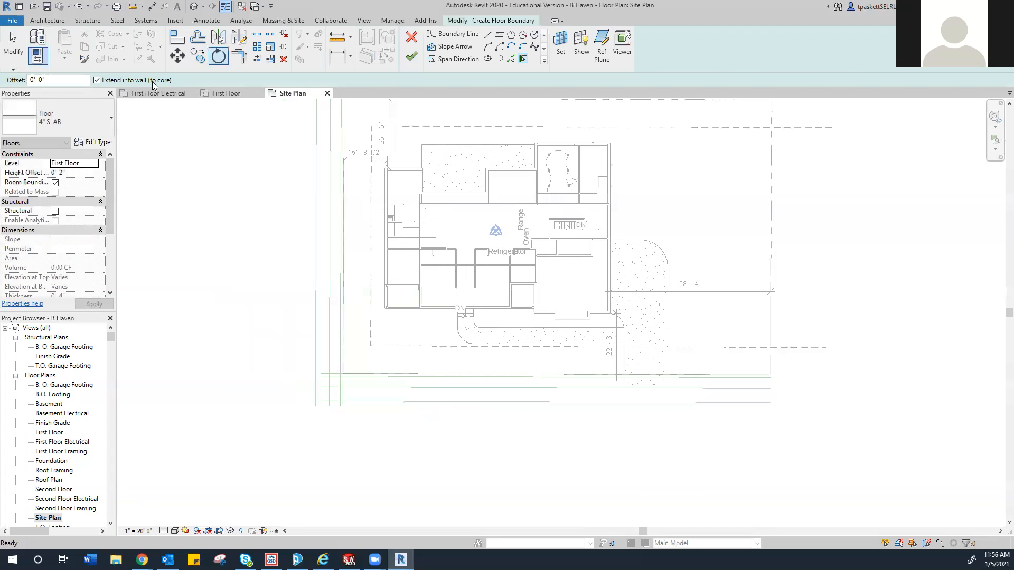
{"action": "left_click", "coordinate": [94, 163]}
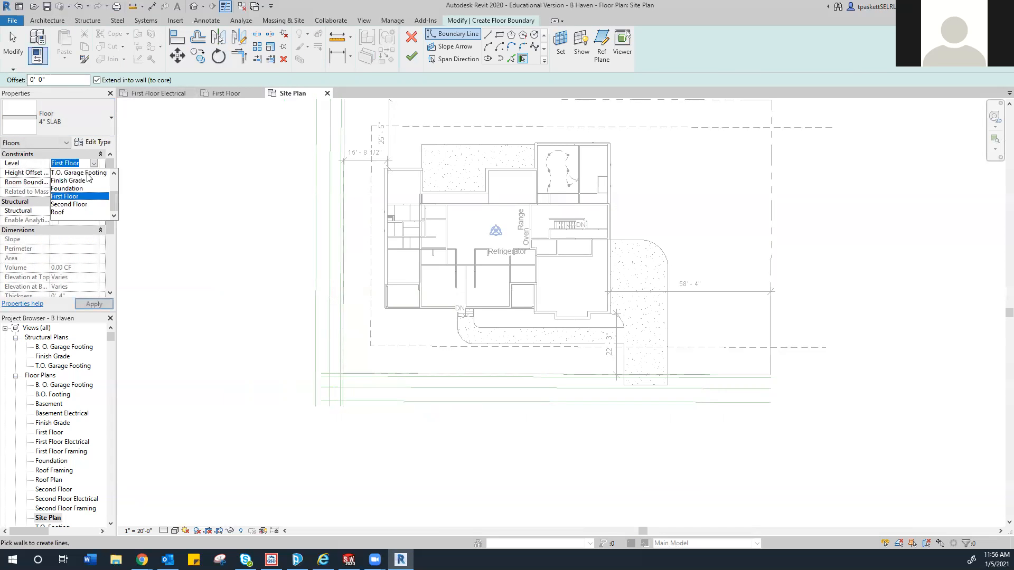
{"action": "left_click", "coordinate": [77, 188]}
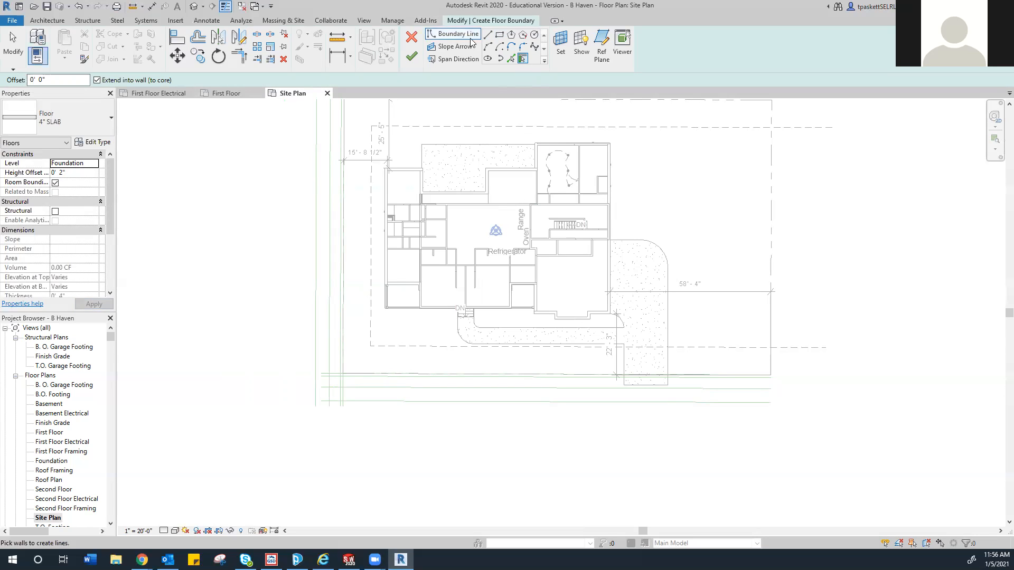
- Sketch a straight boundary line from the east end of the 1' south offset line to its intersection with the 1' west offset line
{"action": "left_click", "coordinate": [488, 34]}
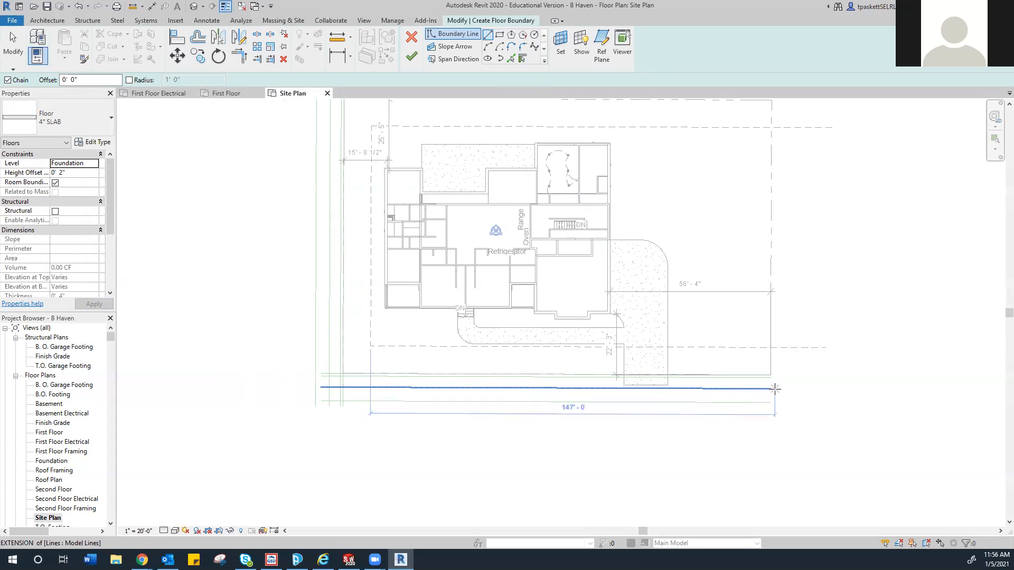
{"action": "left_click", "coordinate": [370, 376]}
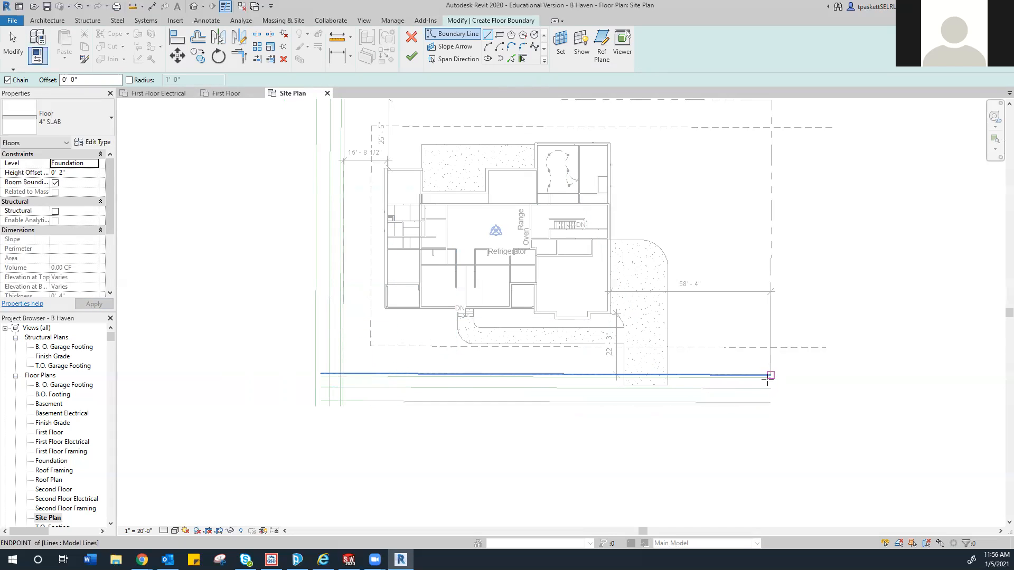
{"action": "scroll", "coordinate": [771, 376], "scroll_direction": "up", "scroll_amount": 3}
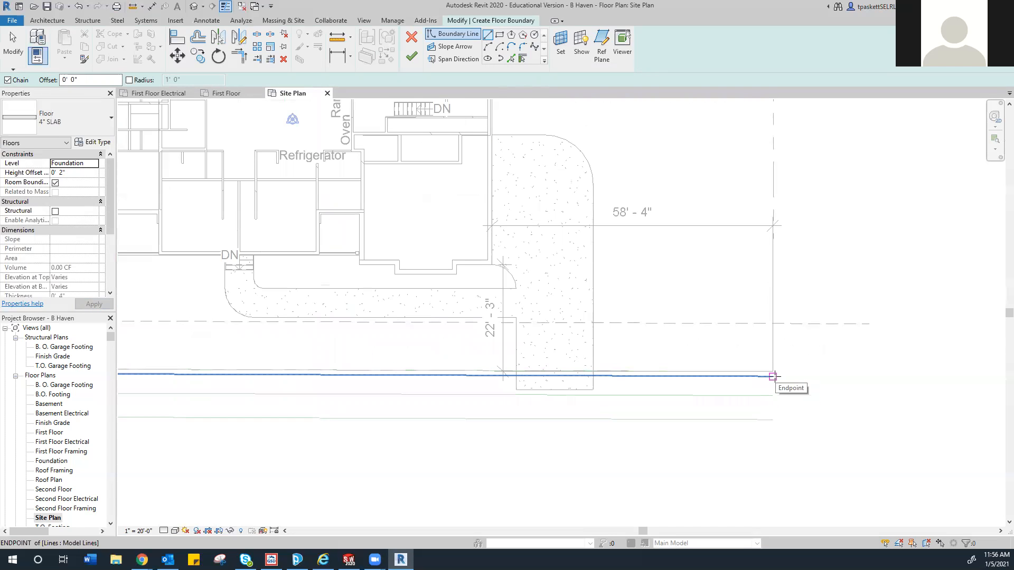
{"action": "left_click", "coordinate": [773, 376]}
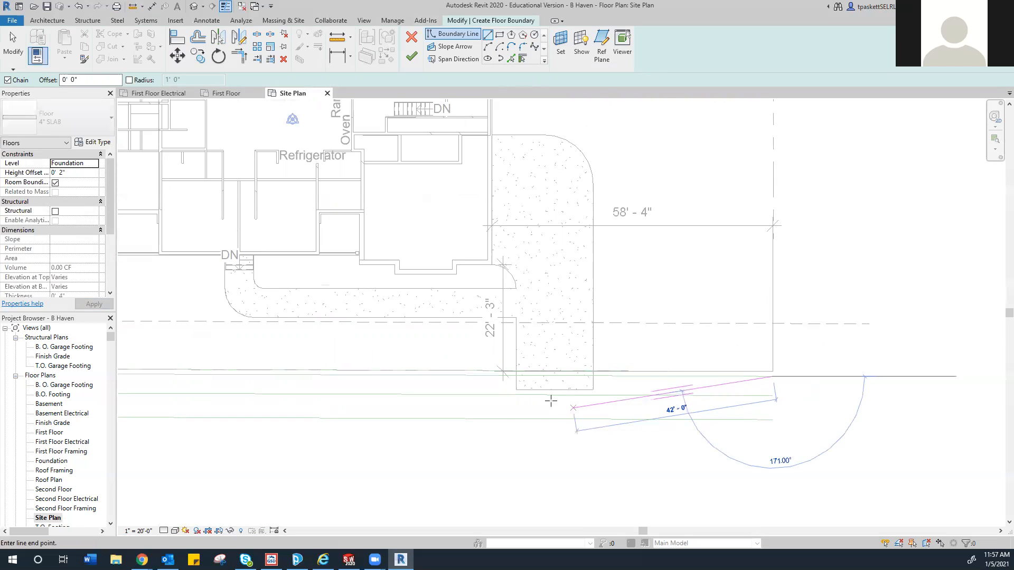
{"action": "scroll", "coordinate": [476, 383], "scroll_direction": "down", "scroll_amount": 4}
{"action": "scroll", "coordinate": [441, 387], "scroll_direction": "up", "scroll_amount": 3}
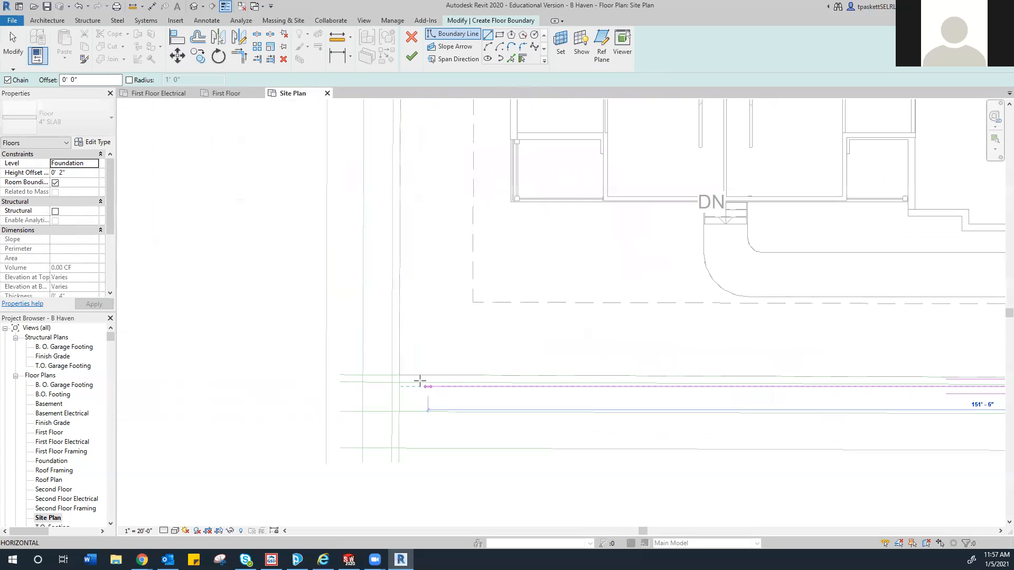
{"action": "scroll", "coordinate": [392, 383], "scroll_direction": "up", "scroll_amount": 2}
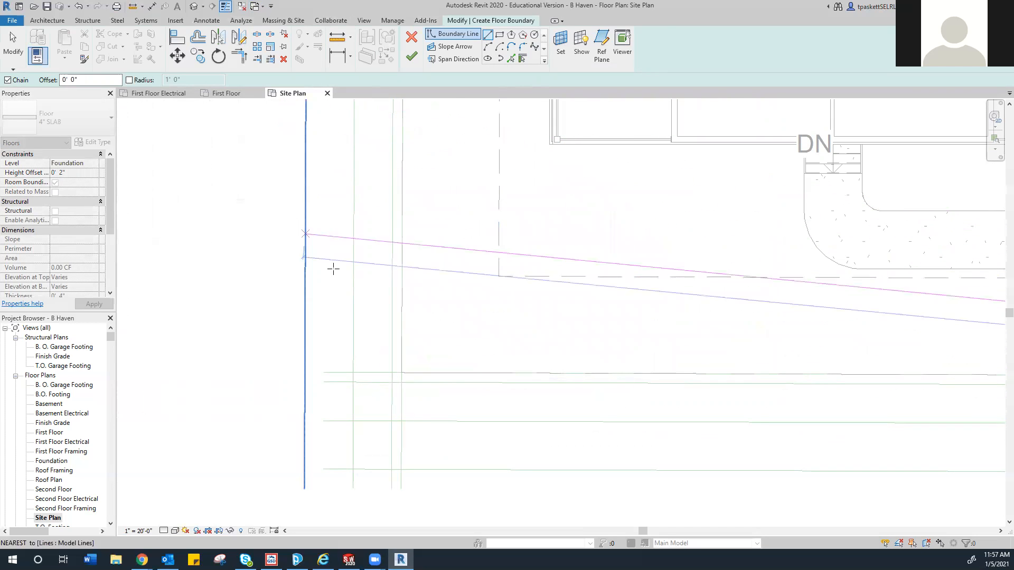
{"action": "left_click", "coordinate": [391, 386]}
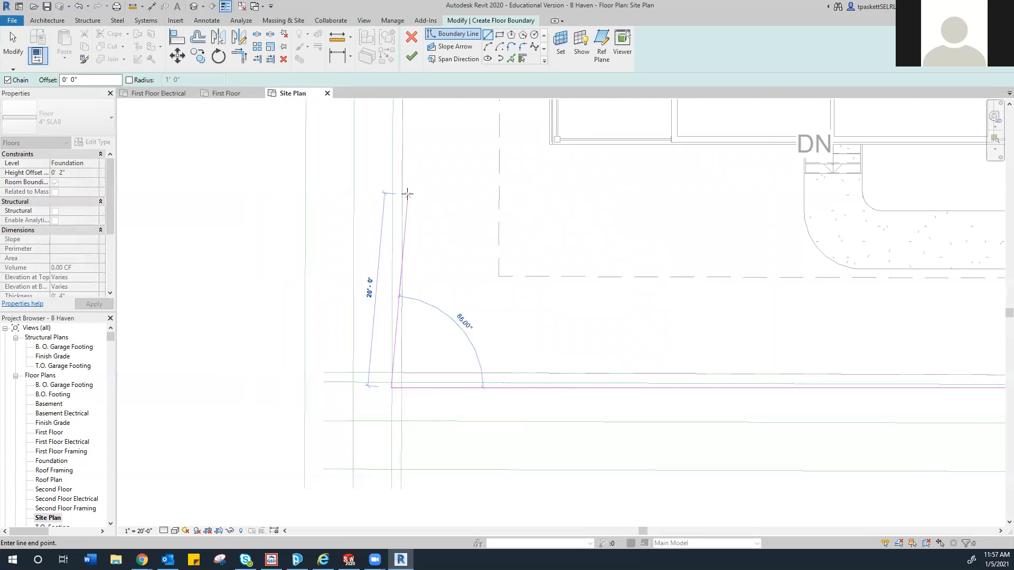
- Continue the boundary up the 1' west offset line, across at its north end, and back down the 4' offset line to the outer southwest corner
{"action": "scroll", "coordinate": [411, 169], "scroll_direction": "down", "scroll_amount": 2}
{"action": "middle_click_drag", "start_coordinate": [414, 143], "coordinate": [385, 394]}
{"action": "scroll", "coordinate": [394, 193], "scroll_direction": "down", "scroll_amount": 2}
{"action": "middle_click_drag", "start_coordinate": [393, 188], "coordinate": [381, 308]}
{"action": "scroll", "coordinate": [367, 249], "scroll_direction": "up", "scroll_amount": 3}
{"action": "left_click", "coordinate": [374, 273]}
{"action": "scroll", "coordinate": [363, 362], "scroll_direction": "down", "scroll_amount": 2}
{"action": "middle_click_drag", "start_coordinate": [363, 362], "coordinate": [369, 122]}
{"action": "scroll", "coordinate": [366, 338], "scroll_direction": "up", "scroll_amount": 3}
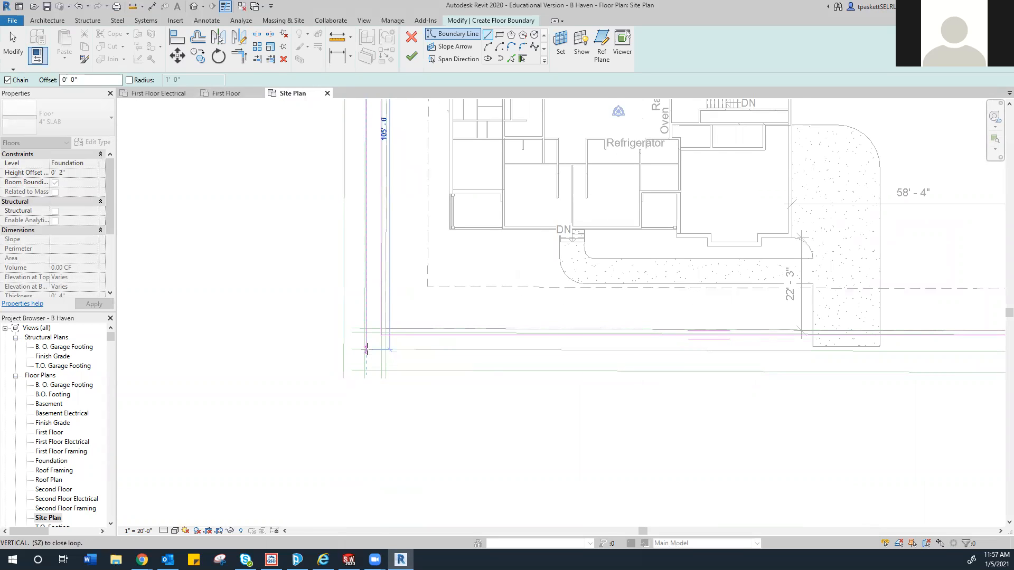
{"action": "left_click", "coordinate": [366, 349]}
- Run the boundary east along the outer south line to its east end and close the loop at the starting point
{"action": "scroll", "coordinate": [531, 317], "scroll_direction": "down", "scroll_amount": 3}
{"action": "middle_click_drag", "start_coordinate": [647, 363], "coordinate": [435, 352]}
{"action": "scroll", "coordinate": [624, 342], "scroll_direction": "up", "scroll_amount": 4}
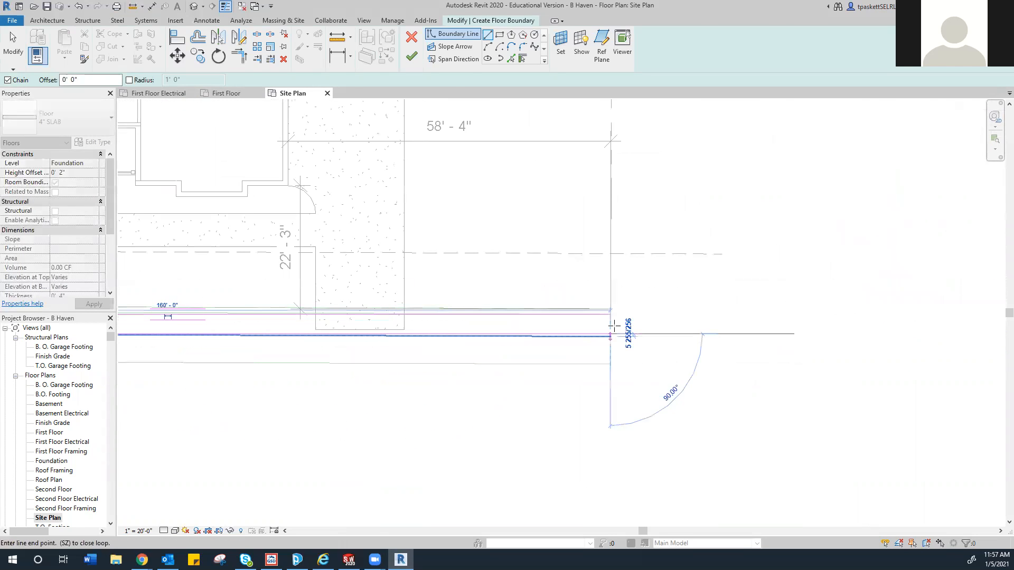
{"action": "left_click", "coordinate": [611, 315]}
- Align the boundary's outer and inner south edges with the slightly angled south offset model lines
{"action": "left_click", "coordinate": [177, 37]}
{"action": "scroll", "coordinate": [523, 311], "scroll_direction": "up", "scroll_amount": 3}
{"action": "left_click", "coordinate": [594, 362]}
{"action": "left_click", "coordinate": [592, 357]}
{"action": "scroll", "coordinate": [529, 363], "scroll_direction": "down", "scroll_amount": 1}
{"action": "middle_click_drag", "start_coordinate": [528, 365], "coordinate": [833, 339]}
{"action": "scroll", "coordinate": [413, 297], "scroll_direction": "up", "scroll_amount": 2}
{"action": "left_click", "coordinate": [418, 292]}
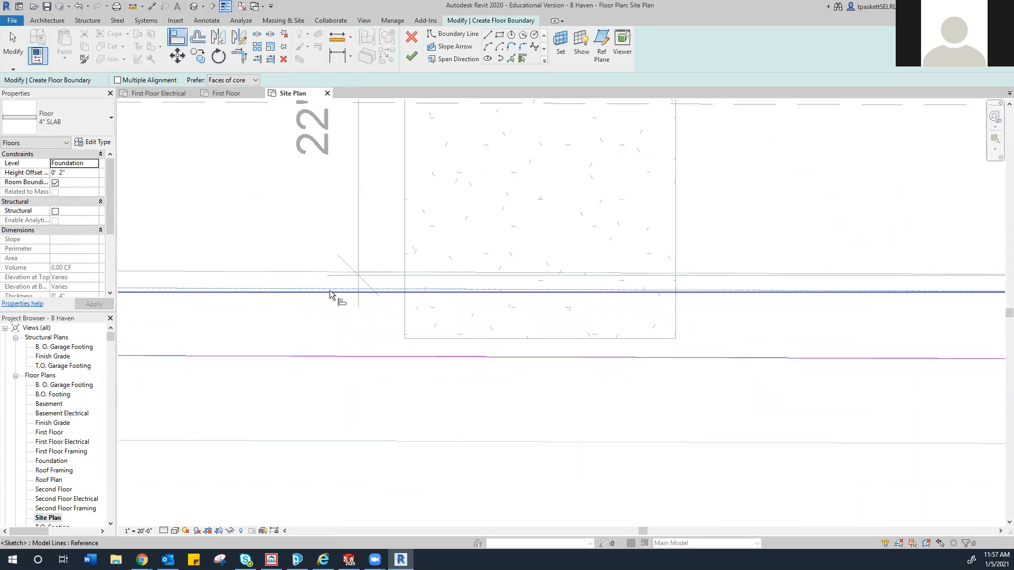
{"action": "left_click", "coordinate": [327, 294]}
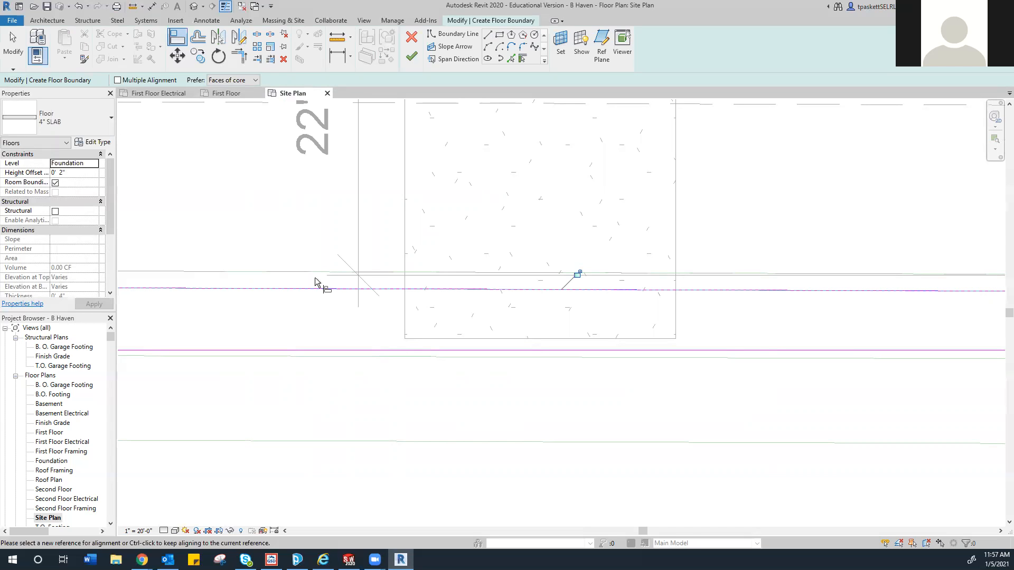
- Try realigning the outer south boundary edge with the 4' offset line, and realign the inner south edge with the 1' line
{"action": "scroll", "coordinate": [304, 286], "scroll_direction": "down", "scroll_amount": 5}
{"action": "middle_click_drag", "start_coordinate": [222, 310], "coordinate": [237, 342]}
{"action": "scroll", "coordinate": [386, 366], "scroll_direction": "up", "scroll_amount": 1}
{"action": "middle_click_drag", "start_coordinate": [563, 356], "coordinate": [544, 356]}
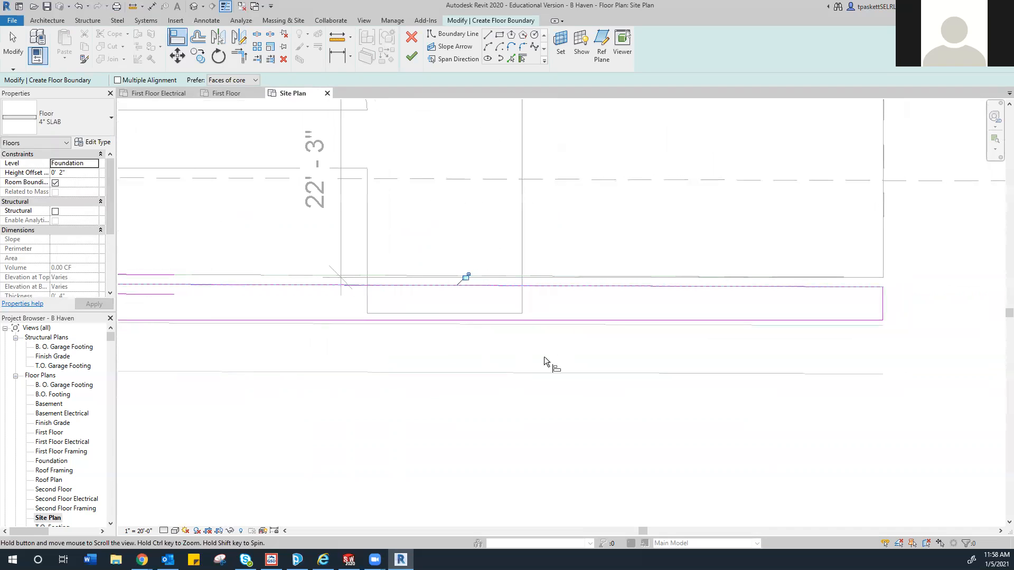
{"action": "left_click", "coordinate": [586, 325]}
{"action": "left_click", "coordinate": [589, 320]}
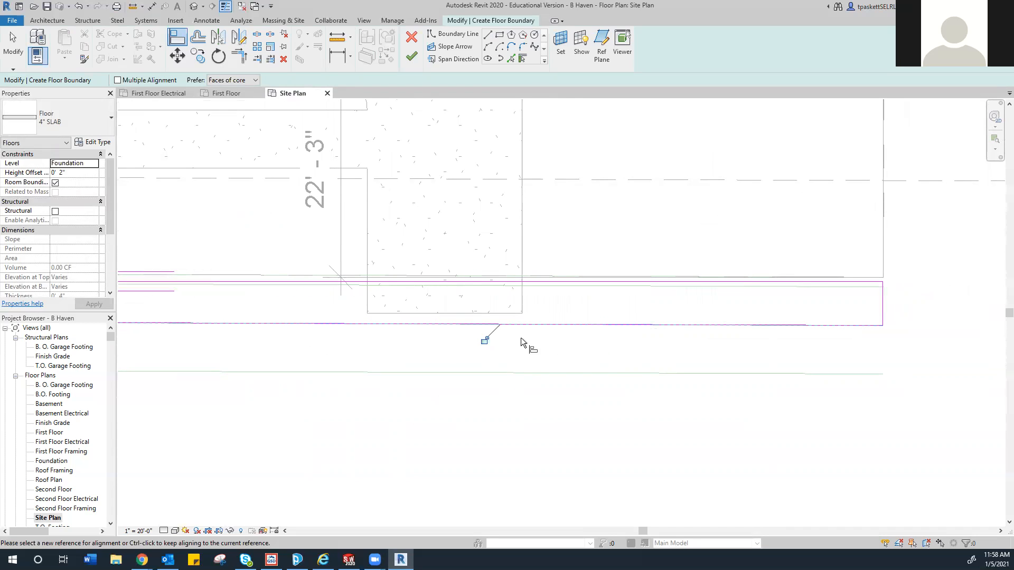
{"action": "left_click", "coordinate": [561, 286]}
{"action": "left_click", "coordinate": [562, 283]}
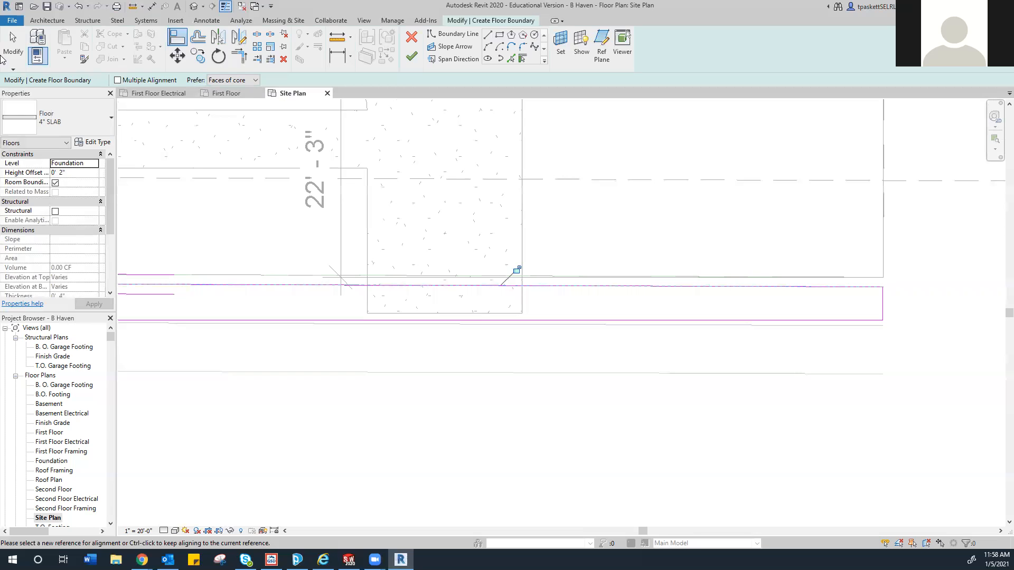
- Try to move the east endpoint of the outer south boundary line onto the 4' offset line
{"action": "left_click", "coordinate": [15, 47]}
{"action": "scroll", "coordinate": [498, 128], "scroll_direction": "down", "scroll_amount": 2}
{"action": "middle_click_drag", "start_coordinate": [676, 251], "coordinate": [568, 285]}
{"action": "scroll", "coordinate": [632, 297], "scroll_direction": "up", "scroll_amount": 4}
{"action": "left_click", "coordinate": [632, 273]}
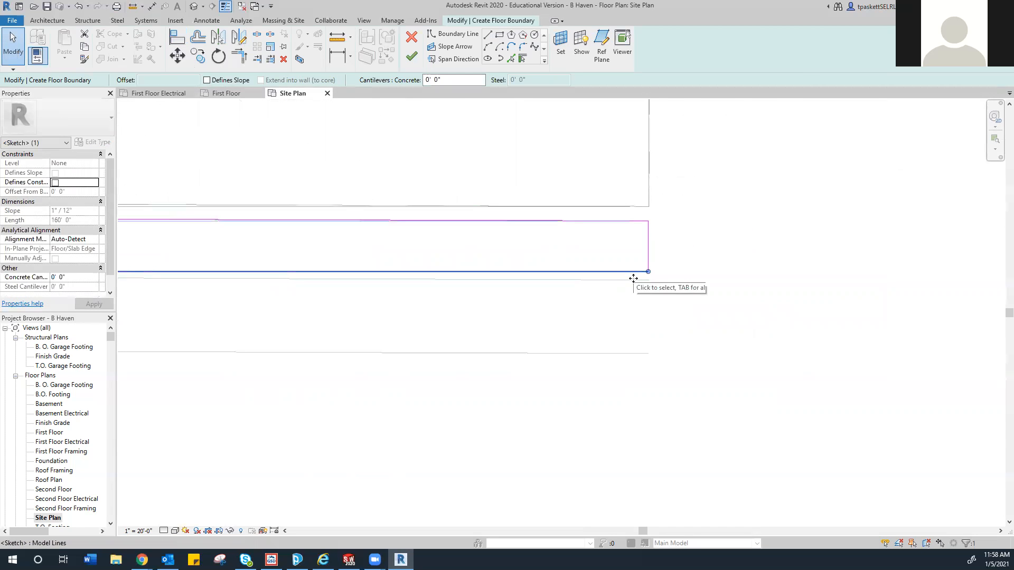
{"action": "mouse_move", "coordinate": [648, 272]}
{"action": "left_mouse_down"}
{"action": "mouse_move", "coordinate": [650, 292]}
{"action": "mouse_move", "coordinate": [648, 273]}
{"action": "left_mouse_up"}
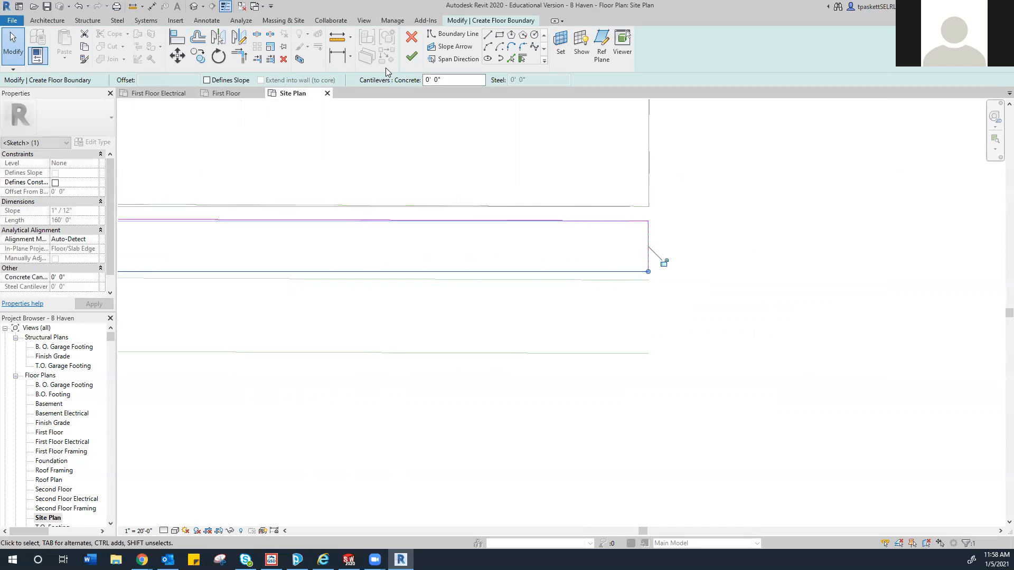
- Align the outer south boundary edge with the 4' offset model line
{"action": "left_click", "coordinate": [177, 37]}
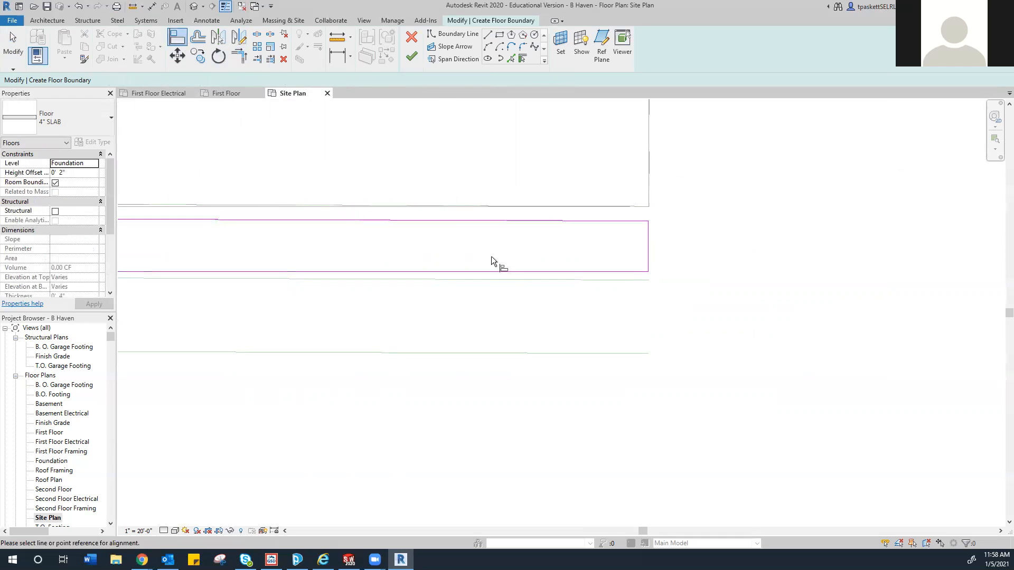
{"action": "left_click", "coordinate": [507, 280]}
{"action": "left_click", "coordinate": [503, 272]}
- Align the outer west boundary edge with the 4' west offset line and the inner west edge with the 1' line
{"action": "scroll", "coordinate": [373, 296], "scroll_direction": "down", "scroll_amount": 1}
{"action": "scroll", "coordinate": [320, 316], "scroll_direction": "down", "scroll_amount": 1}
{"action": "middle_click_drag", "start_coordinate": [319, 317], "coordinate": [607, 304]}
{"action": "middle_click_drag", "start_coordinate": [350, 303], "coordinate": [682, 310]}
{"action": "middle_click_drag", "start_coordinate": [380, 296], "coordinate": [663, 303]}
{"action": "middle_click_drag", "start_coordinate": [360, 317], "coordinate": [635, 324]}
{"action": "middle_click_drag", "start_coordinate": [290, 316], "coordinate": [572, 319]}
{"action": "scroll", "coordinate": [430, 316], "scroll_direction": "down", "scroll_amount": 1}
{"action": "scroll", "coordinate": [321, 268], "scroll_direction": "up", "scroll_amount": 3}
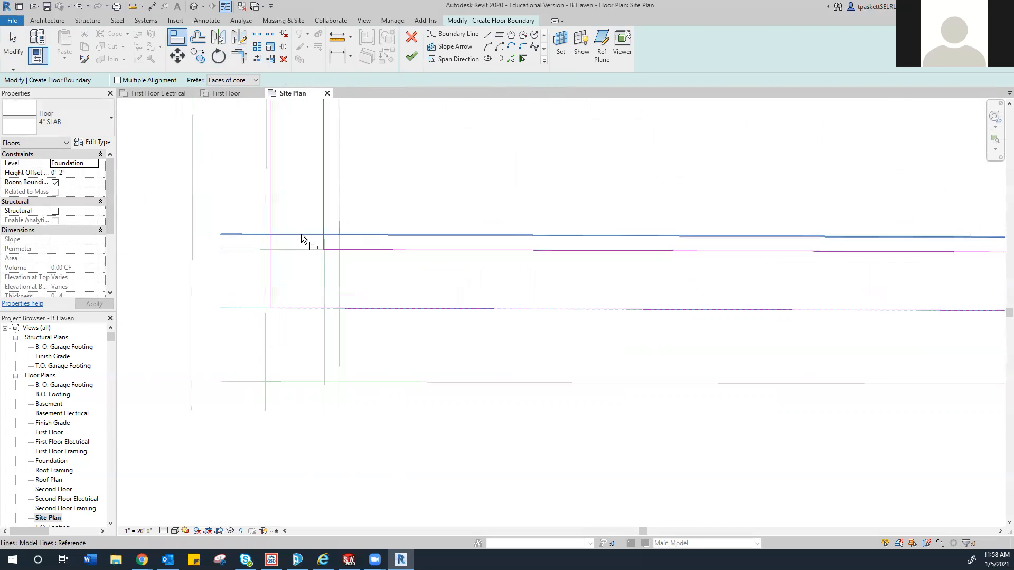
{"action": "left_click", "coordinate": [263, 242]}
{"action": "left_click", "coordinate": [271, 261]}
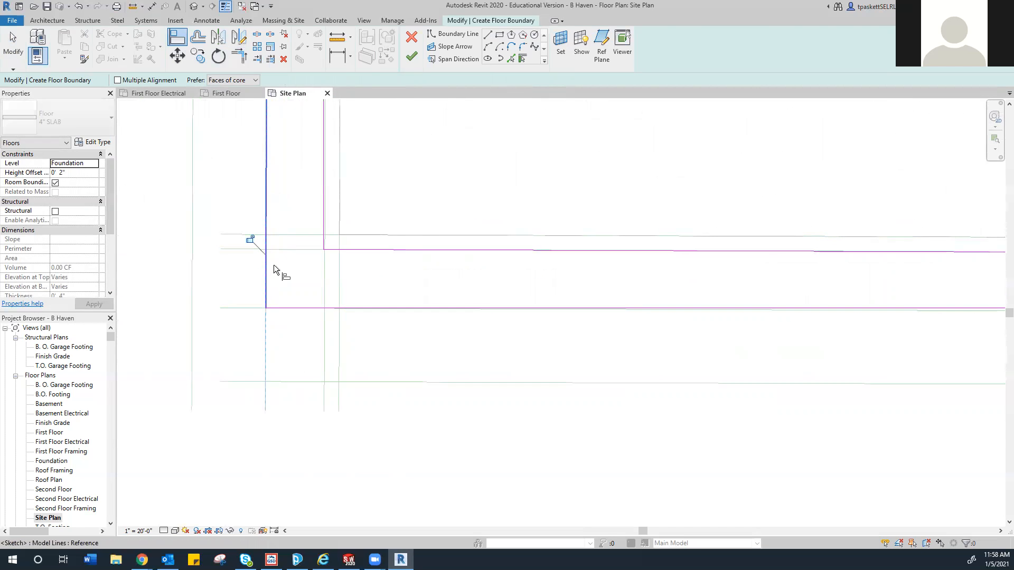
{"action": "left_click", "coordinate": [323, 255]}
{"action": "left_click", "coordinate": [323, 239]}
{"action": "scroll", "coordinate": [328, 268], "scroll_direction": "down", "scroll_amount": 1}
{"action": "scroll", "coordinate": [290, 263], "scroll_direction": "up", "scroll_amount": 1}
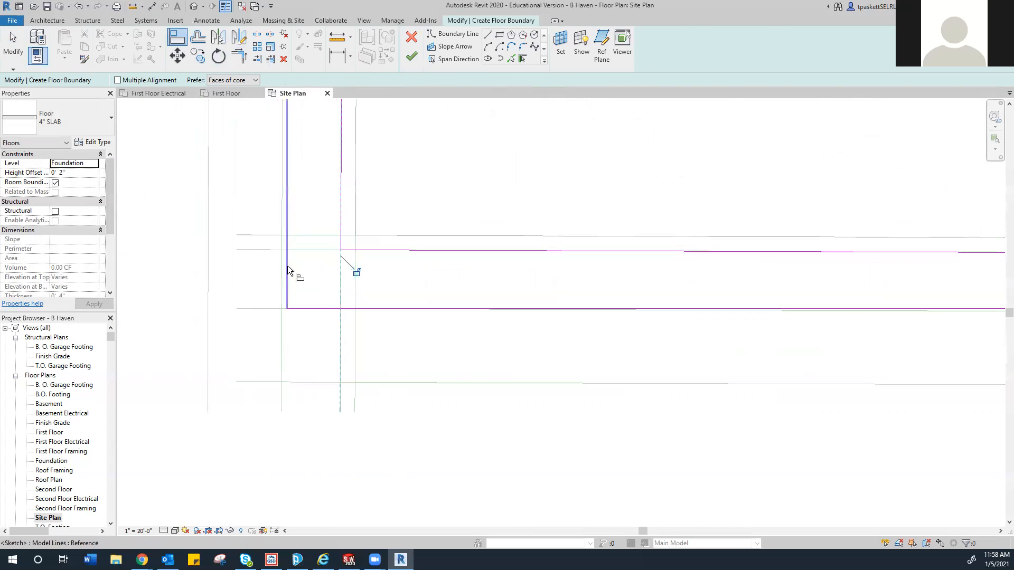
- Examine the west sidewalk boundary edges against the west offset lines along their full length
{"action": "scroll", "coordinate": [297, 227], "scroll_direction": "down", "scroll_amount": 4}
{"action": "middle_click_drag", "start_coordinate": [309, 199], "coordinate": [305, 347]}
{"action": "middle_click_drag", "start_coordinate": [310, 262], "coordinate": [304, 392]}
{"action": "middle_click_drag", "start_coordinate": [304, 212], "coordinate": [299, 392]}
{"action": "scroll", "coordinate": [274, 185], "scroll_direction": "up", "scroll_amount": 6}
{"action": "scroll", "coordinate": [277, 182], "scroll_direction": "down", "scroll_amount": 3}
{"action": "scroll", "coordinate": [298, 290], "scroll_direction": "down", "scroll_amount": 4}
{"action": "middle_click_drag", "start_coordinate": [307, 321], "coordinate": [321, 130]}
{"action": "scroll", "coordinate": [305, 418], "scroll_direction": "up", "scroll_amount": 1}
{"action": "middle_click_drag", "start_coordinate": [304, 463], "coordinate": [317, 351]}
{"action": "scroll", "coordinate": [318, 378], "scroll_direction": "up", "scroll_amount": 4}
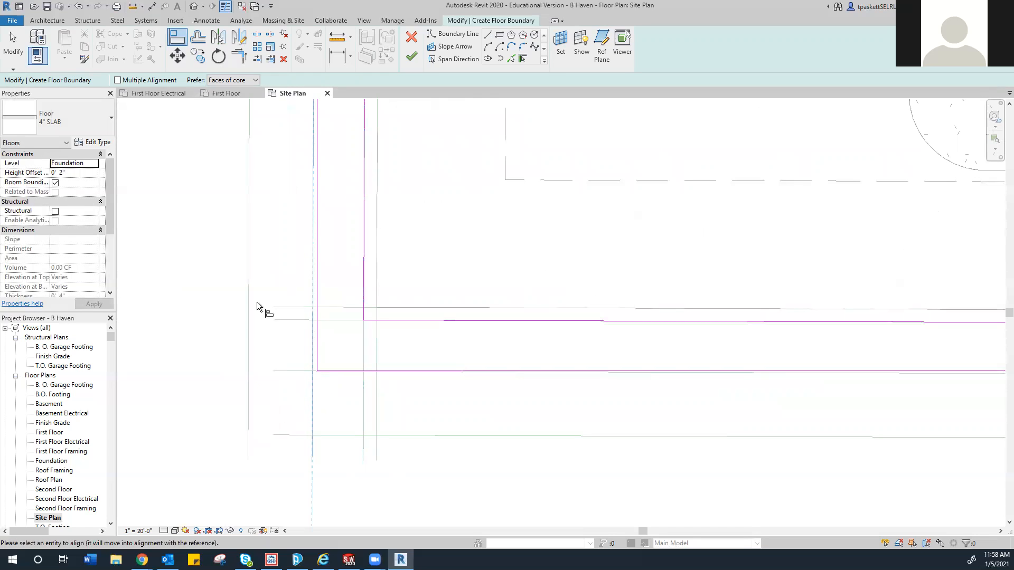
- Pull the southwest end of the outer west boundary edge outward and align the edge with the 4' west offset line
{"action": "left_click", "coordinate": [13, 46]}
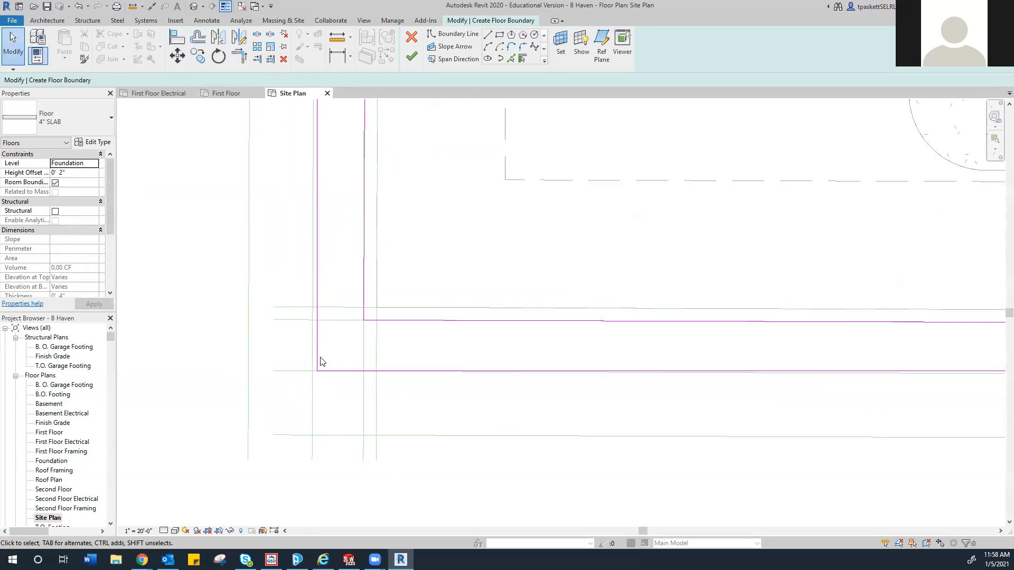
{"action": "left_click_drag", "start_coordinate": [317, 371], "coordinate": [299, 371]}
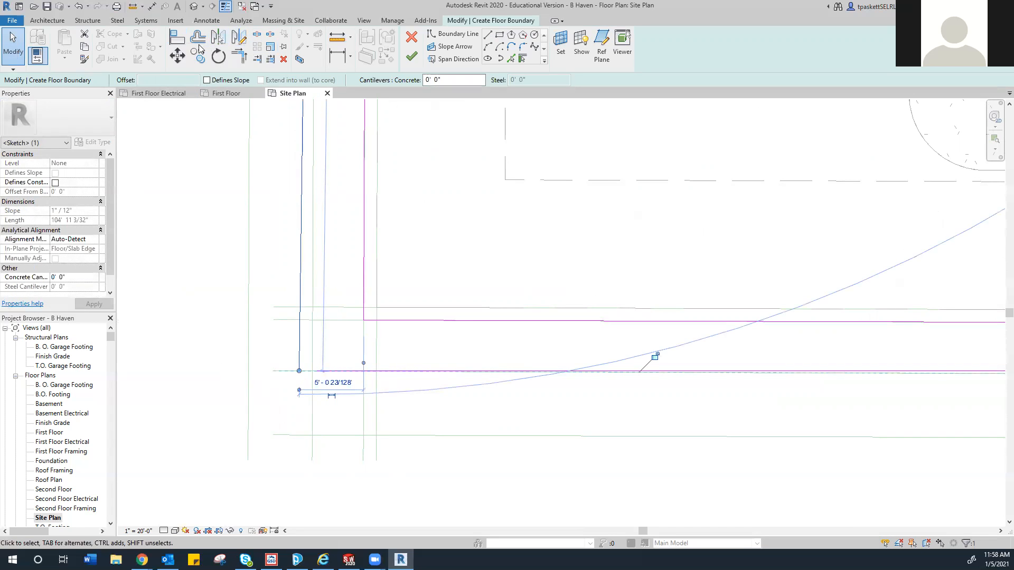
{"action": "left_click", "coordinate": [177, 37]}
{"action": "left_click", "coordinate": [314, 382]}
{"action": "left_click", "coordinate": [300, 364]}
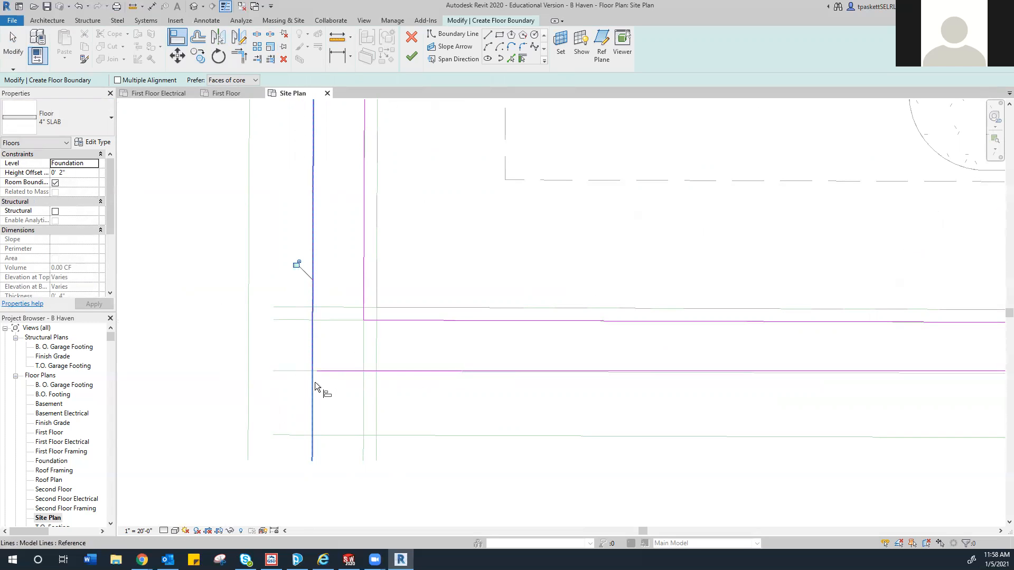
{"action": "left_click", "coordinate": [315, 376]}
{"action": "scroll", "coordinate": [316, 373], "scroll_direction": "up", "scroll_amount": 2}
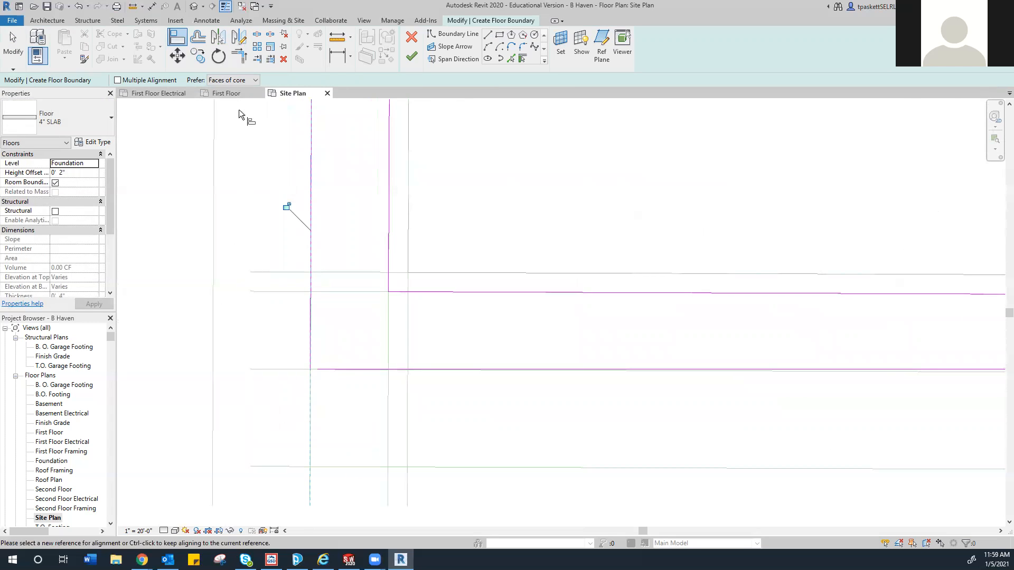
- Trim the outer west and outer south boundary edges to meet at the southwest corner
{"action": "left_click", "coordinate": [239, 55]}
{"action": "left_click", "coordinate": [309, 319]}
{"action": "left_click", "coordinate": [331, 370]}
{"action": "scroll", "coordinate": [343, 343], "scroll_direction": "down", "scroll_amount": 4}
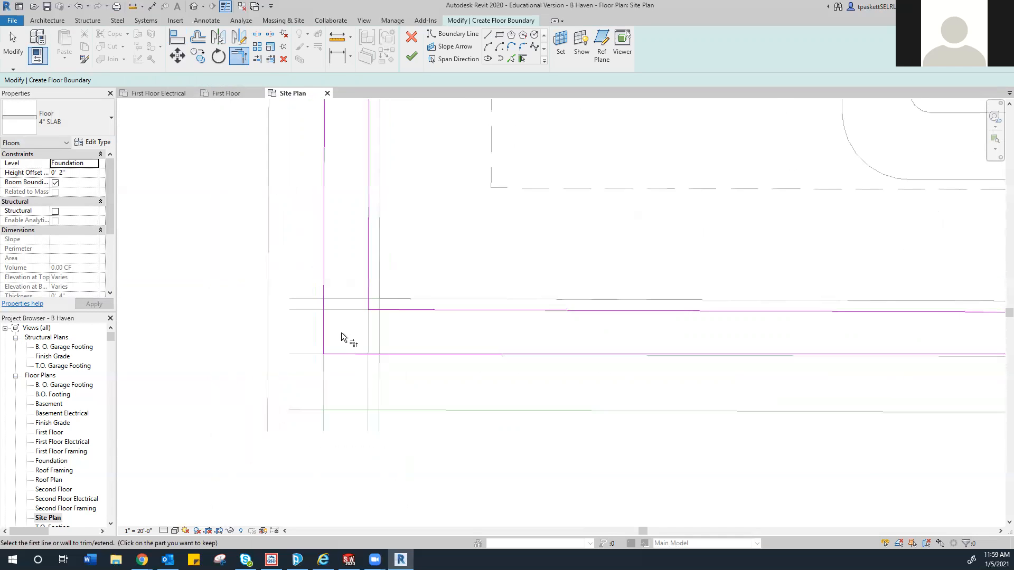
{"action": "scroll", "coordinate": [428, 327], "scroll_direction": "down", "scroll_amount": 2}
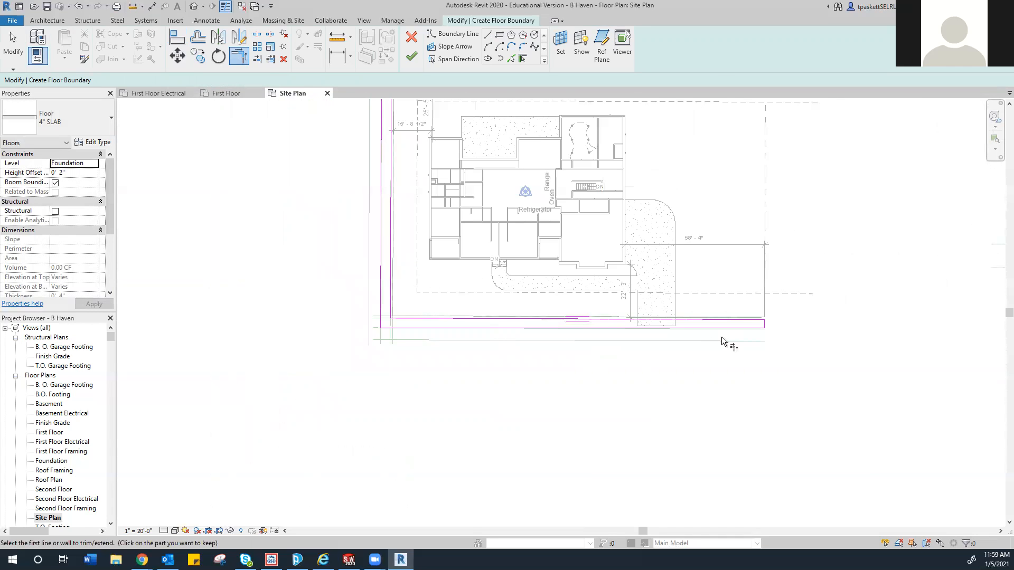
- Move the outer south boundary edge down so that its east end meets the 4' offset line
{"action": "scroll", "coordinate": [758, 331], "scroll_direction": "up", "scroll_amount": 5}
{"action": "middle_click_drag", "start_coordinate": [785, 336], "coordinate": [688, 343]}
{"action": "scroll", "coordinate": [687, 344], "scroll_direction": "up", "scroll_amount": 1}
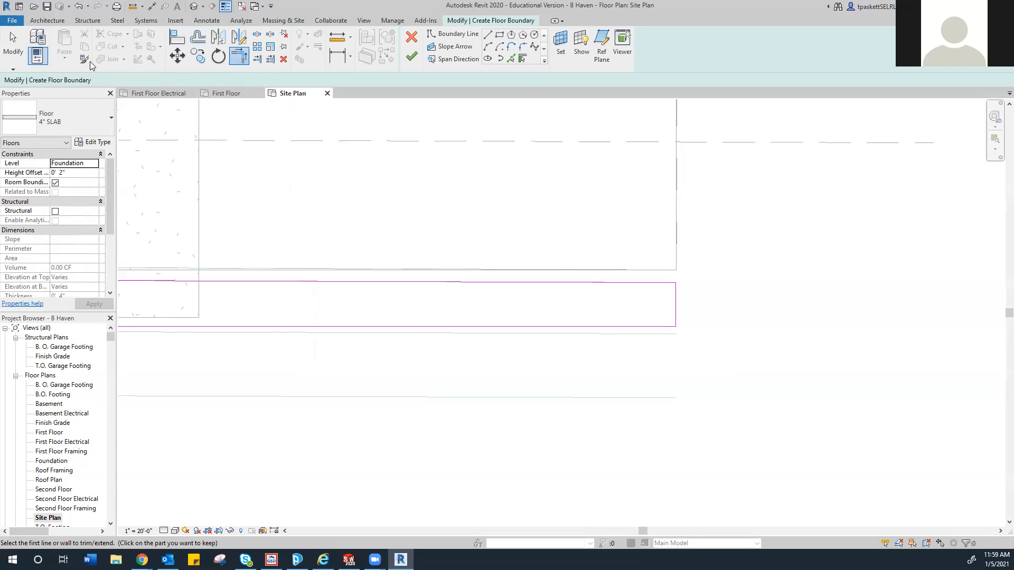
{"action": "left_click", "coordinate": [177, 55]}
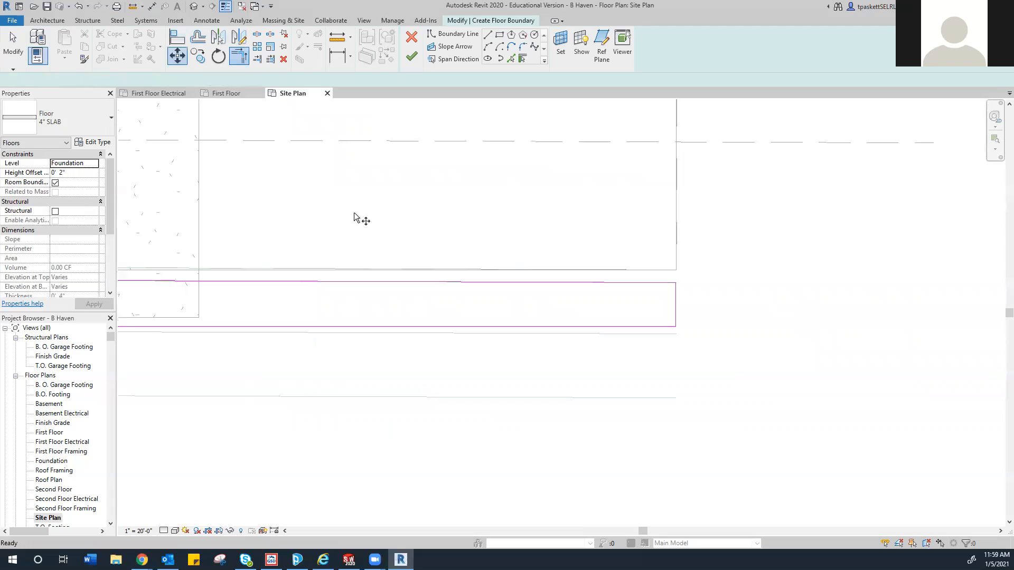
{"action": "left_click", "coordinate": [658, 327]}
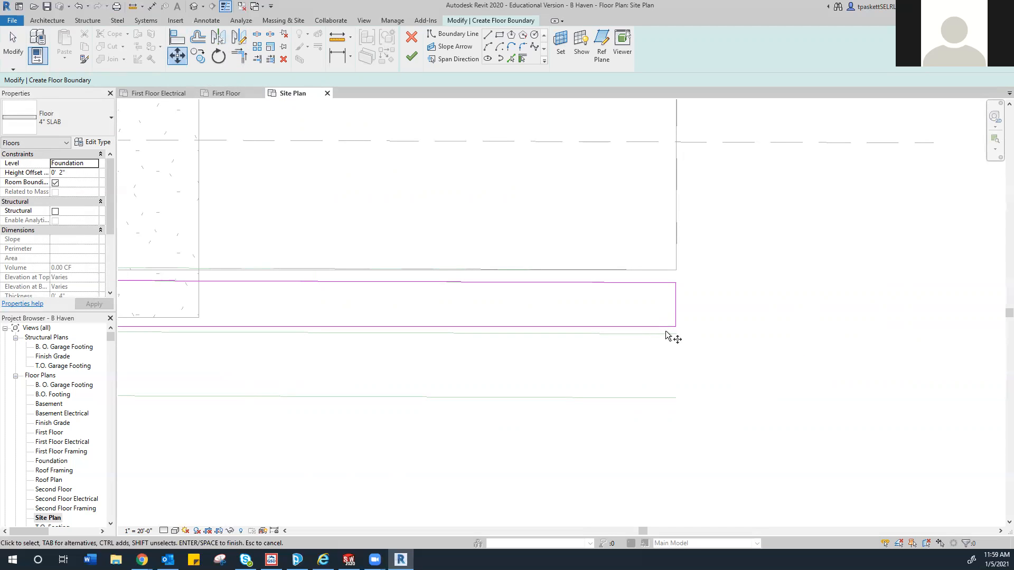
{"action": "mouse_move", "coordinate": [676, 328]}
{"action": "left_mouse_down"}
{"action": "mouse_move", "coordinate": [676, 346]}
{"action": "mouse_move", "coordinate": [676, 334]}
{"action": "left_mouse_up"}
{"action": "right_click", "coordinate": [458, 310]}
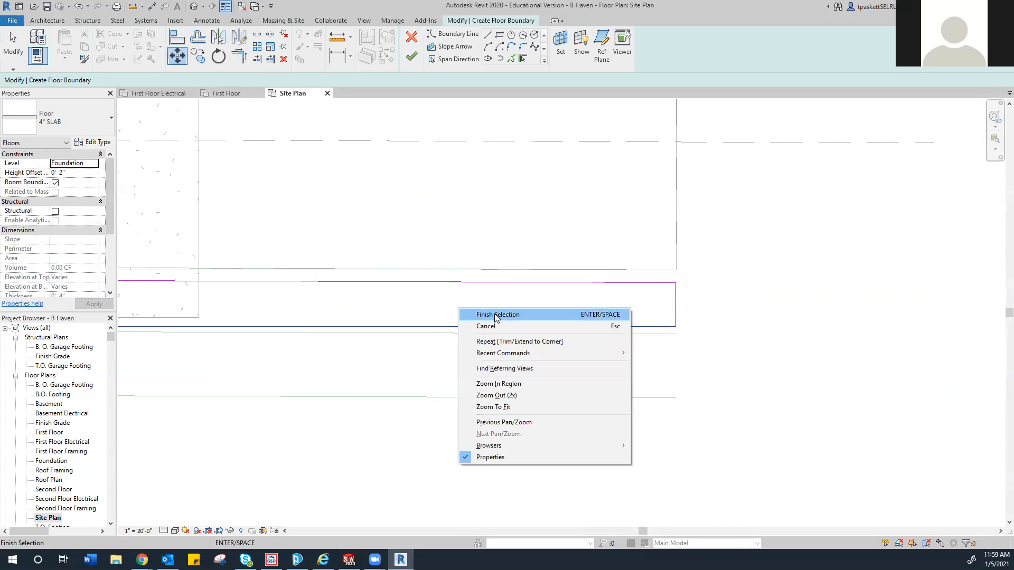
{"action": "left_click", "coordinate": [496, 315]}
{"action": "left_click", "coordinate": [675, 328]}
{"action": "left_click", "coordinate": [675, 327]}
{"action": "left_click", "coordinate": [672, 340]}
{"action": "middle_click_drag", "start_coordinate": [600, 339], "coordinate": [824, 332]}
{"action": "scroll", "coordinate": [359, 349], "scroll_direction": "down", "scroll_amount": 3}
{"action": "middle_click_drag", "start_coordinate": [311, 354], "coordinate": [415, 348]}
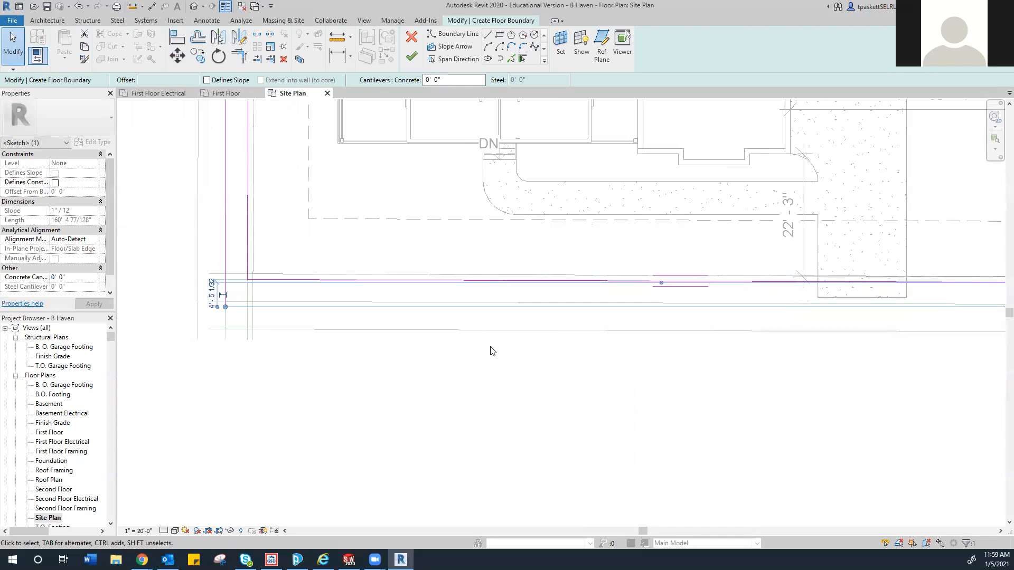
{"action": "scroll", "coordinate": [288, 314], "scroll_direction": "up", "scroll_amount": 1}
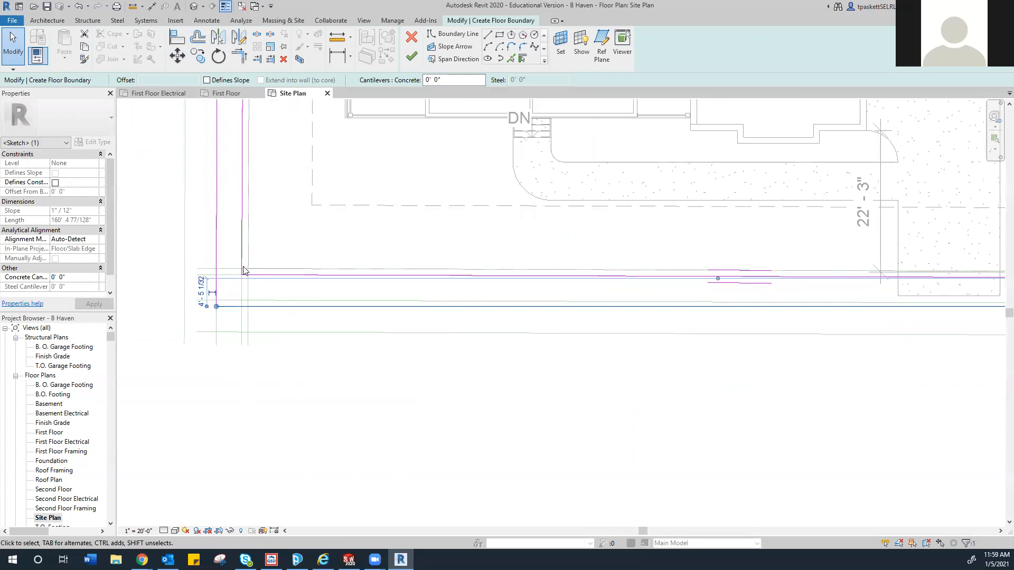
- Align the outer south boundary edge with the 4' south offset line
{"action": "left_click", "coordinate": [177, 37]}
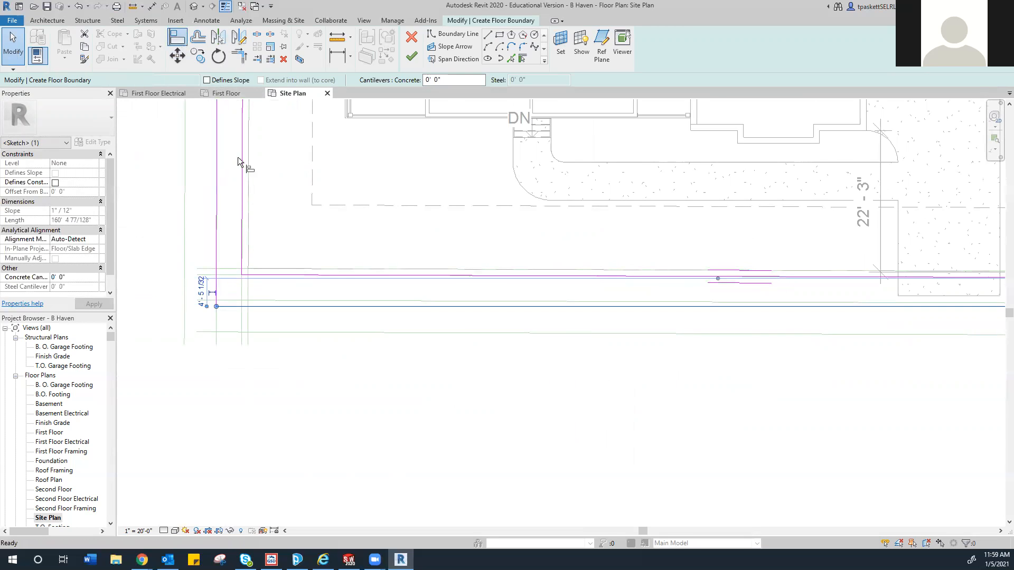
{"action": "left_click", "coordinate": [378, 307]}
{"action": "scroll", "coordinate": [499, 336], "scroll_direction": "down", "scroll_amount": 2}
{"action": "middle_click_drag", "start_coordinate": [682, 345], "coordinate": [458, 335]}
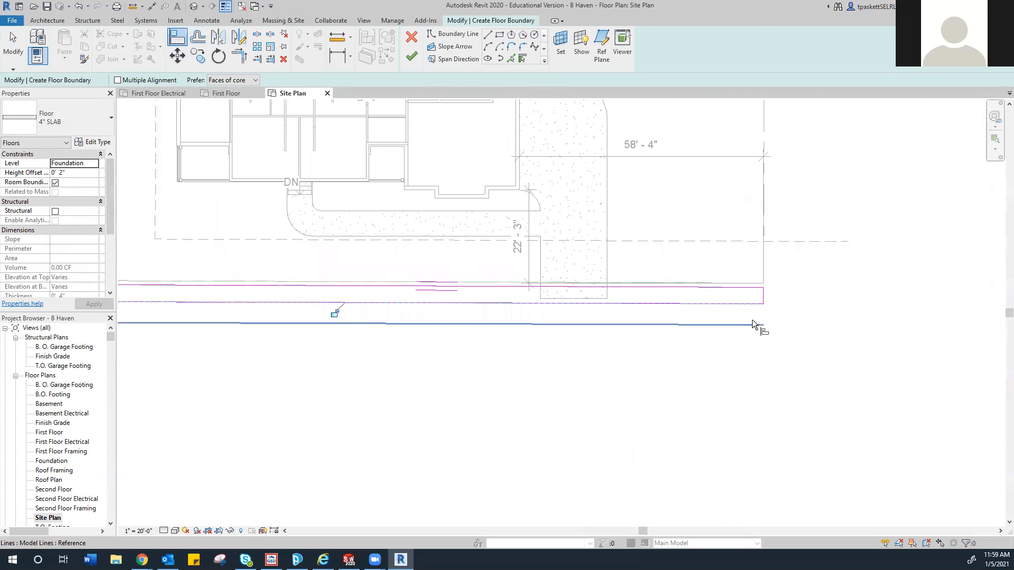
{"action": "scroll", "coordinate": [752, 320], "scroll_direction": "up", "scroll_amount": 2}
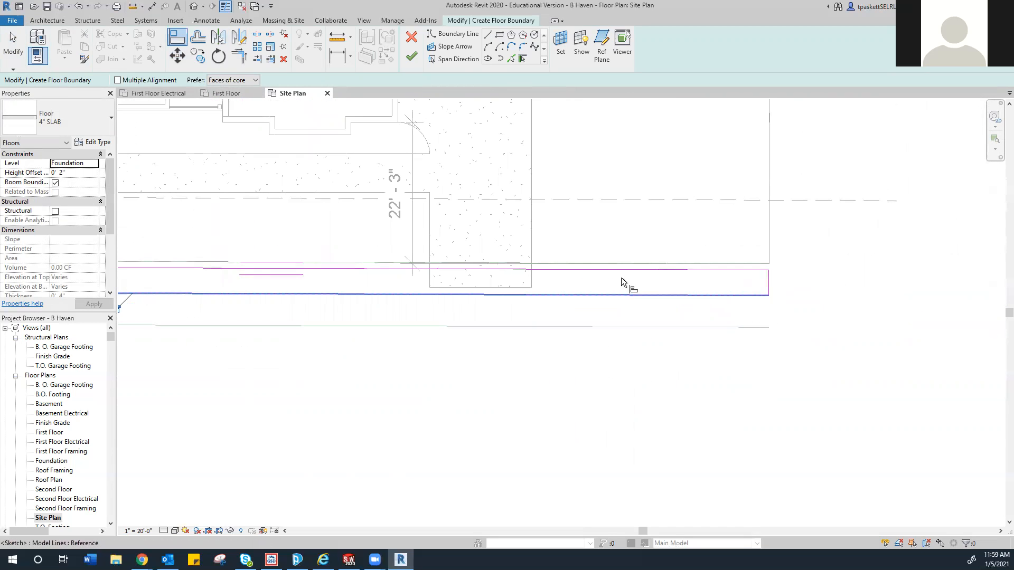
- Trim the outer south boundary edge and the short east end edge to meet at a corner
{"action": "left_click", "coordinate": [239, 55]}
{"action": "left_click", "coordinate": [763, 295]}
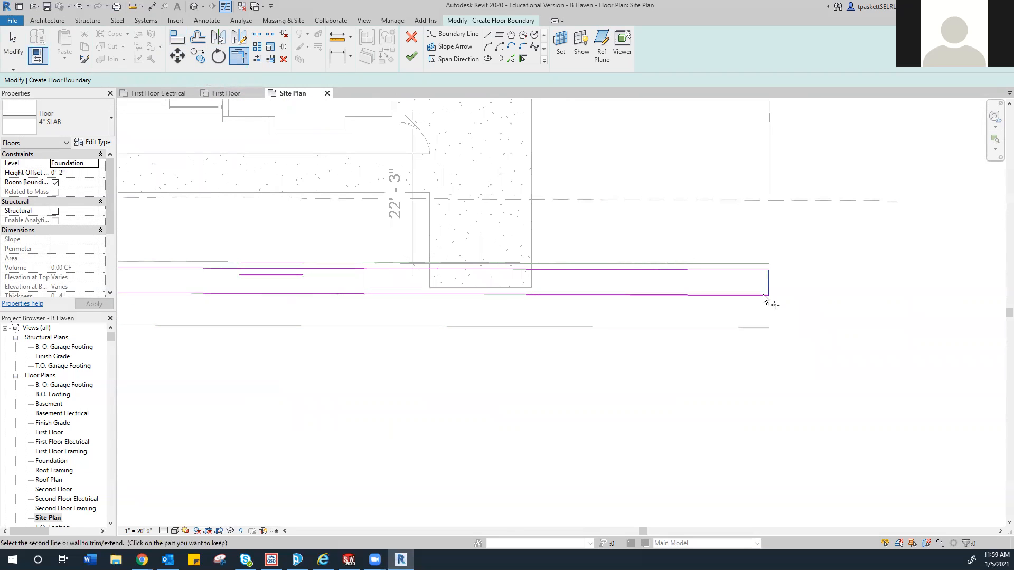
{"action": "left_click", "coordinate": [770, 287]}
{"action": "scroll", "coordinate": [612, 364], "scroll_direction": "down", "scroll_amount": 2}
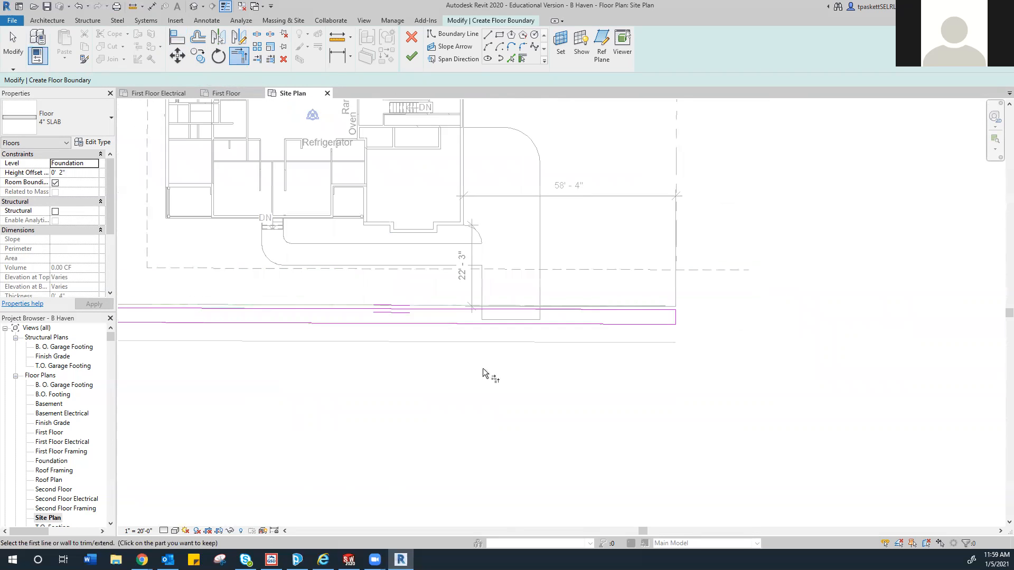
- Finish the sidewalk slab boundary and decline attaching the walls to the floor's bottom
{"action": "scroll", "coordinate": [377, 373], "scroll_direction": "down", "scroll_amount": 2}
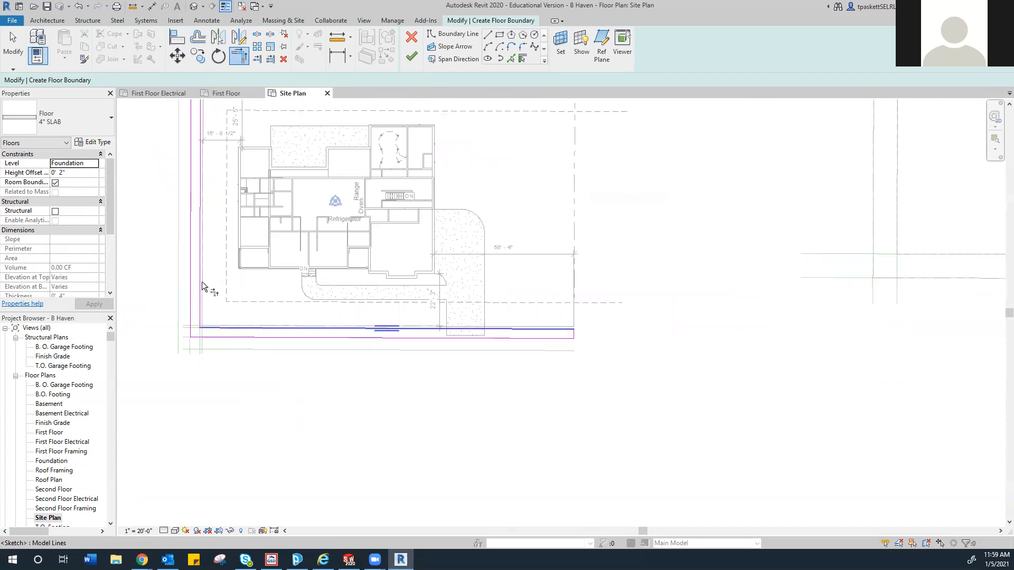
{"action": "left_click", "coordinate": [414, 59]}
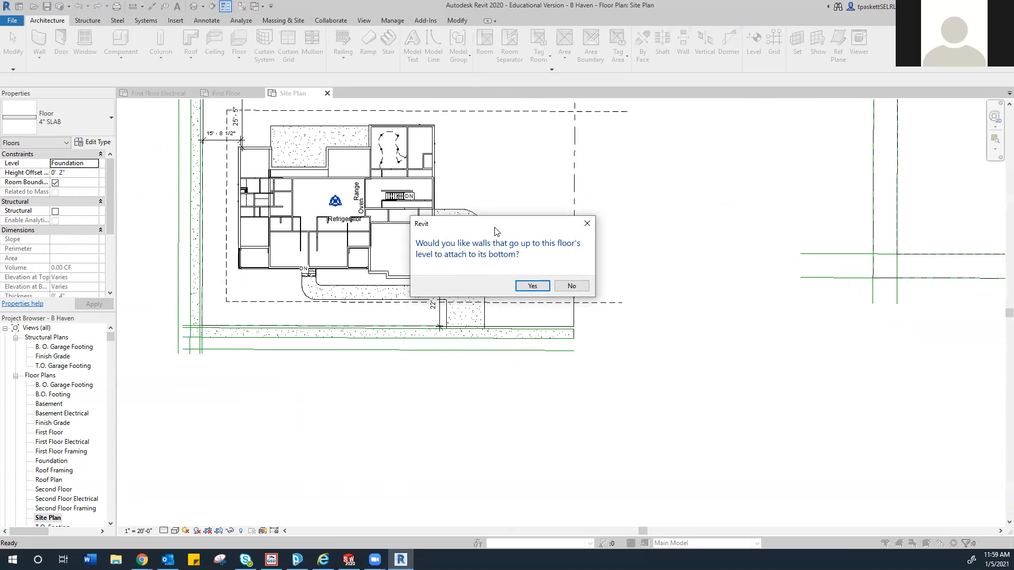
{"action": "left_click_drag", "start_coordinate": [499, 232], "coordinate": [648, 196]}
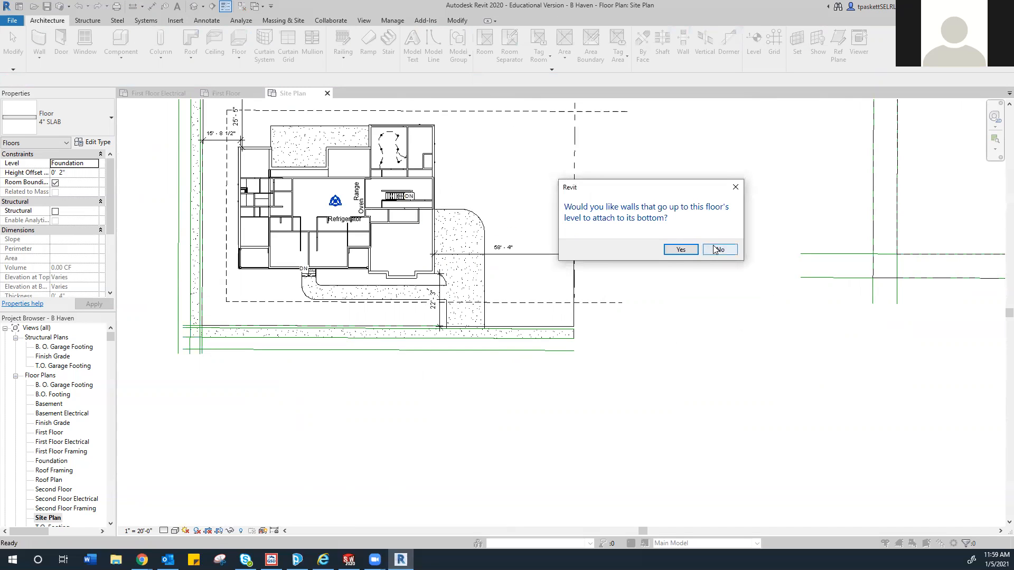
{"action": "left_click", "coordinate": [718, 250]}
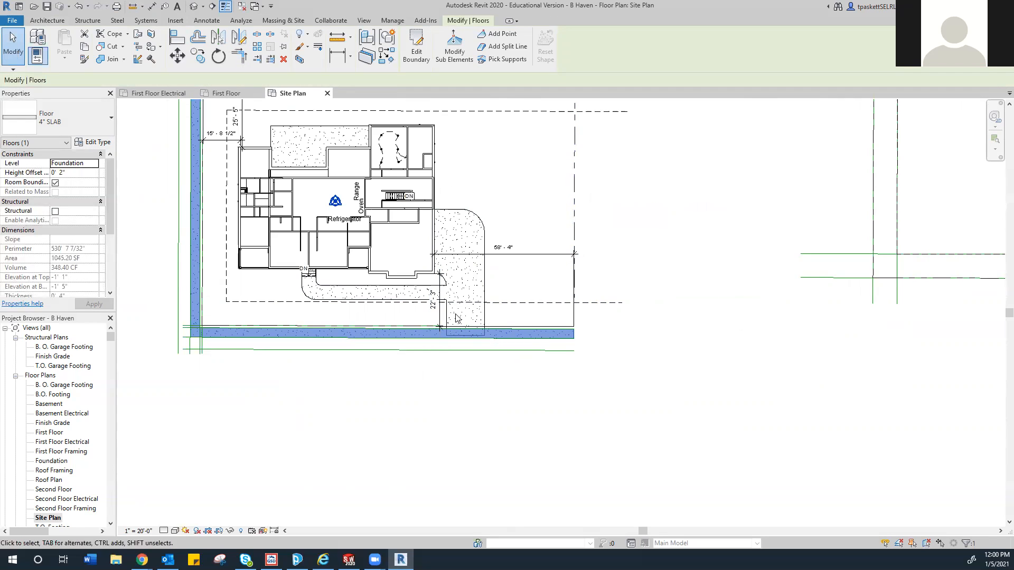
{"action": "scroll", "coordinate": [454, 340], "scroll_direction": "up", "scroll_amount": 4}
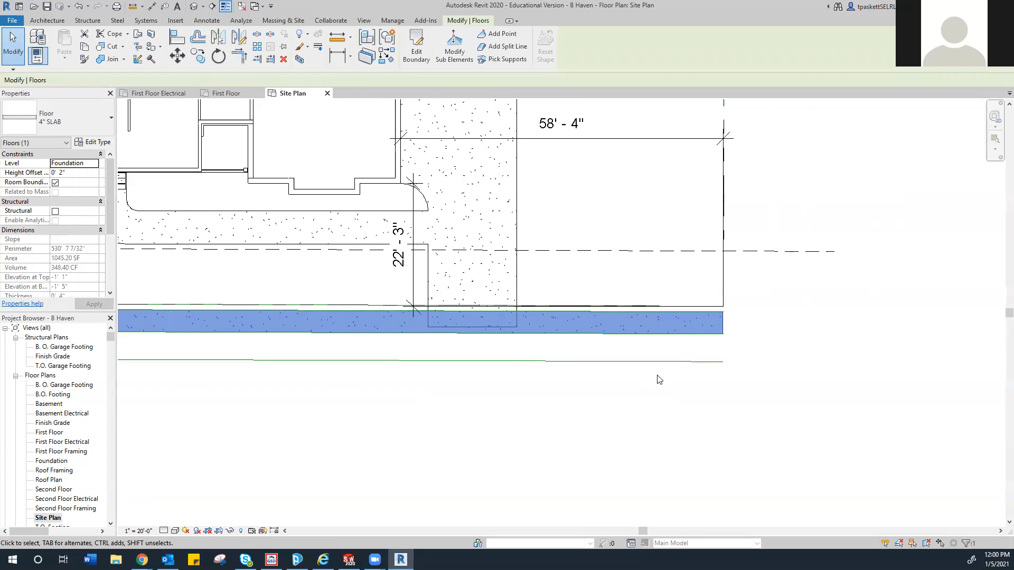
{"action": "left_click", "coordinate": [547, 390]}
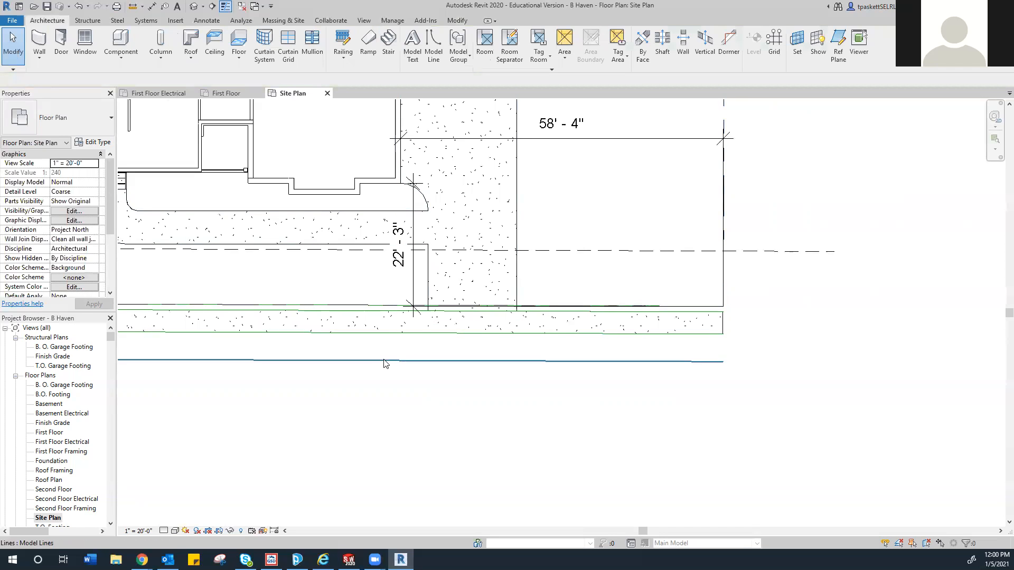
- Trim the outermost west and south offset model lines to meet at the southwest corner
{"action": "scroll", "coordinate": [393, 324], "scroll_direction": "down", "scroll_amount": 4}
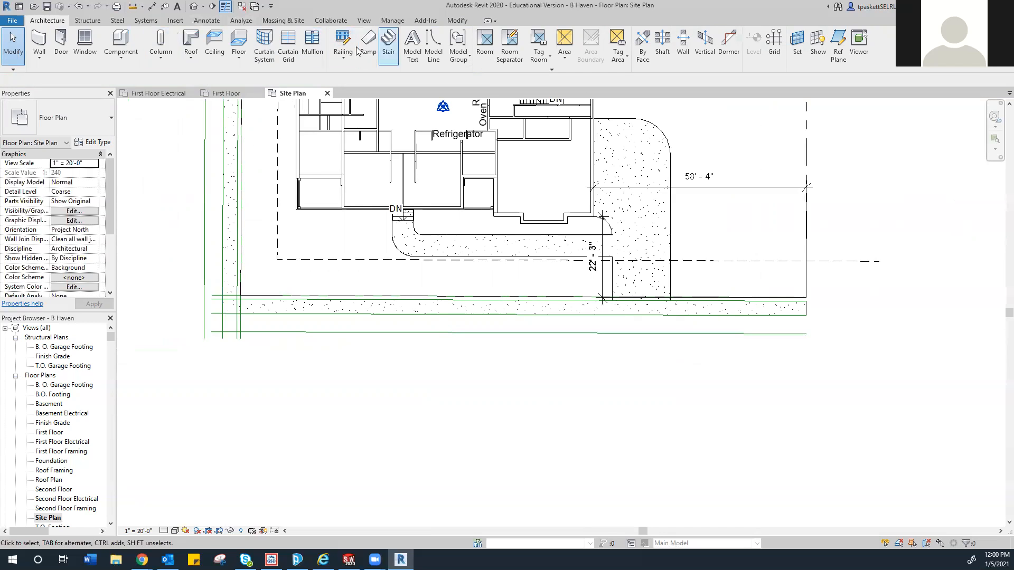
{"action": "scroll", "coordinate": [207, 338], "scroll_direction": "up", "scroll_amount": 4}
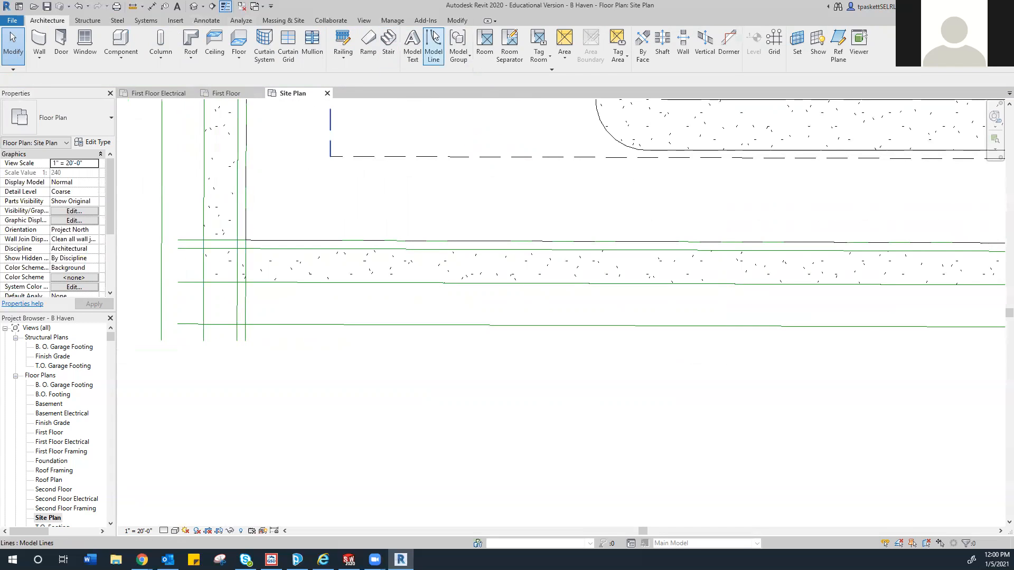
{"action": "left_click", "coordinate": [457, 20]}
{"action": "left_click", "coordinate": [239, 55]}
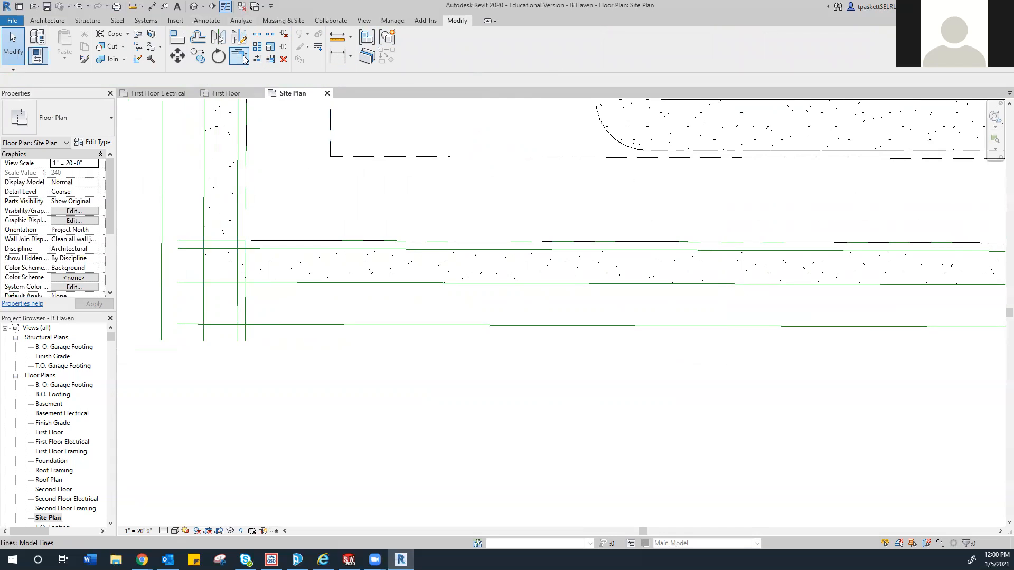
{"action": "left_click", "coordinate": [159, 301]}
{"action": "left_click", "coordinate": [180, 324]}
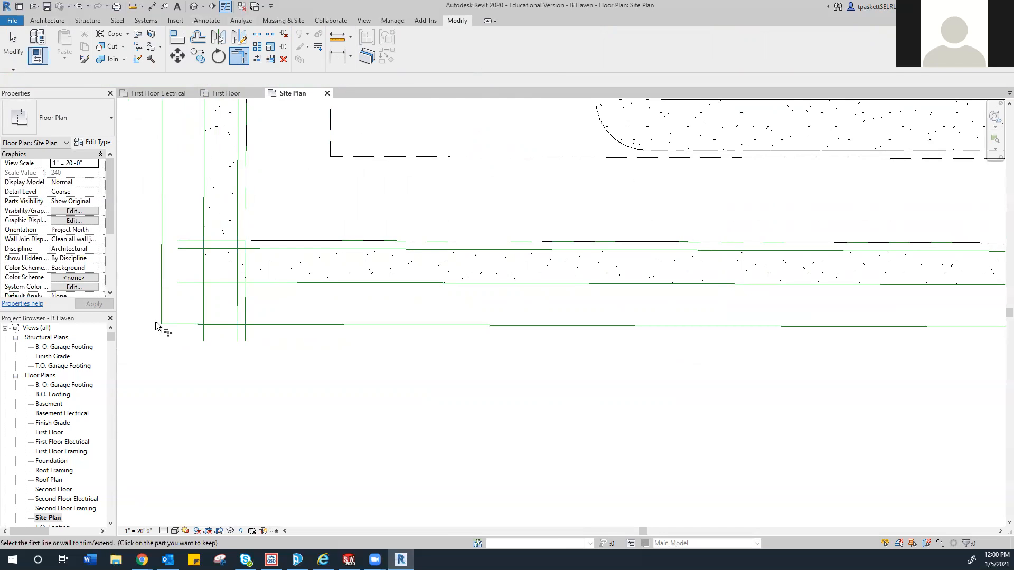
{"action": "scroll", "coordinate": [156, 326], "scroll_direction": "down", "scroll_amount": 5}
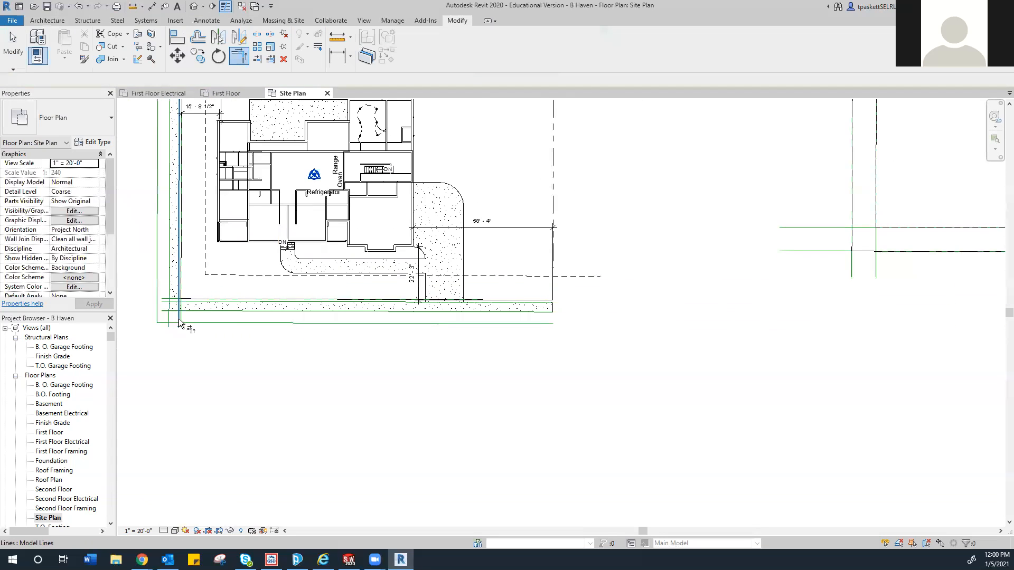
{"action": "scroll", "coordinate": [161, 329], "scroll_direction": "down", "scroll_amount": 1}
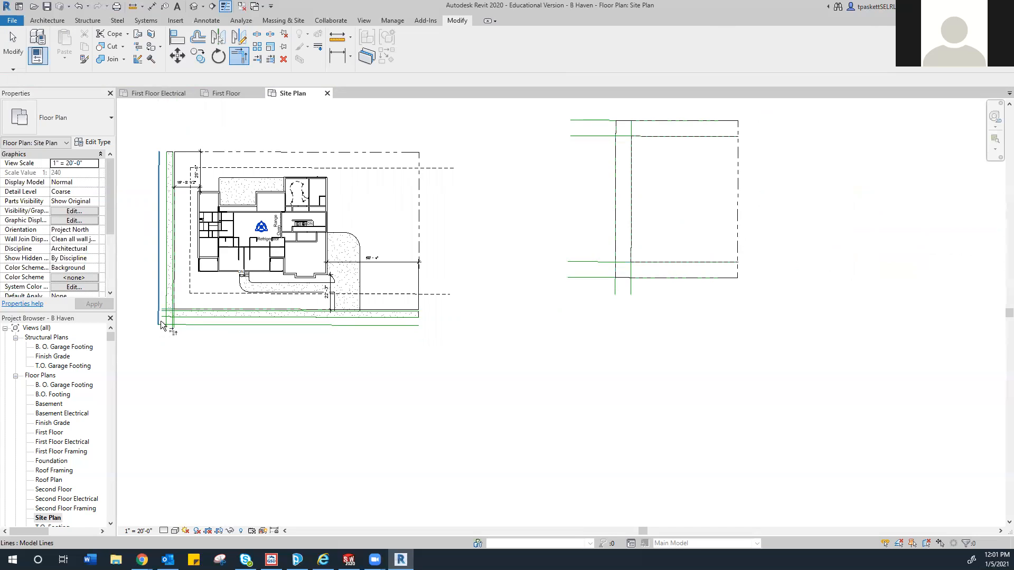
{"action": "key", "text": "t"}
{"action": "key", "text": "r"}
- Create a toposurface at elevation 0' 0" with points at the four outer corners of the lot, including the south and west offset strips
{"action": "left_click", "coordinate": [283, 20]}
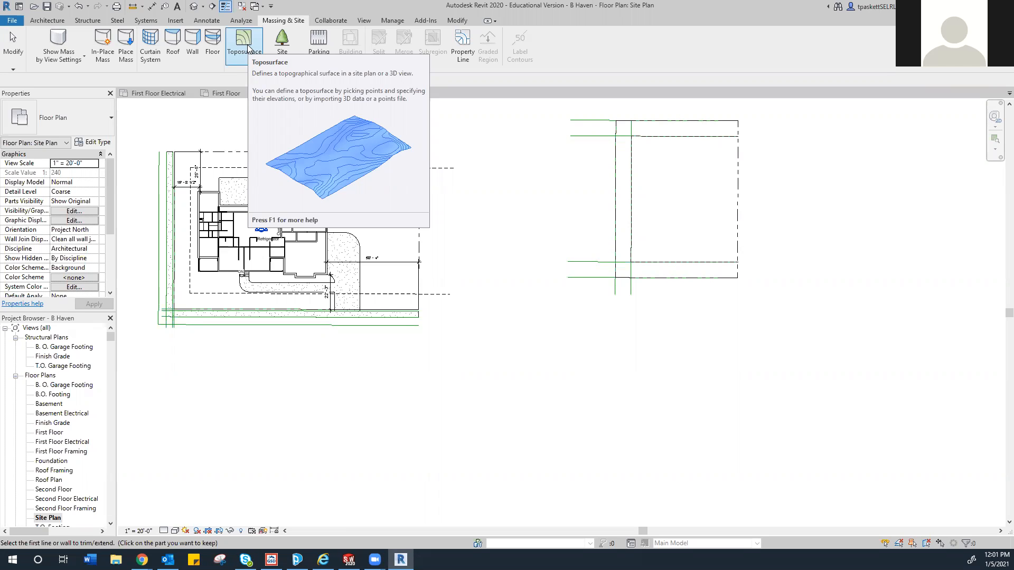
{"action": "left_click", "coordinate": [243, 53]}
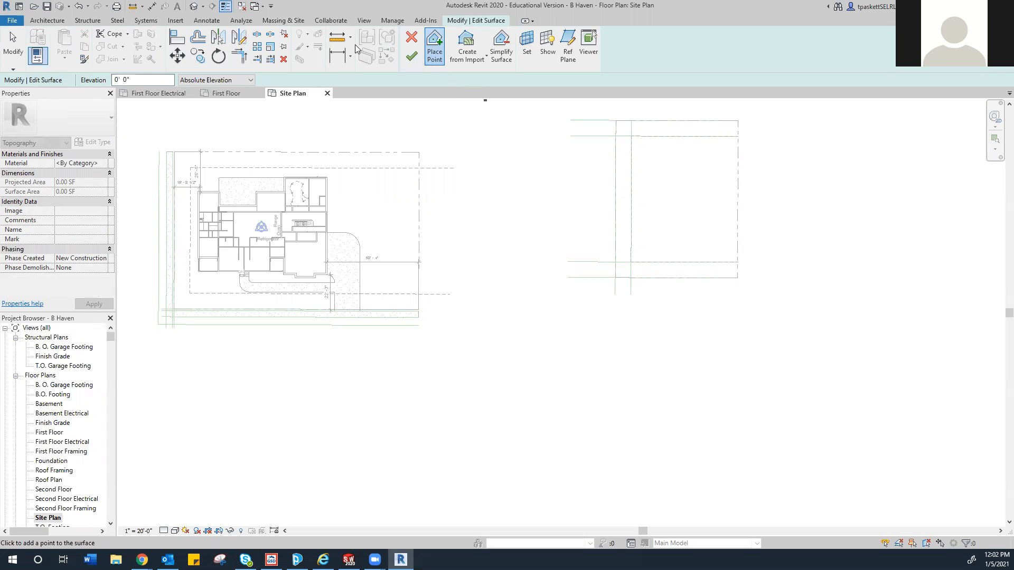
{"action": "left_click", "coordinate": [158, 324]}
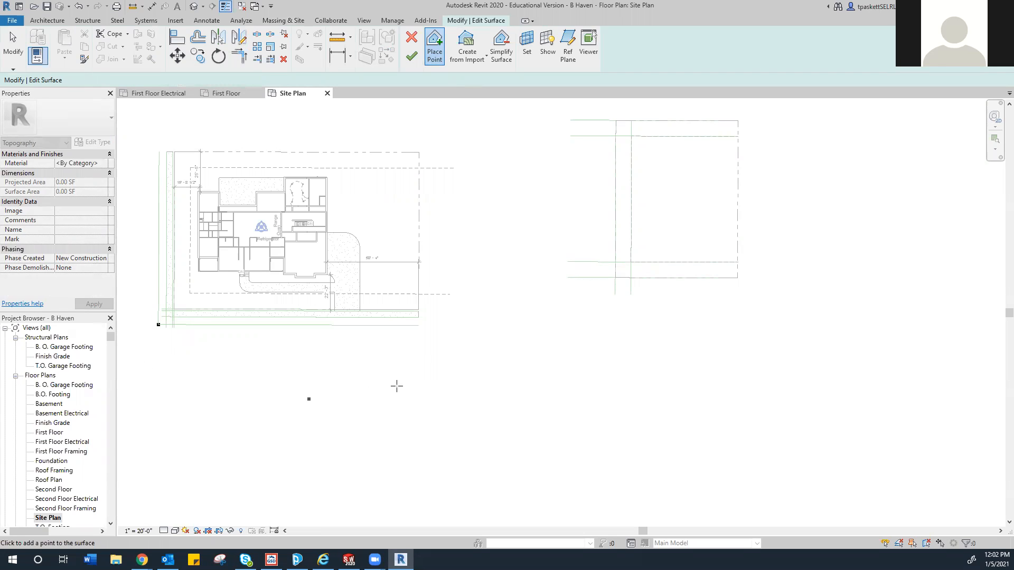
{"action": "left_click", "coordinate": [418, 325]}
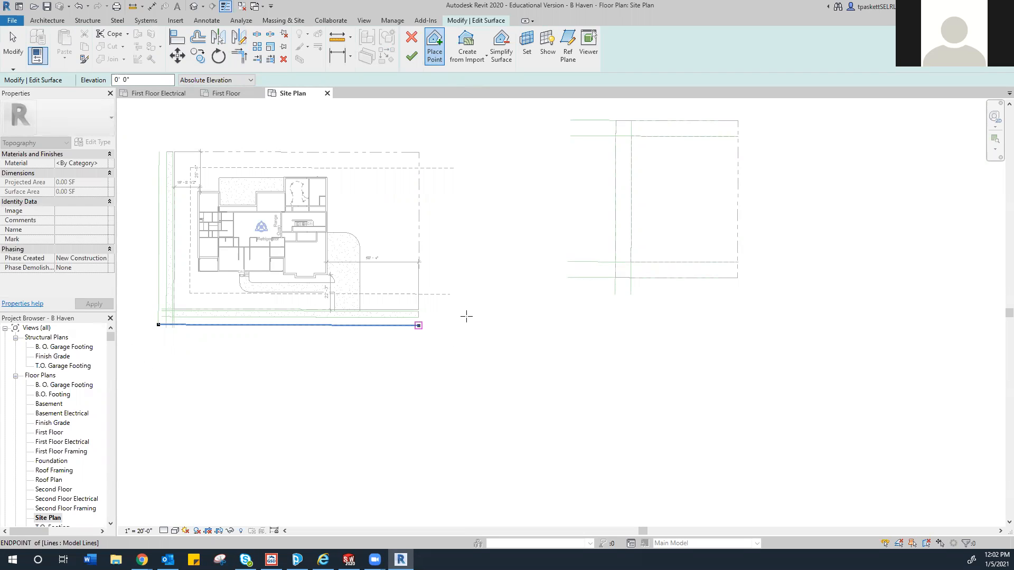
{"action": "left_click", "coordinate": [419, 152]}
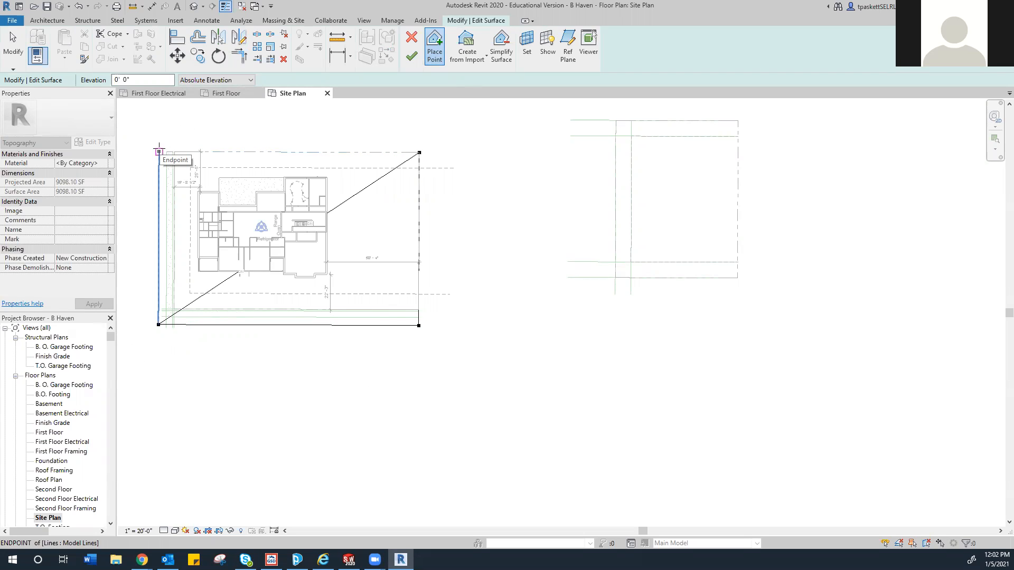
{"action": "left_click", "coordinate": [159, 151]}
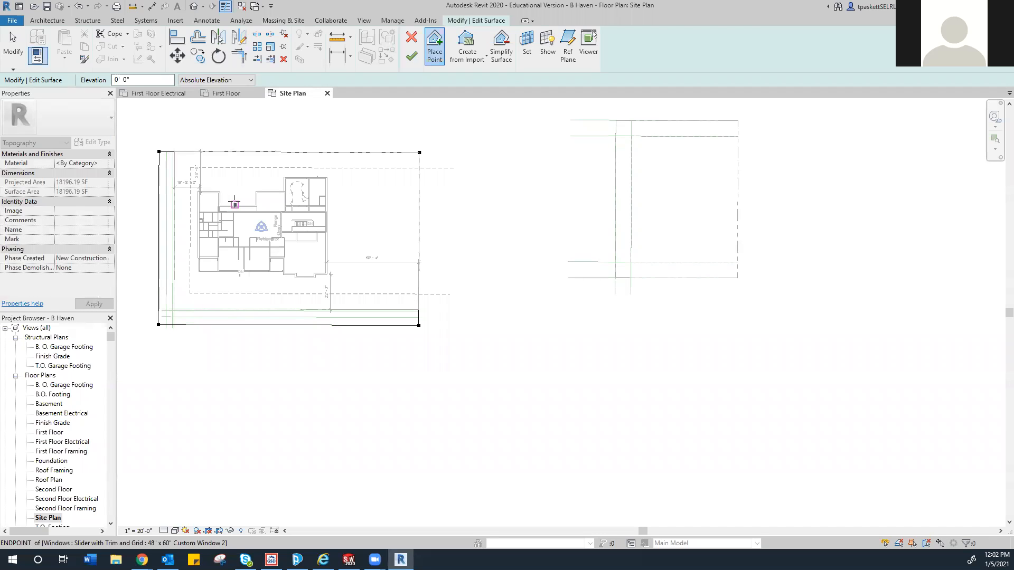
{"action": "scroll", "coordinate": [150, 317], "scroll_direction": "up", "scroll_amount": 3}
{"action": "scroll", "coordinate": [174, 341], "scroll_direction": "up", "scroll_amount": 3}
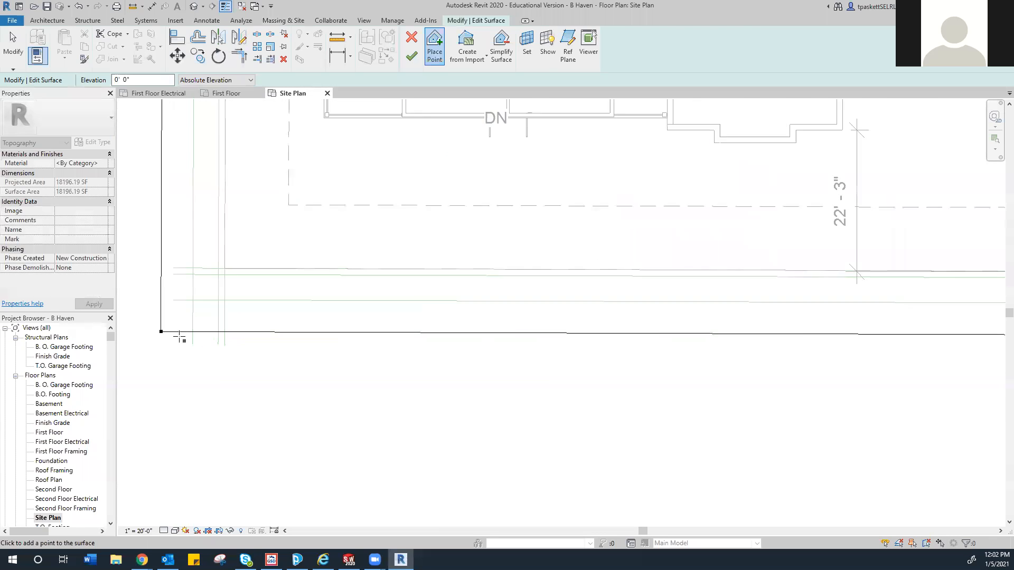
{"action": "left_click", "coordinate": [157, 330]}
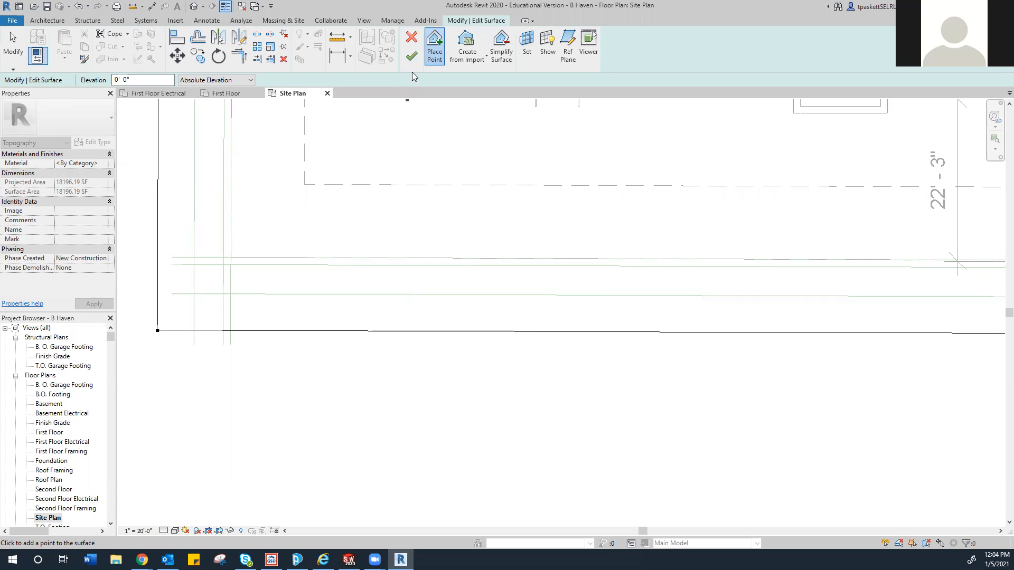
{"action": "left_click", "coordinate": [411, 57]}
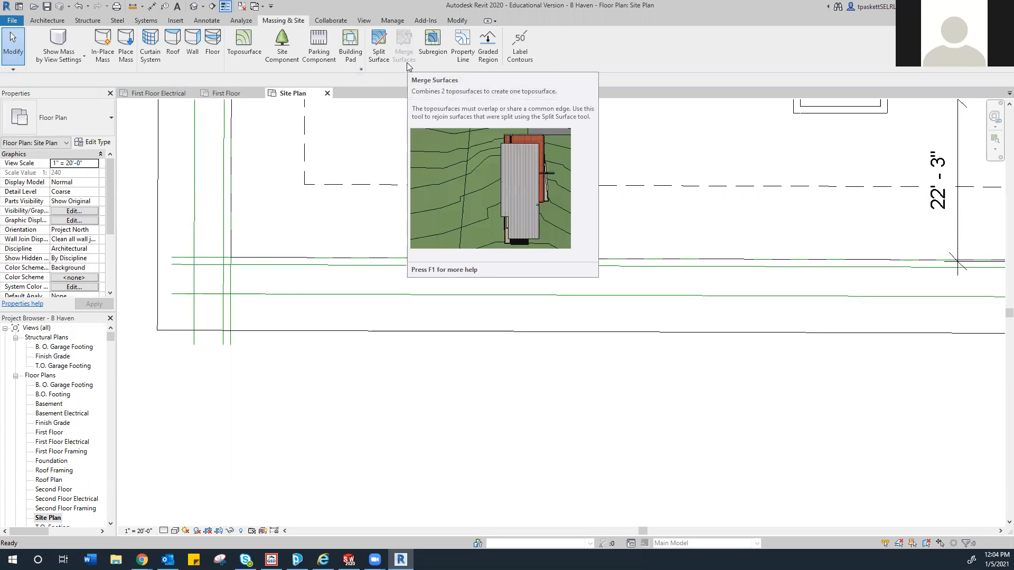
- Open the default 3D view and inspect the toposurface around the house and its south edge line
{"action": "scroll", "coordinate": [63, 380], "scroll_direction": "down", "scroll_amount": 3}
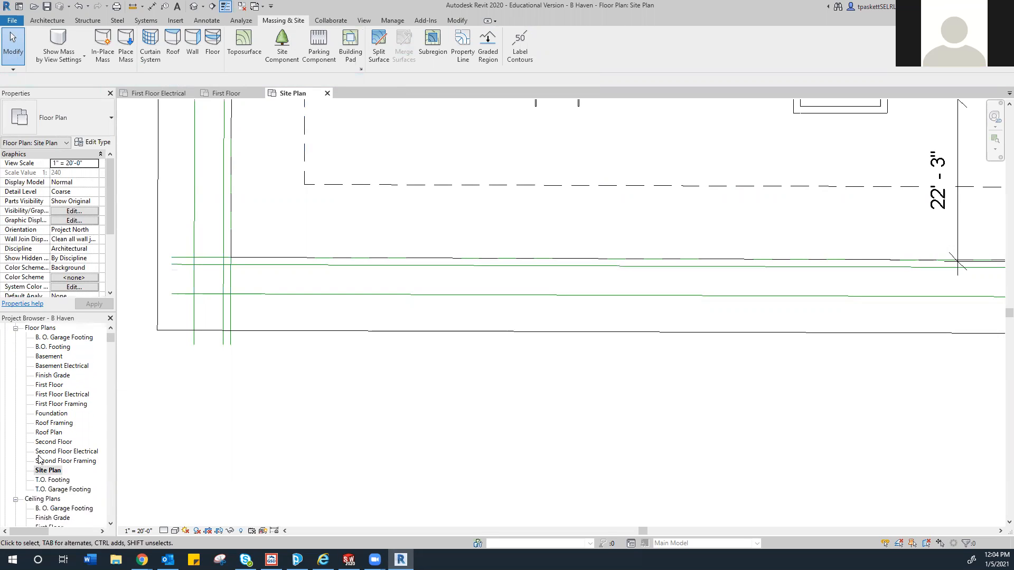
{"action": "scroll", "coordinate": [42, 505], "scroll_direction": "down", "scroll_amount": 1}
{"action": "double_click", "coordinate": [41, 498]}
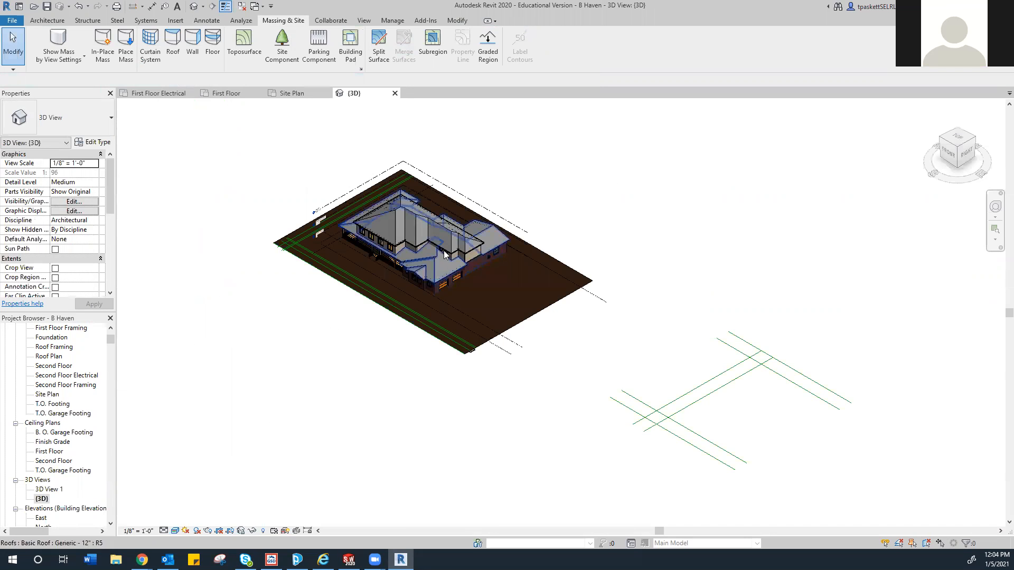
{"action": "scroll", "coordinate": [408, 285], "scroll_direction": "up", "scroll_amount": 8}
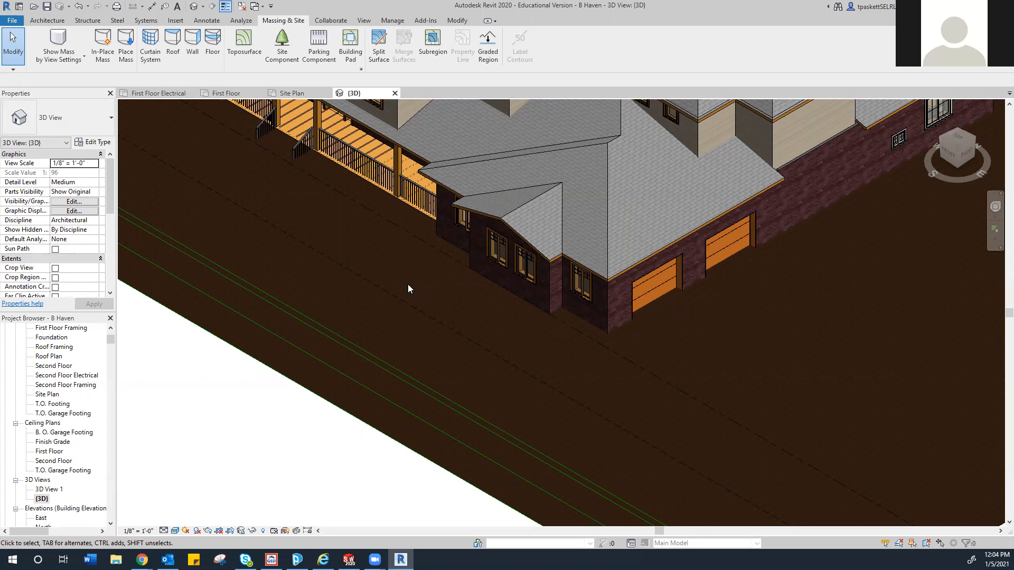
{"action": "left_click", "coordinate": [299, 390]}
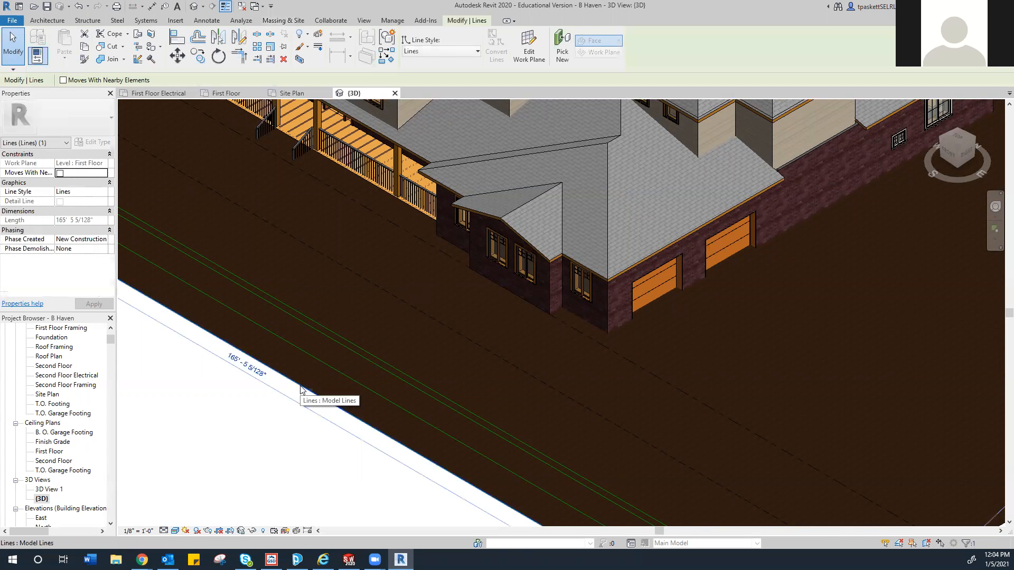
{"action": "scroll", "coordinate": [301, 390], "scroll_direction": "down", "scroll_amount": 5}
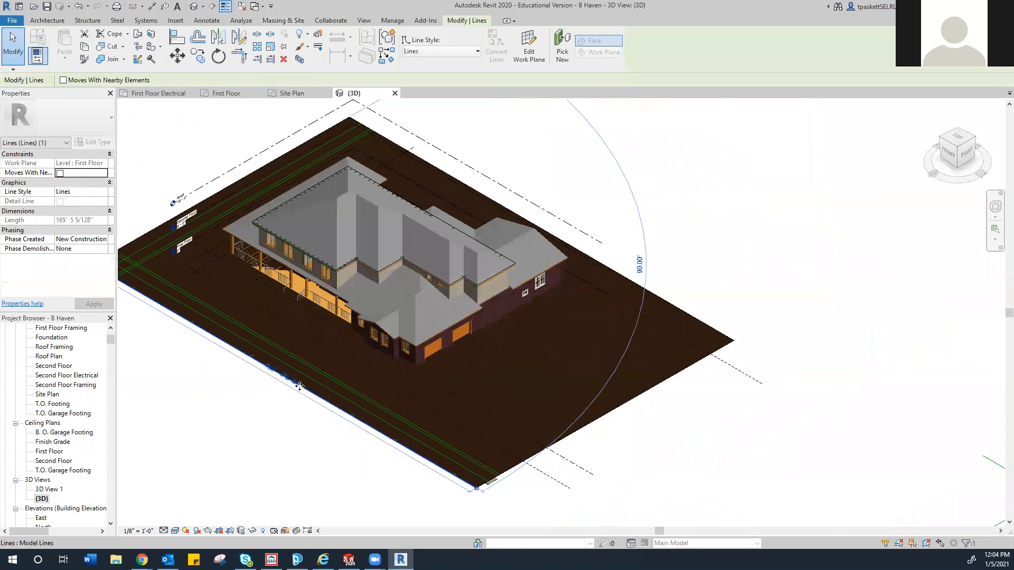
- Select the toposurface and search the project materials for "grass" to assign to it
{"action": "left_click", "coordinate": [685, 377]}
{"action": "left_click", "coordinate": [685, 370]}
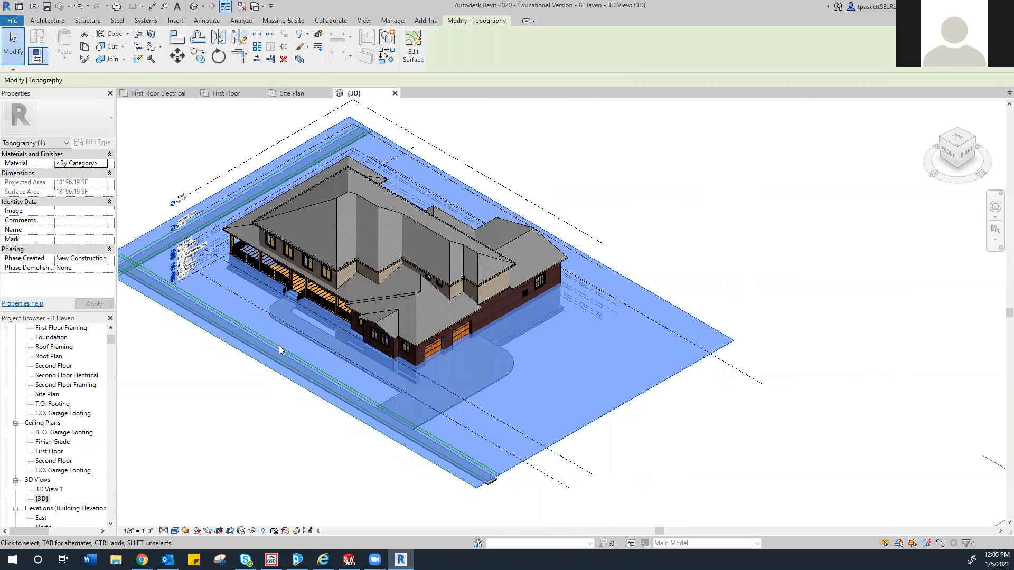
{"action": "left_click", "coordinate": [105, 165]}
{"action": "left_click", "coordinate": [104, 164]}
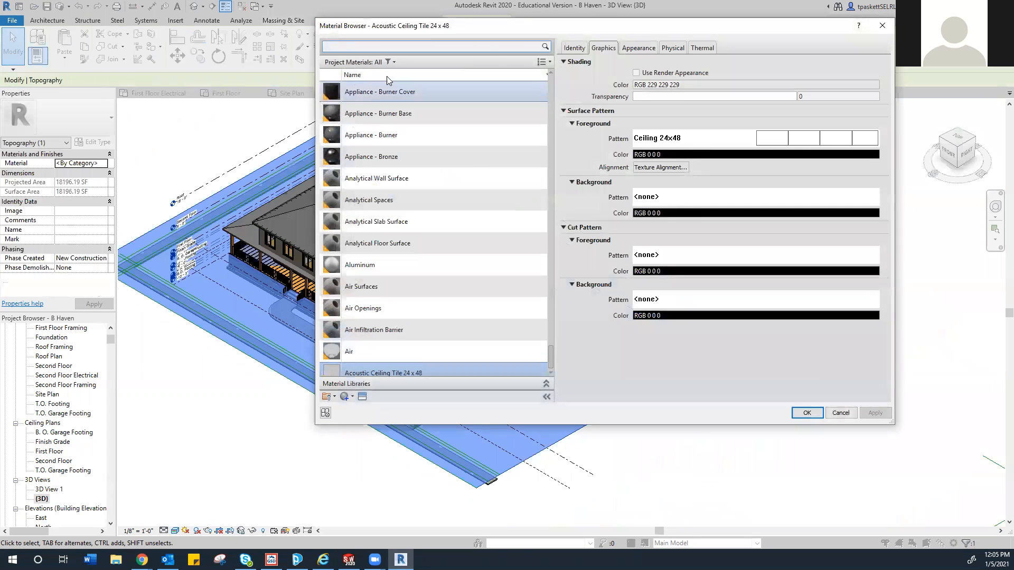
{"action": "type", "text": "grass"}
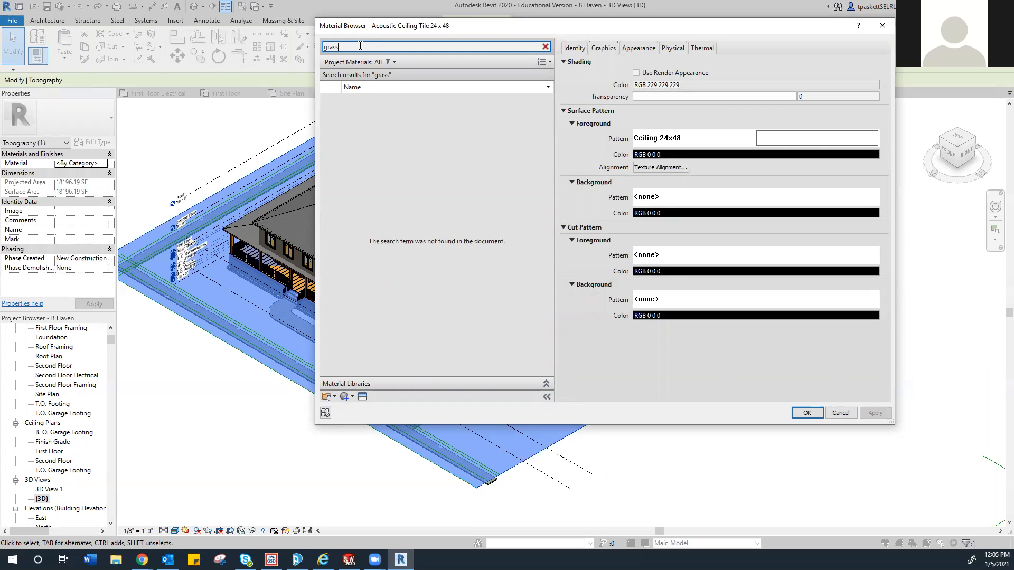
- Create a new material named Grass and show its appearance settings
{"action": "left_click", "coordinate": [352, 397]}
{"action": "left_click", "coordinate": [361, 407]}
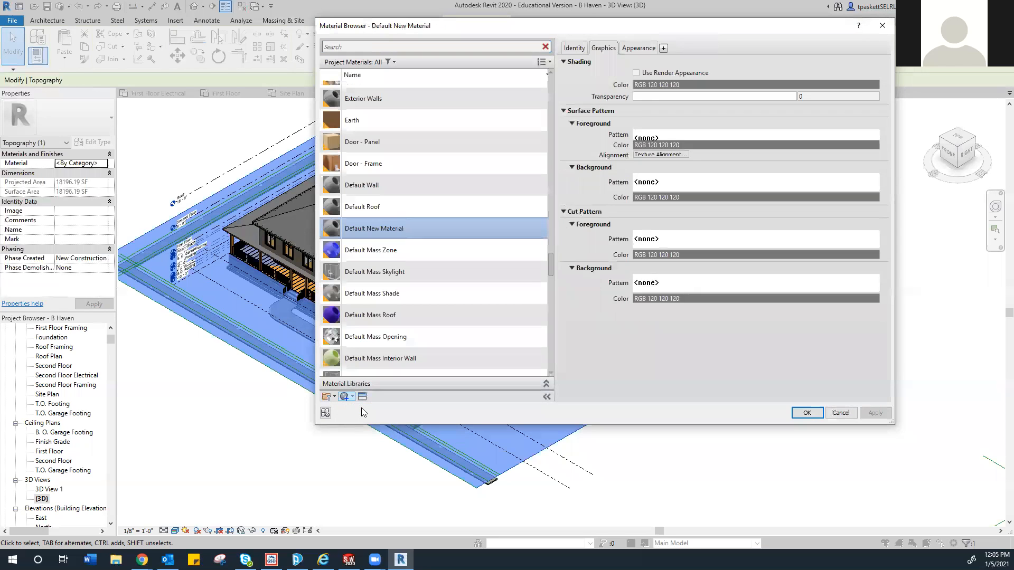
{"action": "right_click", "coordinate": [388, 230]}
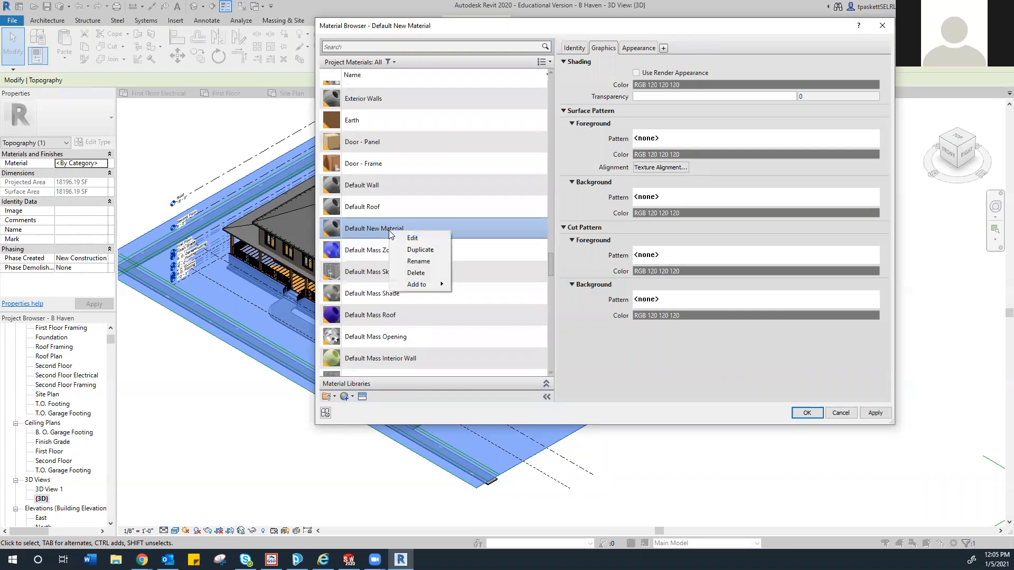
{"action": "left_click", "coordinate": [408, 260]}
{"action": "type", "text": "Grass"}
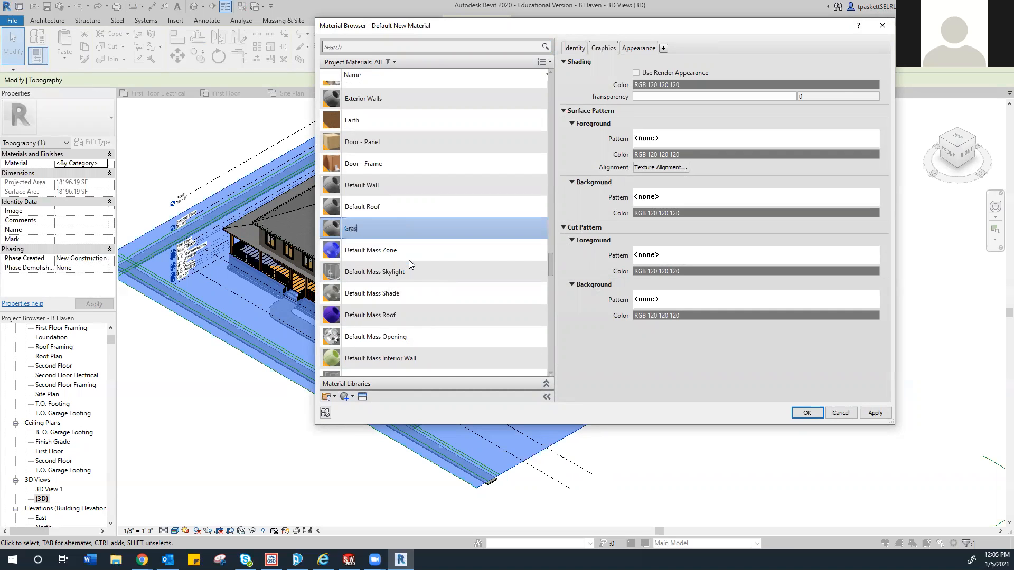
{"action": "left_click", "coordinate": [646, 49]}
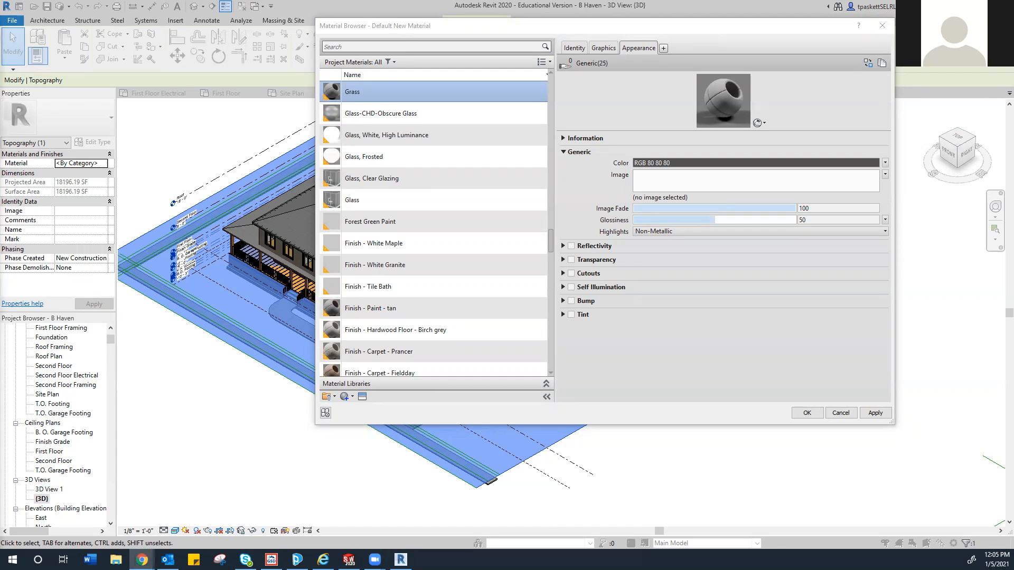
- Switch to Chrome and search for "sky view grass" images
{"action": "left_click", "coordinate": [191, 30]}
{"action": "type", "text": "sky"}
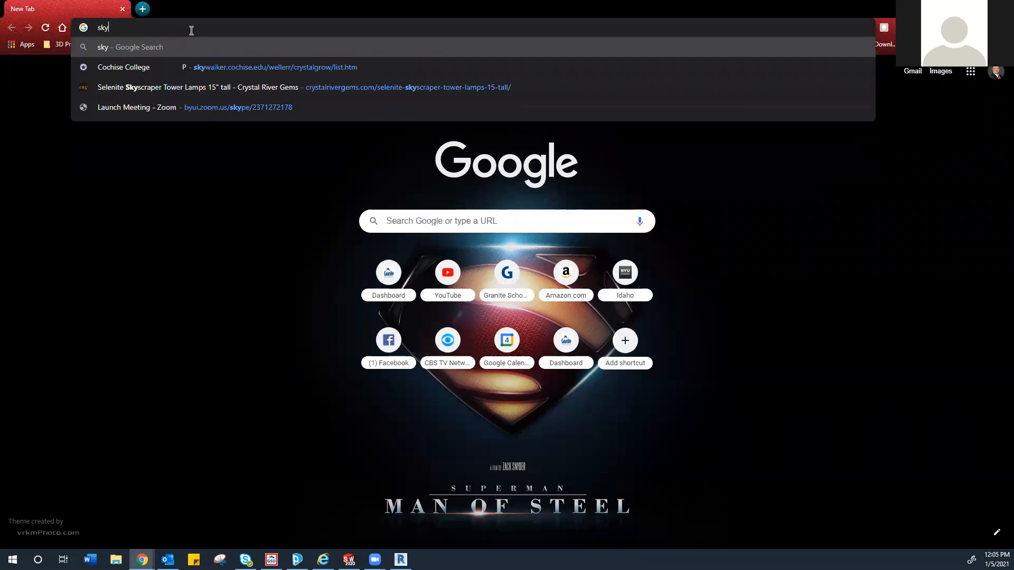
{"action": "type", "text": " vie3w"}
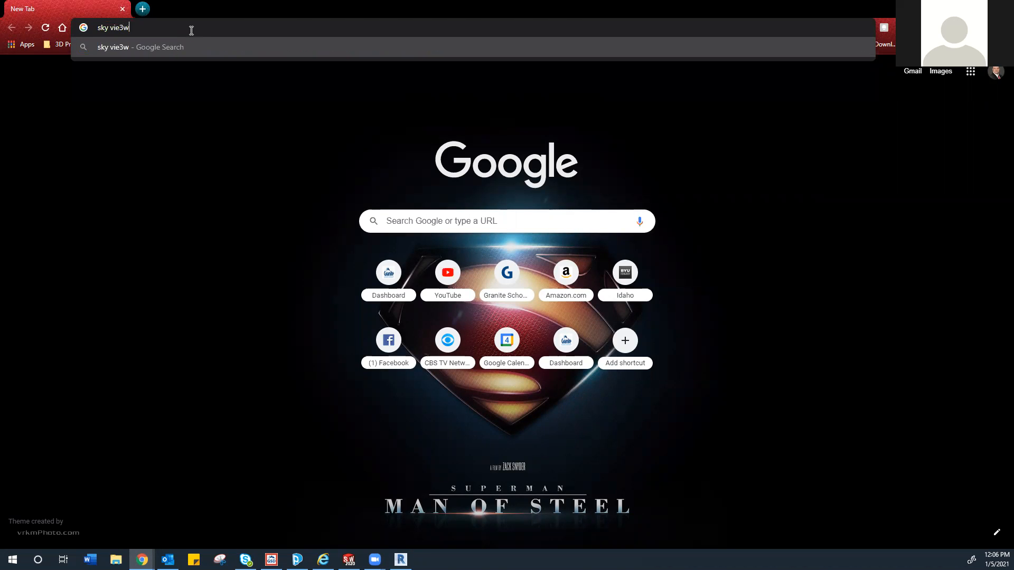
{"action": "key", "text": "BackSpace"}
{"action": "key", "text": "BackSpace"}
{"action": "key", "text": "BackSpace"}
{"action": "type", "text": "w grass"}
{"action": "key", "text": "Return"}
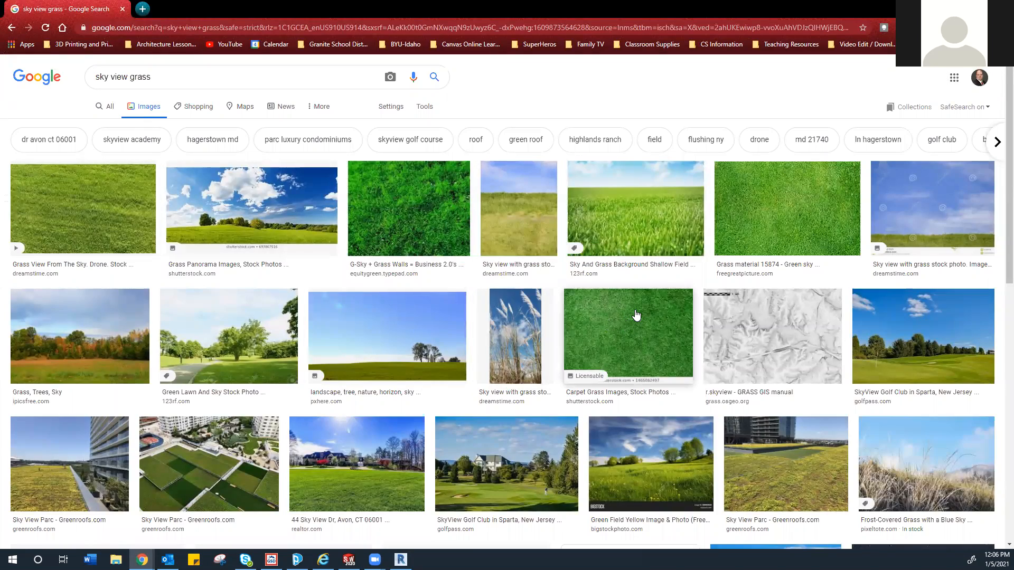
- Look through the "sky view grass" image results for a top-down grass texture
{"action": "scroll", "coordinate": [631, 337], "scroll_direction": "down", "scroll_amount": 2}
{"action": "scroll", "coordinate": [636, 314], "scroll_direction": "down", "scroll_amount": 5}
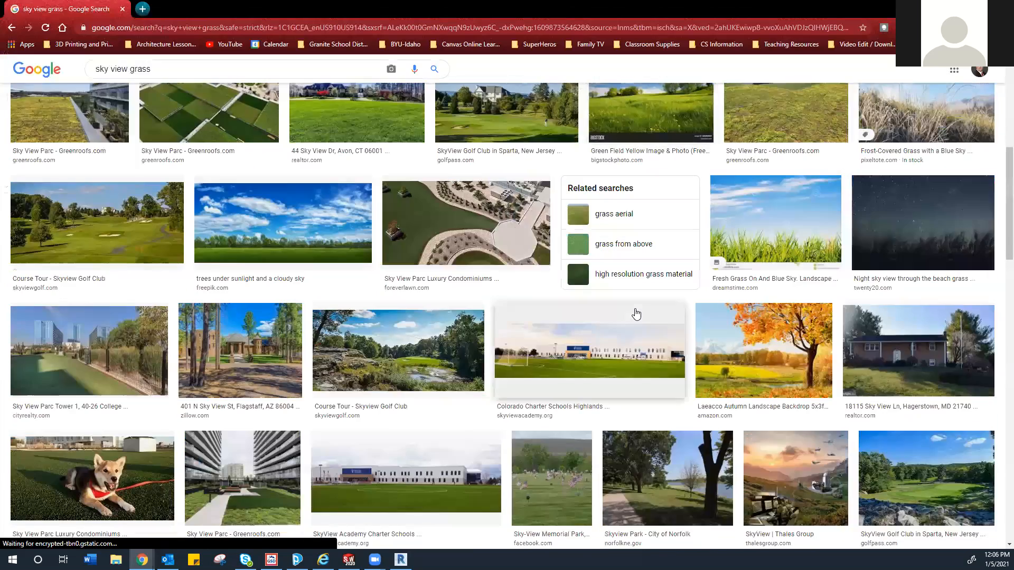
{"action": "scroll", "coordinate": [636, 313], "scroll_direction": "down", "scroll_amount": 5}
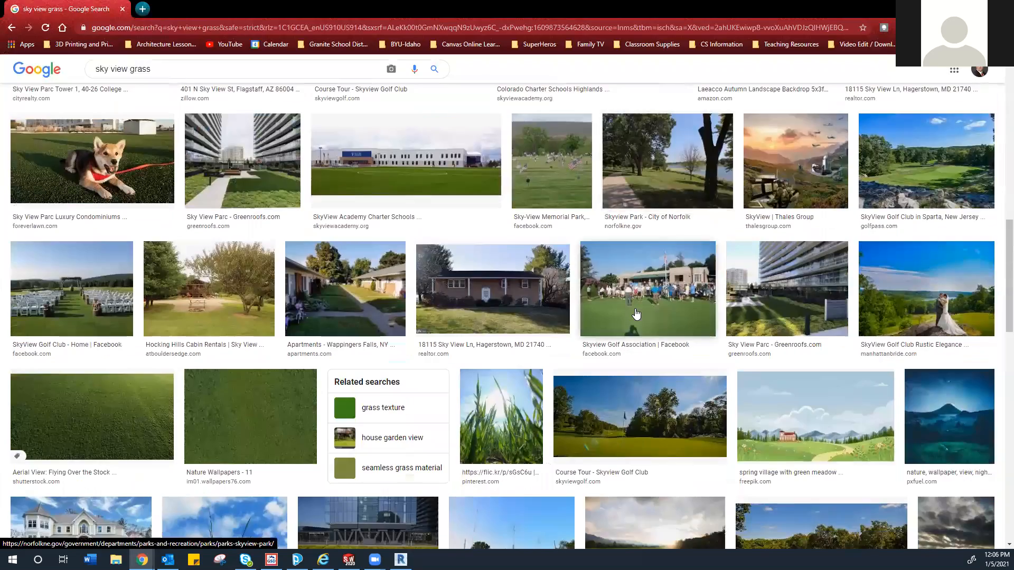
{"action": "scroll", "coordinate": [635, 315], "scroll_direction": "down", "scroll_amount": 5}
{"action": "scroll", "coordinate": [636, 314], "scroll_direction": "down", "scroll_amount": 8}
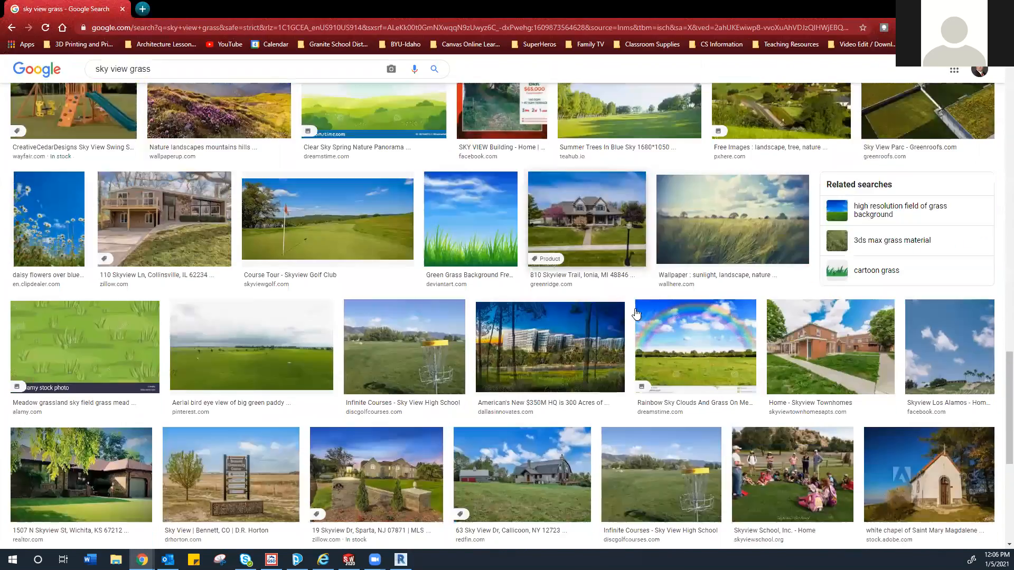
{"action": "scroll", "coordinate": [636, 313], "scroll_direction": "down", "scroll_amount": 3}
{"action": "scroll", "coordinate": [636, 314], "scroll_direction": "down", "scroll_amount": 4}
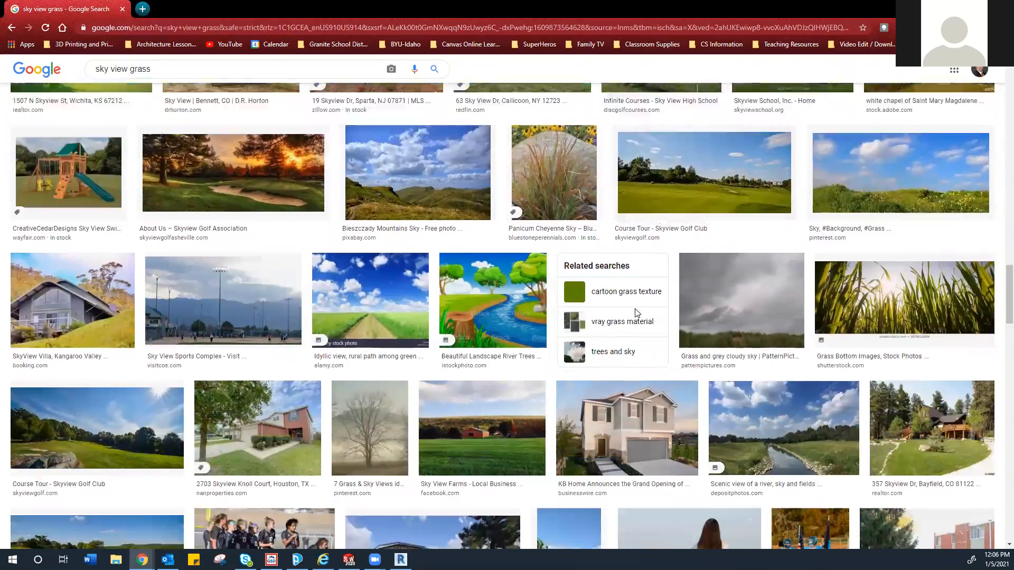
{"action": "scroll", "coordinate": [636, 314], "scroll_direction": "up", "scroll_amount": 10}
{"action": "scroll", "coordinate": [317, 144], "scroll_direction": "up", "scroll_amount": 6}
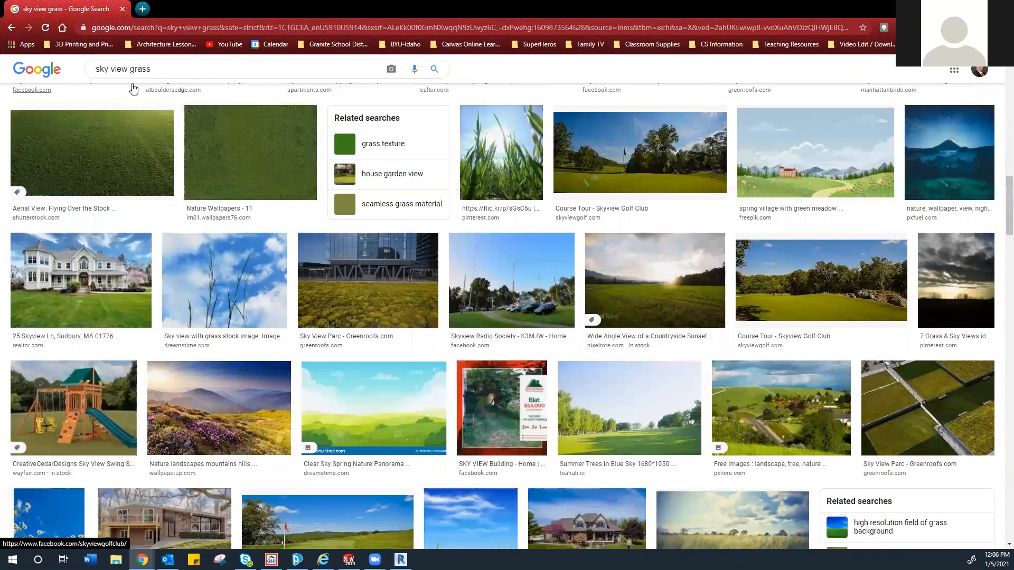
- Shorten the image search to just "grass" and run it again
{"action": "left_click_drag", "start_coordinate": [129, 70], "coordinate": [73, 78]}
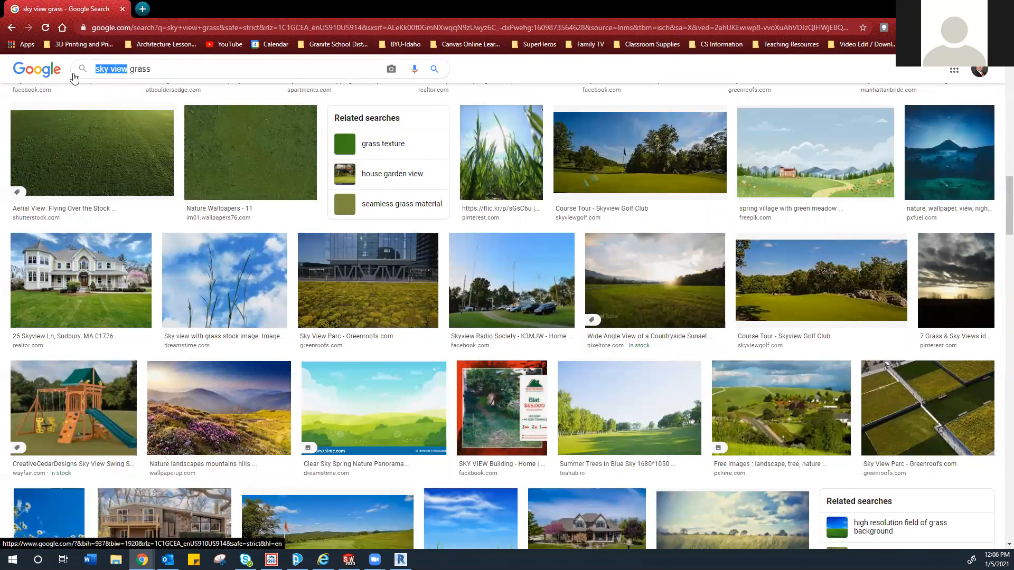
{"action": "key", "text": "BackSpace"}
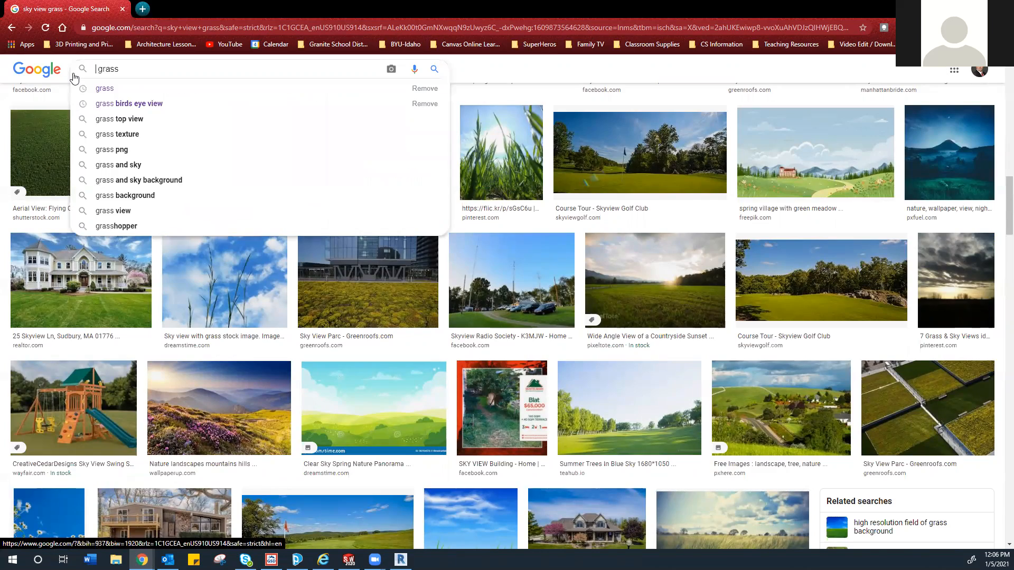
{"action": "key", "text": "Return"}
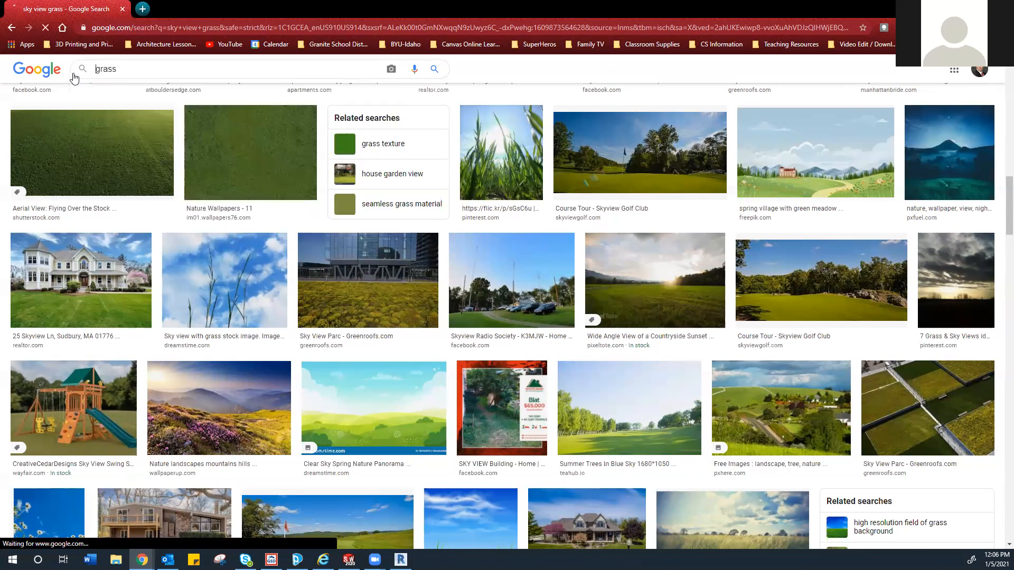
- Find a uniform top-down lawn texture among the results and preview the "generated grass texture or green lawn" image
{"action": "scroll", "coordinate": [465, 241], "scroll_direction": "down", "scroll_amount": 6}
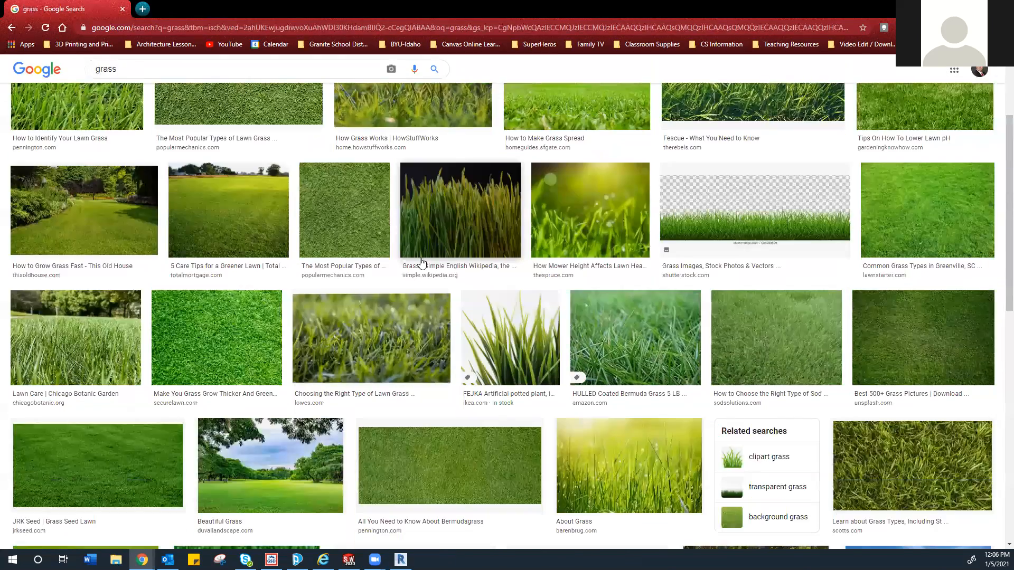
{"action": "scroll", "coordinate": [421, 263], "scroll_direction": "down", "scroll_amount": 20}
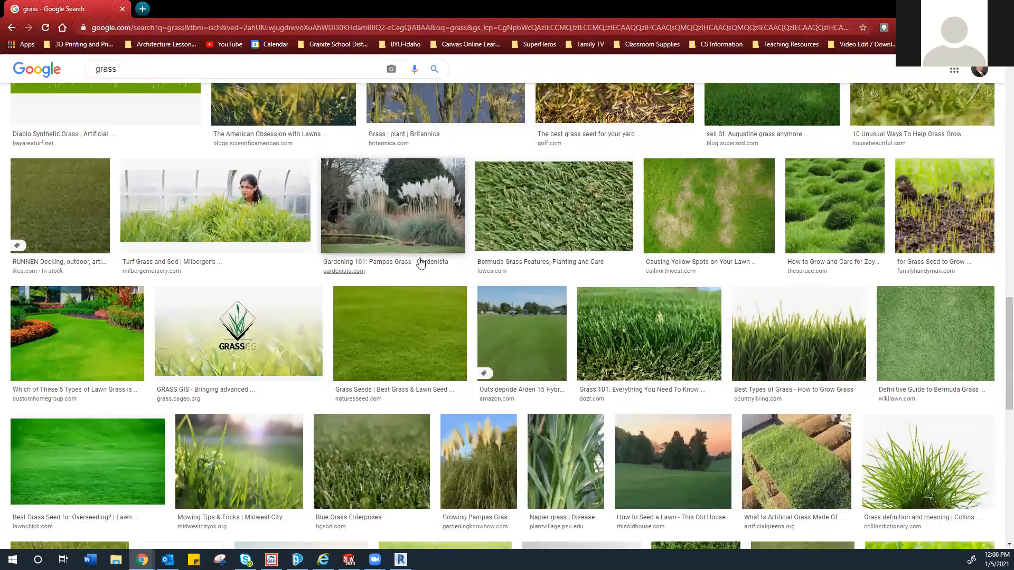
{"action": "scroll", "coordinate": [420, 263], "scroll_direction": "down", "scroll_amount": 9}
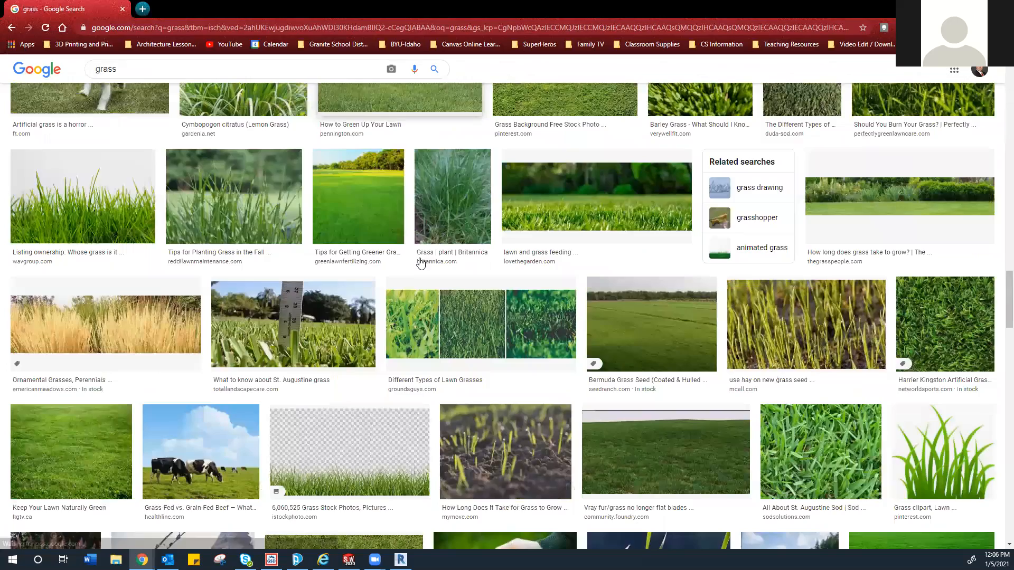
{"action": "scroll", "coordinate": [421, 263], "scroll_direction": "down", "scroll_amount": 5}
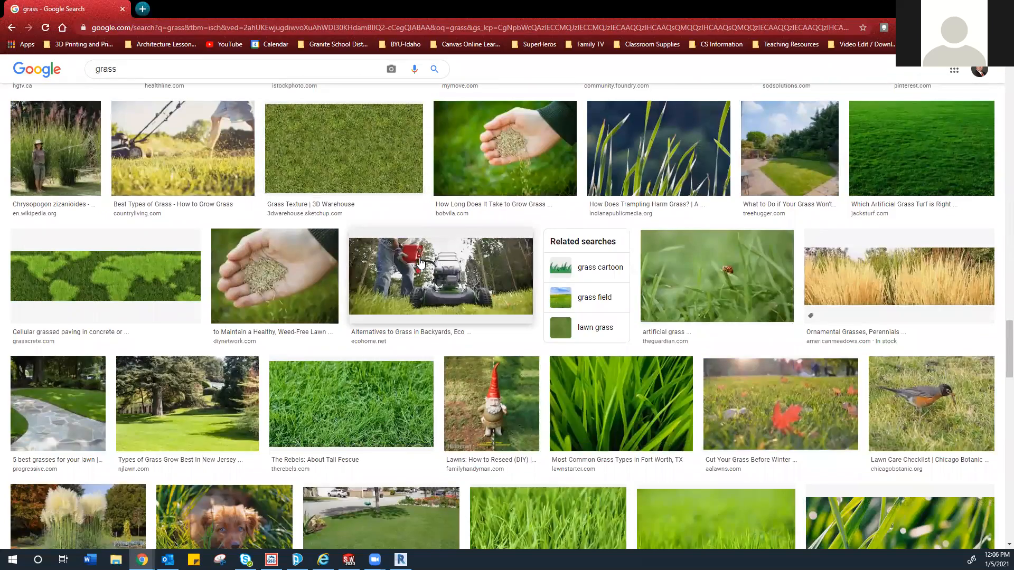
{"action": "scroll", "coordinate": [388, 369], "scroll_direction": "down", "scroll_amount": 3}
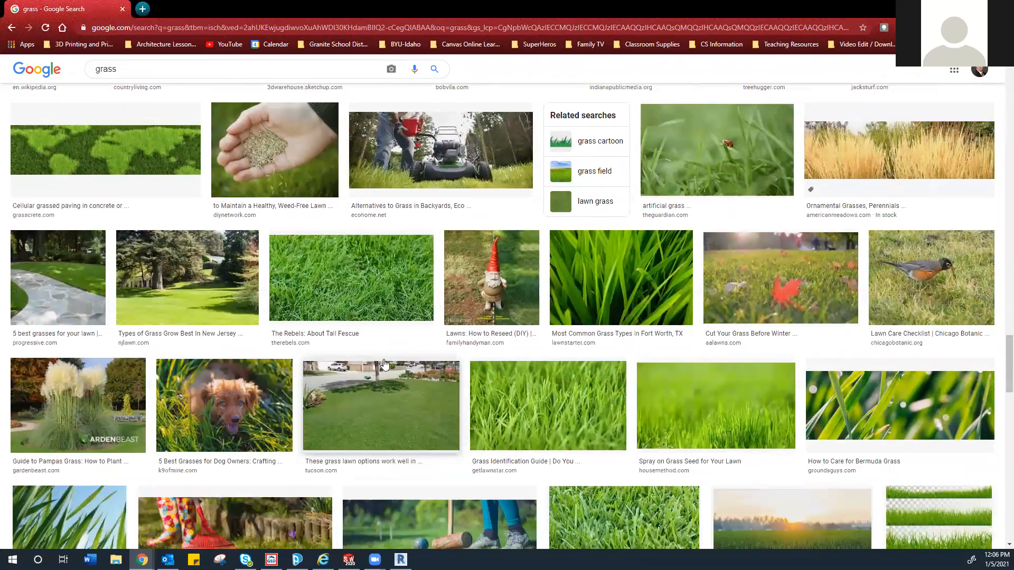
{"action": "scroll", "coordinate": [384, 365], "scroll_direction": "down", "scroll_amount": 10}
{"action": "scroll", "coordinate": [385, 364], "scroll_direction": "down", "scroll_amount": 2}
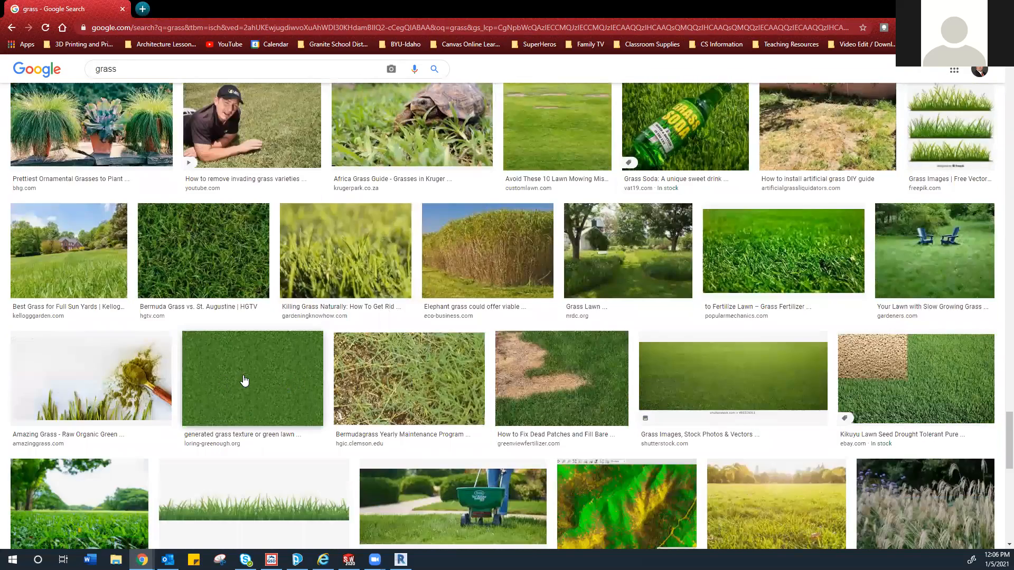
{"action": "left_click", "coordinate": [245, 380]}
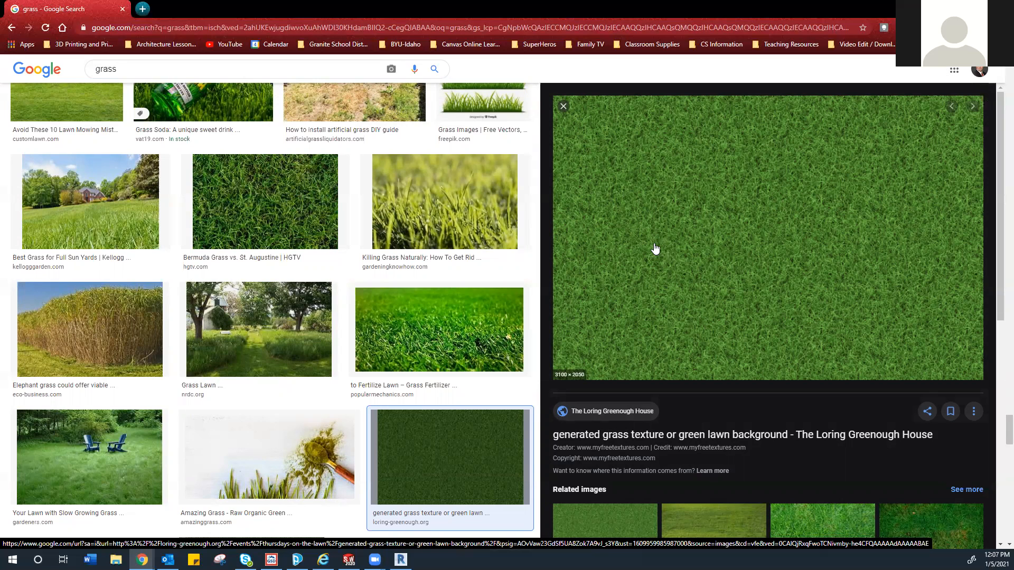
- Save the previewed grass image to the OneDrive Desktop folder as the JPEG grass-free-texture
{"action": "right_click", "coordinate": [655, 248]}
{"action": "left_click", "coordinate": [702, 350]}
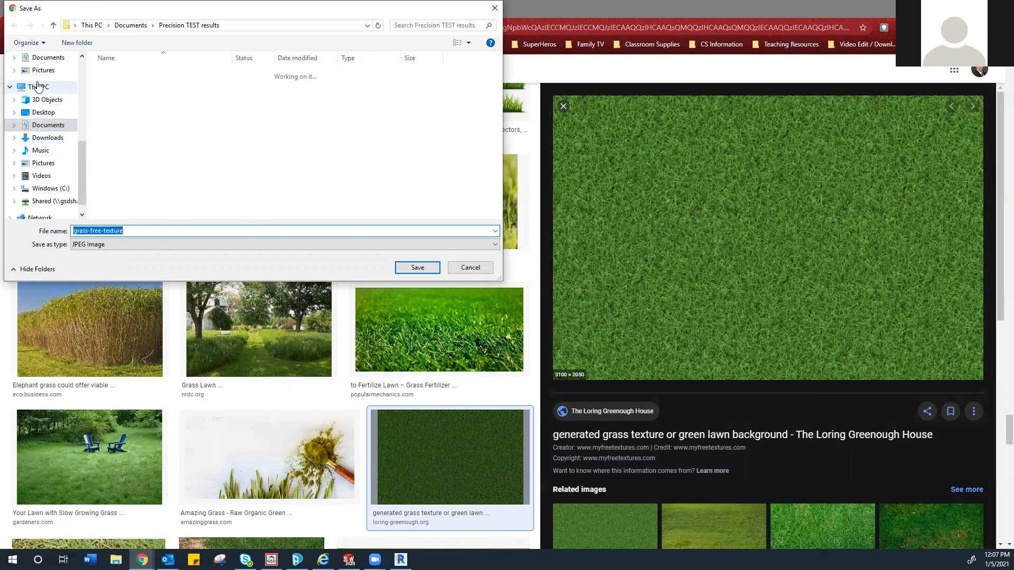
{"action": "scroll", "coordinate": [45, 108], "scroll_direction": "up", "scroll_amount": 2}
{"action": "left_click", "coordinate": [49, 116]}
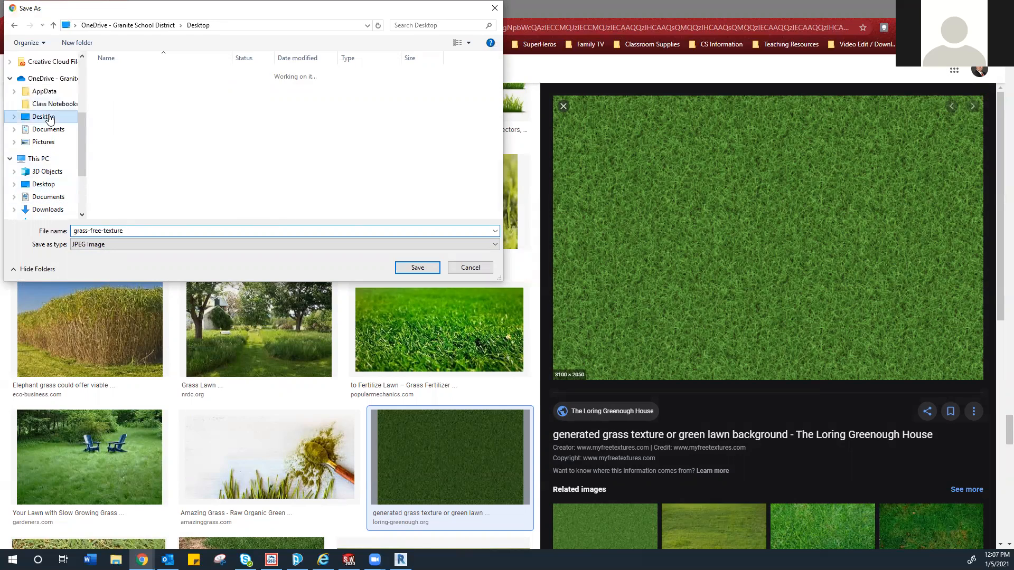
{"action": "scroll", "coordinate": [197, 168], "scroll_direction": "down", "scroll_amount": 3}
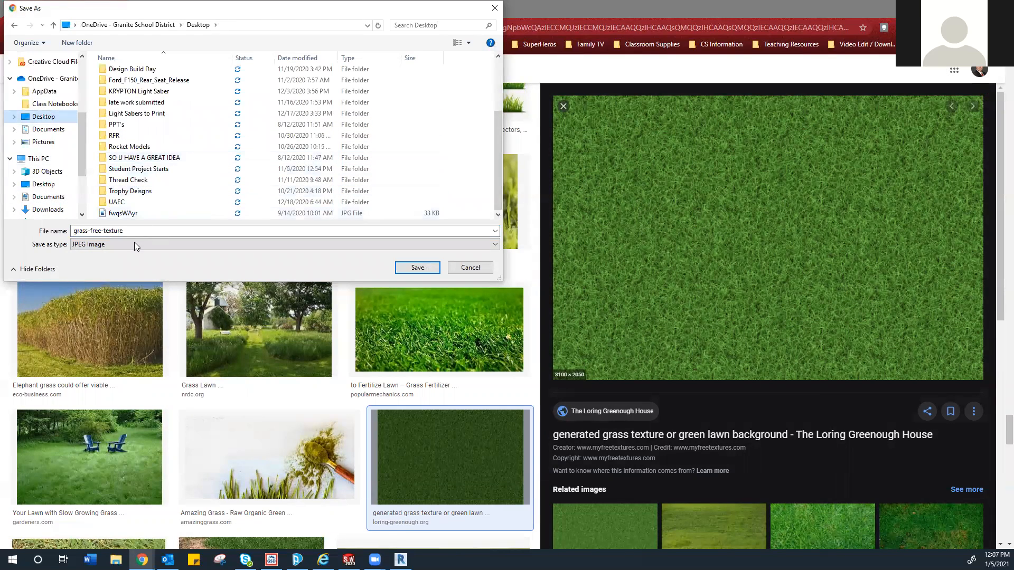
{"action": "left_click", "coordinate": [397, 268]}
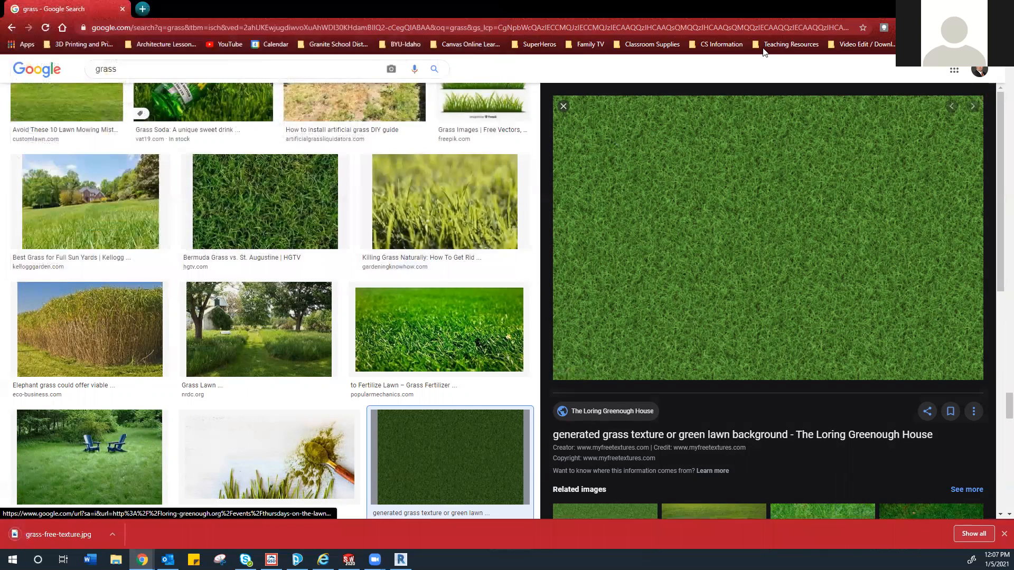
- Switch back to Revit and load grass-free-texture.jpg from the Desktop as the Grass material's appearance image
{"action": "key", "text": "alt+Tab"}
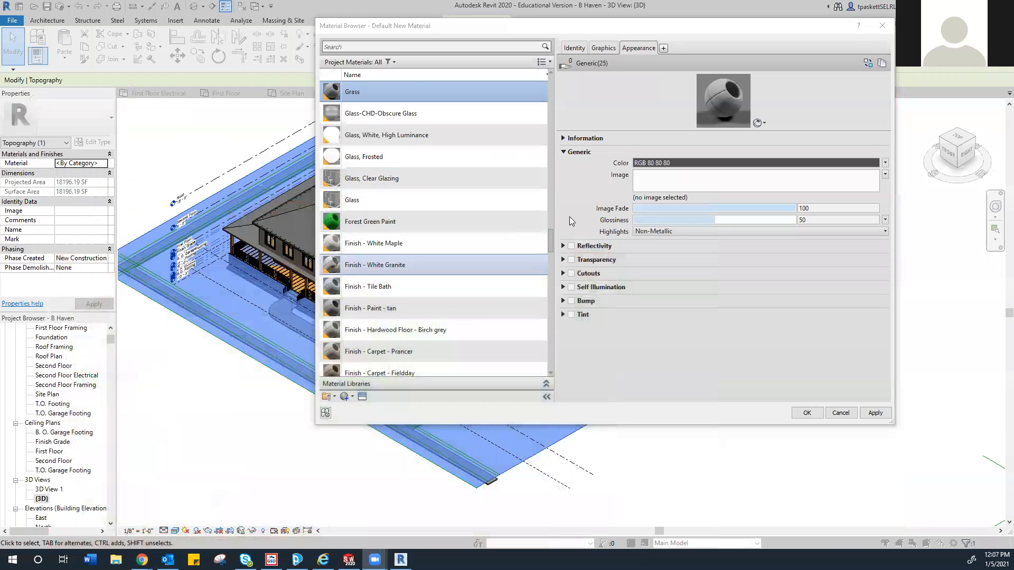
{"action": "left_click", "coordinate": [656, 199]}
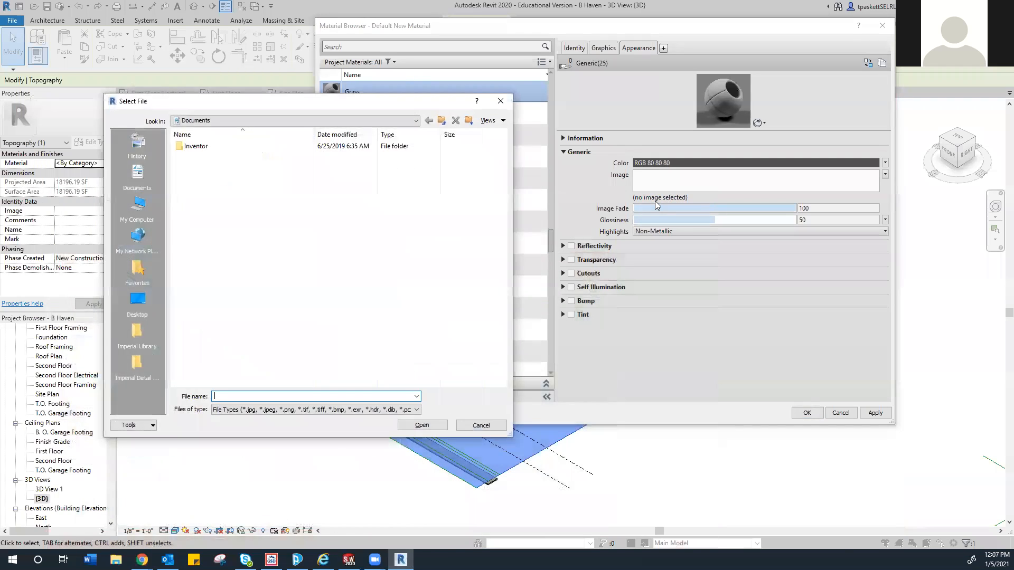
{"action": "left_click", "coordinate": [157, 296]}
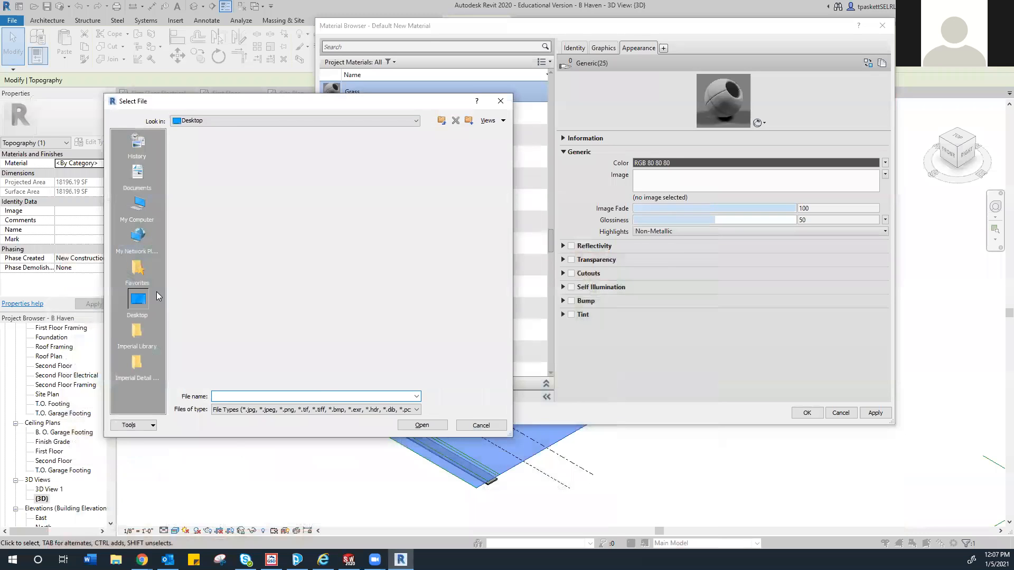
{"action": "scroll", "coordinate": [232, 290], "scroll_direction": "down", "scroll_amount": 3}
{"action": "scroll", "coordinate": [232, 290], "scroll_direction": "down", "scroll_amount": 1}
{"action": "left_click", "coordinate": [208, 357]}
{"action": "left_click", "coordinate": [443, 427]}
{"action": "mouse_move", "coordinate": [728, 186]}
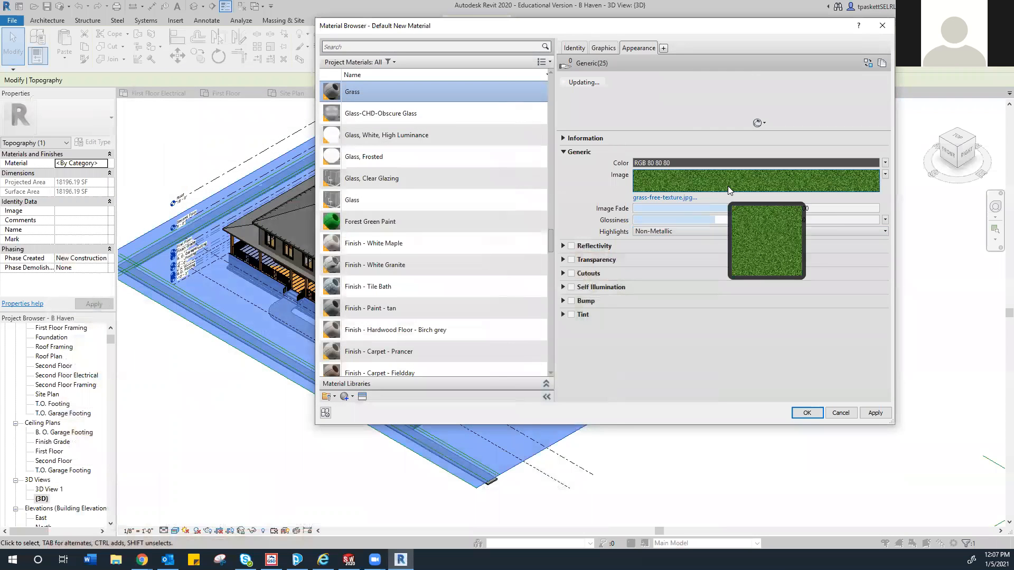
- Apply the Grass material changes, assign the material to the toposurface and clear the selection
{"action": "left_click", "coordinate": [871, 415]}
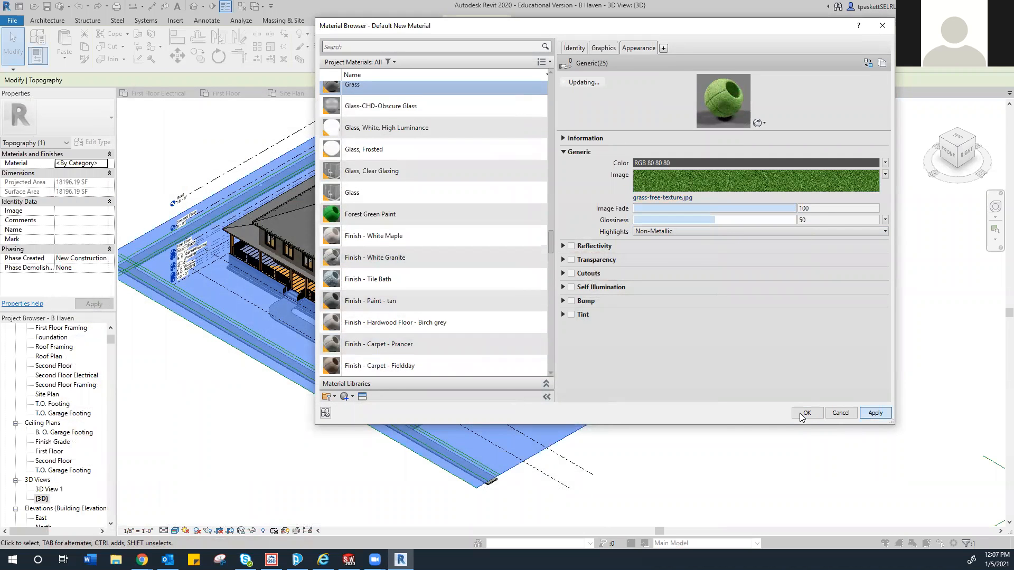
{"action": "left_click", "coordinate": [802, 417]}
{"action": "left_click", "coordinate": [734, 423]}
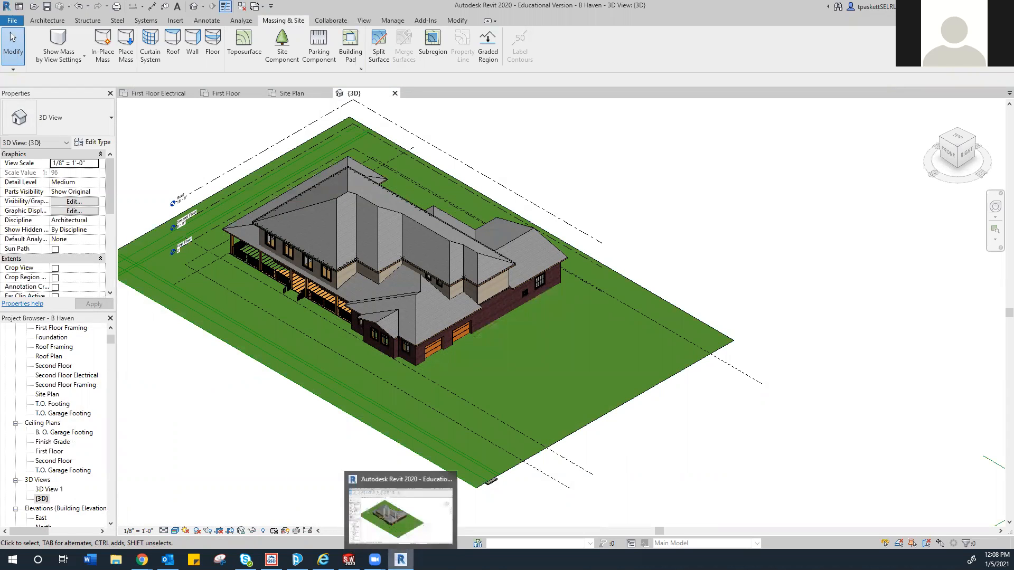
- Open the South building elevation view
{"action": "mouse_move", "coordinate": [112, 346]}
{"action": "left_mouse_down"}
{"action": "mouse_move", "coordinate": [112, 391]}
{"action": "mouse_move", "coordinate": [108, 341]}
{"action": "left_mouse_up"}
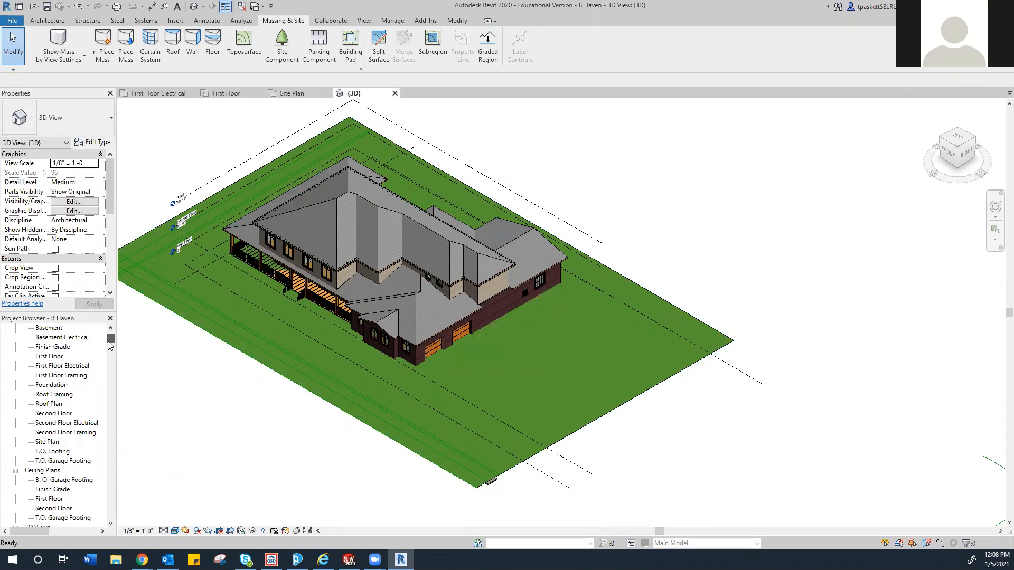
{"action": "scroll", "coordinate": [61, 441], "scroll_direction": "up", "scroll_amount": 1}
{"action": "scroll", "coordinate": [61, 441], "scroll_direction": "down", "scroll_amount": 2}
{"action": "scroll", "coordinate": [61, 444], "scroll_direction": "down", "scroll_amount": 3}
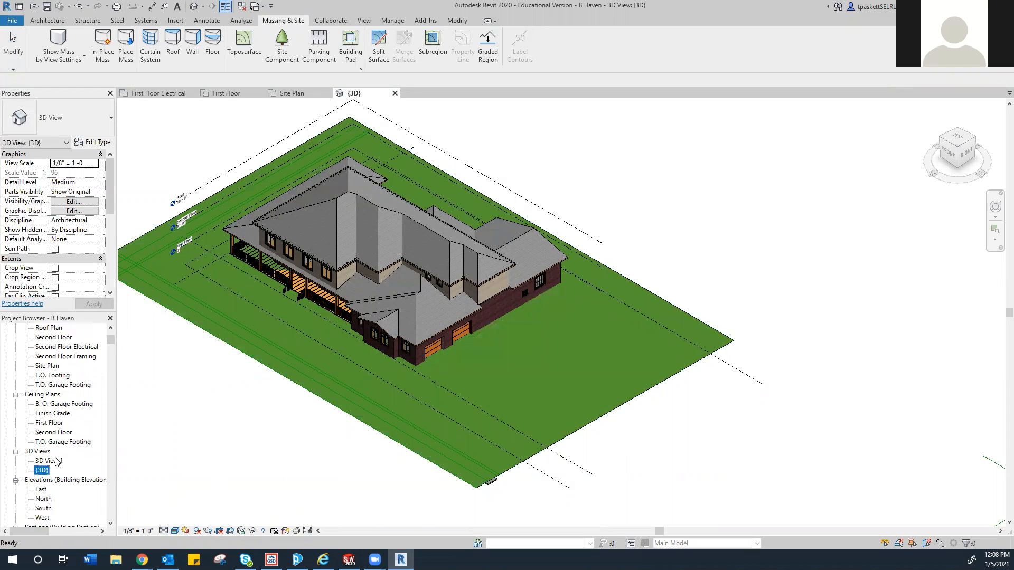
{"action": "double_click", "coordinate": [44, 480]}
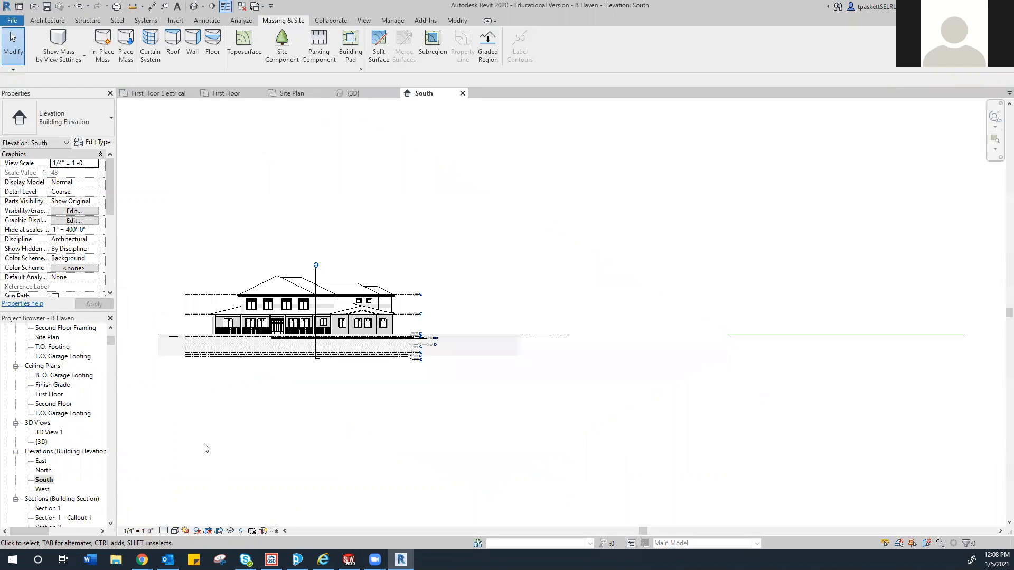
- Move the toposurface straight down from the First Floor level to the Finish Grade level at -1' - 11"
{"action": "scroll", "coordinate": [442, 317], "scroll_direction": "up", "scroll_amount": 4}
{"action": "scroll", "coordinate": [443, 312], "scroll_direction": "up", "scroll_amount": 2}
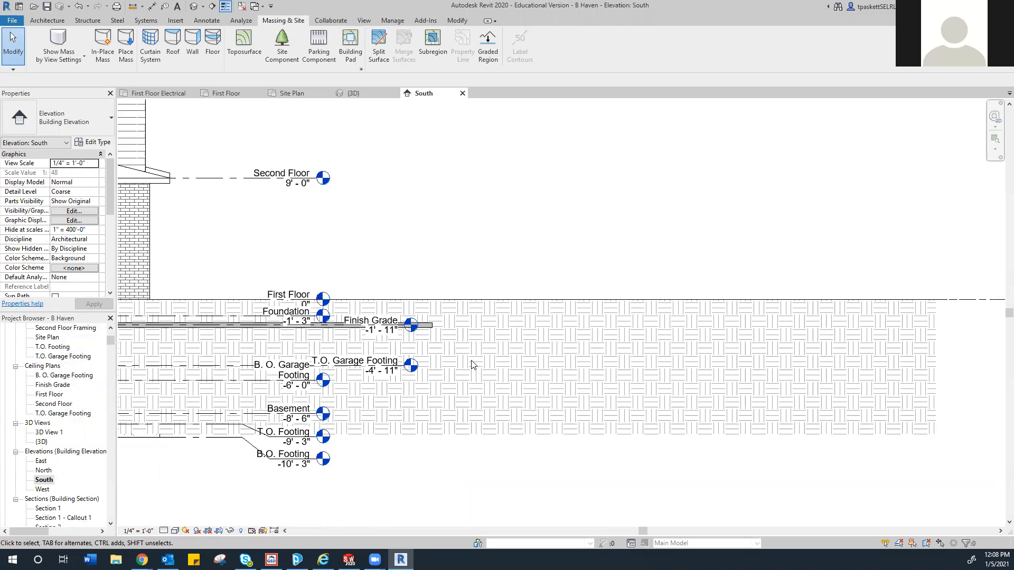
{"action": "scroll", "coordinate": [303, 359], "scroll_direction": "up", "scroll_amount": 1}
{"action": "middle_click_drag", "start_coordinate": [303, 359], "coordinate": [490, 344]}
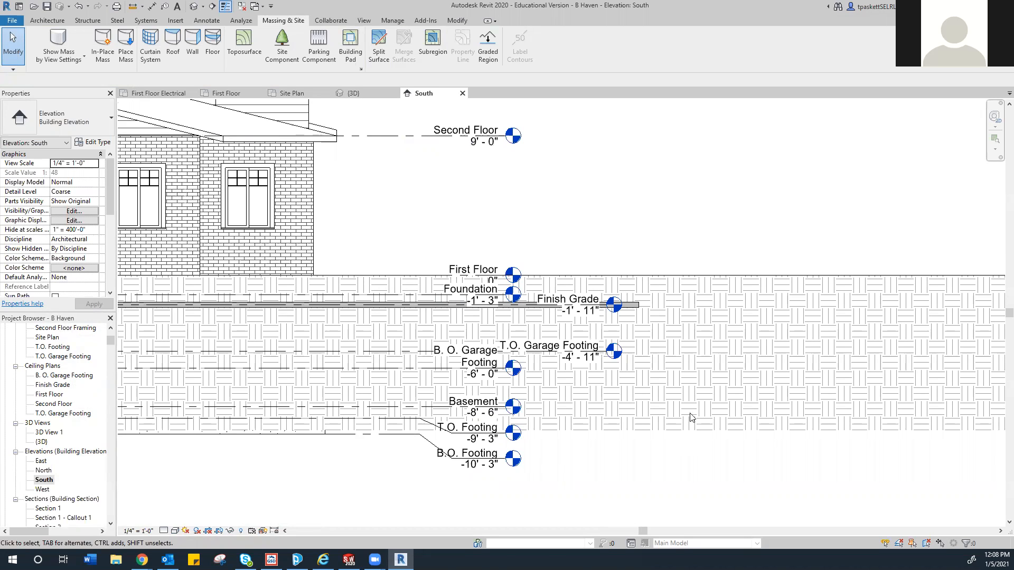
{"action": "left_click", "coordinate": [698, 279]}
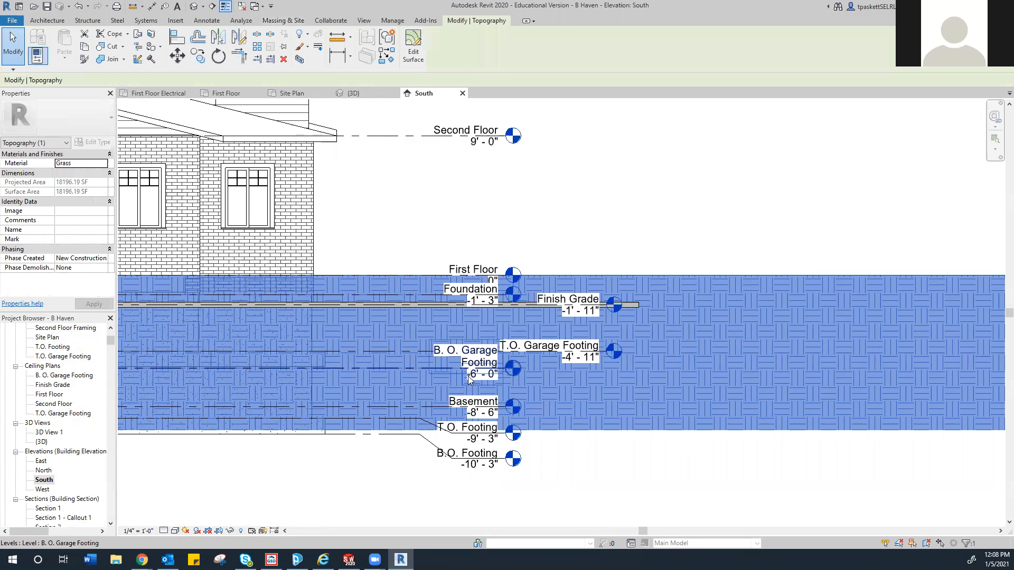
{"action": "left_click", "coordinate": [177, 57]}
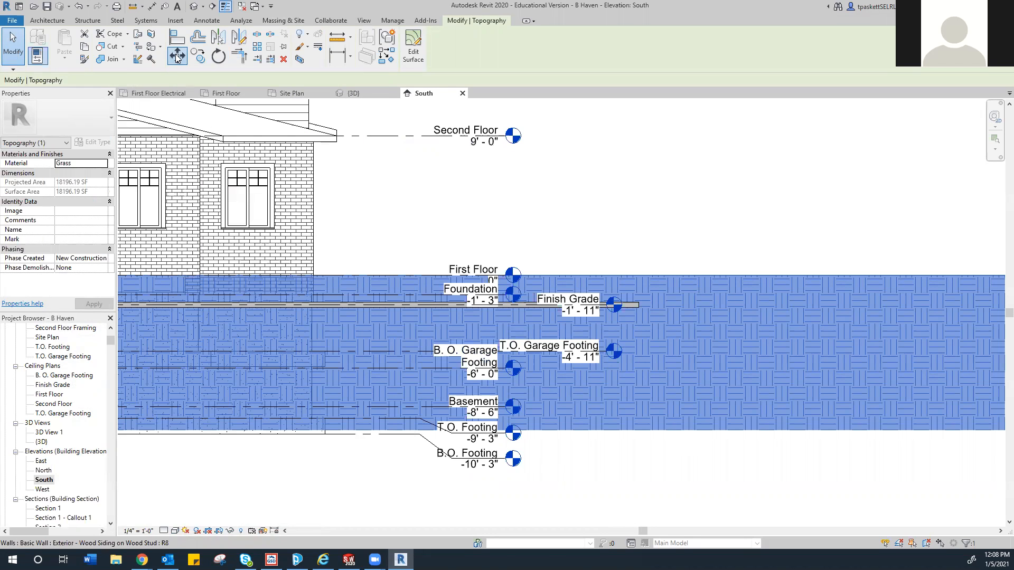
{"action": "scroll", "coordinate": [384, 287], "scroll_direction": "up", "scroll_amount": 3}
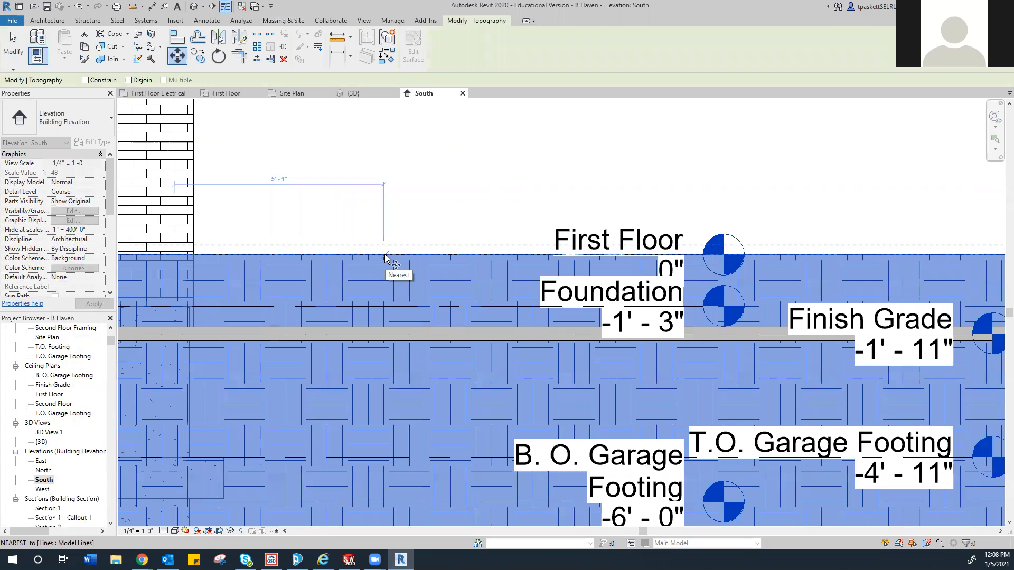
{"action": "left_click", "coordinate": [385, 257]}
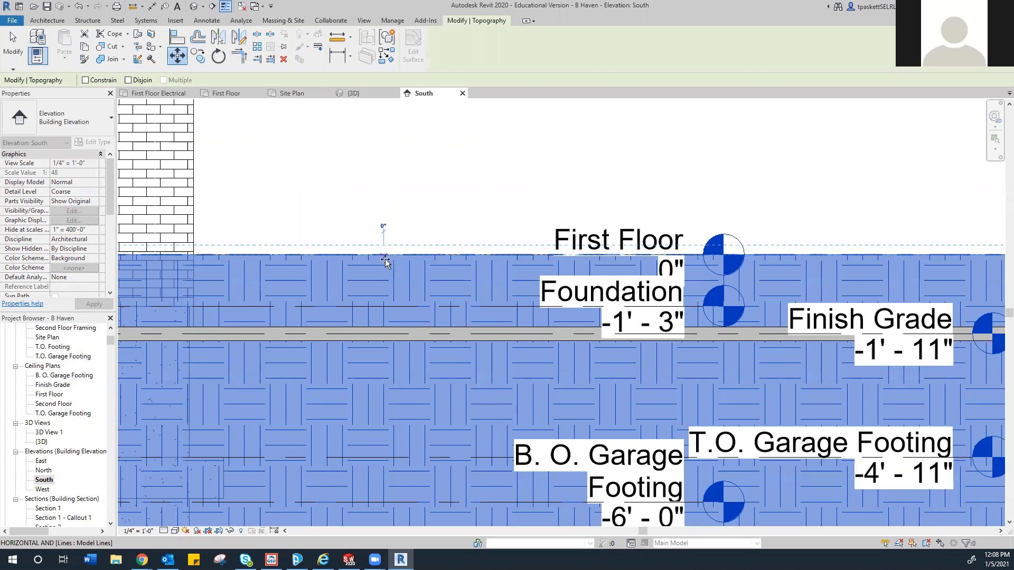
{"action": "left_click", "coordinate": [381, 333]}
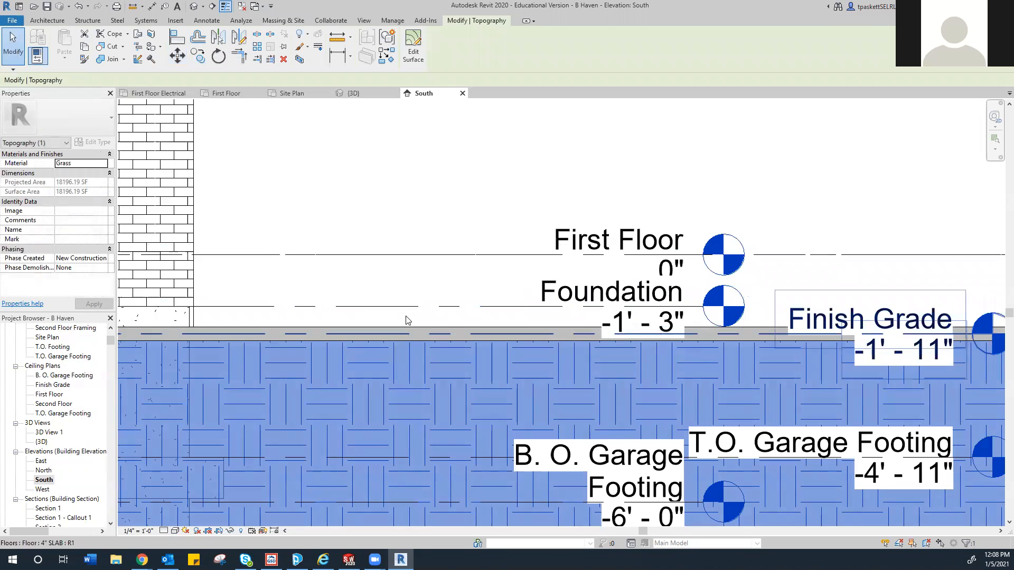
{"action": "scroll", "coordinate": [402, 317], "scroll_direction": "down", "scroll_amount": 3}
{"action": "scroll", "coordinate": [402, 311], "scroll_direction": "down", "scroll_amount": 2}
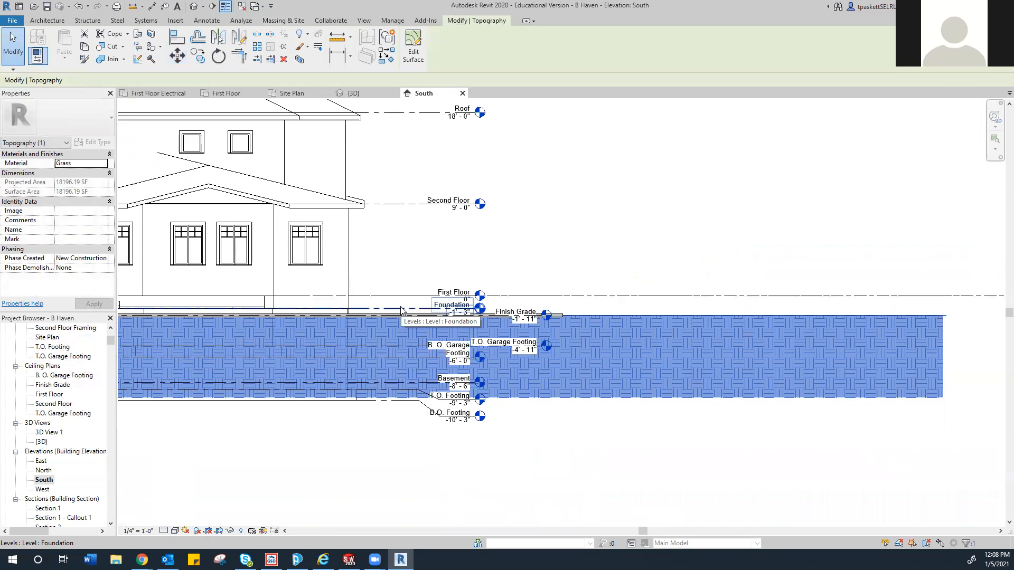
- Return to the {3D} view, deselect the toposurface and set the view's visual style to Shaded
{"action": "left_click", "coordinate": [371, 100]}
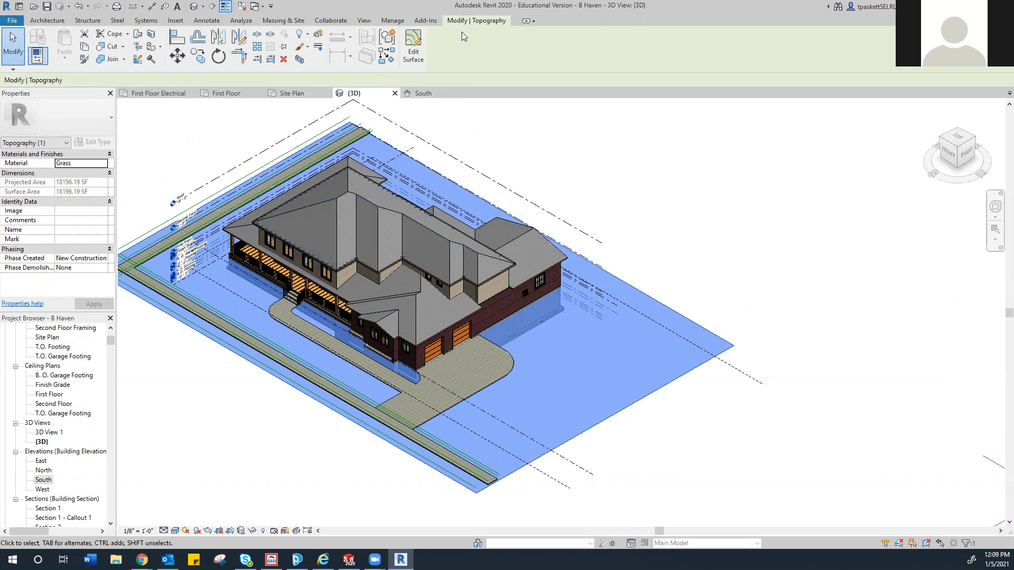
{"action": "left_click", "coordinate": [467, 121]}
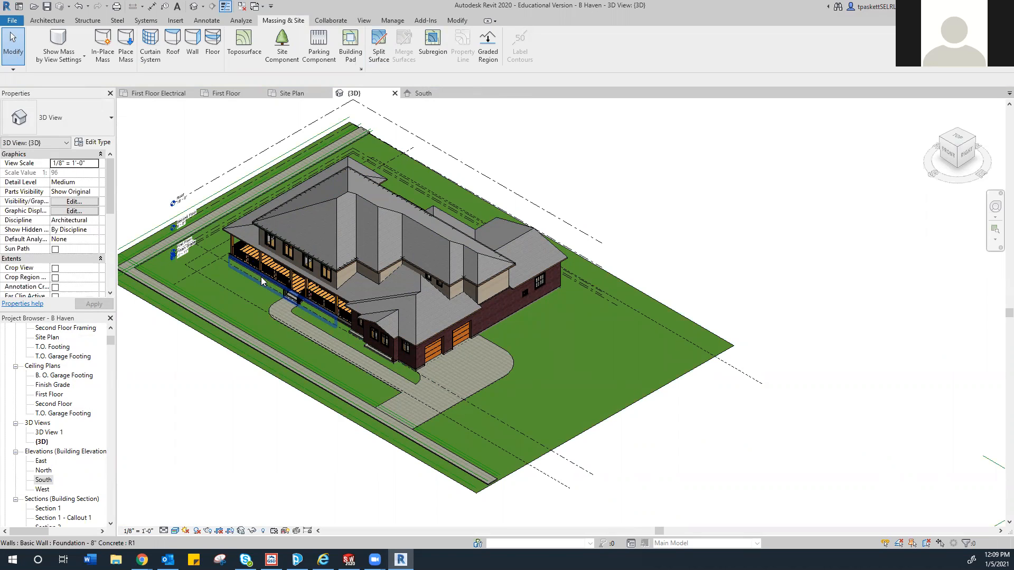
{"action": "left_click", "coordinate": [174, 531]}
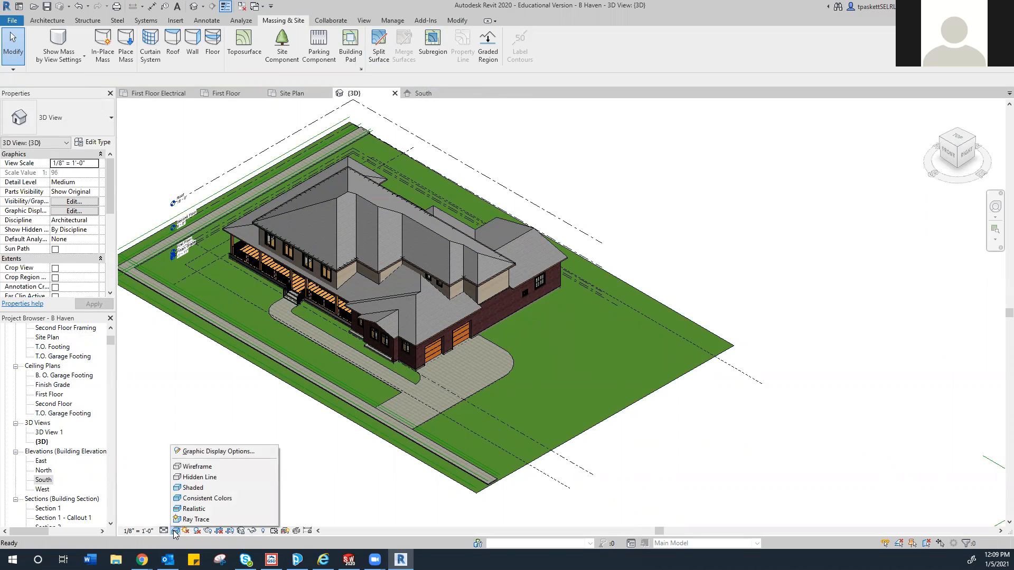
{"action": "left_click", "coordinate": [192, 487]}
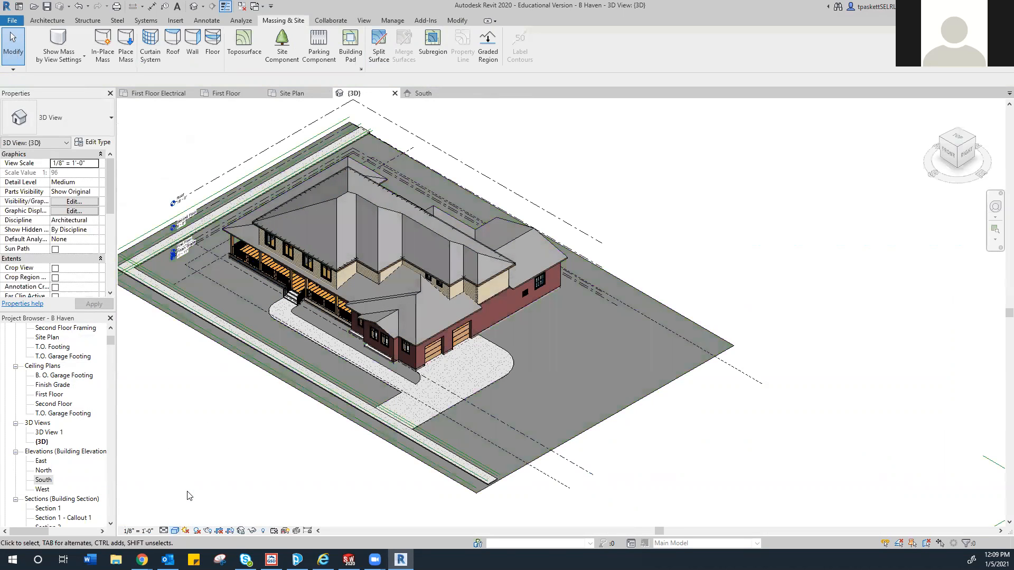
- Preview the Consistent Colors visual style in the 3D view, and set the view to Realistic
{"action": "left_click", "coordinate": [175, 531]}
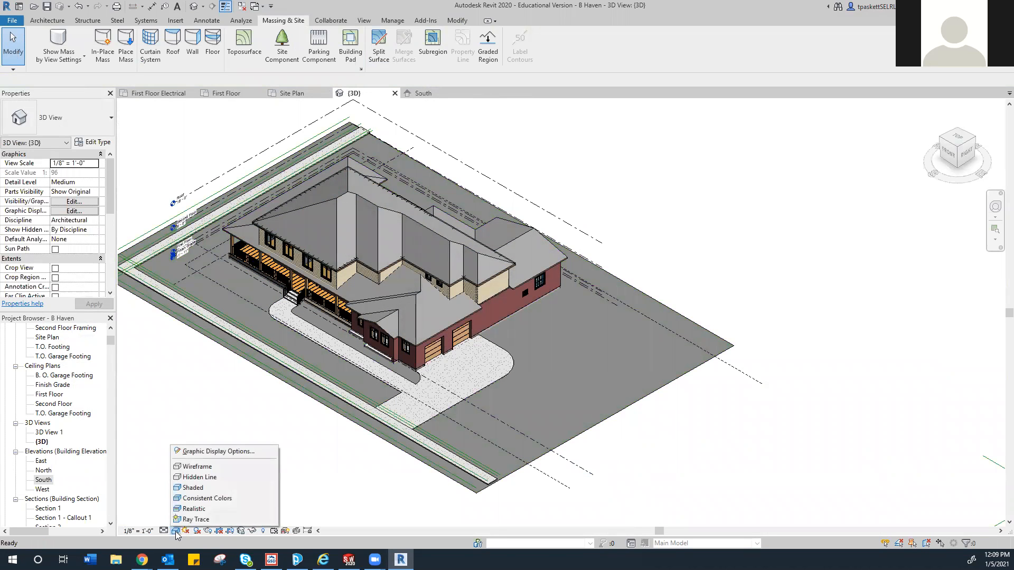
{"action": "left_click", "coordinate": [190, 499]}
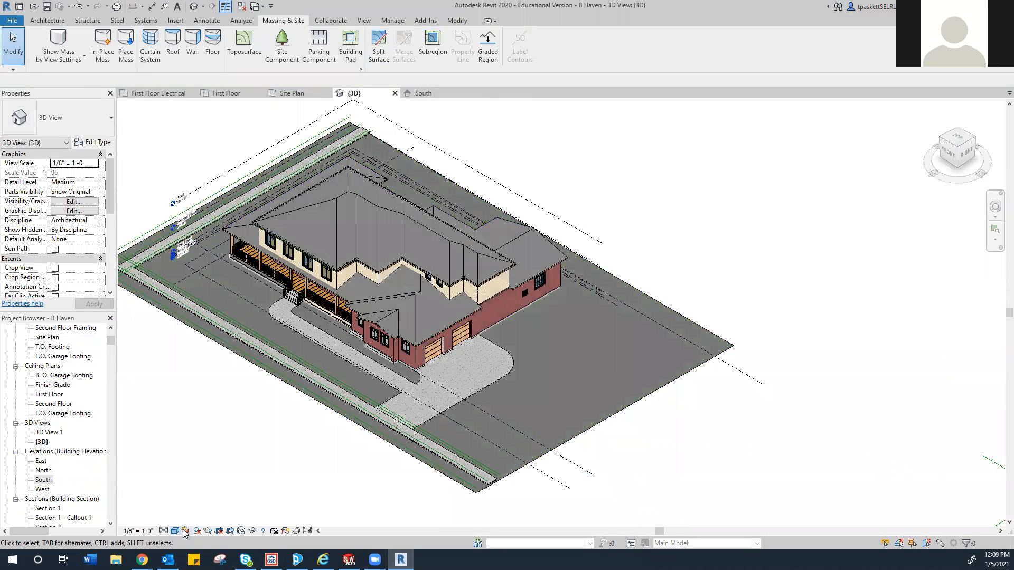
{"action": "left_click", "coordinate": [175, 531]}
{"action": "left_click", "coordinate": [188, 511]}
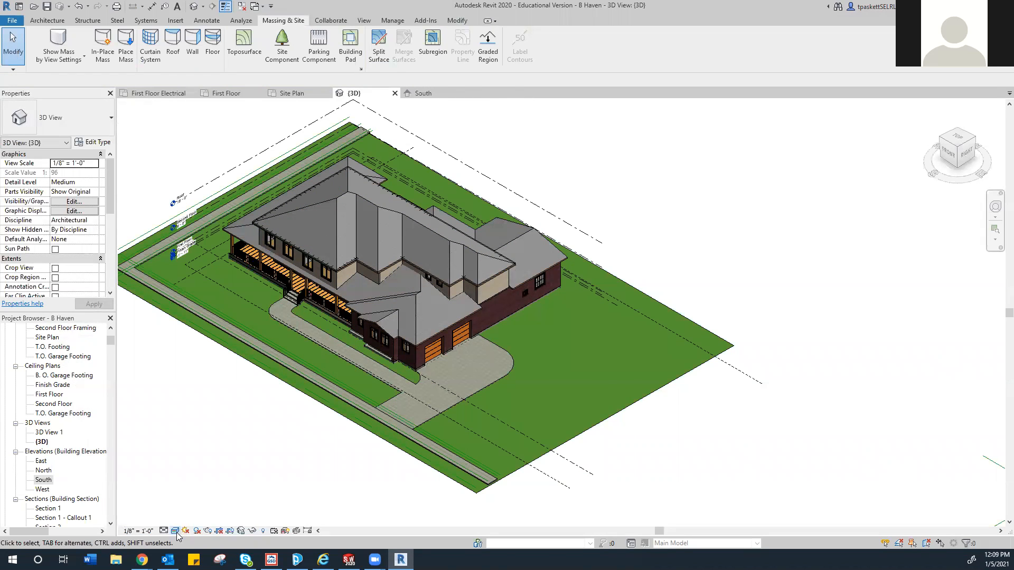
{"action": "left_click", "coordinate": [175, 530]}
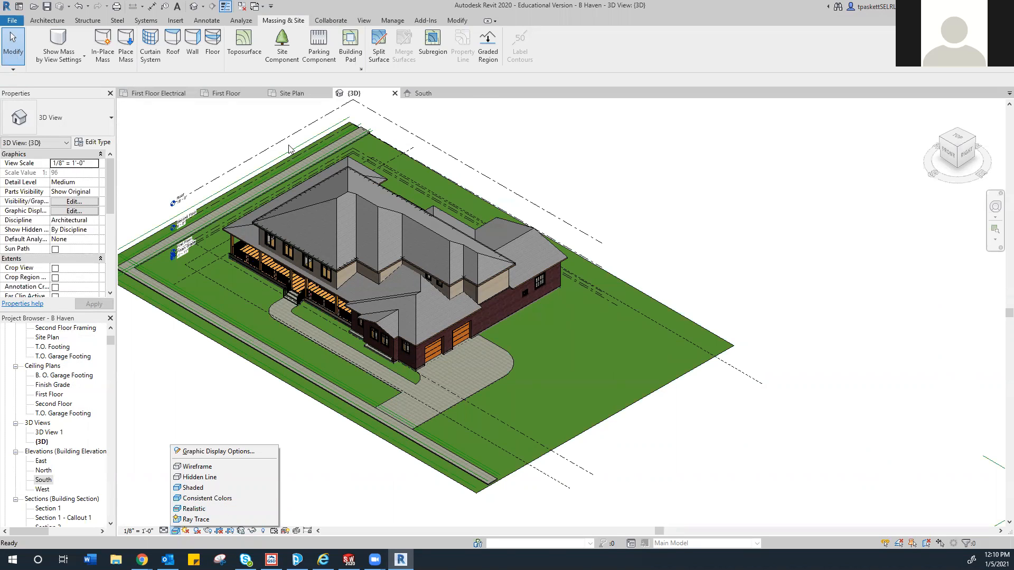
- Open the Site Plan floor plan view with the whole lot in sight
{"action": "left_click", "coordinate": [289, 91]}
{"action": "scroll", "coordinate": [370, 372], "scroll_direction": "down", "scroll_amount": 5}
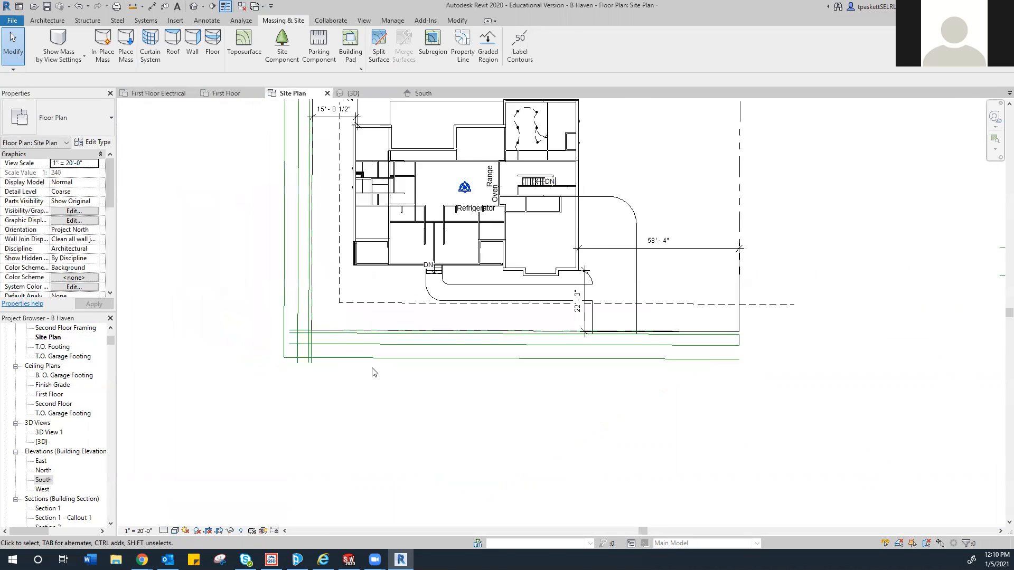
{"action": "scroll", "coordinate": [373, 372], "scroll_direction": "down", "scroll_amount": 3}
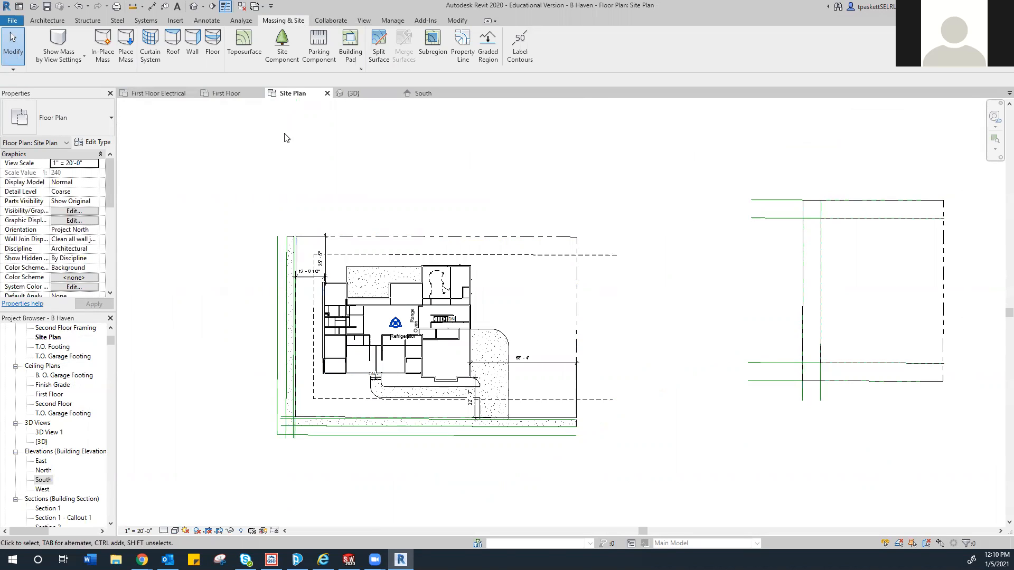
- Start a building pad and use Pick Walls to add boundary lines along the house's rear exterior walls and its east wall
{"action": "left_click", "coordinate": [351, 48]}
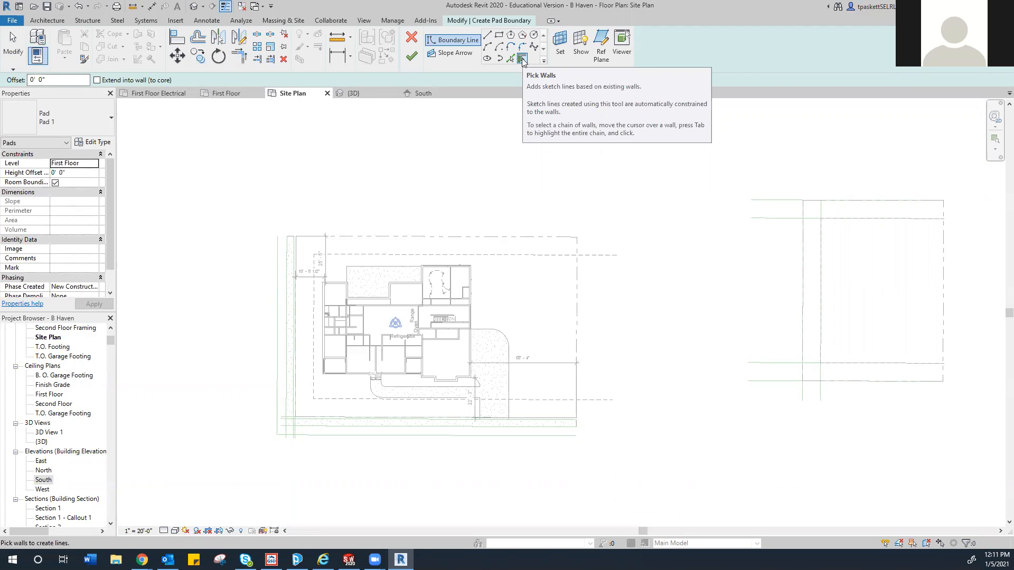
{"action": "scroll", "coordinate": [369, 316], "scroll_direction": "up", "scroll_amount": 5}
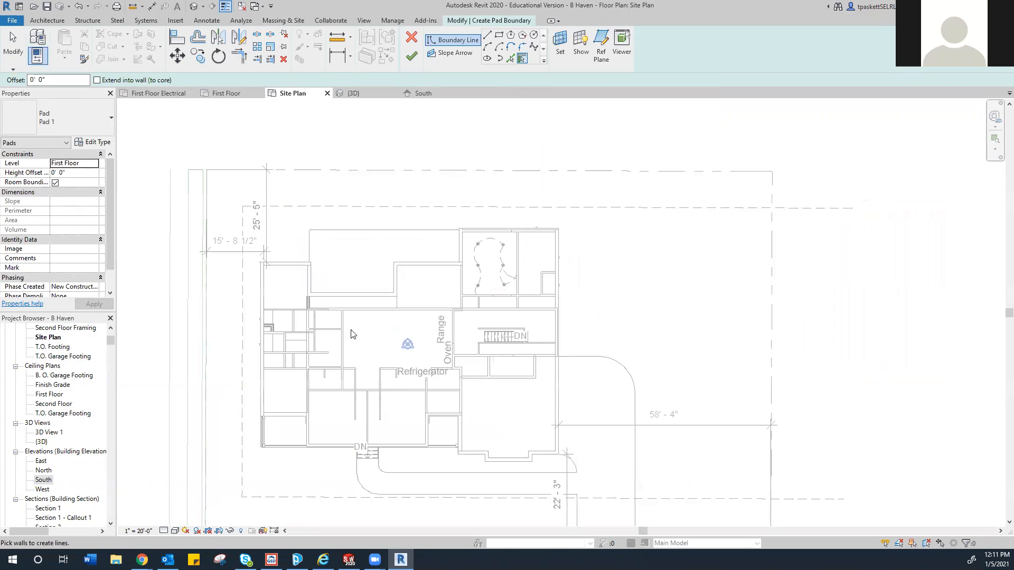
{"action": "left_click", "coordinate": [241, 215]}
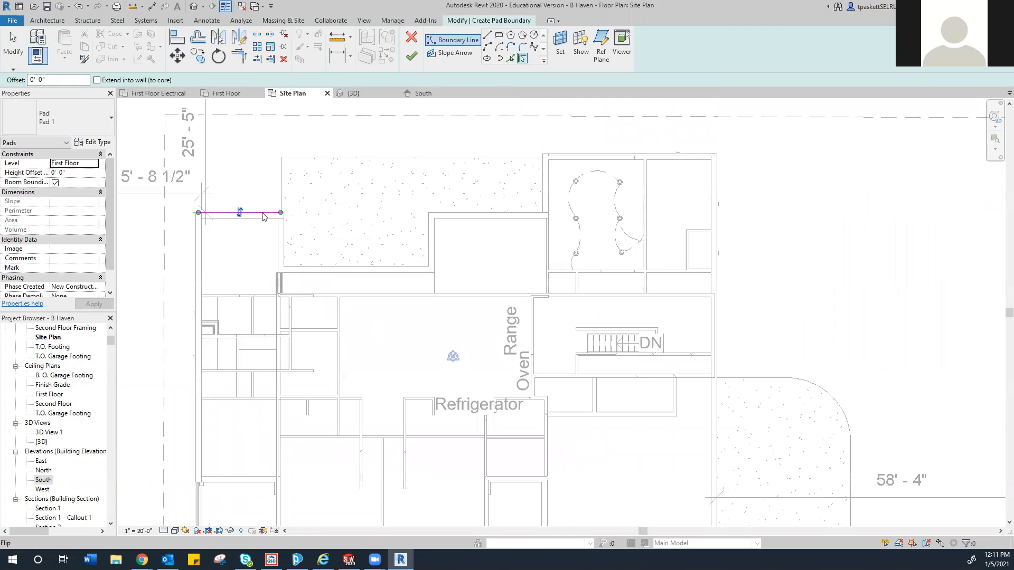
{"action": "left_click", "coordinate": [285, 238]}
{"action": "left_click", "coordinate": [344, 266]}
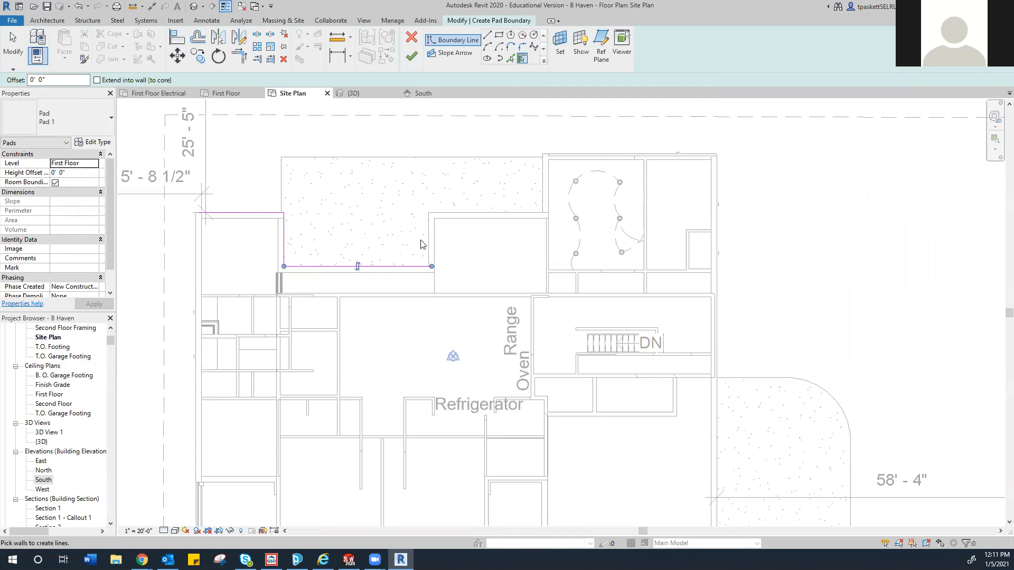
{"action": "left_click", "coordinate": [431, 240]}
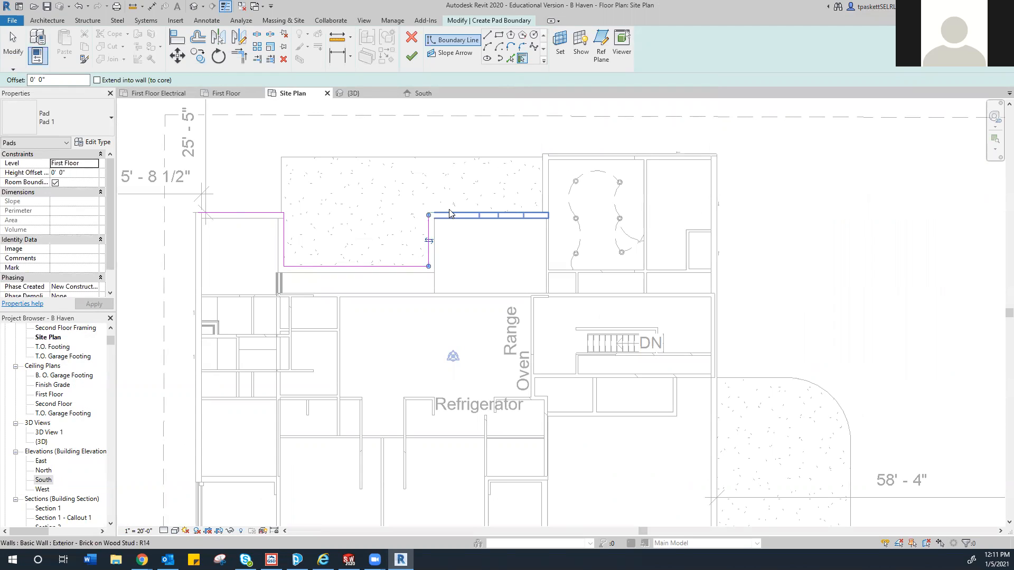
{"action": "left_click", "coordinate": [451, 214]}
{"action": "left_click", "coordinate": [544, 187]}
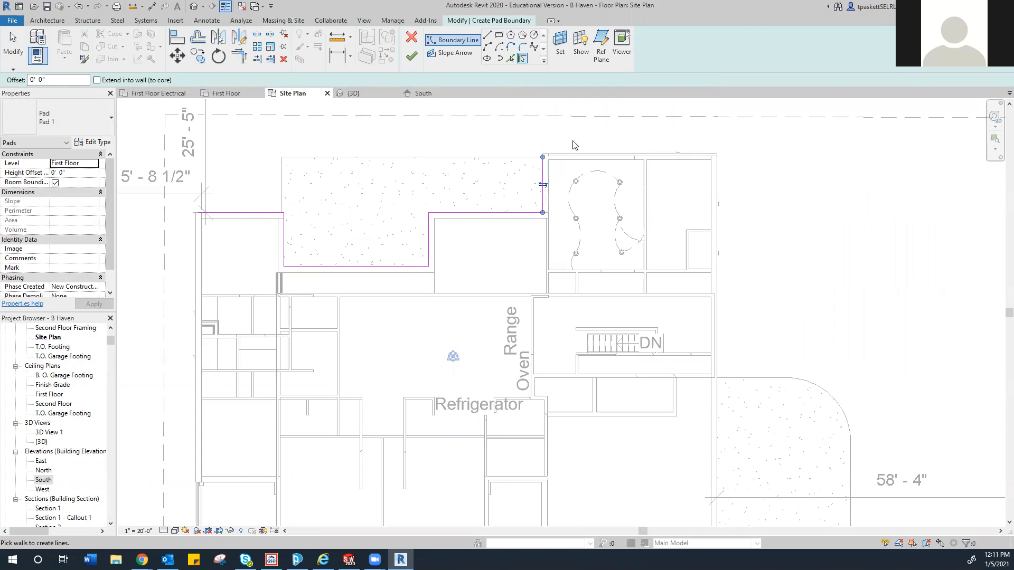
{"action": "left_click", "coordinate": [578, 155]}
{"action": "left_click", "coordinate": [718, 201]}
- Add pad boundary lines along the garage's front walls and bump-out, the house's central front wall and the west exterior wall
{"action": "middle_click_drag", "start_coordinate": [715, 452], "coordinate": [696, 269]}
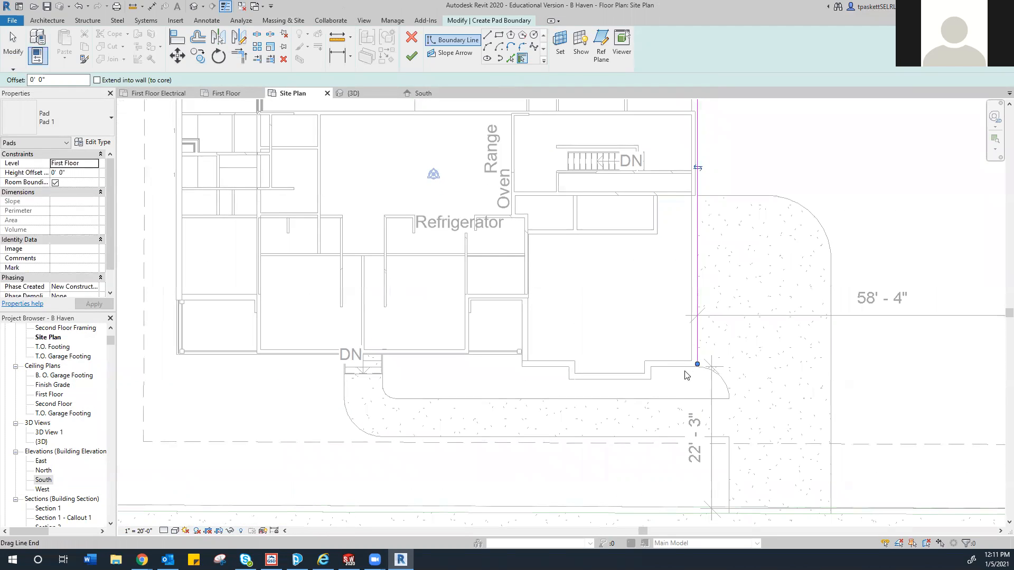
{"action": "left_click", "coordinate": [657, 378]}
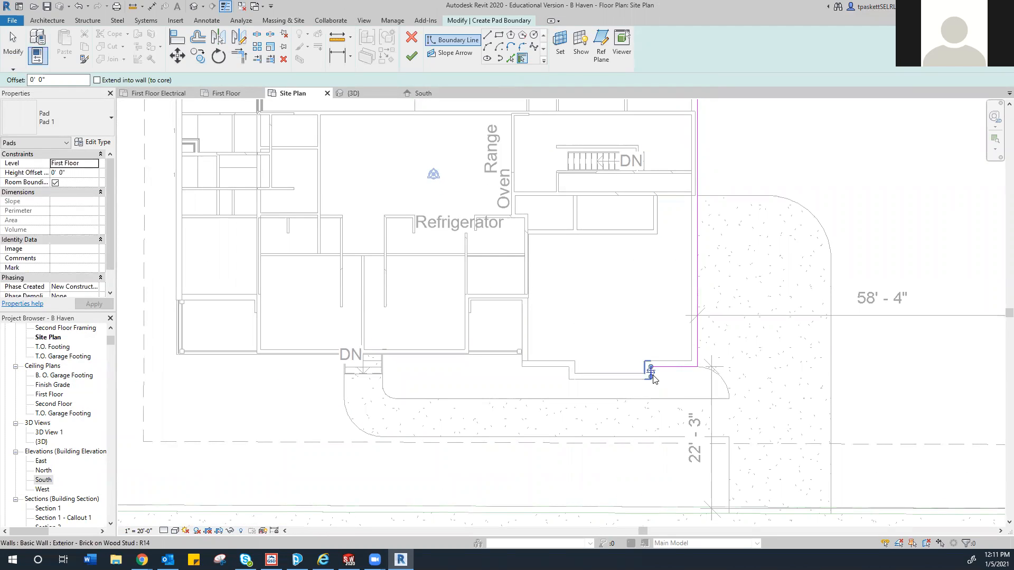
{"action": "left_click", "coordinate": [636, 384]}
{"action": "scroll", "coordinate": [572, 381], "scroll_direction": "up", "scroll_amount": 2}
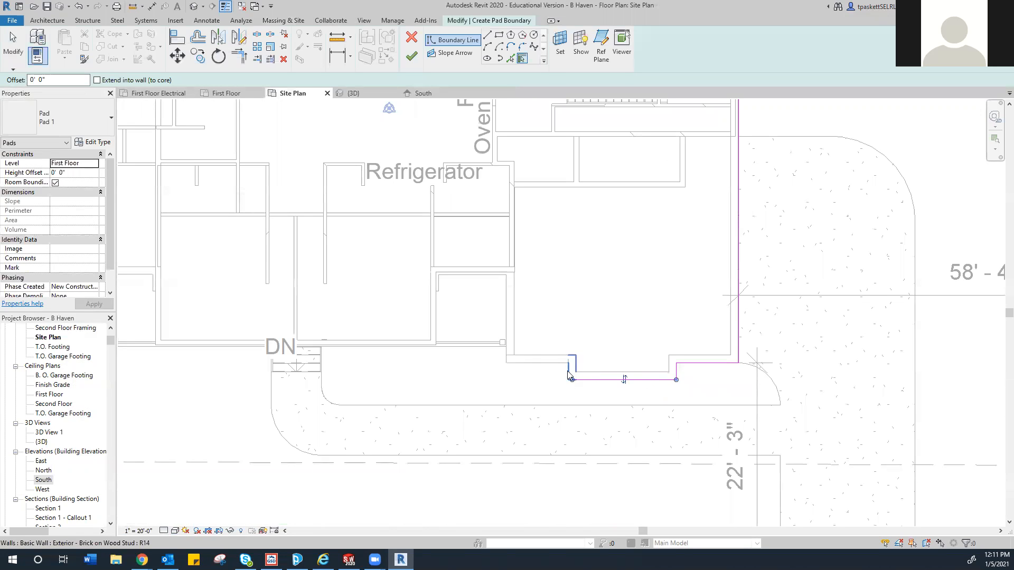
{"action": "left_click", "coordinate": [547, 368]}
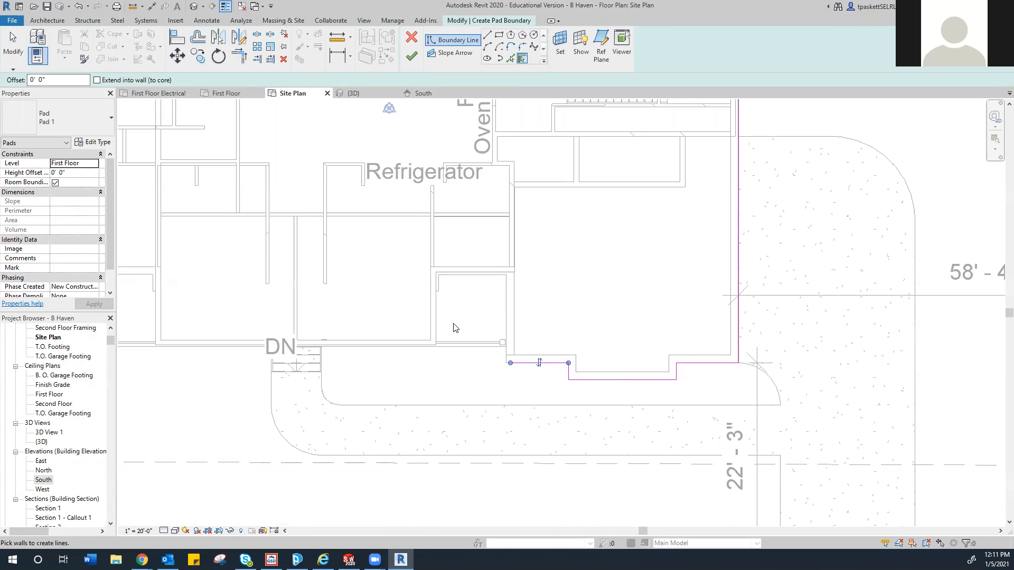
{"action": "left_click", "coordinate": [507, 336]}
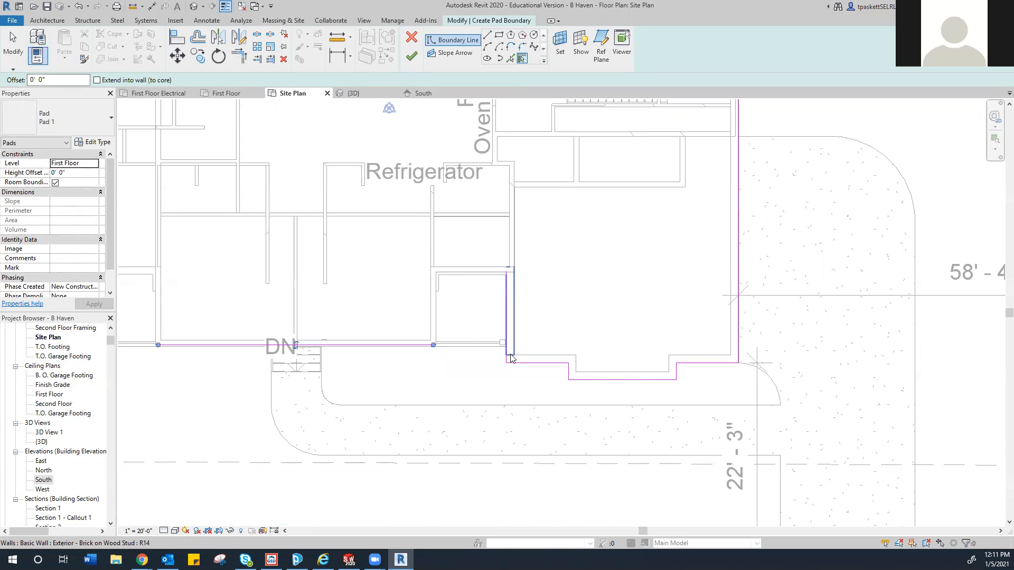
{"action": "middle_click_drag", "start_coordinate": [444, 365], "coordinate": [779, 373]}
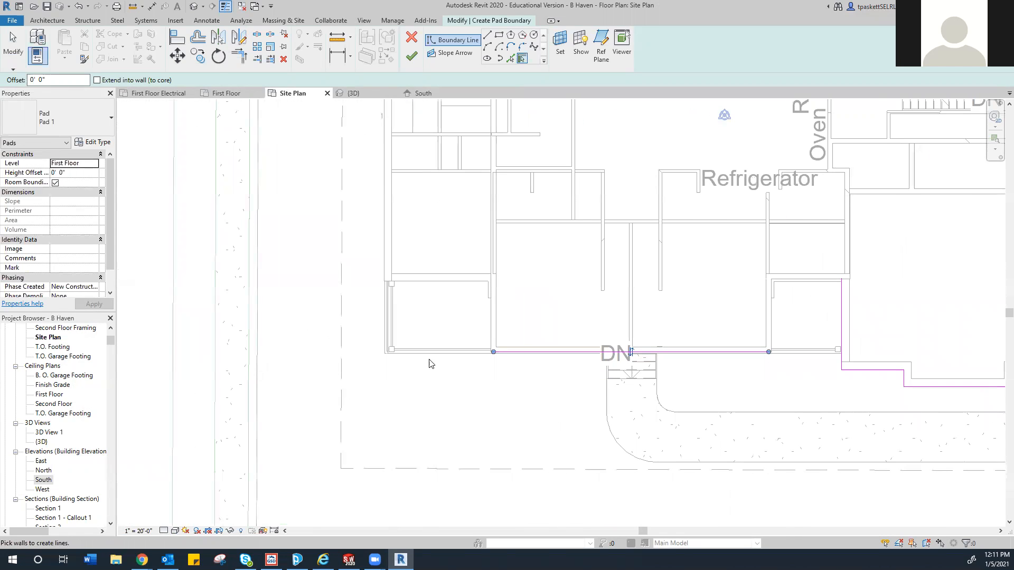
{"action": "left_click", "coordinate": [387, 260]}
{"action": "scroll", "coordinate": [412, 302], "scroll_direction": "down", "scroll_amount": 2}
{"action": "middle_click_drag", "start_coordinate": [412, 298], "coordinate": [385, 383]}
{"action": "middle_click_drag", "start_coordinate": [384, 300], "coordinate": [367, 258]}
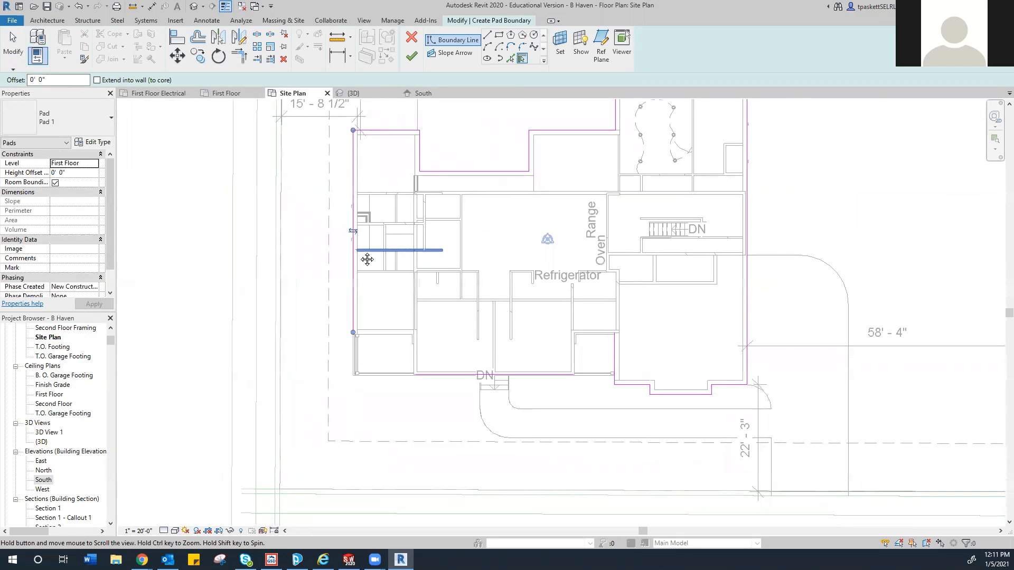
- Use Trim/Extend to Corner to join the front boundary line with the west line and the garage's side line, closing the pad outline
{"action": "left_click", "coordinate": [239, 55]}
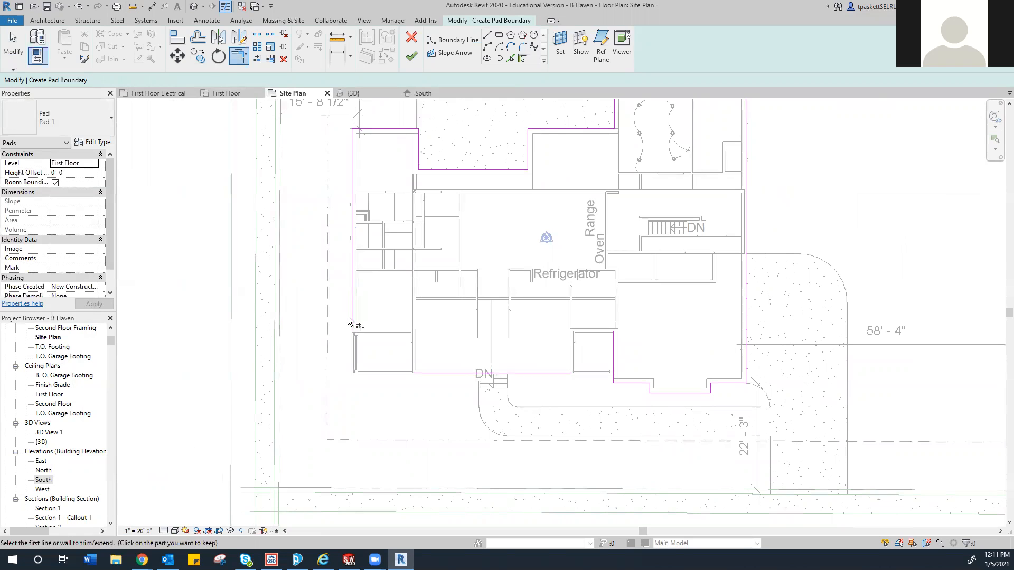
{"action": "left_click", "coordinate": [350, 316]}
{"action": "left_click", "coordinate": [423, 374]}
{"action": "middle_click_drag", "start_coordinate": [449, 417], "coordinate": [325, 414]}
{"action": "scroll", "coordinate": [495, 391], "scroll_direction": "up", "scroll_amount": 3}
{"action": "left_click", "coordinate": [404, 362]}
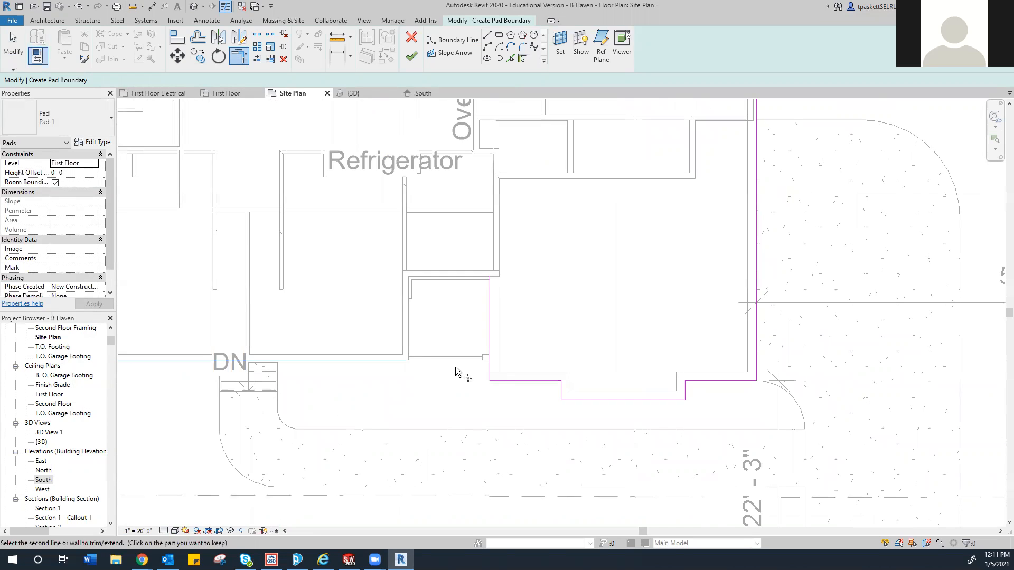
{"action": "left_click", "coordinate": [489, 376]}
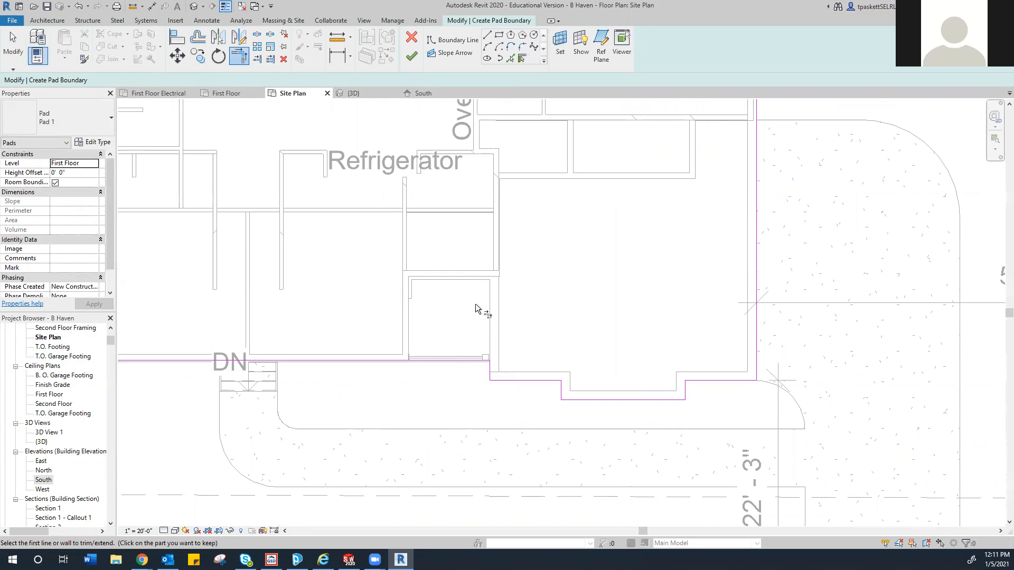
- Set the building pad's level to Foundation
{"action": "scroll", "coordinate": [285, 327], "scroll_direction": "down", "scroll_amount": 4}
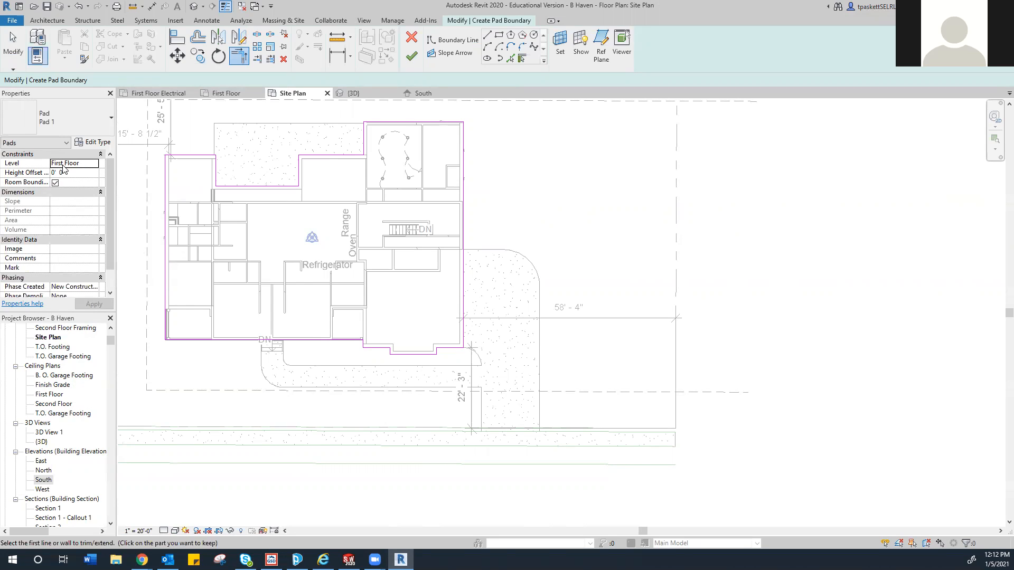
{"action": "left_click", "coordinate": [94, 164]}
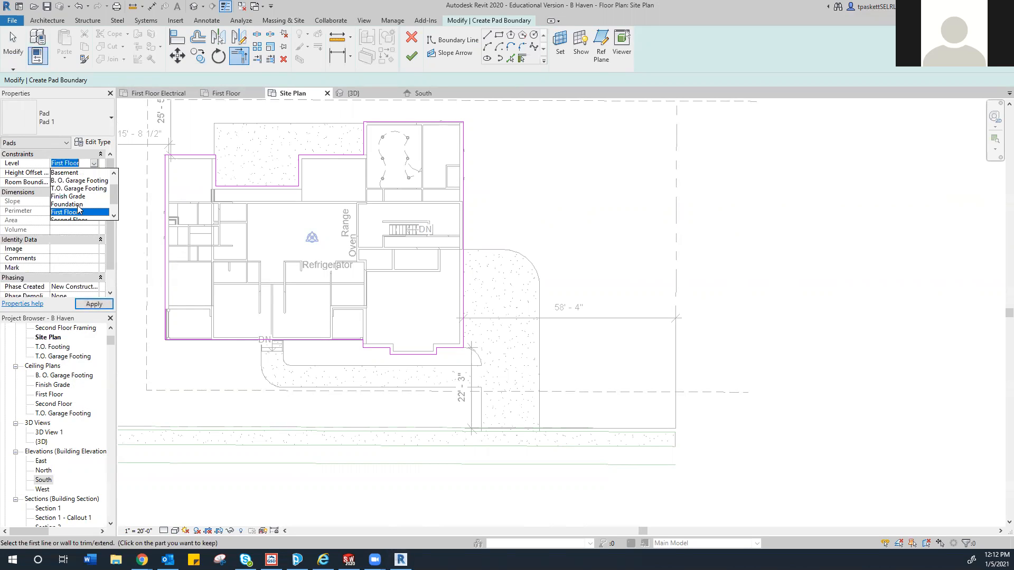
{"action": "left_click", "coordinate": [78, 205]}
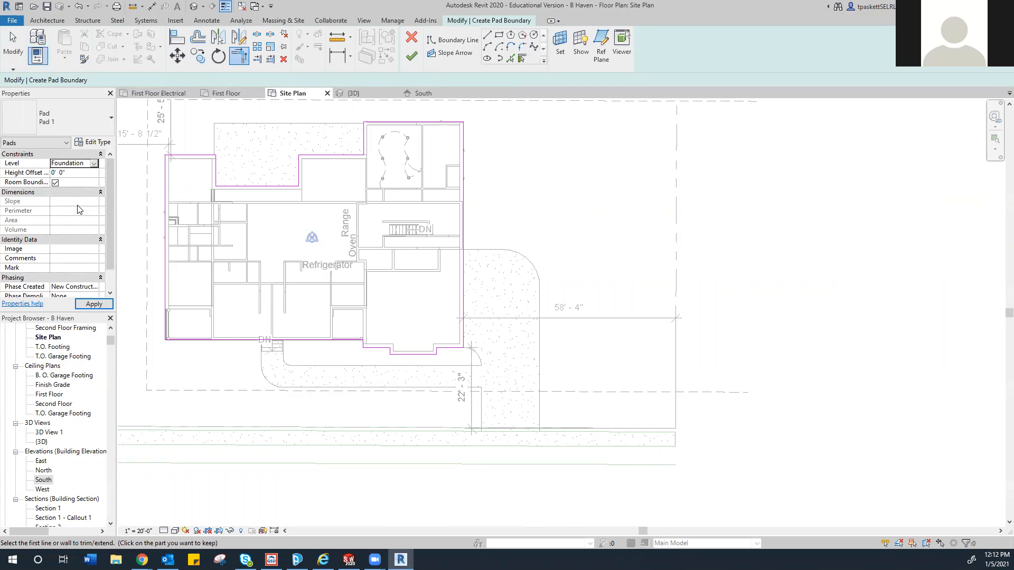
- Set the building pad's level to Finish Grade and finish its boundary sketch
{"action": "left_click", "coordinate": [94, 164]}
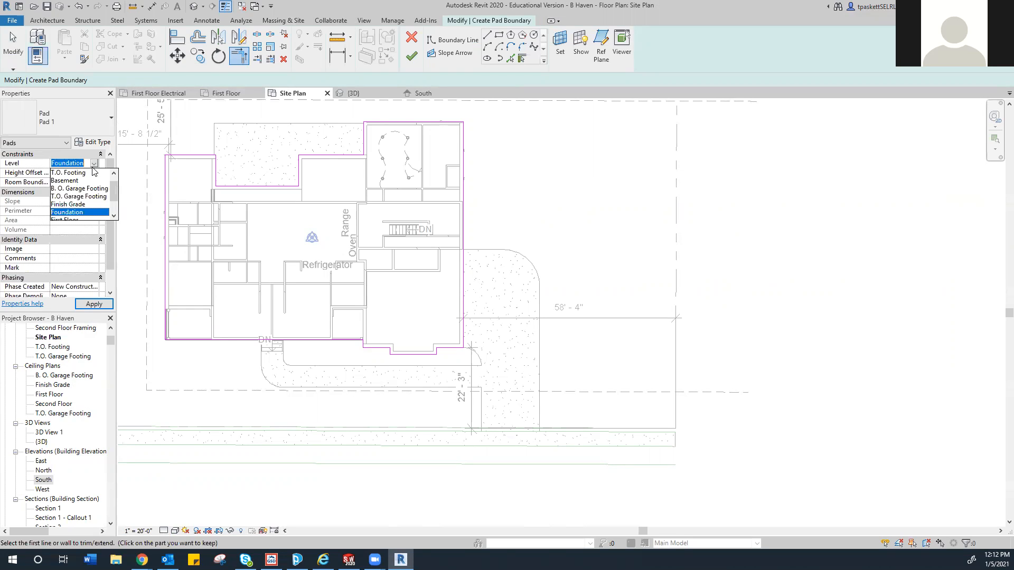
{"action": "left_click", "coordinate": [75, 205]}
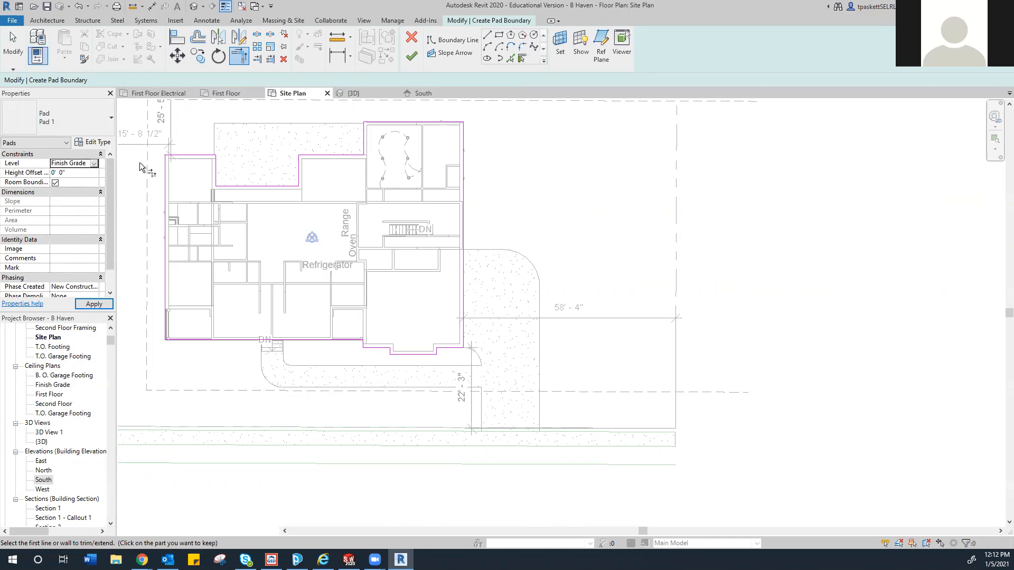
{"action": "left_click", "coordinate": [411, 55]}
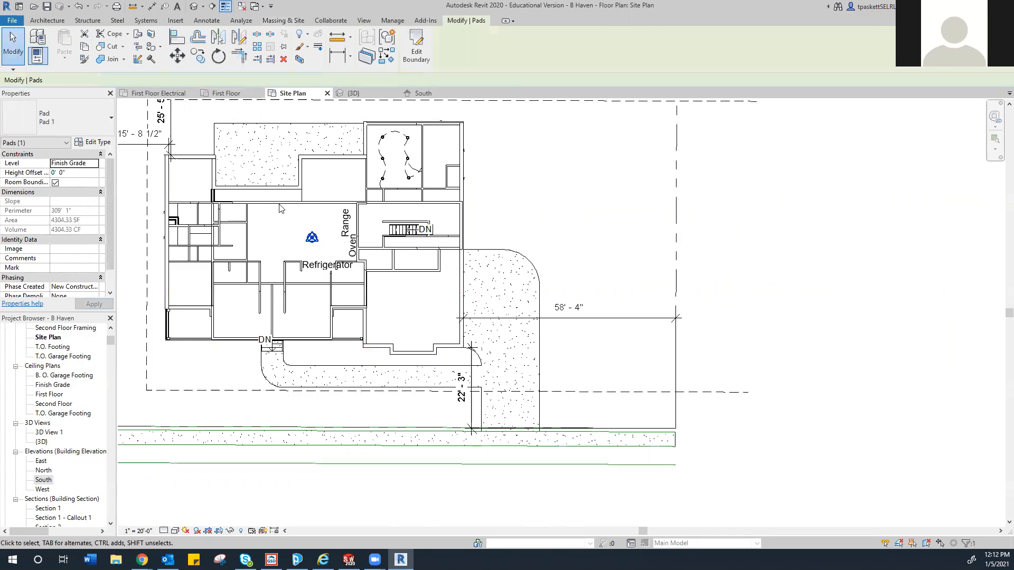
- Inspect the house and its pad in the 3D view from a different angle, and return to the site plan
{"action": "scroll", "coordinate": [409, 236], "scroll_direction": "down", "scroll_amount": 3}
{"action": "left_click", "coordinate": [352, 94]}
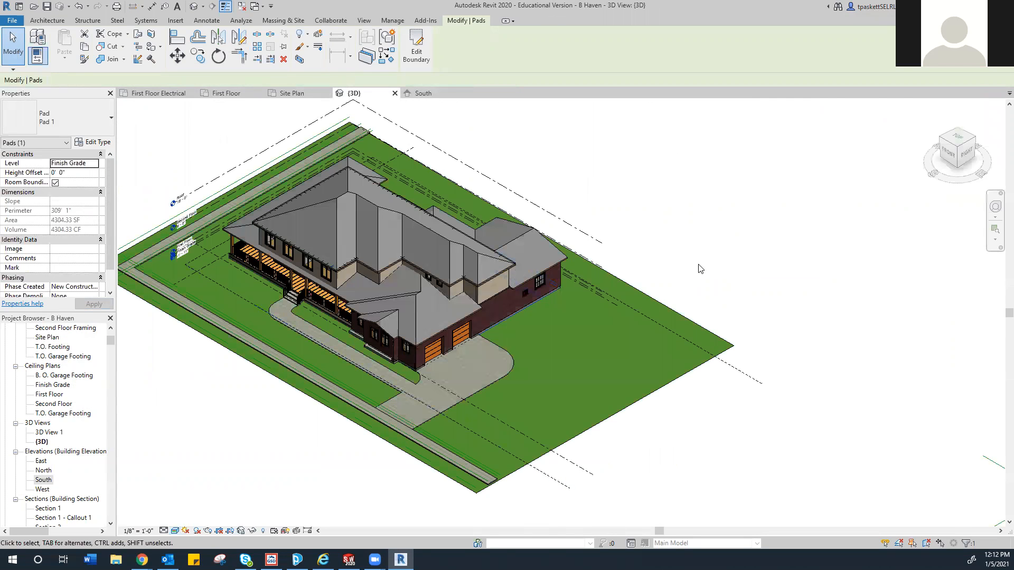
{"action": "mouse_move", "coordinate": [956, 151]}
{"action": "left_mouse_down"}
{"action": "mouse_move", "coordinate": [948, 105]}
{"action": "mouse_move", "coordinate": [921, 62]}
{"action": "left_mouse_up"}
{"action": "middle_click_drag", "start_coordinate": [390, 296], "coordinate": [534, 365], "text": "shift"}
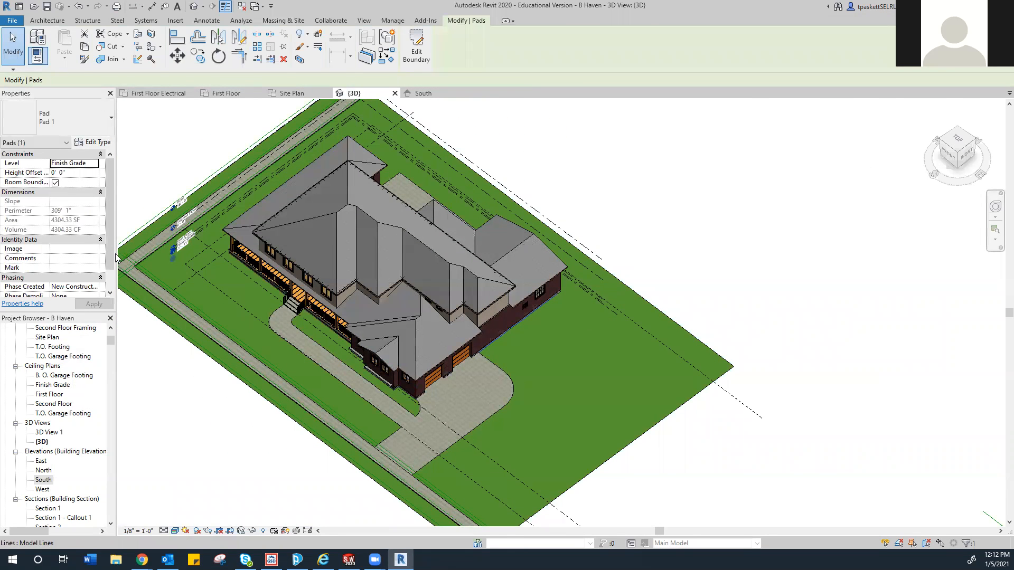
{"action": "left_click", "coordinate": [316, 93]}
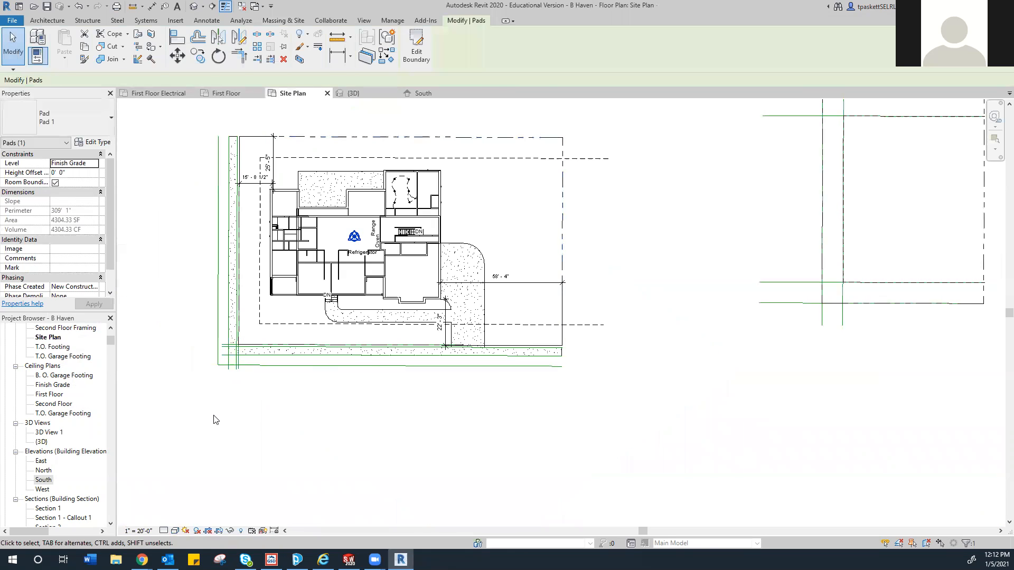
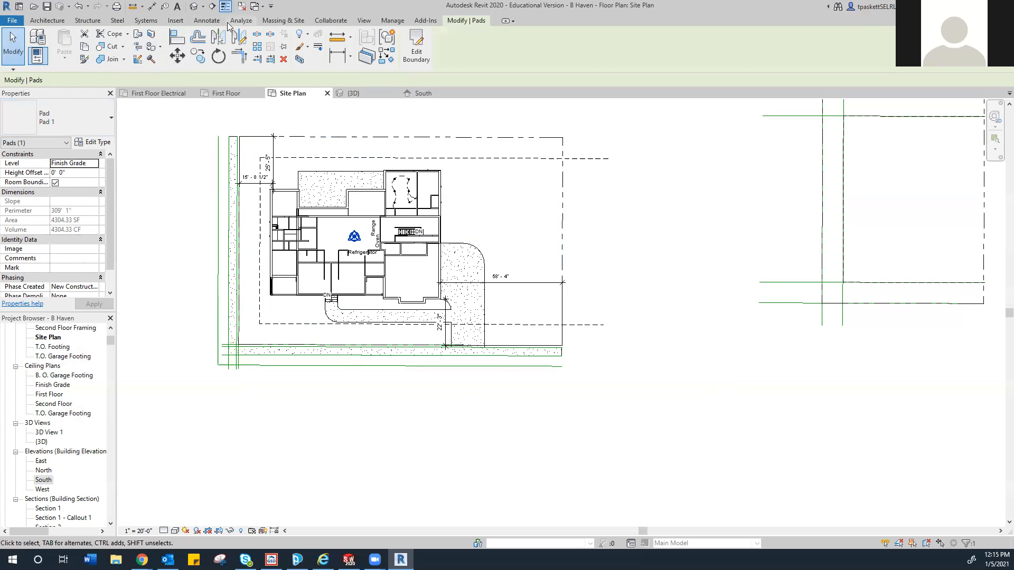
- Place a row of seven Gray Birch - 10' trees along the strip outside the south sidewalk, leaving the driveway clear
{"action": "left_click", "coordinate": [278, 21]}
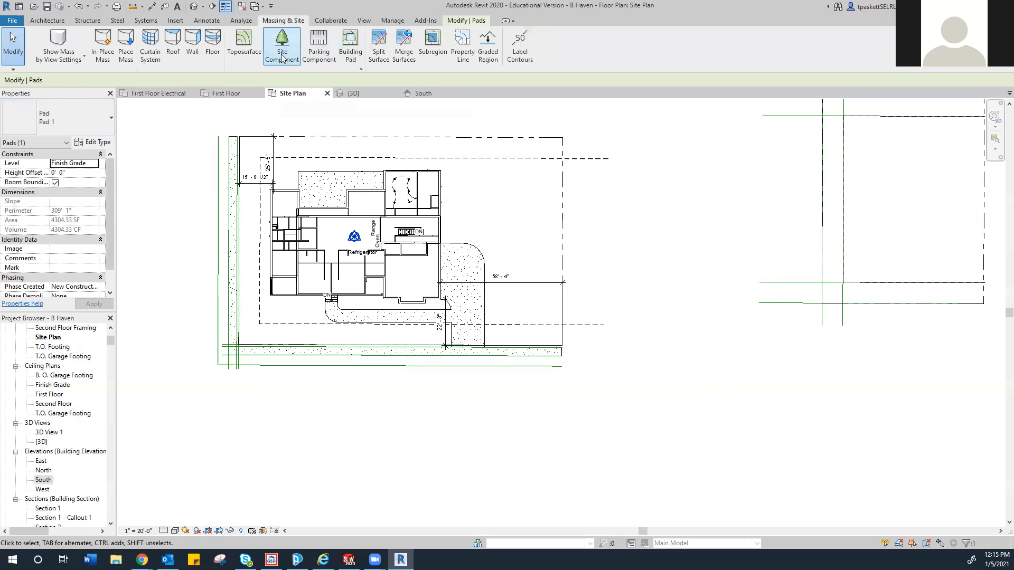
{"action": "left_click", "coordinate": [282, 54]}
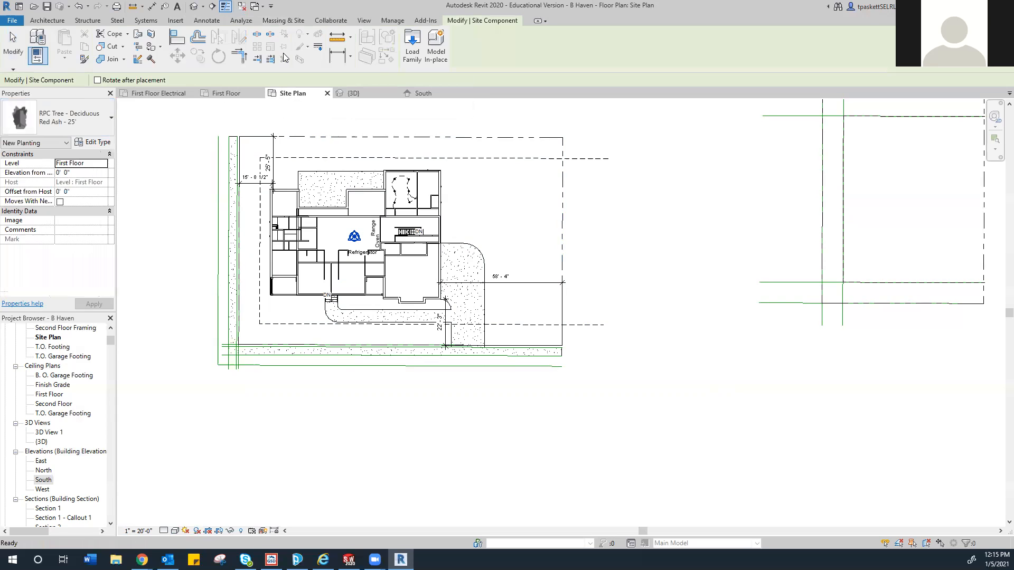
{"action": "left_click", "coordinate": [83, 125]}
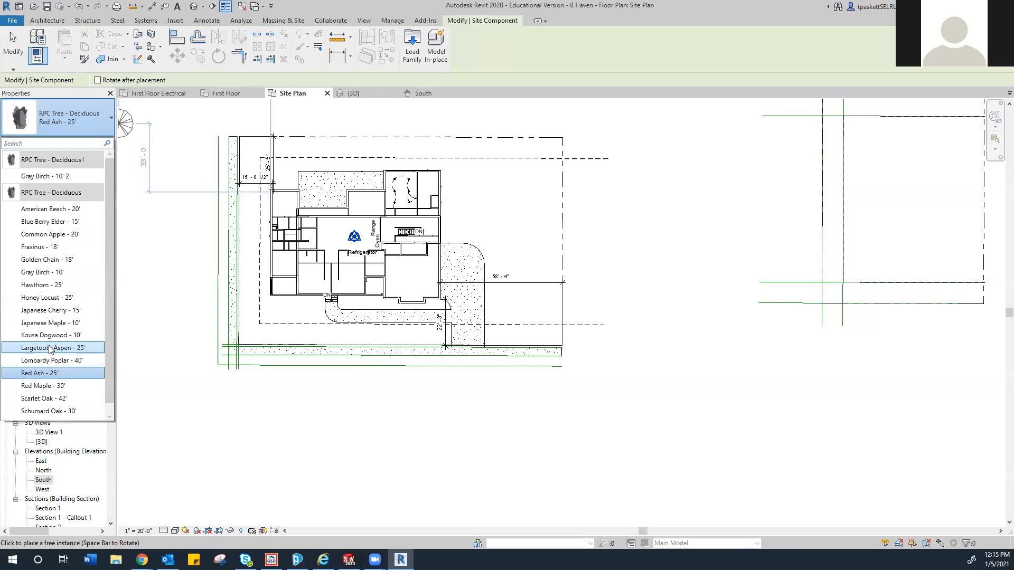
{"action": "left_click", "coordinate": [37, 272]}
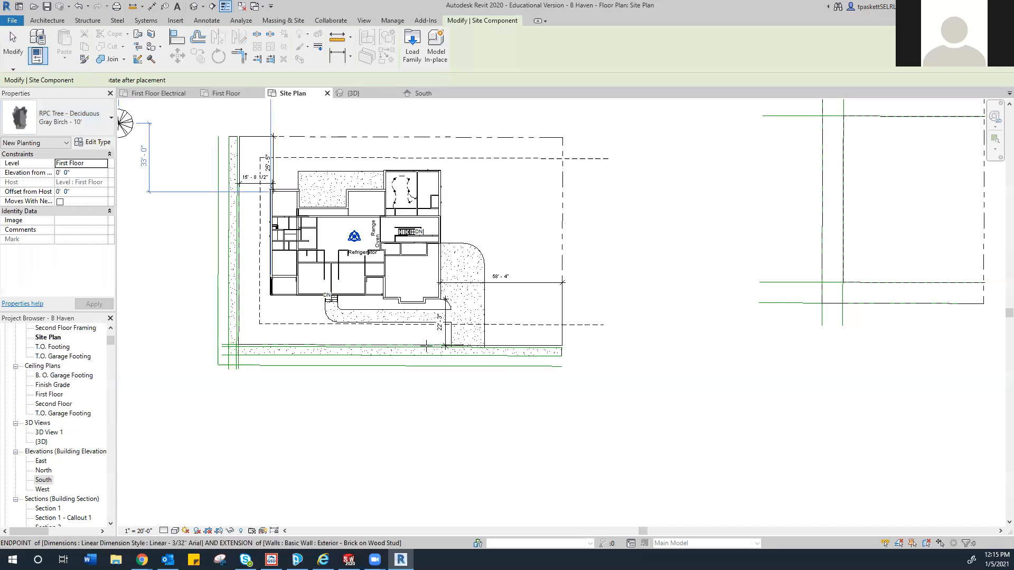
{"action": "left_click", "coordinate": [547, 361]}
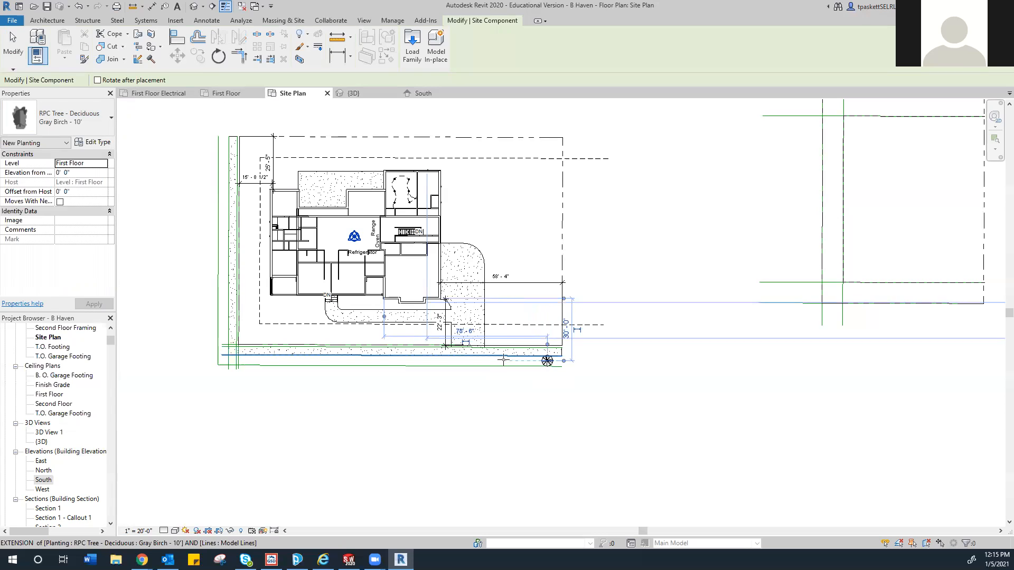
{"action": "left_click", "coordinate": [503, 361]}
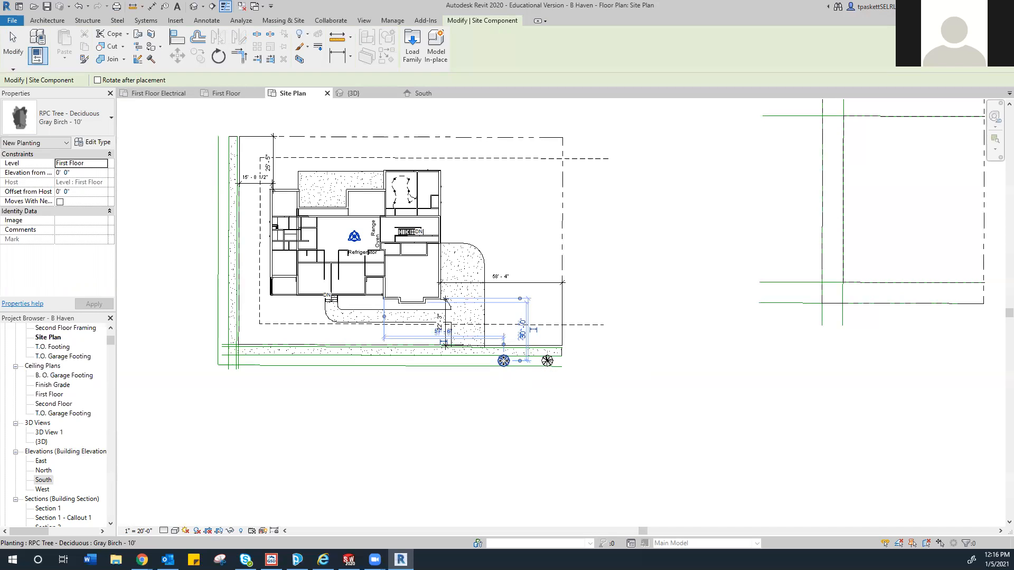
{"action": "left_click", "coordinate": [503, 361]}
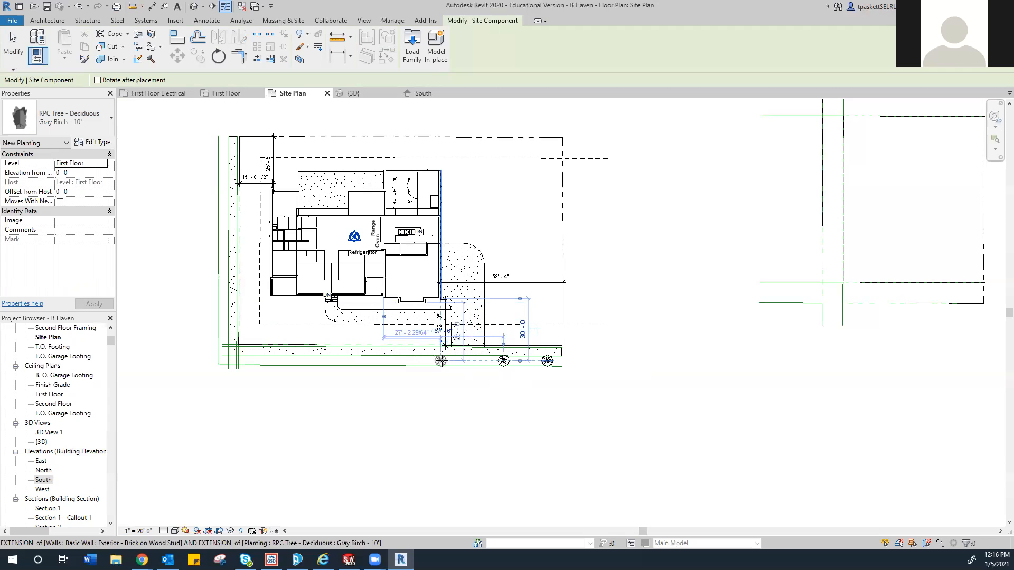
{"action": "left_click", "coordinate": [432, 361]}
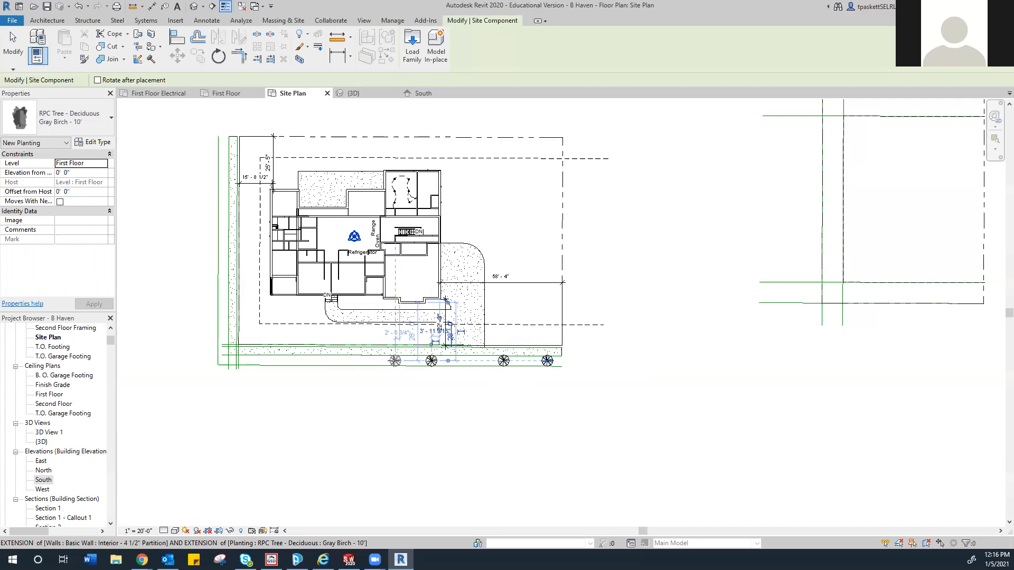
{"action": "left_click", "coordinate": [395, 361]}
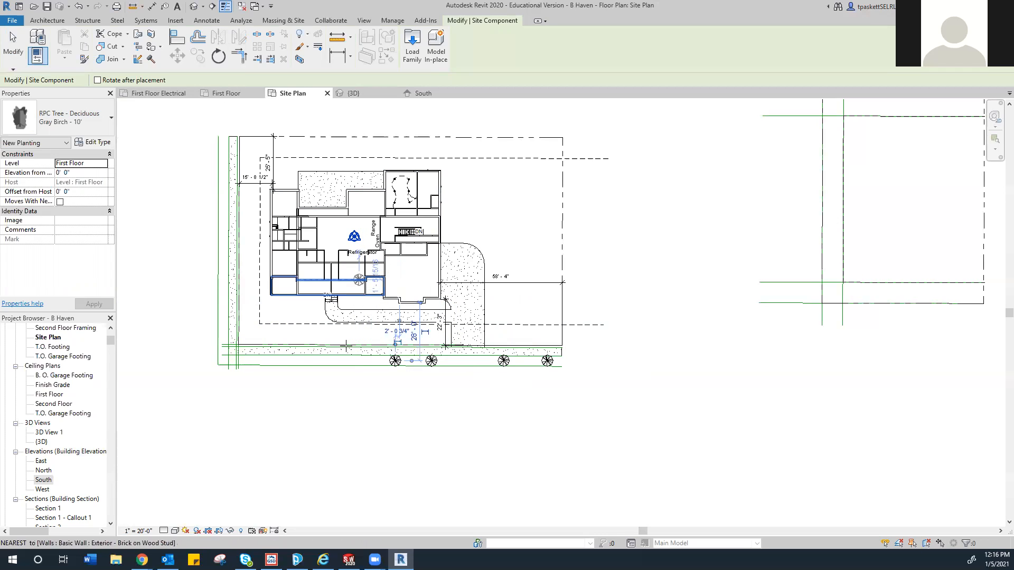
{"action": "left_click", "coordinate": [354, 361]}
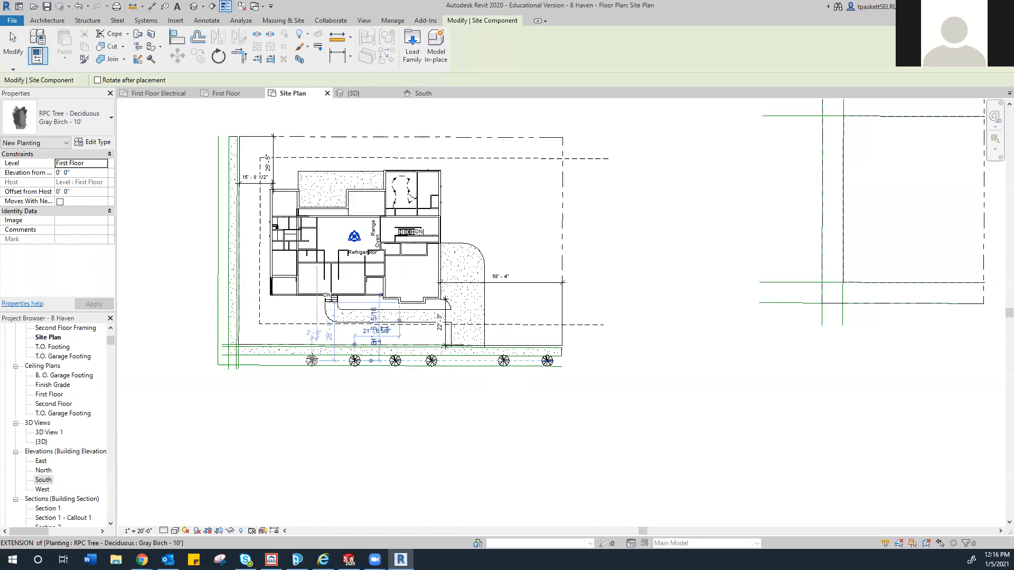
{"action": "left_click", "coordinate": [316, 361]}
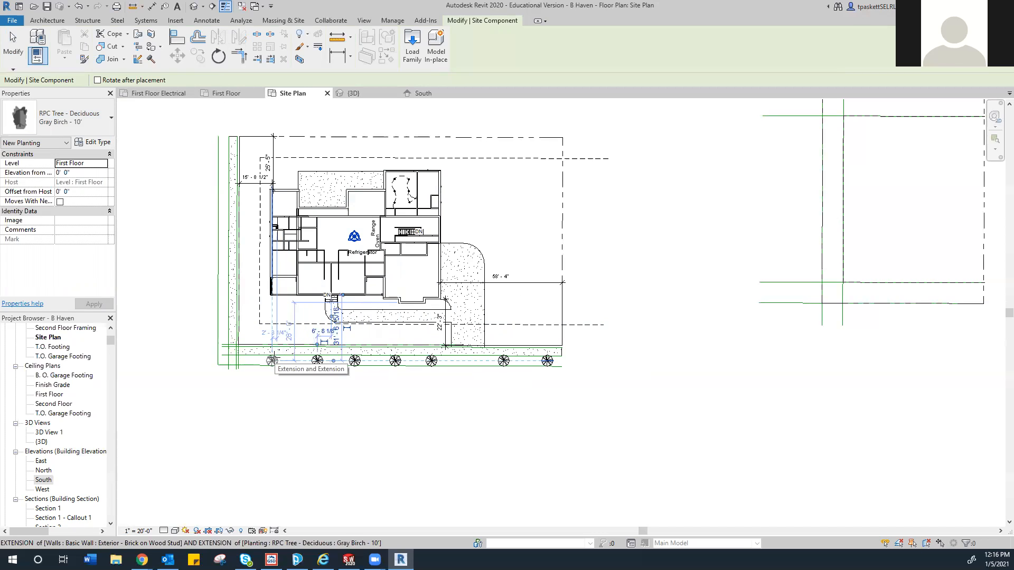
{"action": "left_click", "coordinate": [272, 361]}
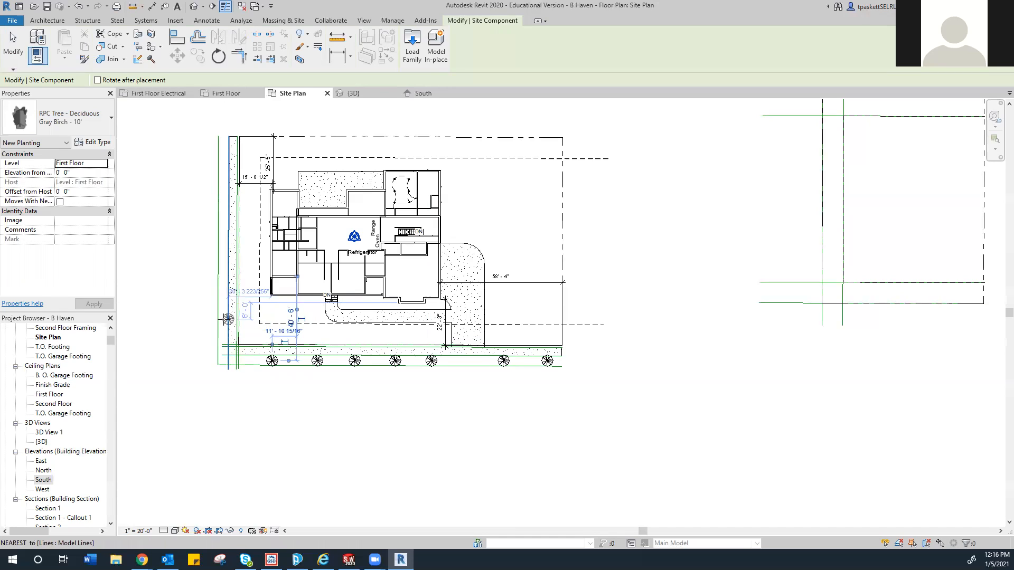
- Place five Gray Birch - 10' trees in a line along the strip outside the west sidewalk
{"action": "left_click", "coordinate": [224, 319]}
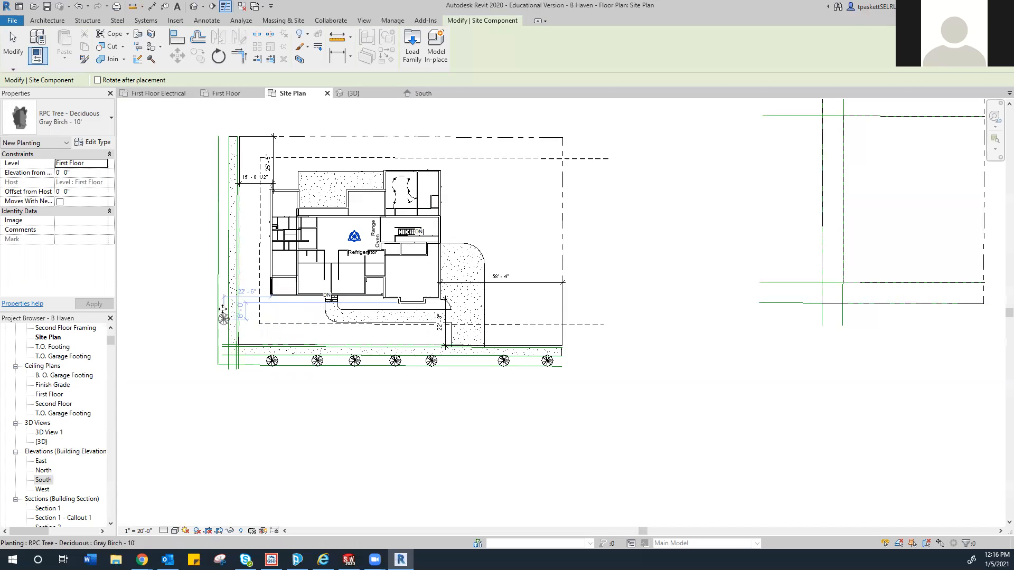
{"action": "left_click", "coordinate": [224, 279]}
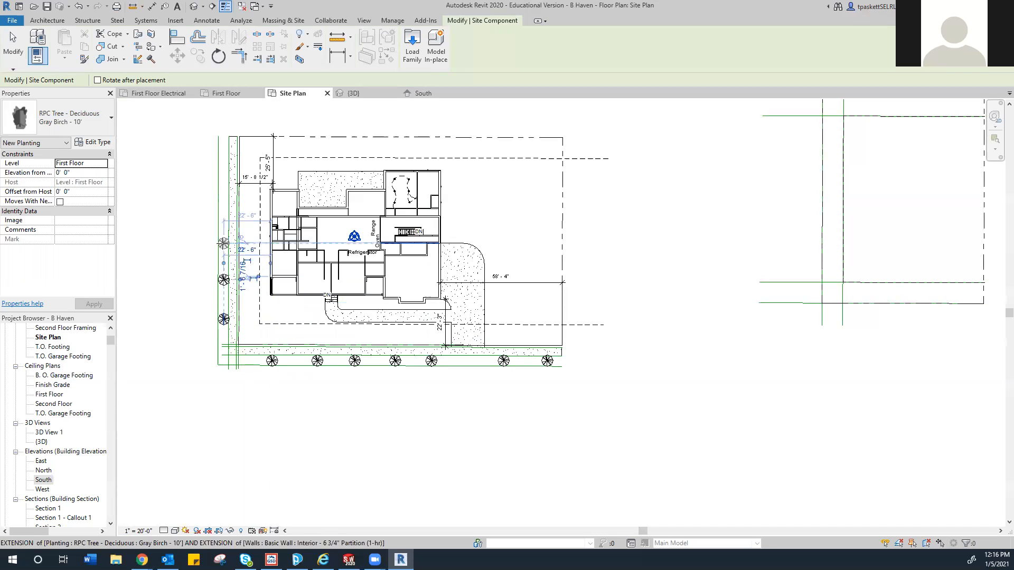
{"action": "left_click", "coordinate": [223, 243]}
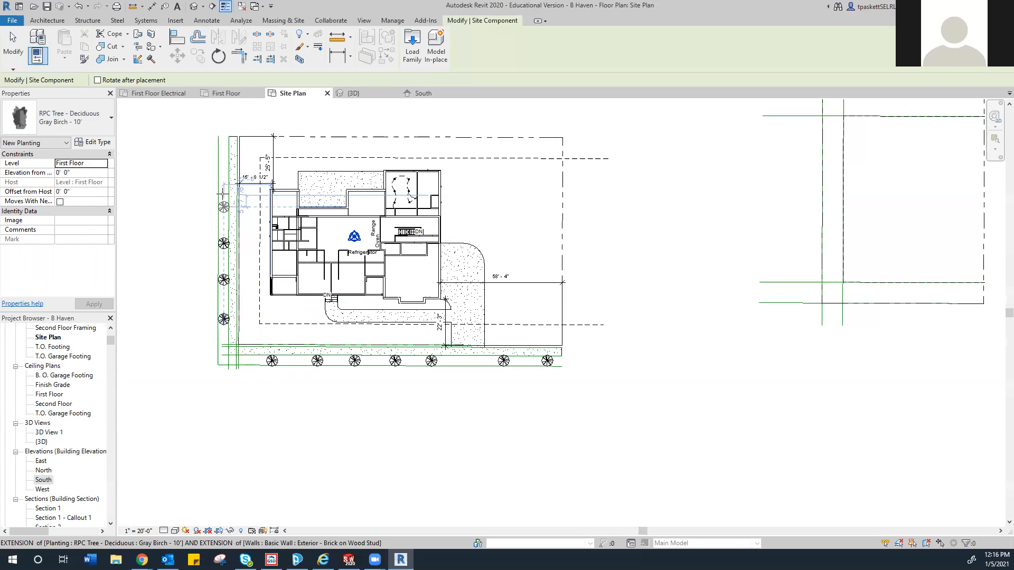
{"action": "left_click", "coordinate": [224, 206]}
{"action": "left_click", "coordinate": [224, 163]}
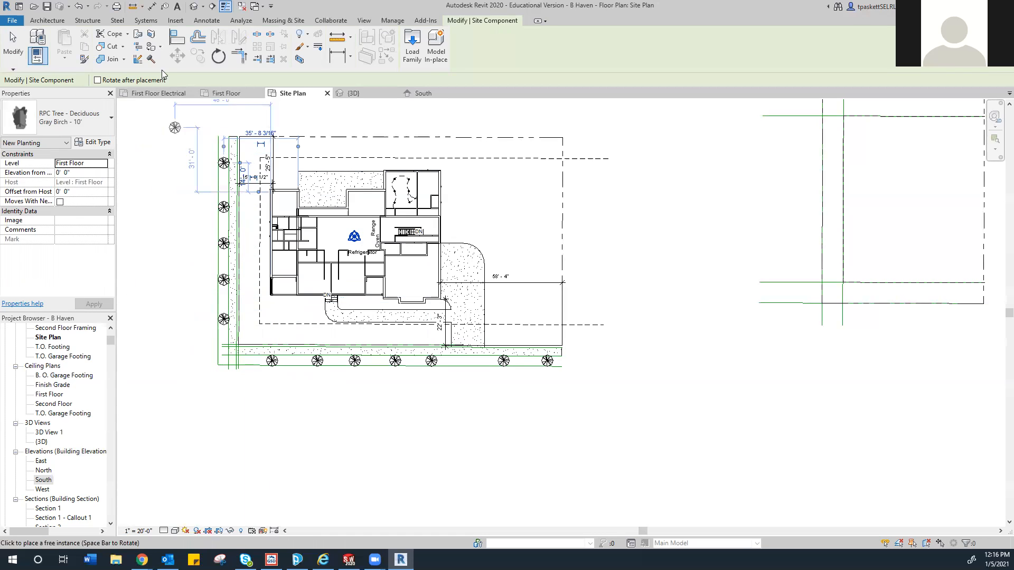
{"action": "left_click", "coordinate": [19, 55]}
- Set the level of the five trees along the west sidewalk to Finish Grade
{"action": "left_click_drag", "start_coordinate": [174, 148], "coordinate": [238, 339]}
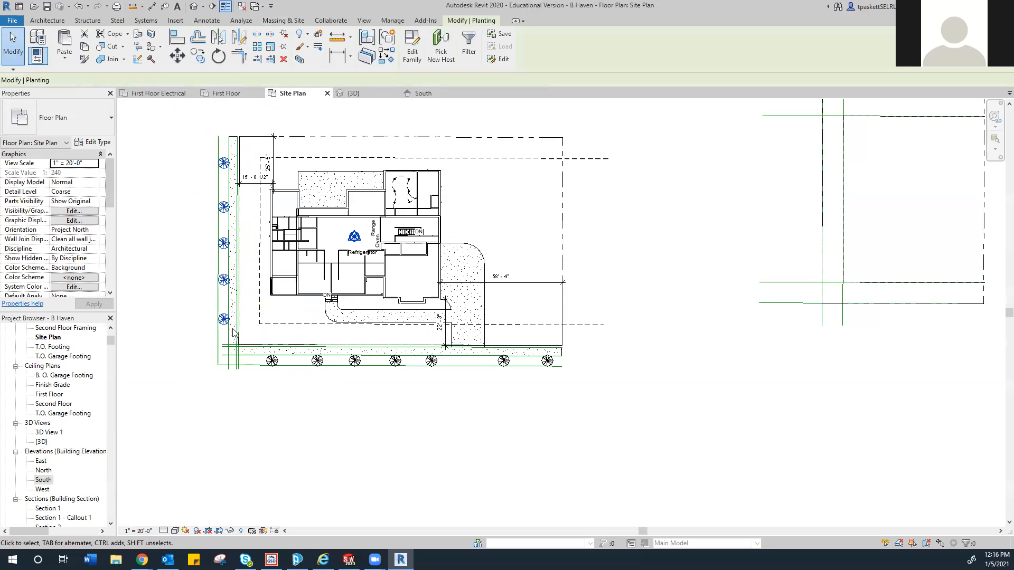
{"action": "left_click", "coordinate": [104, 168]}
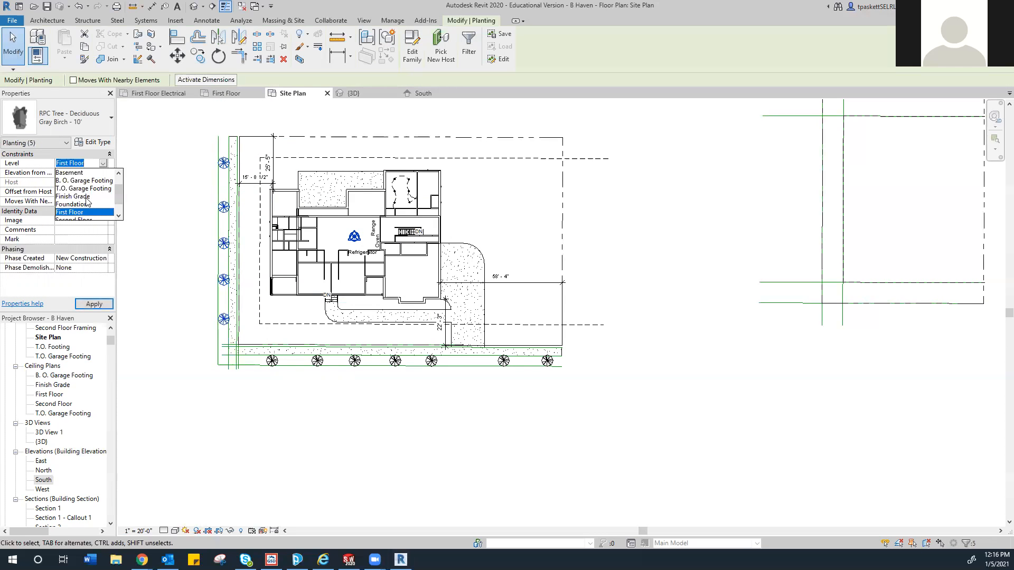
{"action": "left_click", "coordinate": [80, 197]}
- Set the level of the seven trees along the south sidewalk to Finish Grade
{"action": "left_click_drag", "start_coordinate": [247, 394], "coordinate": [564, 350]}
{"action": "left_click", "coordinate": [97, 166]}
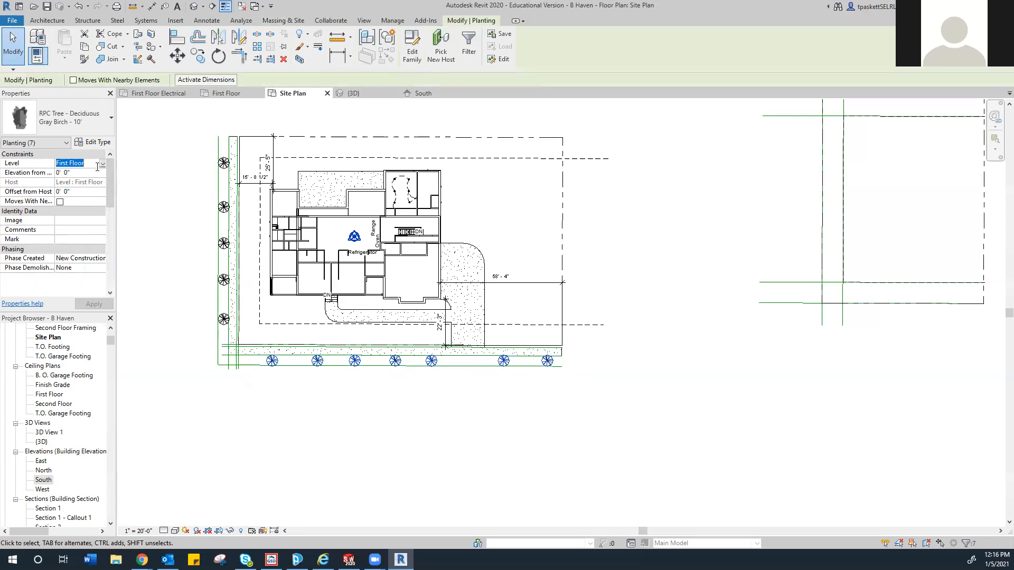
{"action": "left_click", "coordinate": [102, 166]}
{"action": "left_click", "coordinate": [80, 196]}
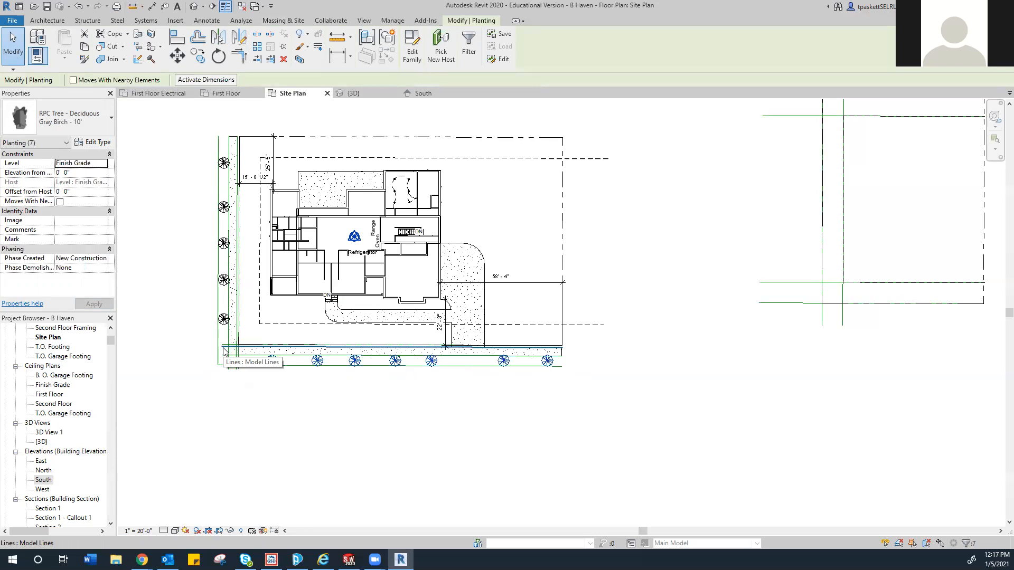
{"action": "left_click", "coordinate": [294, 426]}
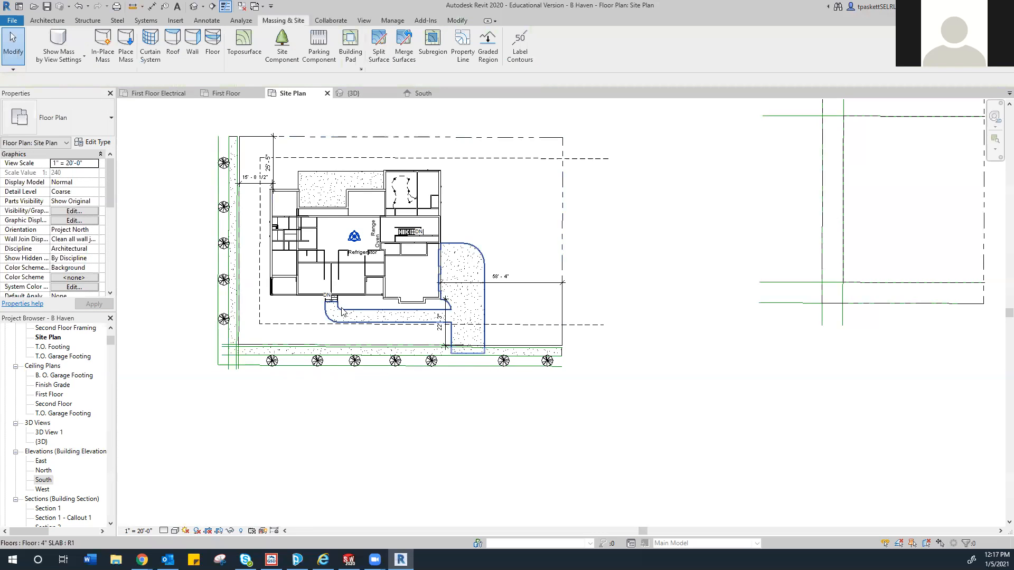
- Start a site component and look through the RPC tree types available for planting
{"action": "scroll", "coordinate": [359, 309], "scroll_direction": "up", "scroll_amount": 3}
{"action": "scroll", "coordinate": [369, 304], "scroll_direction": "up", "scroll_amount": 1}
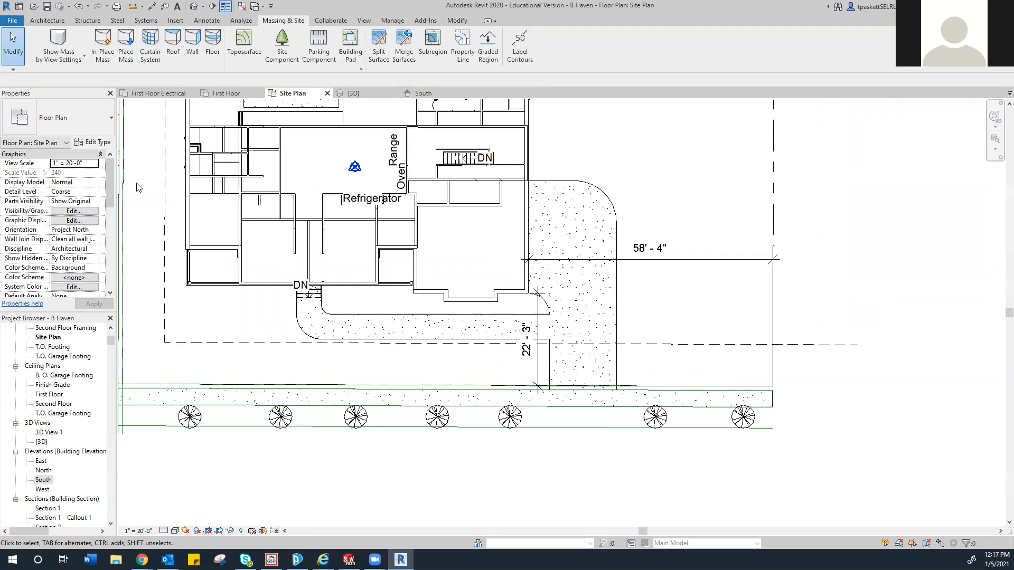
{"action": "left_click", "coordinate": [282, 45]}
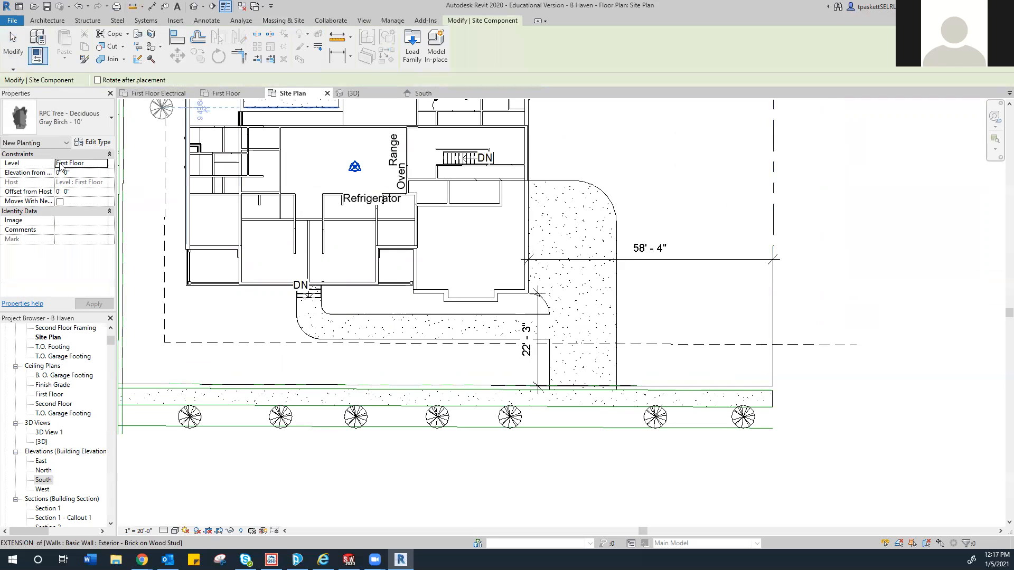
{"action": "left_click", "coordinate": [85, 125]}
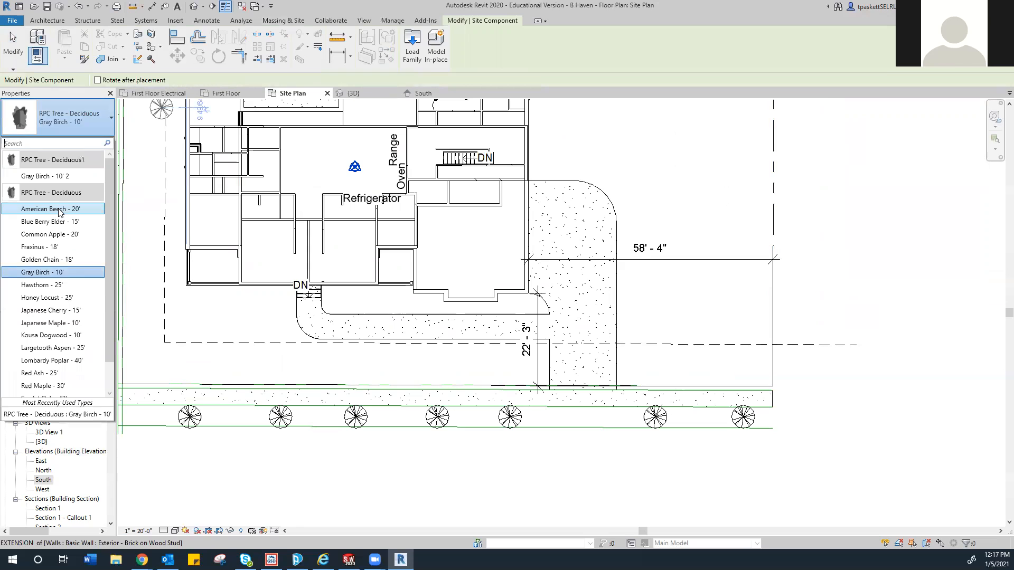
{"action": "scroll", "coordinate": [66, 260], "scroll_direction": "down", "scroll_amount": 1}
{"action": "scroll", "coordinate": [65, 266], "scroll_direction": "up", "scroll_amount": 1}
{"action": "scroll", "coordinate": [63, 266], "scroll_direction": "down", "scroll_amount": 1}
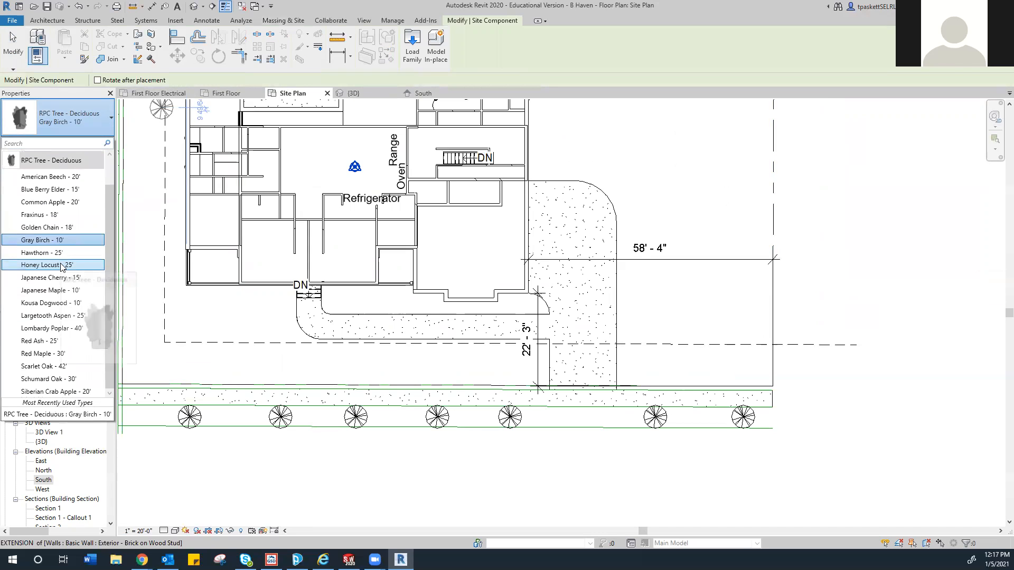
{"action": "scroll", "coordinate": [61, 268], "scroll_direction": "up", "scroll_amount": 1}
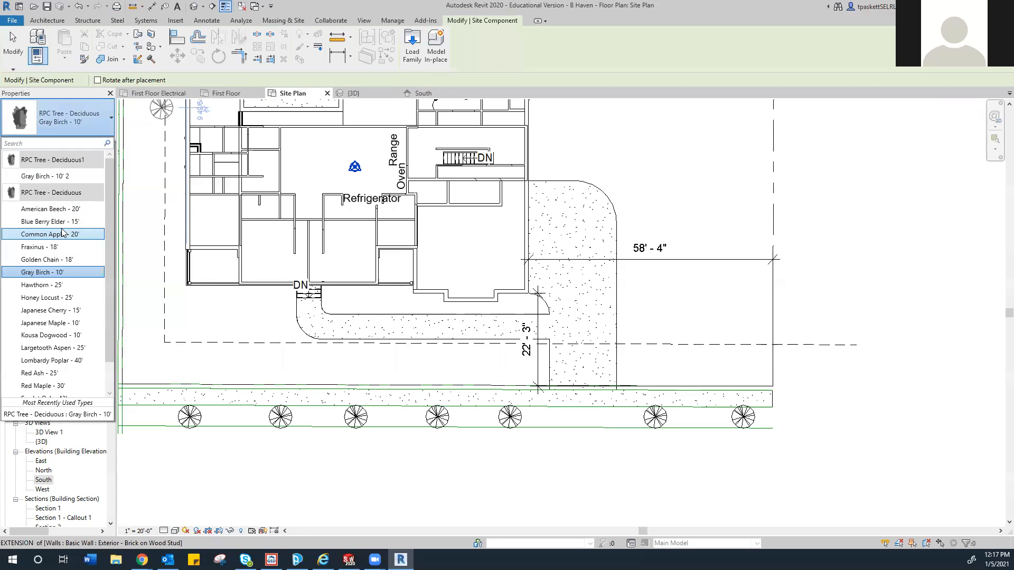
{"action": "left_click", "coordinate": [96, 131]}
- Load the RPC Shrub family from the Planting folder of the US Imperial library as the site component to place
{"action": "left_click", "coordinate": [92, 142]}
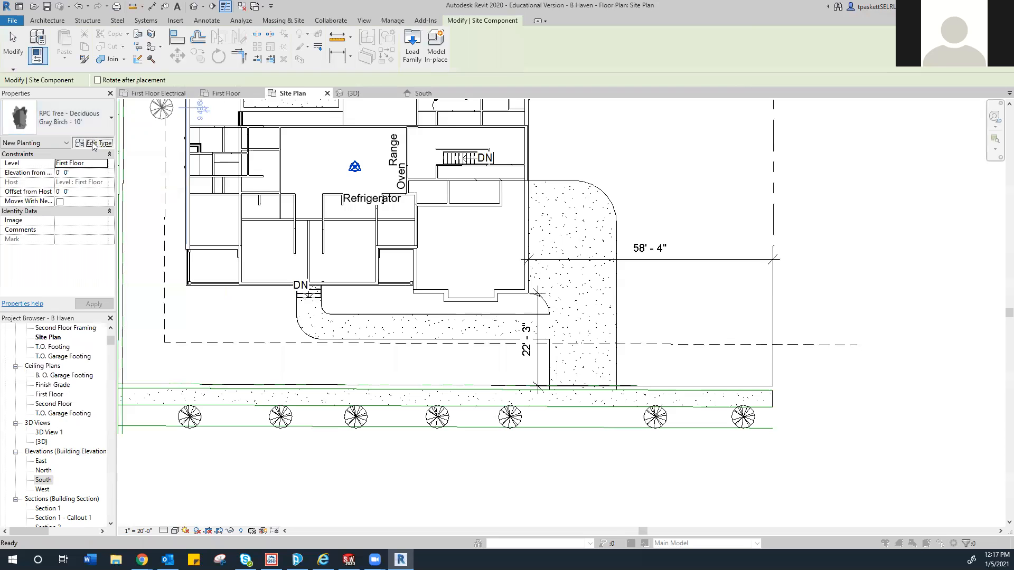
{"action": "left_click", "coordinate": [721, 64]}
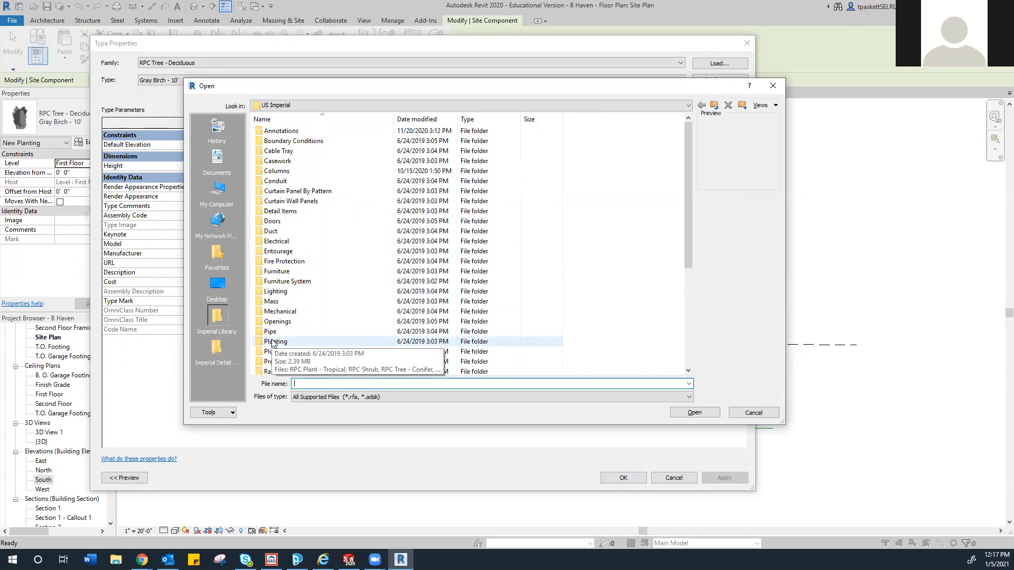
{"action": "double_click", "coordinate": [273, 342]}
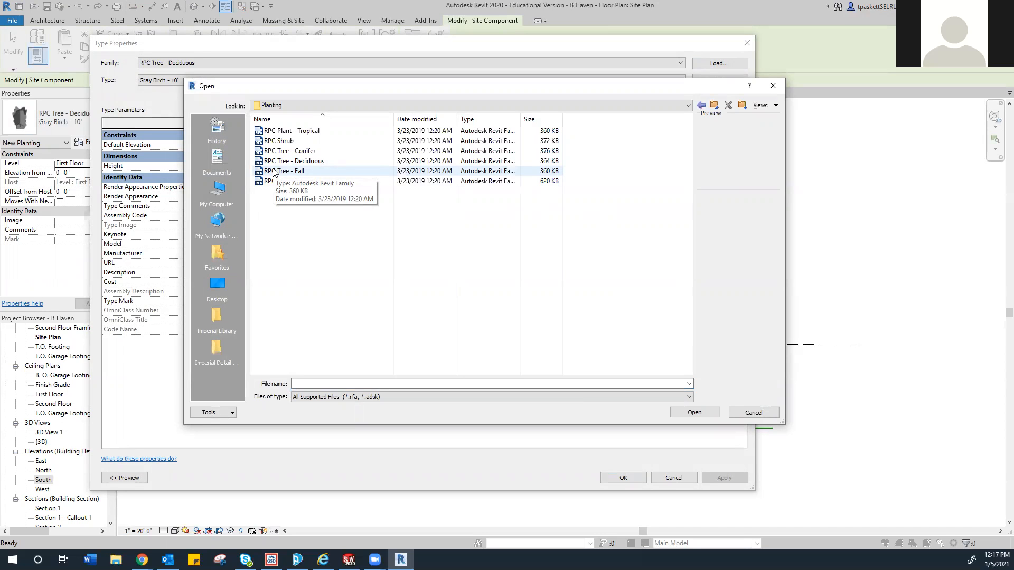
{"action": "left_click", "coordinate": [279, 141]}
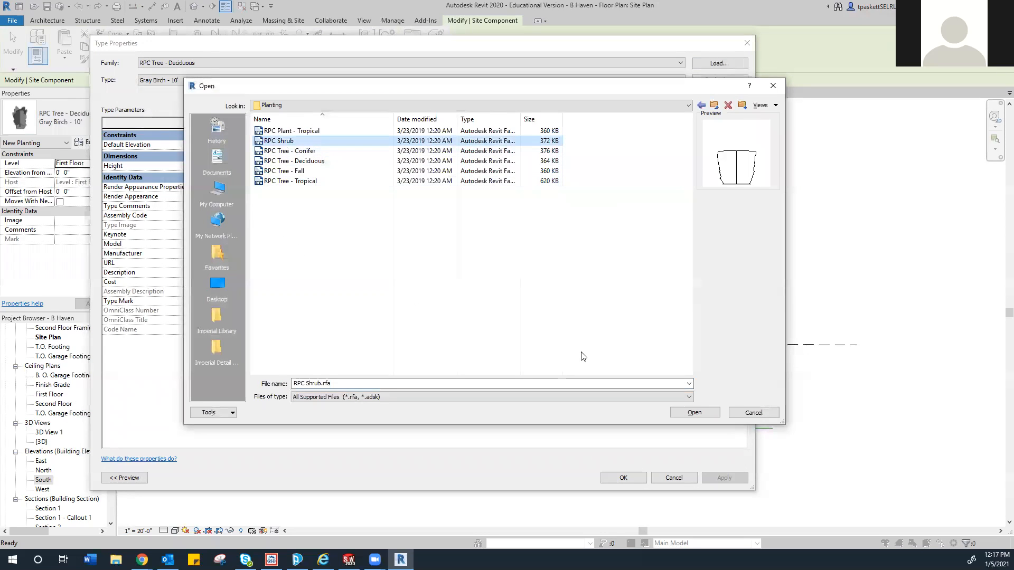
{"action": "left_click", "coordinate": [695, 413]}
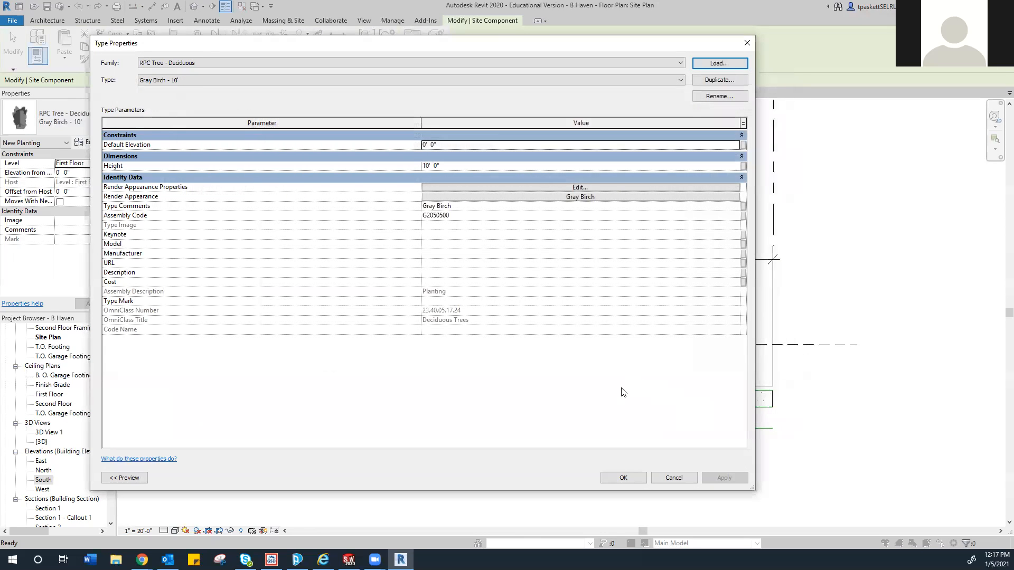
{"action": "left_click", "coordinate": [627, 476]}
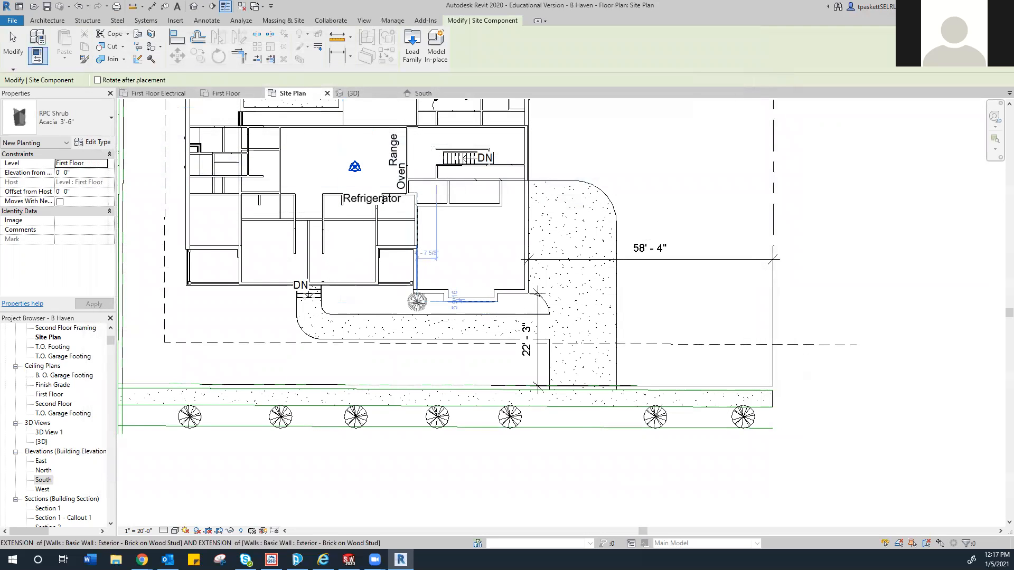
- Place four Acacia 3'-6" shrubs against the south wall of the house's southeast wing, two on each side of the bay
{"action": "scroll", "coordinate": [417, 302], "scroll_direction": "up", "scroll_amount": 1}
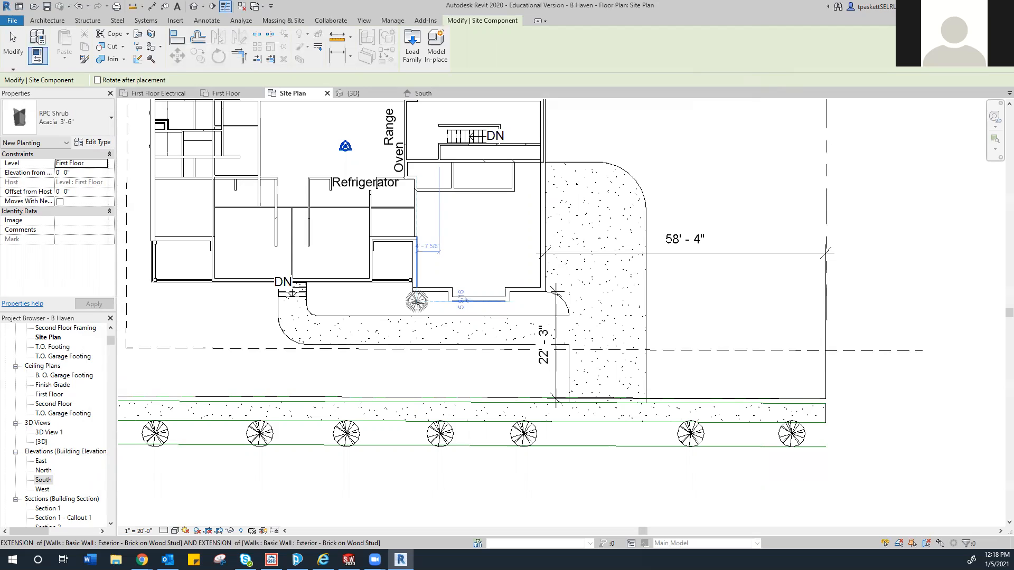
{"action": "left_click", "coordinate": [417, 302]}
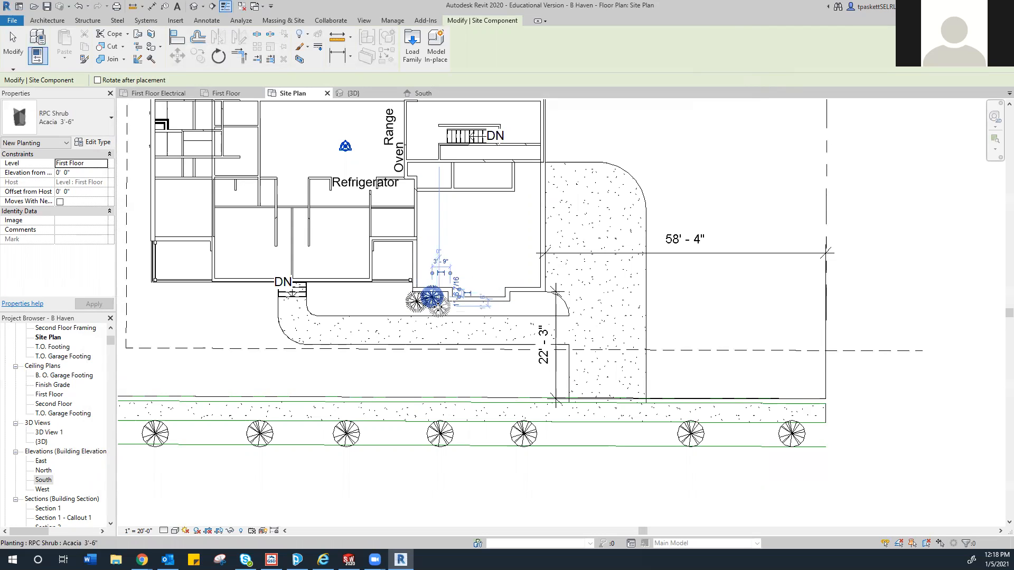
{"action": "left_click", "coordinate": [436, 305]}
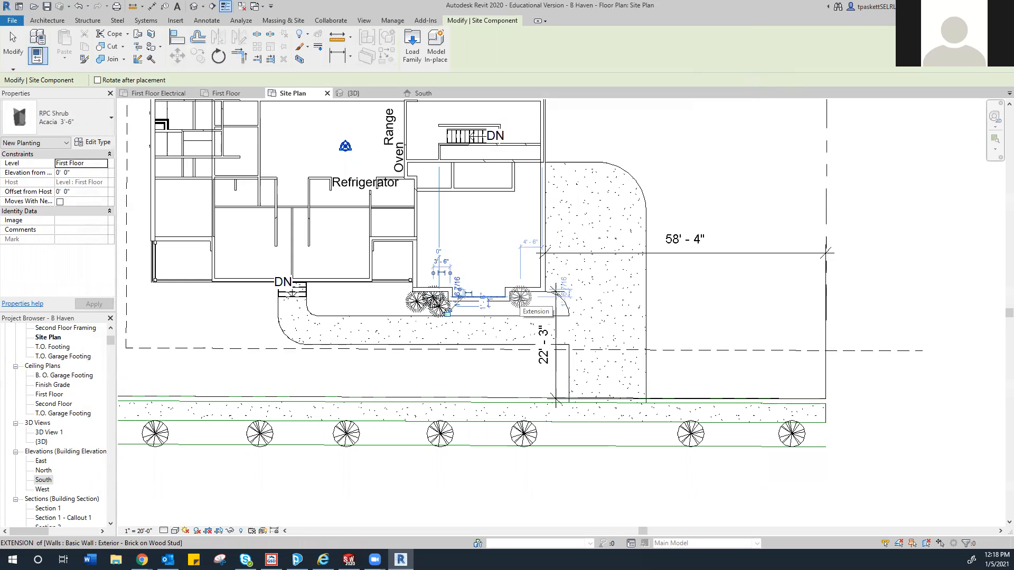
{"action": "left_click", "coordinate": [520, 300]}
{"action": "left_click", "coordinate": [537, 298]}
{"action": "left_click", "coordinate": [530, 310]}
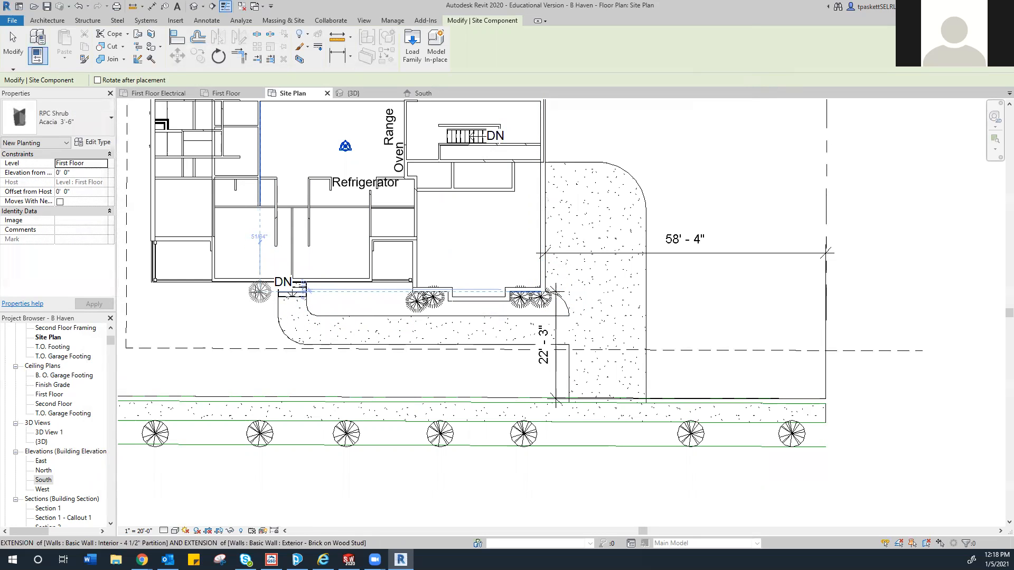
- Place Acacia 3'-6" shrubs along the south wall beside the entry steps, three to the west and one to the east
{"action": "left_click", "coordinate": [260, 291]}
{"action": "left_click", "coordinate": [245, 292]}
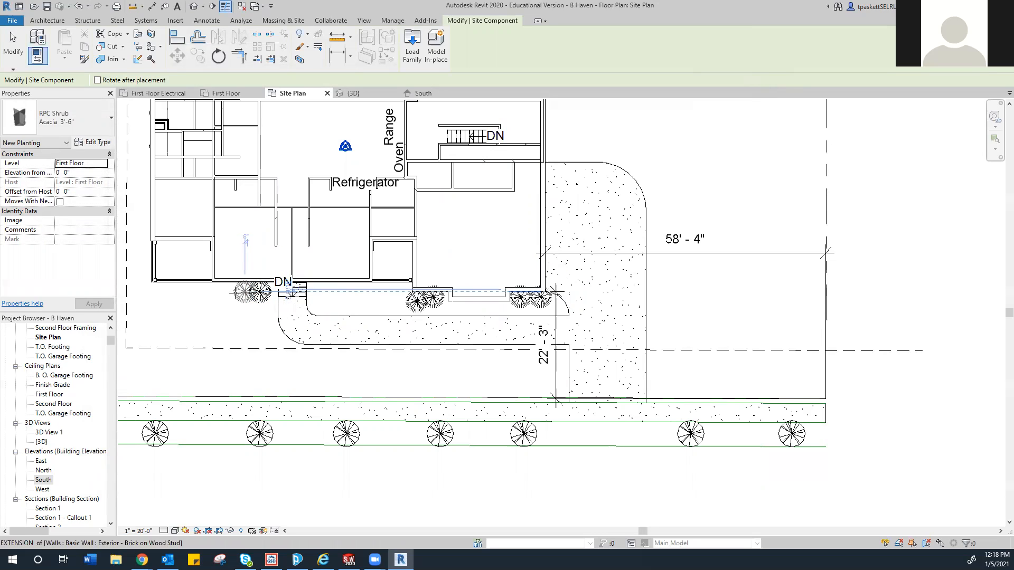
{"action": "left_click", "coordinate": [230, 292]}
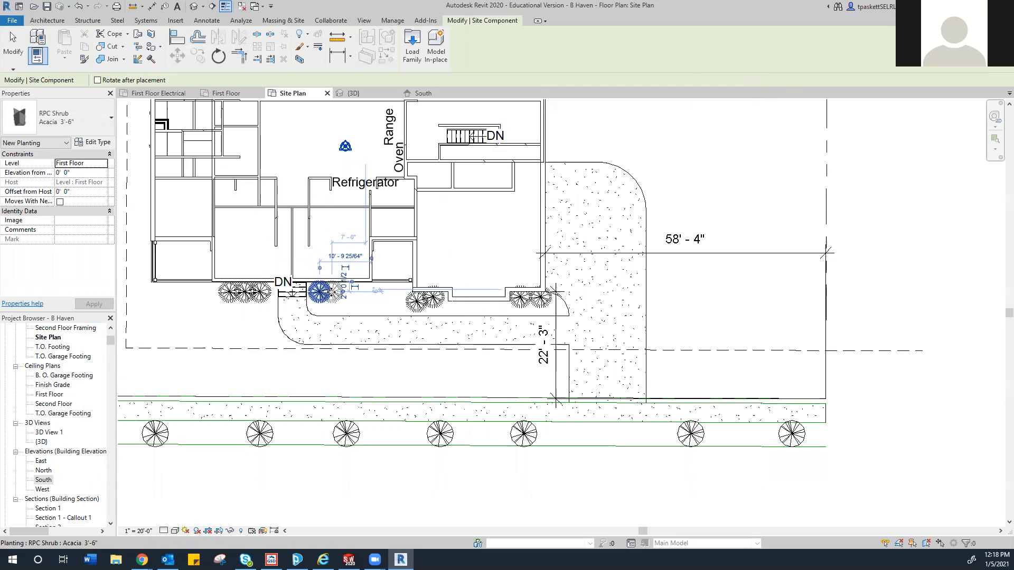
{"action": "left_click", "coordinate": [329, 293]}
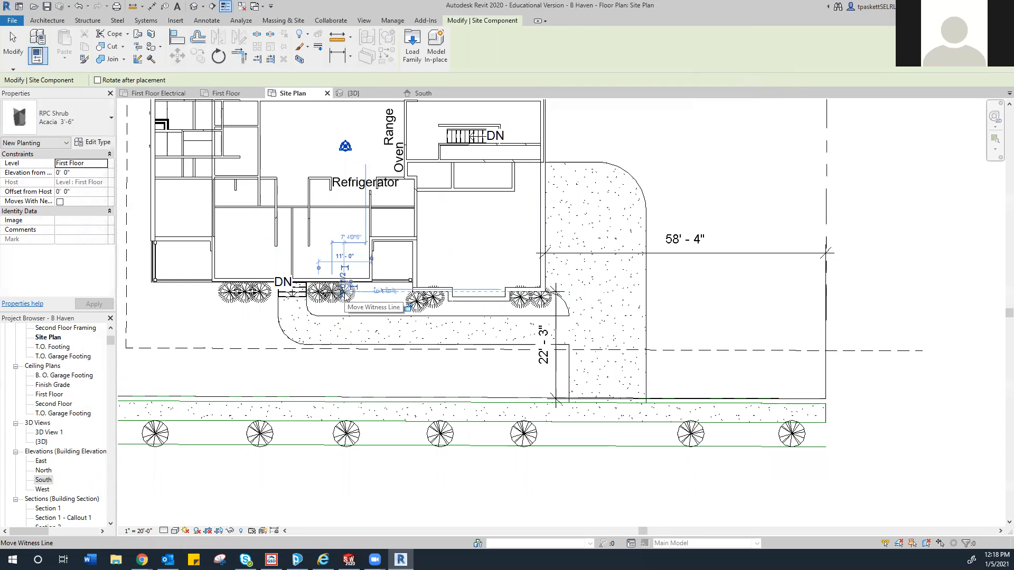
- Place two overlapping Acacia 3'-6" shrubs in the front yard near the lot's southwest corner
{"action": "middle_click_drag", "start_coordinate": [313, 341], "coordinate": [385, 309]}
{"action": "left_click", "coordinate": [186, 332]}
{"action": "left_click", "coordinate": [189, 344]}
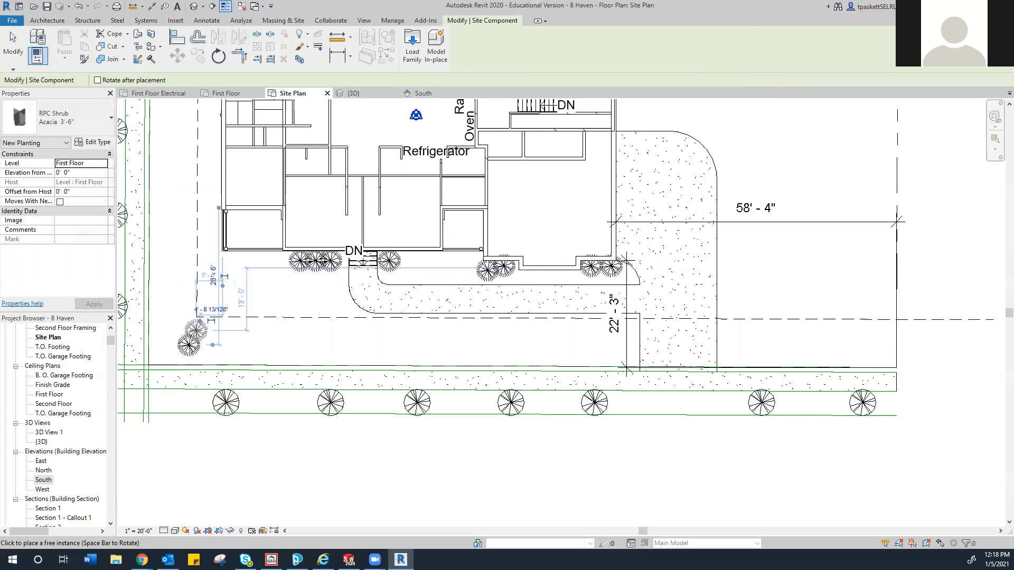
{"action": "left_click", "coordinate": [185, 331]}
{"action": "left_click", "coordinate": [187, 334]}
{"action": "right_click", "coordinate": [257, 328]}
{"action": "left_click", "coordinate": [297, 334]}
{"action": "scroll", "coordinate": [302, 333], "scroll_direction": "down", "scroll_amount": 1}
{"action": "scroll", "coordinate": [346, 319], "scroll_direction": "down", "scroll_amount": 1}
{"action": "middle_click_drag", "start_coordinate": [347, 319], "coordinate": [333, 344]}
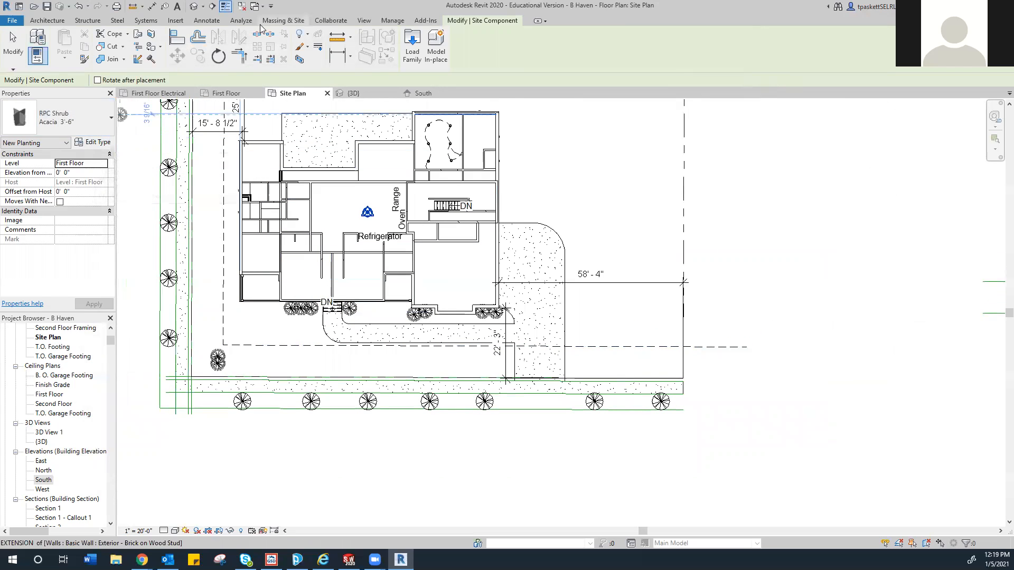
- Look through the other RPC Shrub types available and end the site component placement
{"action": "left_click", "coordinate": [275, 23]}
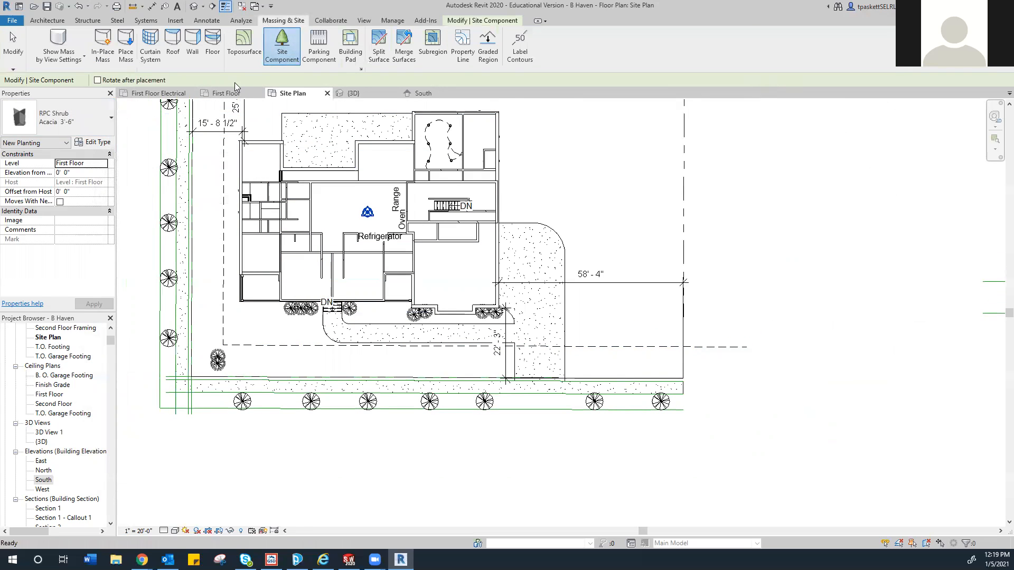
{"action": "scroll", "coordinate": [421, 233], "scroll_direction": "down", "scroll_amount": 1}
{"action": "middle_click_drag", "start_coordinate": [463, 280], "coordinate": [453, 331]}
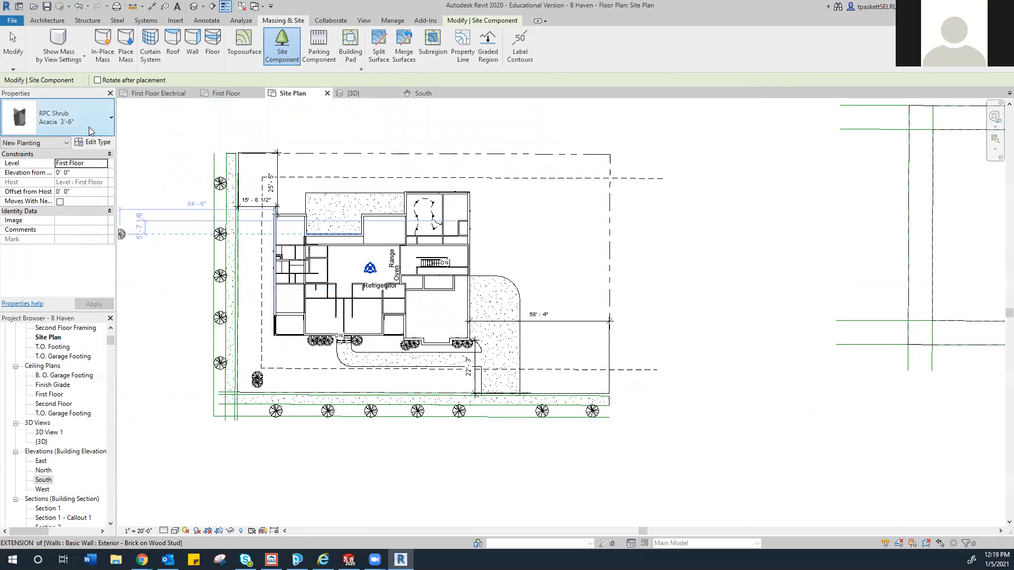
{"action": "left_click", "coordinate": [64, 118]}
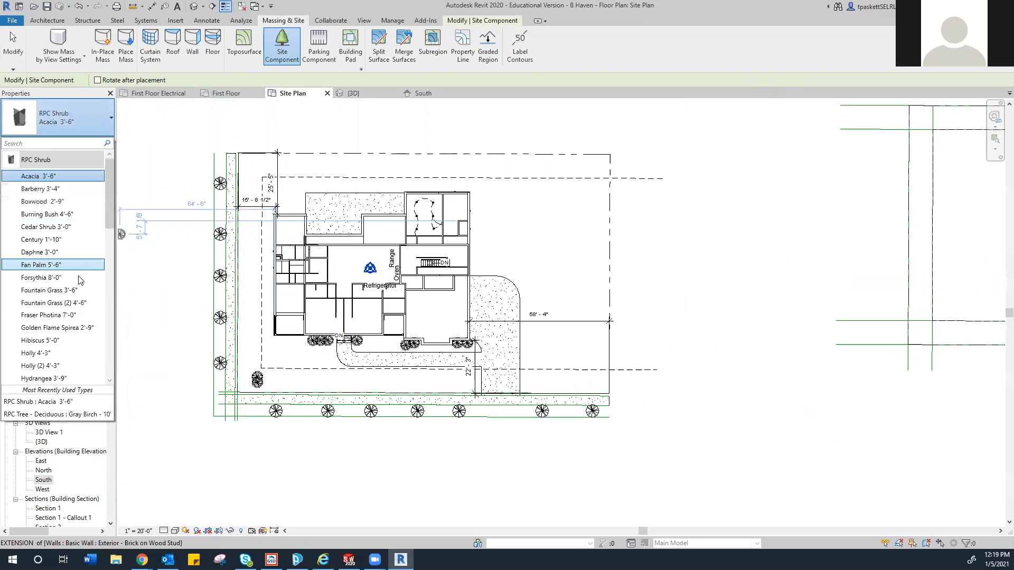
{"action": "scroll", "coordinate": [66, 306], "scroll_direction": "down", "scroll_amount": 2}
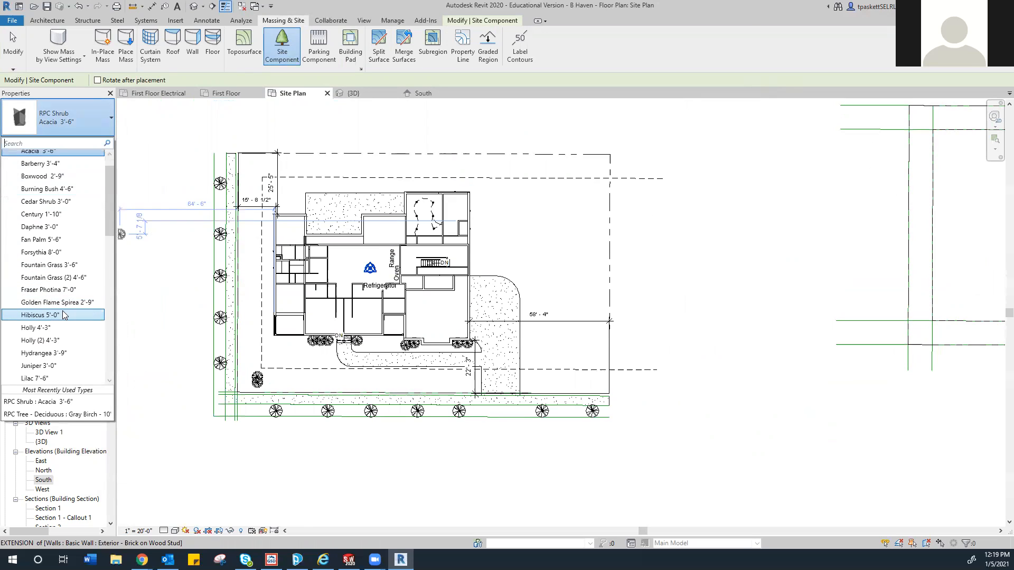
{"action": "scroll", "coordinate": [63, 315], "scroll_direction": "down", "scroll_amount": 2}
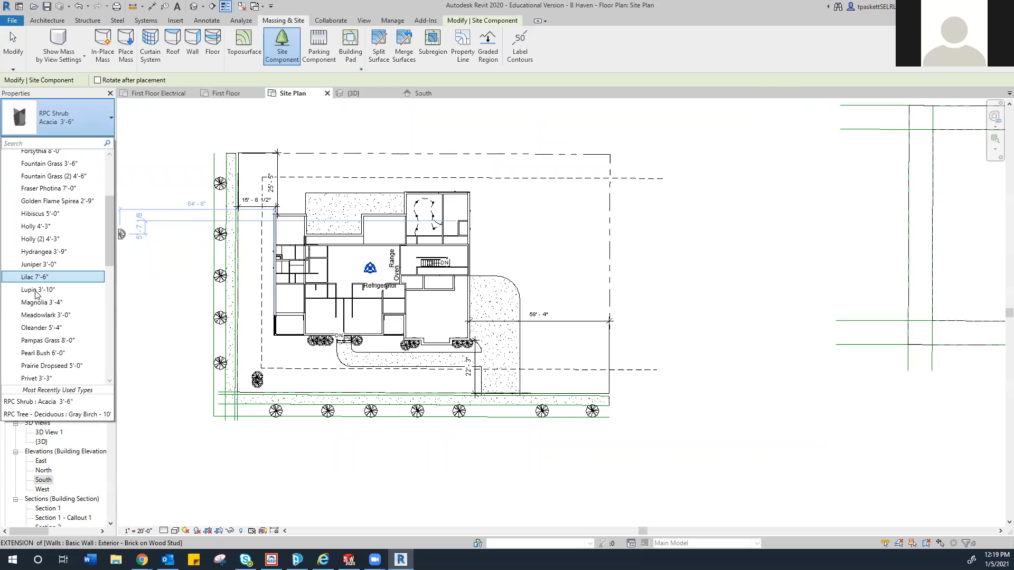
{"action": "left_click", "coordinate": [43, 328]}
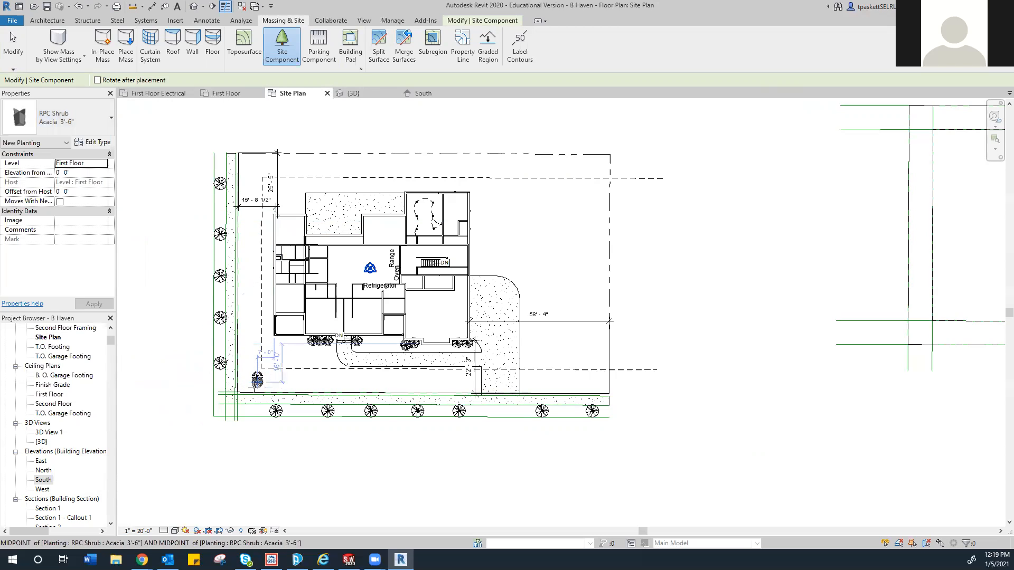
{"action": "scroll", "coordinate": [259, 387], "scroll_direction": "up", "scroll_amount": 2}
{"action": "left_click", "coordinate": [13, 51]}
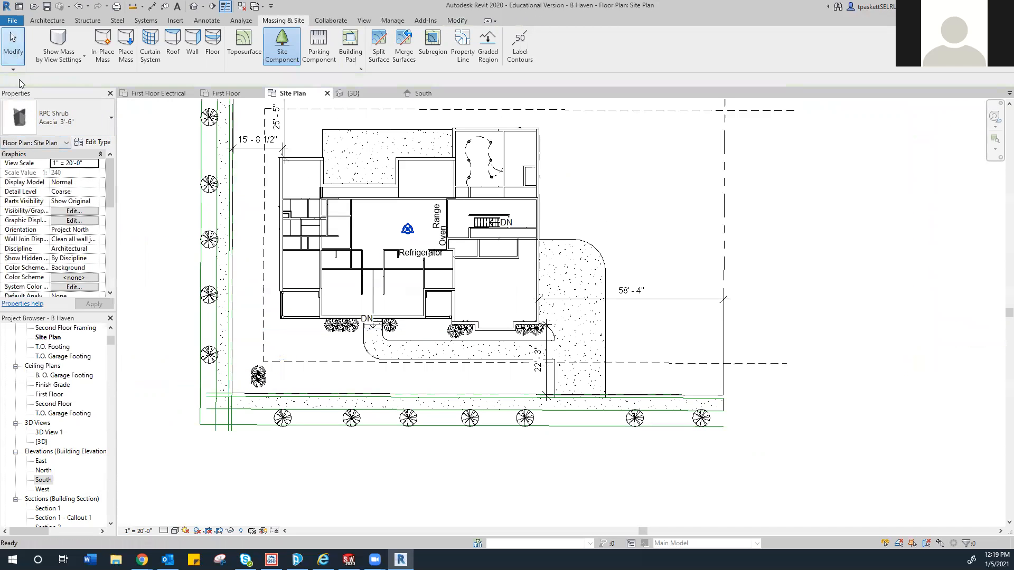
- Set the level of the two shrubs near the lot's southwest corner to Finish Grade
{"action": "left_click_drag", "start_coordinate": [239, 359], "coordinate": [271, 390]}
{"action": "left_click", "coordinate": [100, 167]}
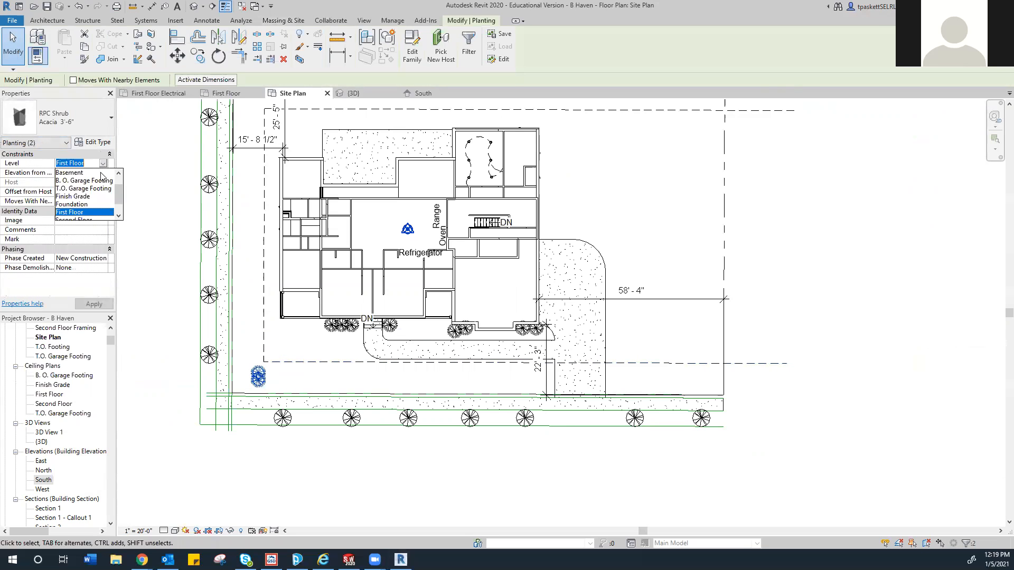
{"action": "left_click", "coordinate": [84, 204]}
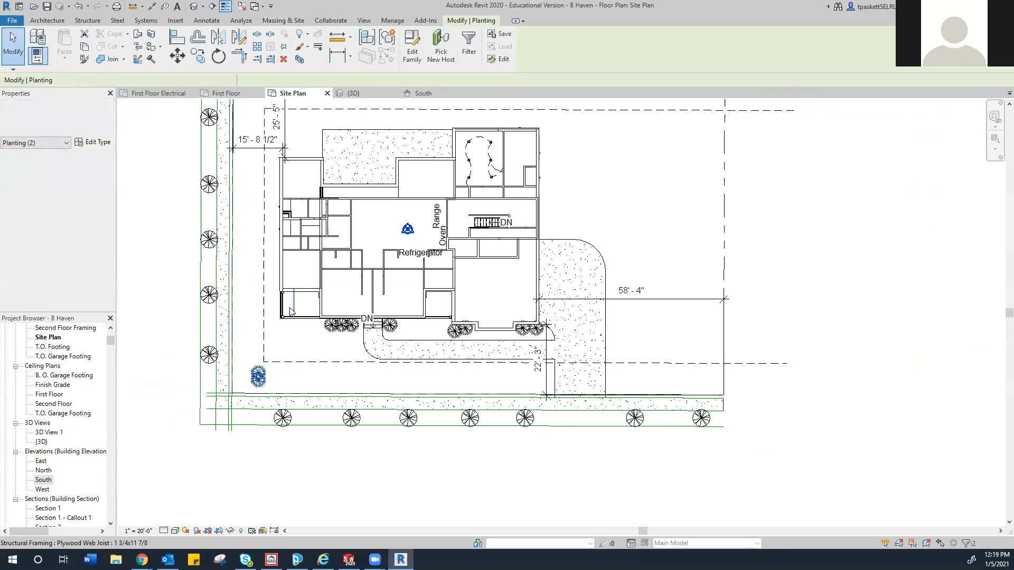
- Set the level of the three shrubs west and the one shrub east of the entry steps to Finish Grade
{"action": "left_click_drag", "start_coordinate": [313, 337], "coordinate": [365, 319]}
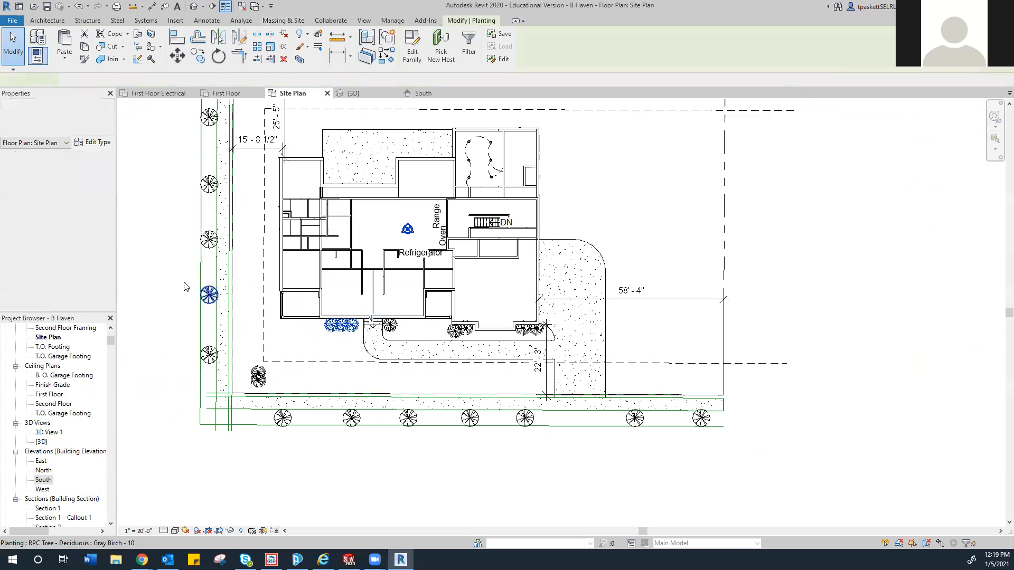
{"action": "left_click", "coordinate": [90, 165]}
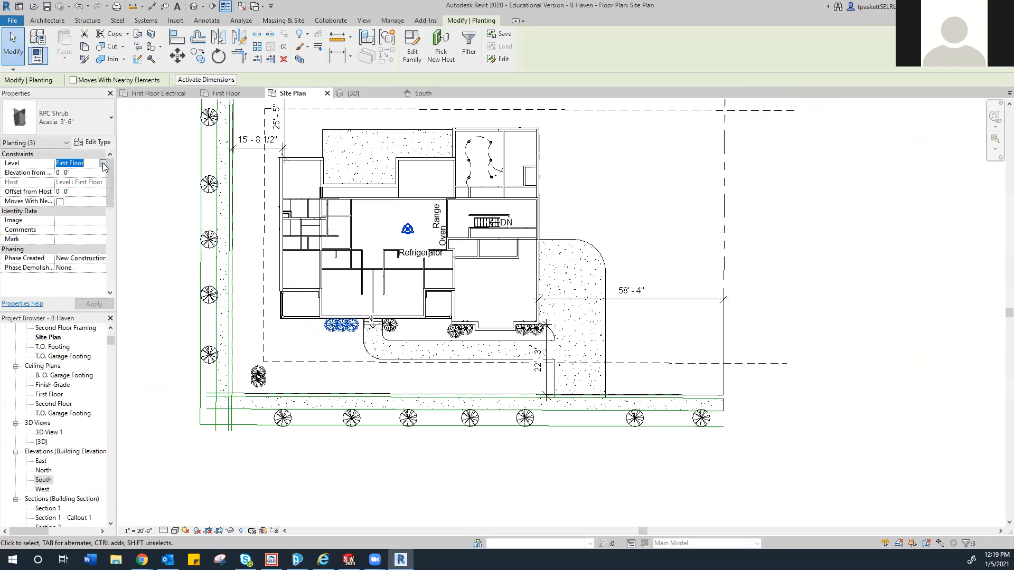
{"action": "left_click", "coordinate": [102, 164]}
{"action": "left_click", "coordinate": [82, 204]}
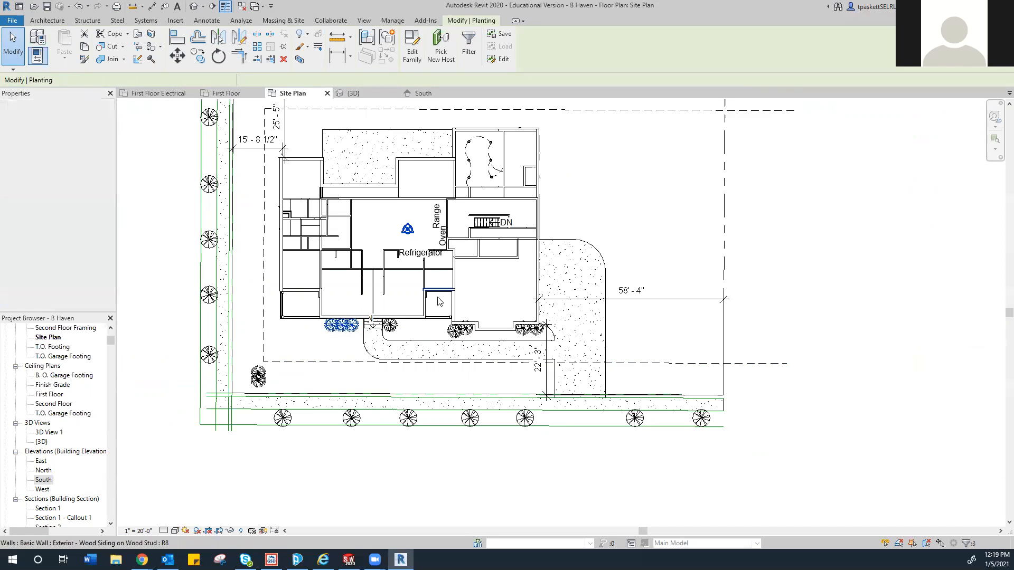
{"action": "left_click", "coordinate": [390, 325]}
{"action": "left_click", "coordinate": [100, 163]}
{"action": "left_click", "coordinate": [103, 164]}
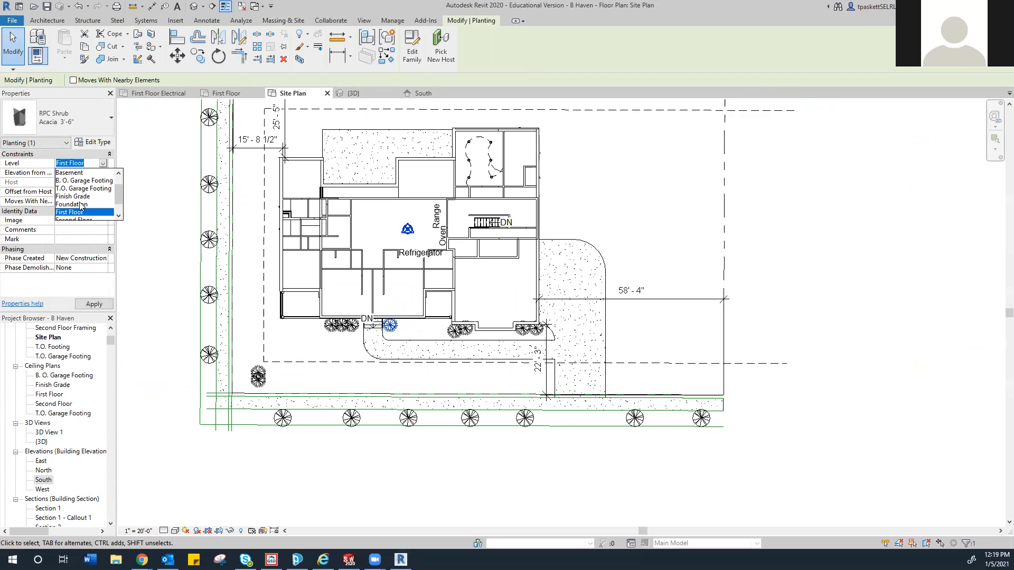
{"action": "left_click", "coordinate": [79, 197]}
- Set the level of the four Acacia shrubs along the garage's front wall, two on each side of its bump-out, to Finish Grade
{"action": "left_click", "coordinate": [462, 335]}
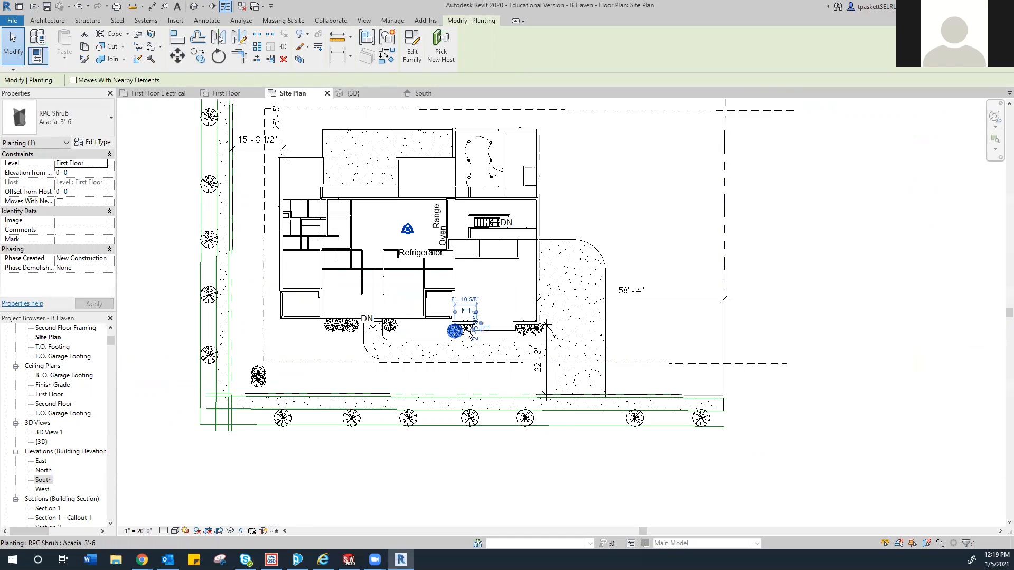
{"action": "left_click", "coordinate": [466, 328], "text": "ctrl"}
{"action": "left_click", "coordinate": [519, 333], "text": "ctrl"}
{"action": "left_click", "coordinate": [523, 328], "text": "ctrl"}
{"action": "left_click", "coordinate": [511, 318]}
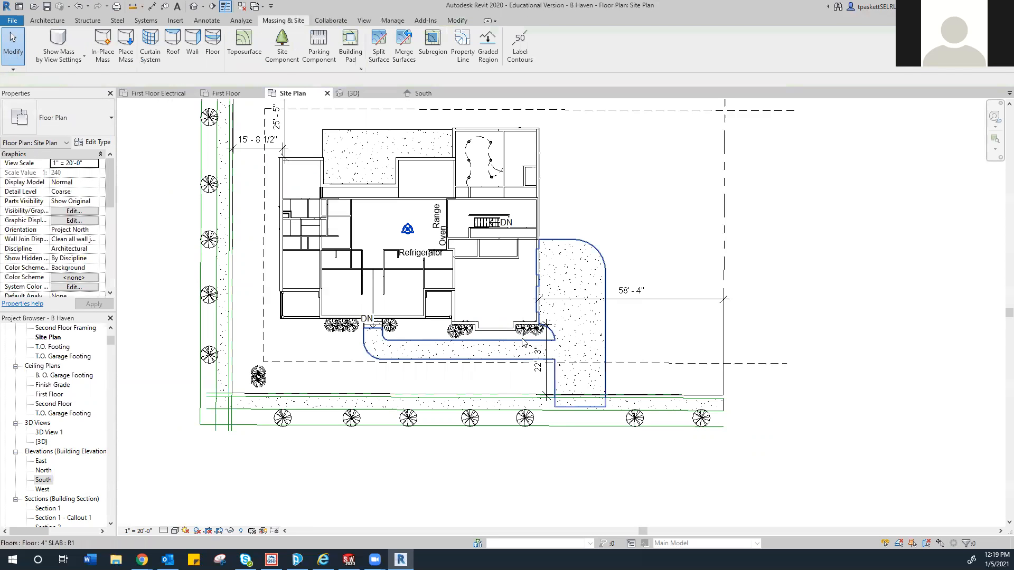
{"action": "left_click", "coordinate": [529, 330]}
{"action": "left_click", "coordinate": [464, 330], "text": "ctrl"}
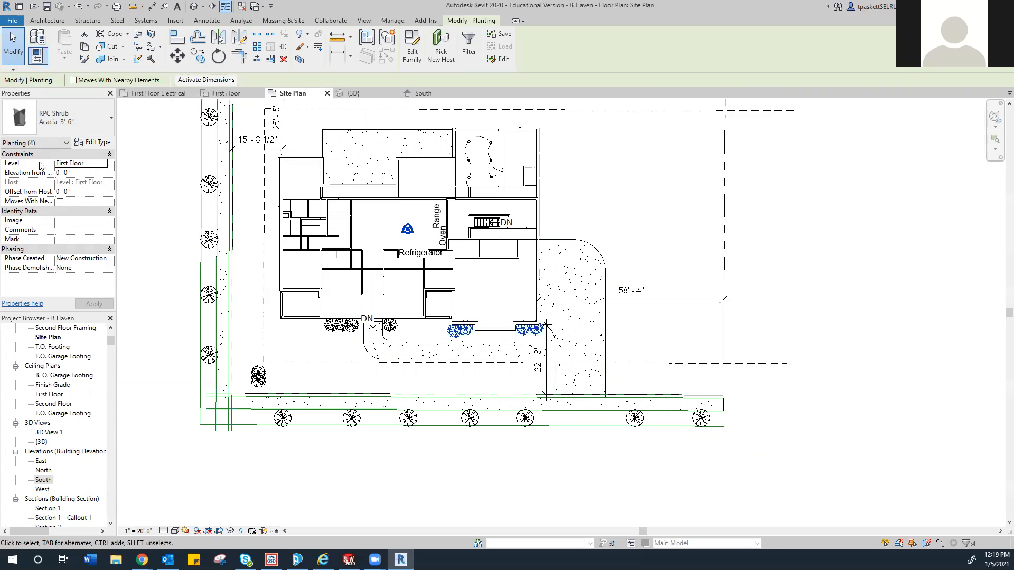
{"action": "left_click", "coordinate": [84, 163]}
{"action": "left_click", "coordinate": [103, 164]}
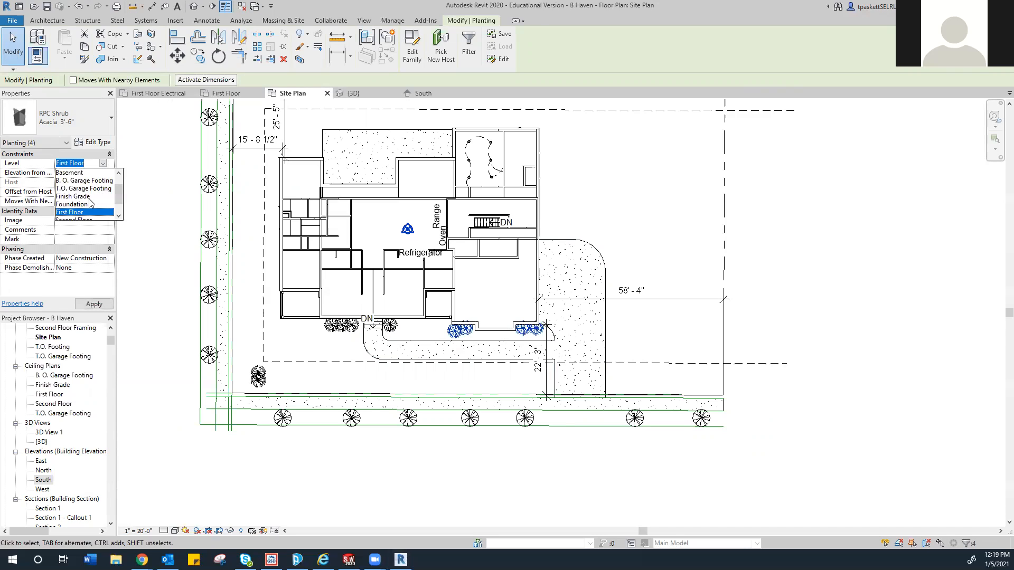
{"action": "left_click", "coordinate": [91, 197]}
{"action": "left_click", "coordinate": [432, 465]}
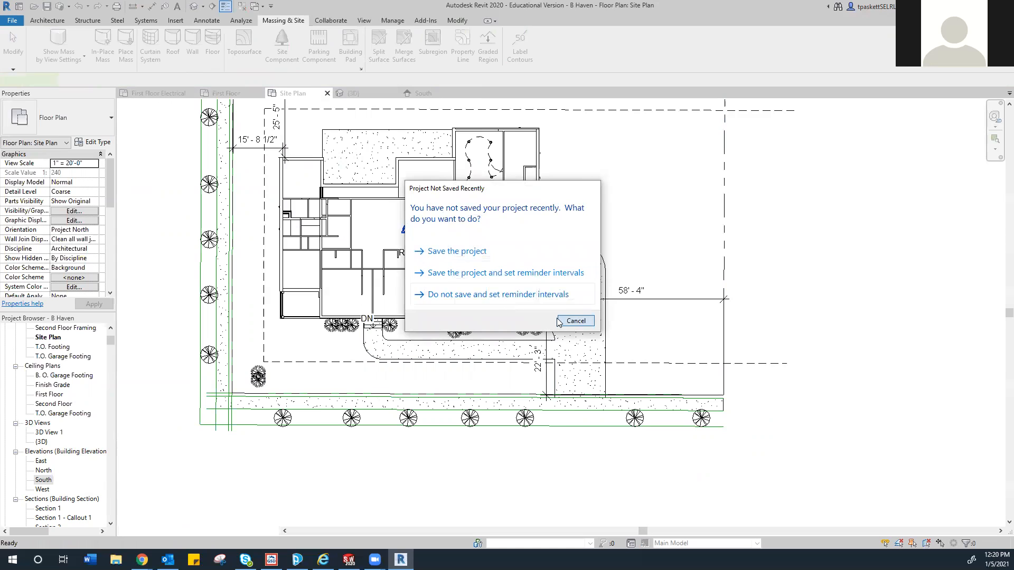
- Dismiss the save reminder and choose the RPC Tree - Deciduous type Honey Locust - 25' for the new site component
{"action": "left_click", "coordinate": [562, 321]}
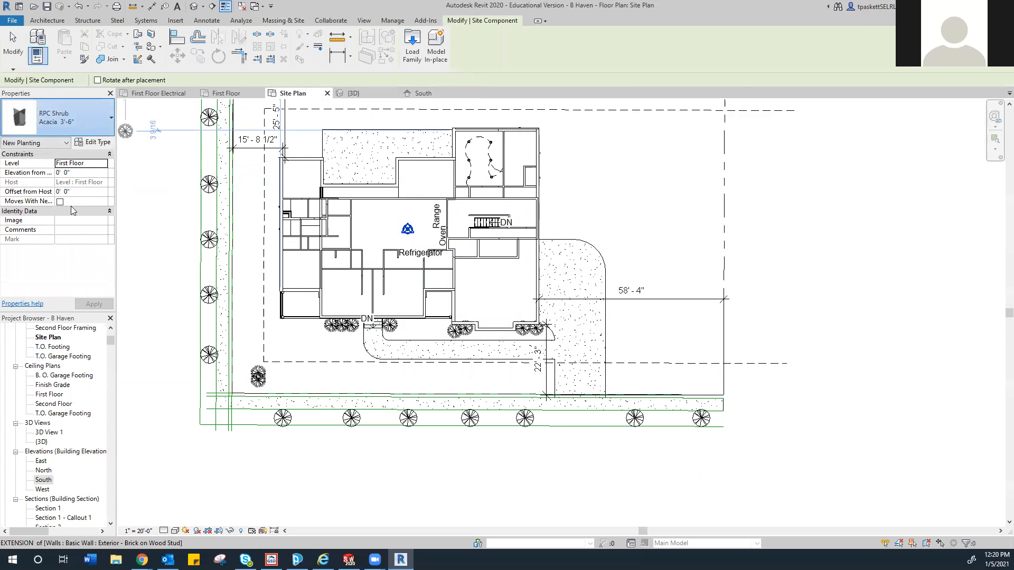
{"action": "left_click", "coordinate": [63, 117]}
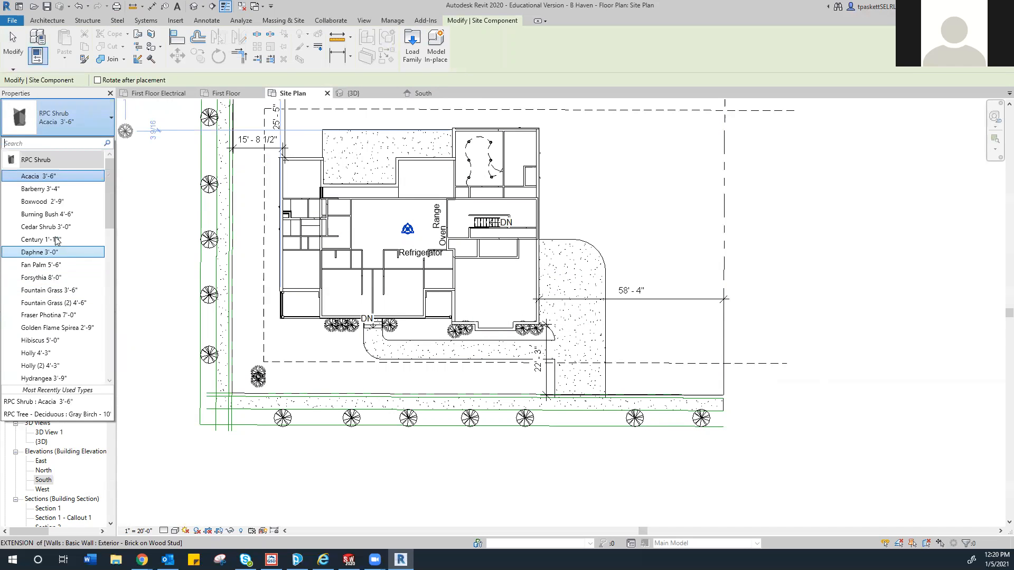
{"action": "scroll", "coordinate": [62, 264], "scroll_direction": "down", "scroll_amount": 2}
{"action": "scroll", "coordinate": [68, 322], "scroll_direction": "down", "scroll_amount": 3}
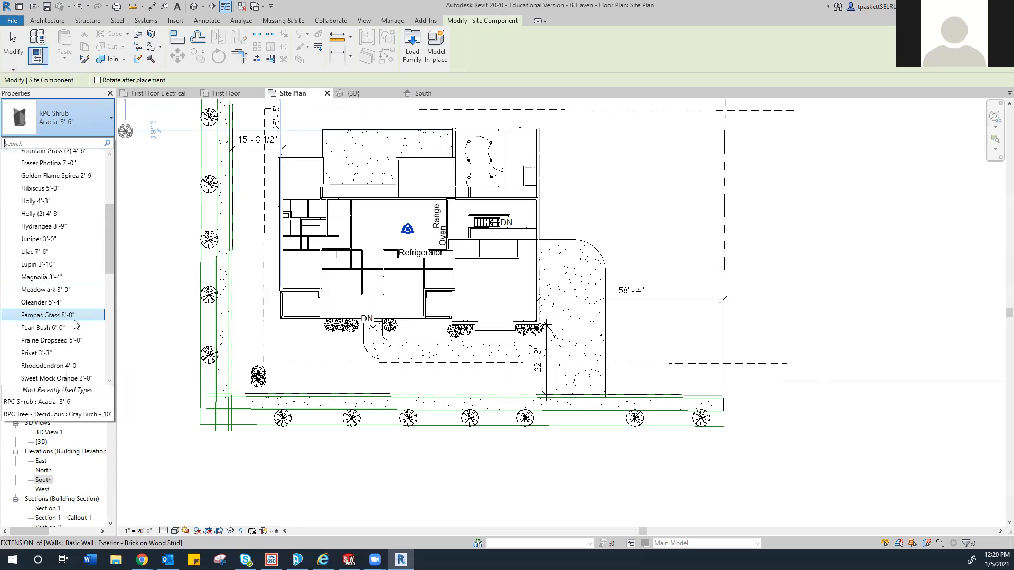
{"action": "scroll", "coordinate": [74, 338], "scroll_direction": "down", "scroll_amount": 3}
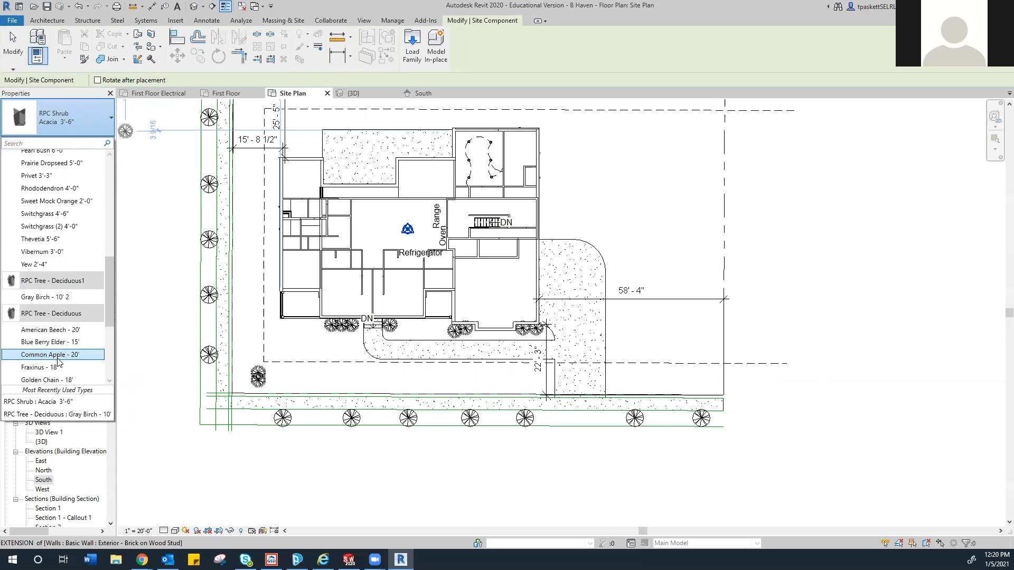
{"action": "scroll", "coordinate": [59, 359], "scroll_direction": "down", "scroll_amount": 2}
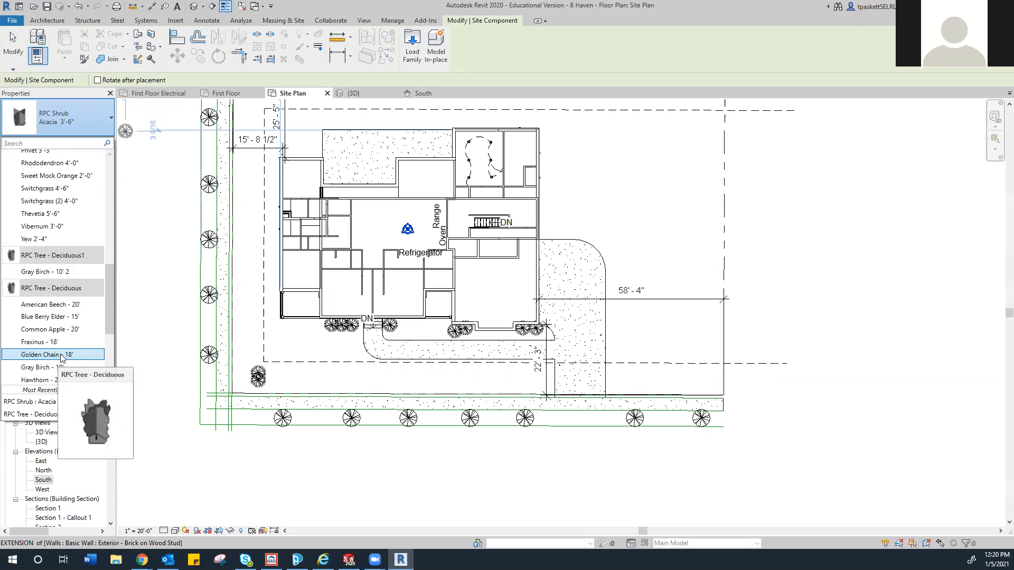
{"action": "scroll", "coordinate": [67, 346], "scroll_direction": "down", "scroll_amount": 1}
{"action": "scroll", "coordinate": [67, 346], "scroll_direction": "down", "scroll_amount": 1}
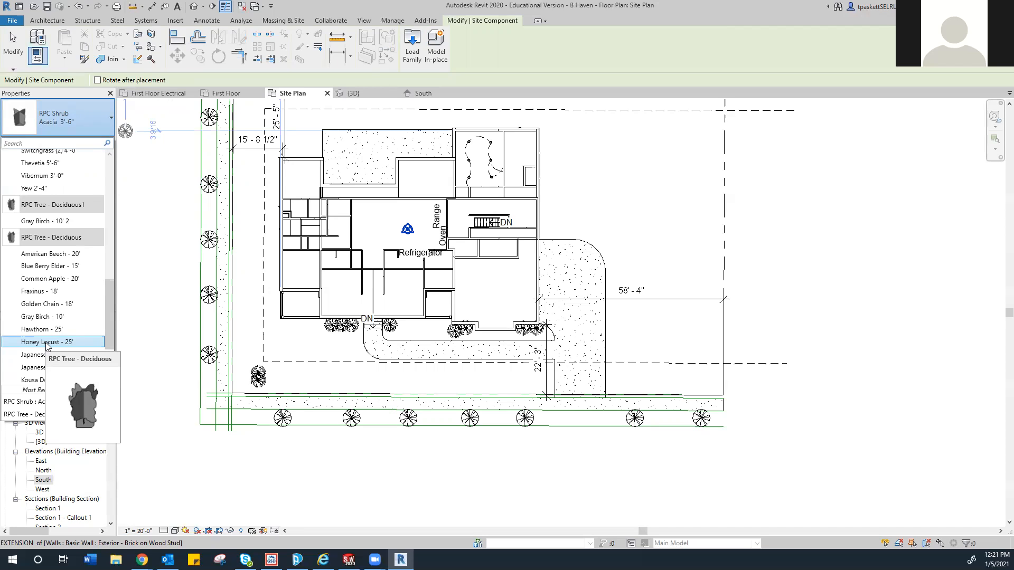
{"action": "scroll", "coordinate": [46, 346], "scroll_direction": "down", "scroll_amount": 1}
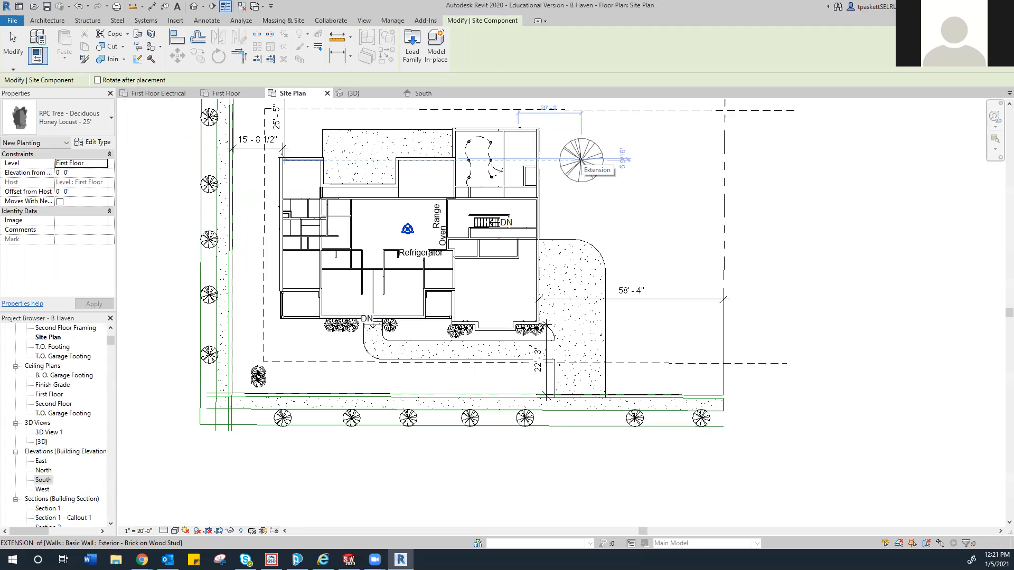
- Place three overlapping Honey Locust - 25' trees in a cluster in the yard east of the house, north of the driveway, and end placement
{"action": "left_click", "coordinate": [581, 159]}
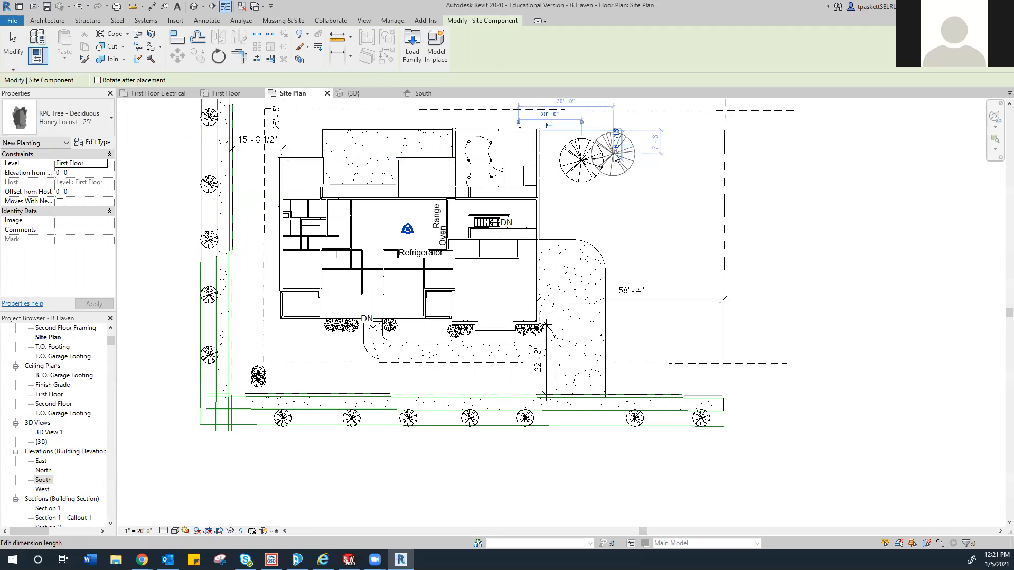
{"action": "left_click", "coordinate": [614, 153]}
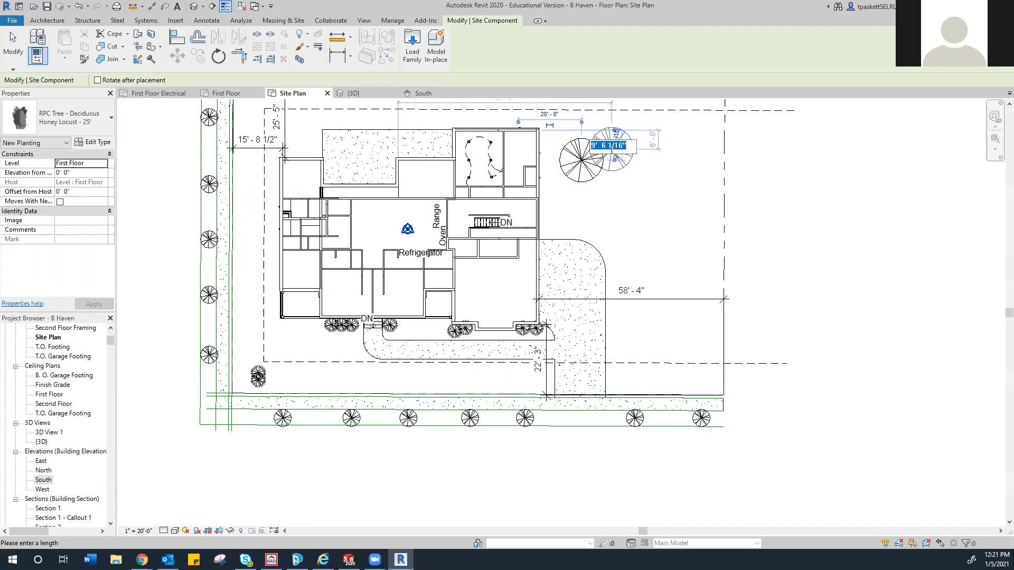
{"action": "left_click", "coordinate": [616, 183]}
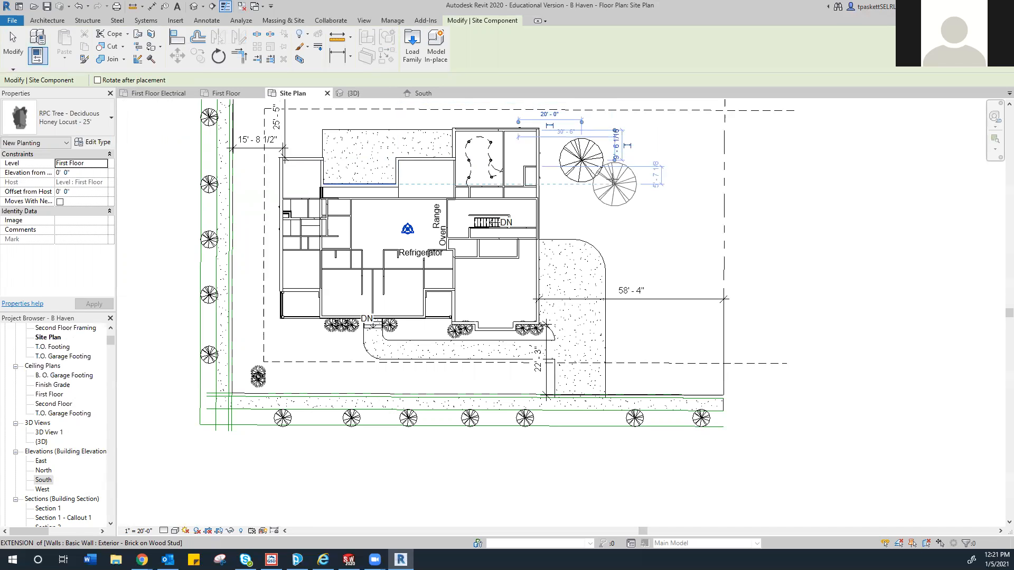
{"action": "left_click", "coordinate": [611, 180]}
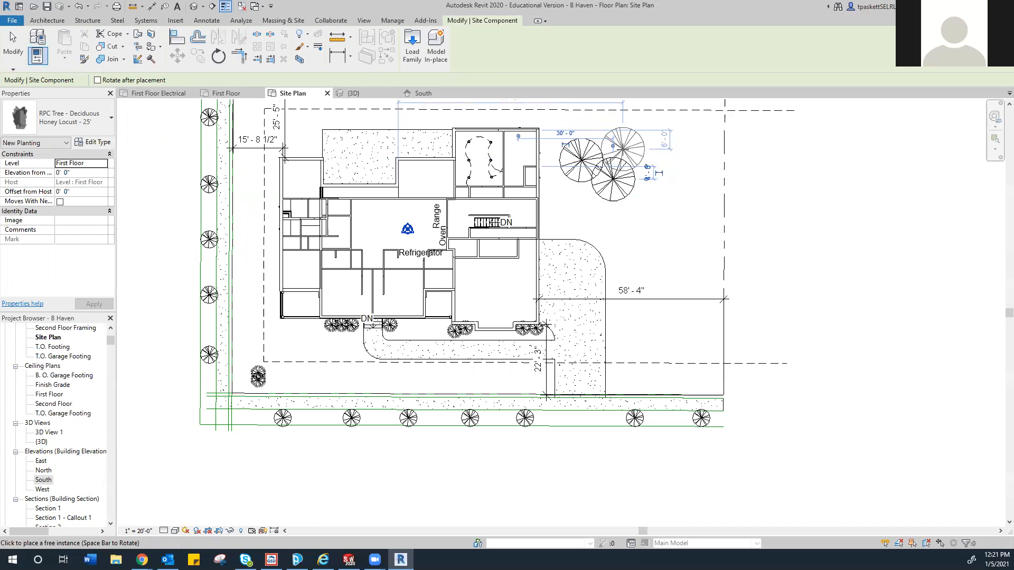
{"action": "left_click", "coordinate": [623, 149]}
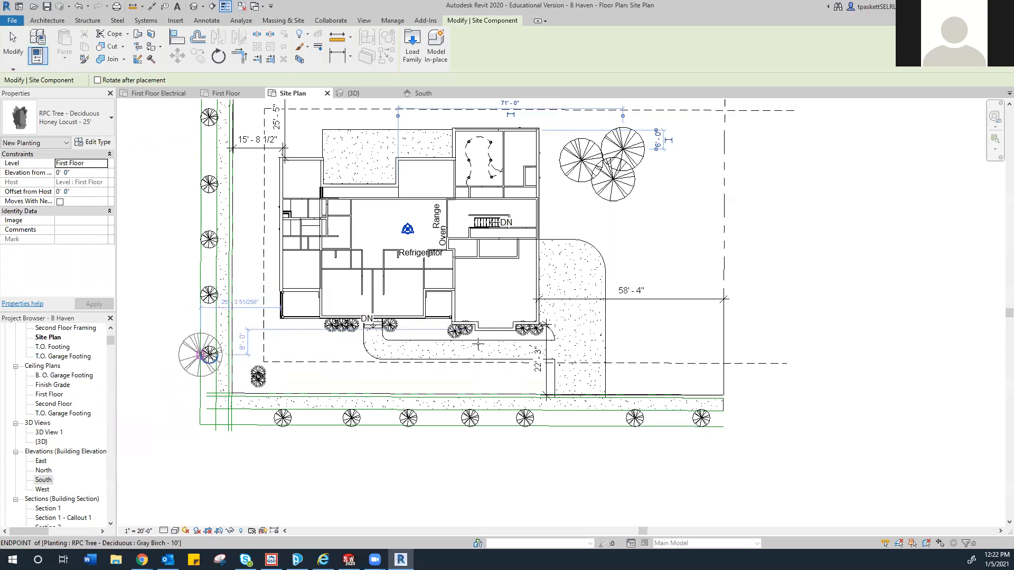
{"action": "scroll", "coordinate": [758, 269], "scroll_direction": "down", "scroll_amount": 1}
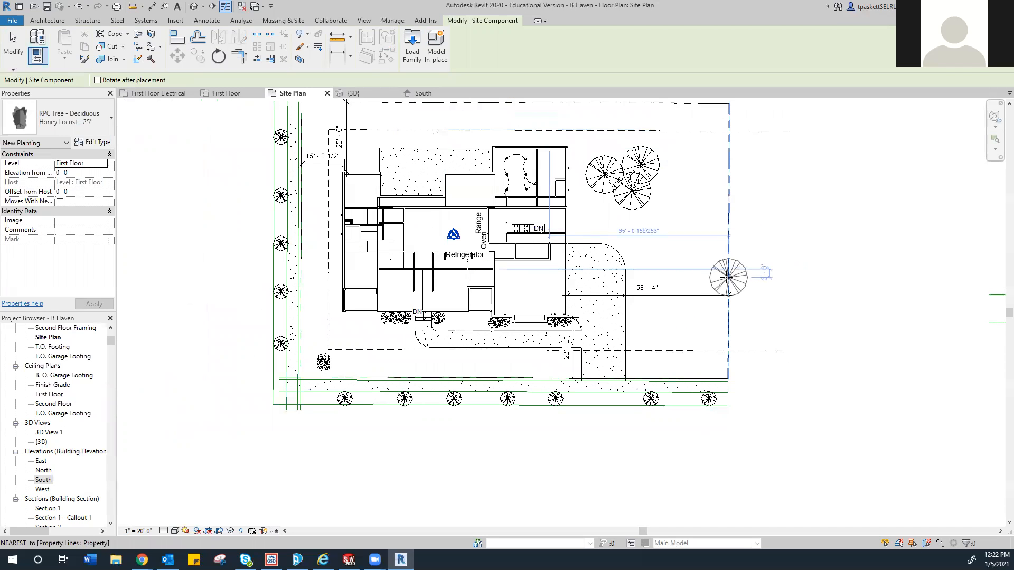
{"action": "key", "text": "Escape"}
{"action": "middle_click_drag", "start_coordinate": [589, 253], "coordinate": [587, 307]}
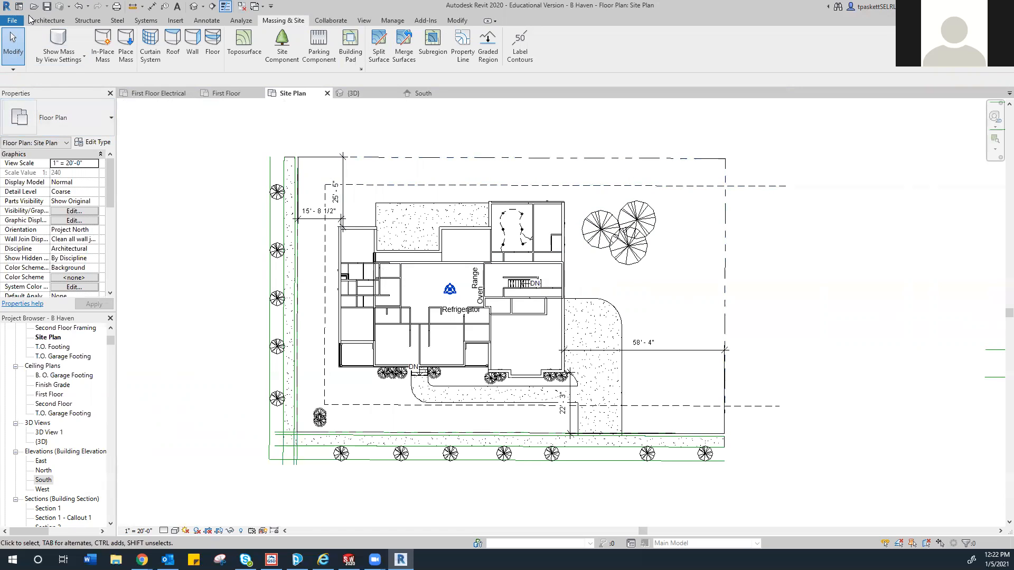
- Set the level of the three Honey Locust trees east of the house to Finish Grade
{"action": "left_click", "coordinate": [392, 20]}
{"action": "left_click", "coordinate": [457, 21]}
{"action": "left_click_drag", "start_coordinate": [583, 171], "coordinate": [691, 278]}
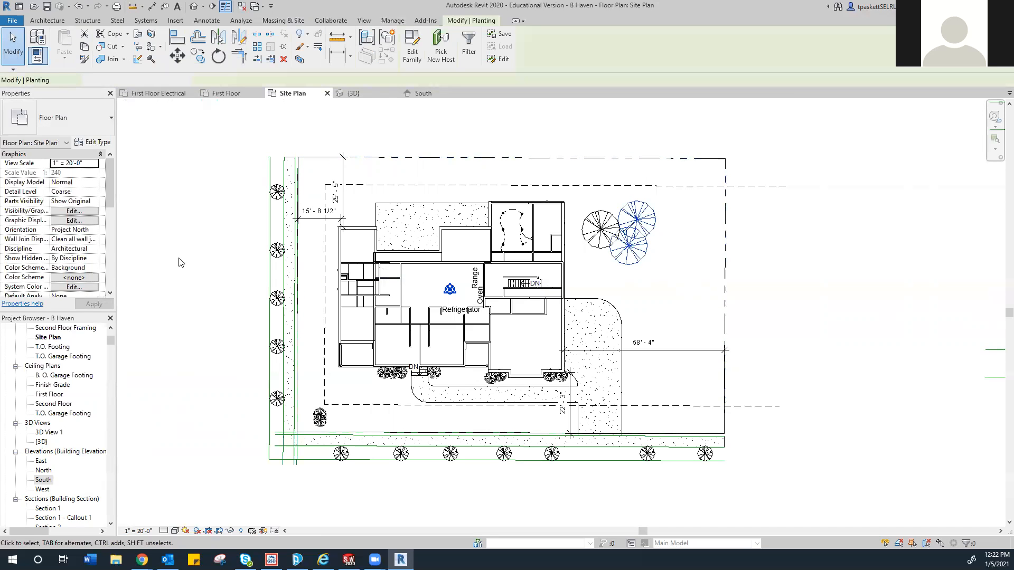
{"action": "left_click", "coordinate": [103, 163]}
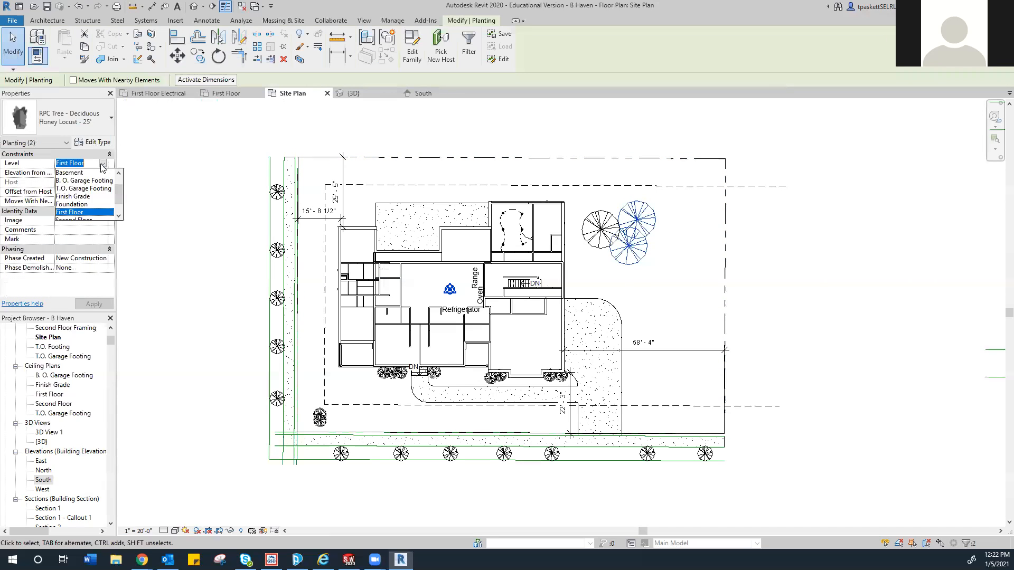
{"action": "left_click", "coordinate": [79, 196]}
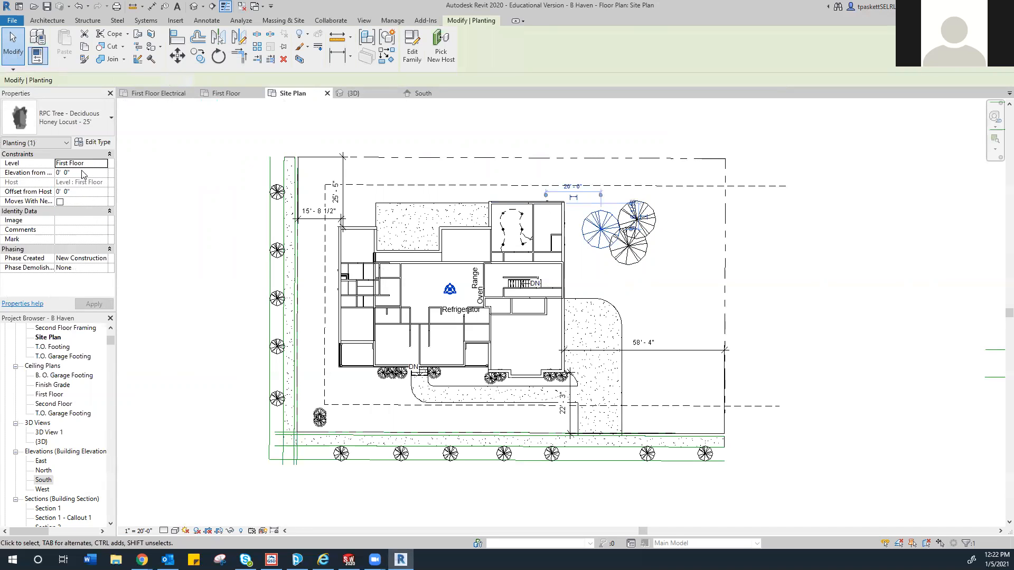
{"action": "left_click", "coordinate": [103, 164]}
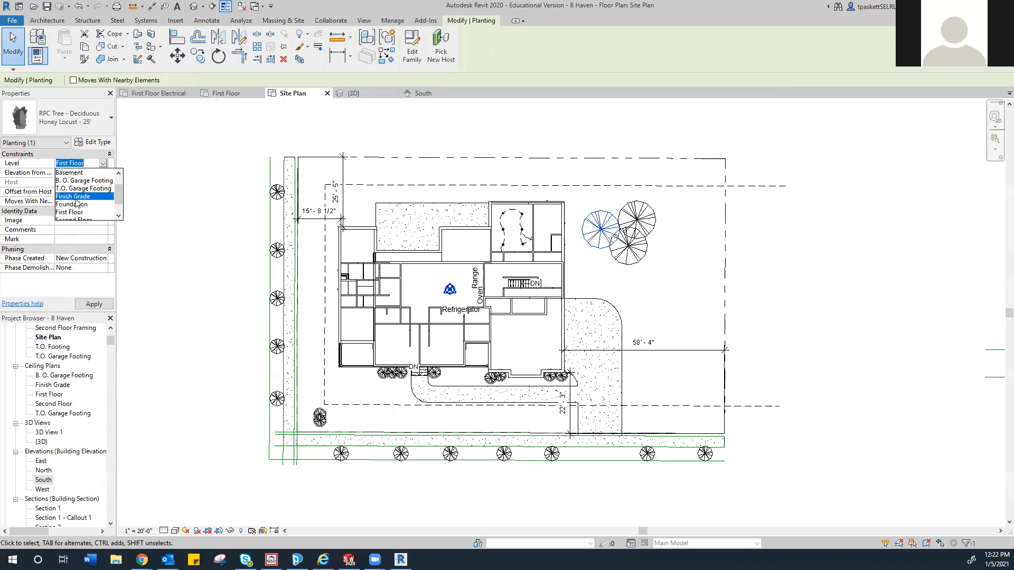
{"action": "left_click", "coordinate": [73, 196]}
{"action": "left_click", "coordinate": [597, 139]}
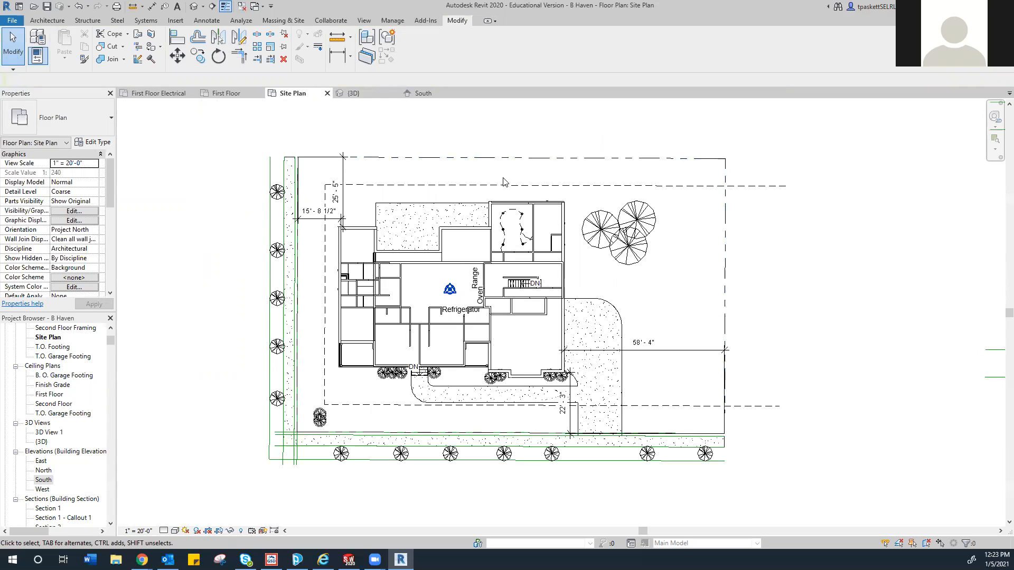
- Create a perspective camera view from the front sidewalk opposite the entry walk, with its target north inside the house
{"action": "left_click", "coordinate": [364, 21]}
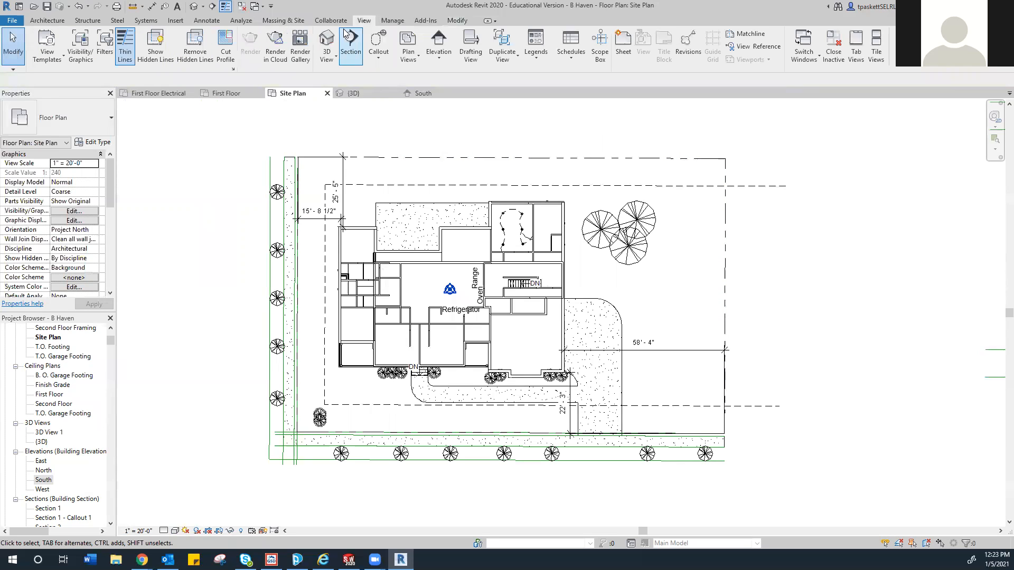
{"action": "left_click", "coordinate": [331, 59]}
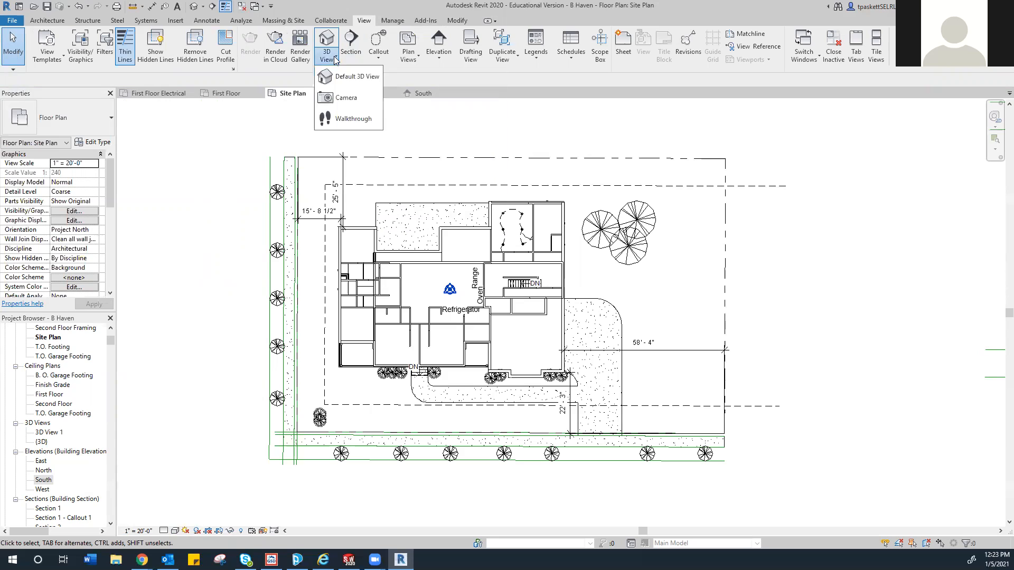
{"action": "left_click", "coordinate": [343, 97]}
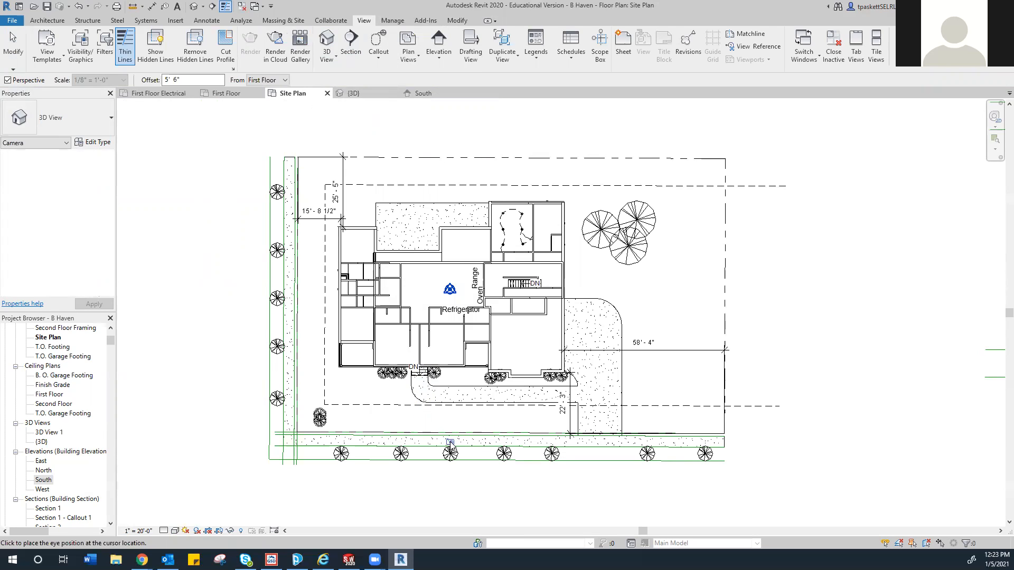
{"action": "left_click", "coordinate": [451, 443]}
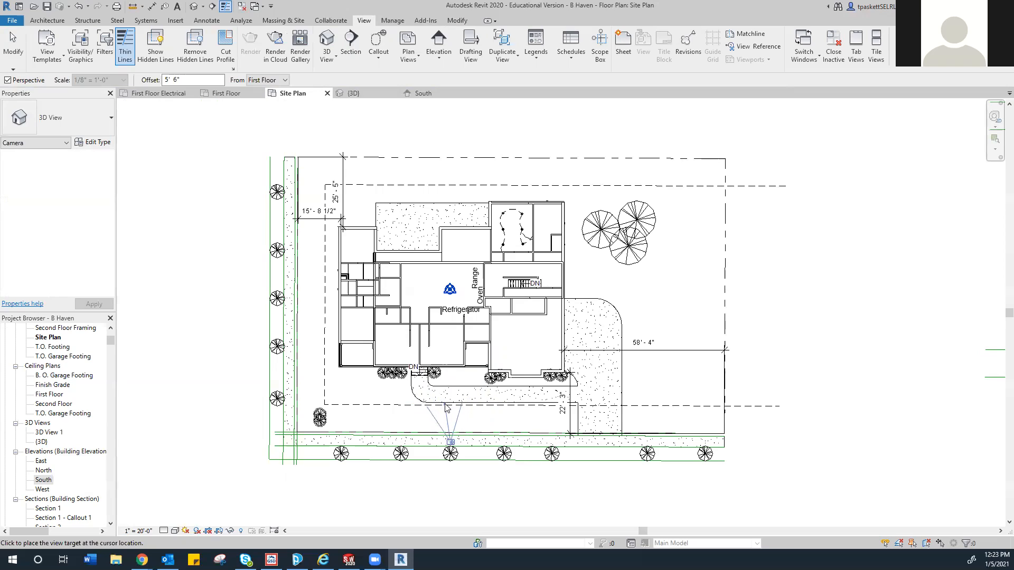
{"action": "left_click", "coordinate": [448, 235]}
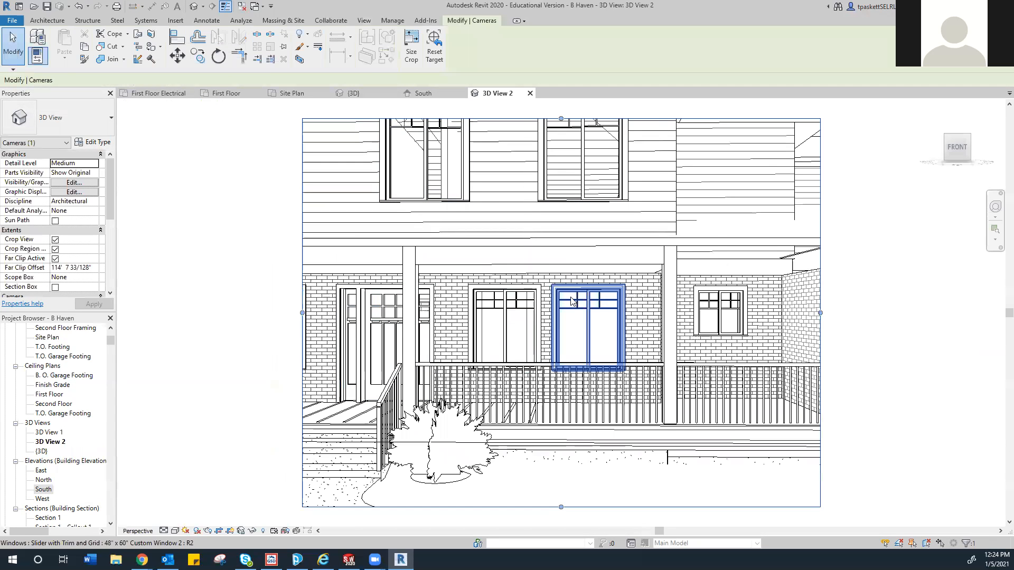
- Enlarge the camera view's crop region upward and to both sides to frame the roof, the whole porch and the front shrubs
{"action": "scroll", "coordinate": [564, 307], "scroll_direction": "down", "scroll_amount": 1}
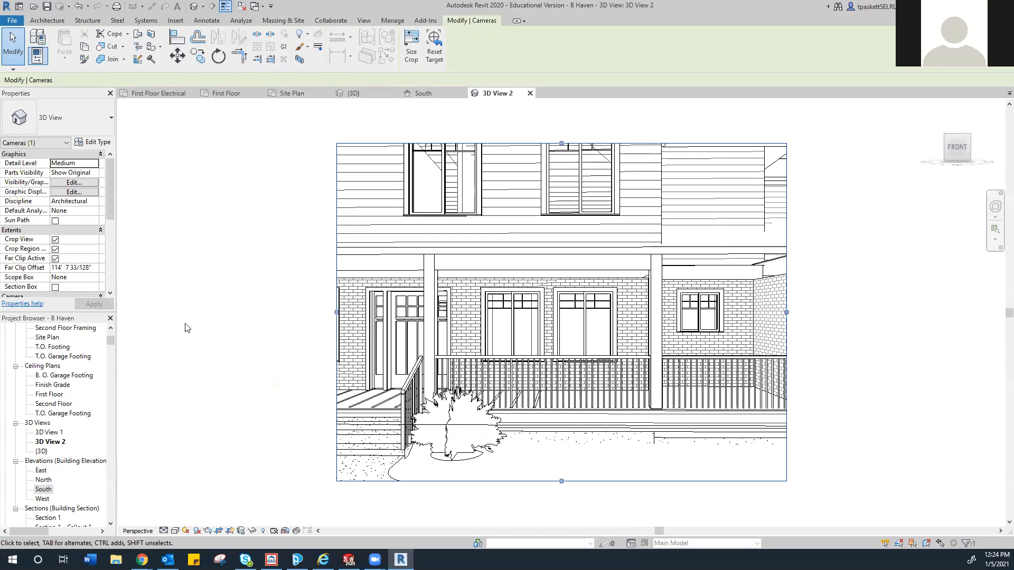
{"action": "scroll", "coordinate": [658, 271], "scroll_direction": "down", "scroll_amount": 1}
{"action": "scroll", "coordinate": [634, 294], "scroll_direction": "down", "scroll_amount": 1}
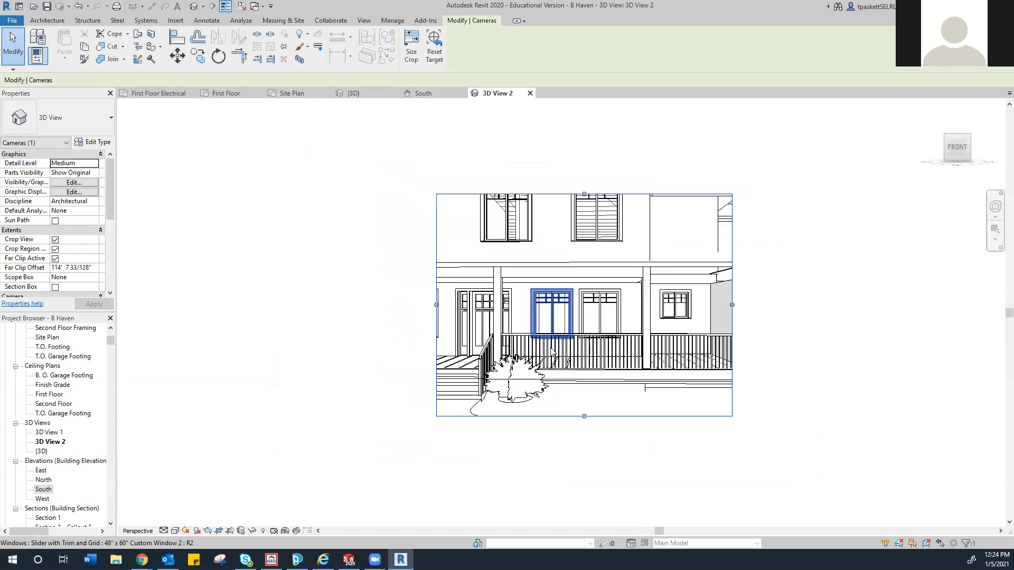
{"action": "left_click_drag", "start_coordinate": [436, 305], "coordinate": [233, 324]}
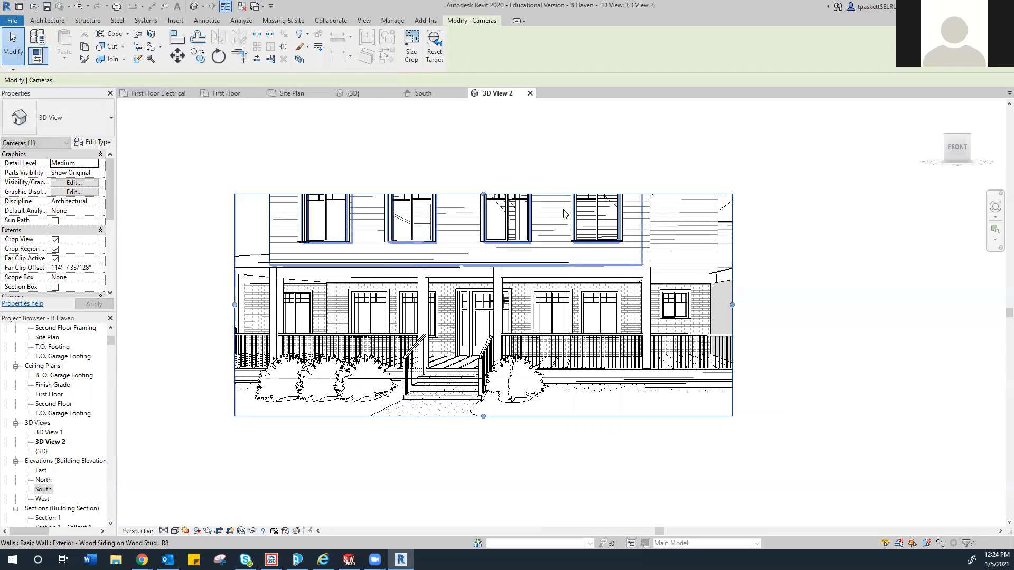
{"action": "left_click_drag", "start_coordinate": [483, 195], "coordinate": [489, 110]}
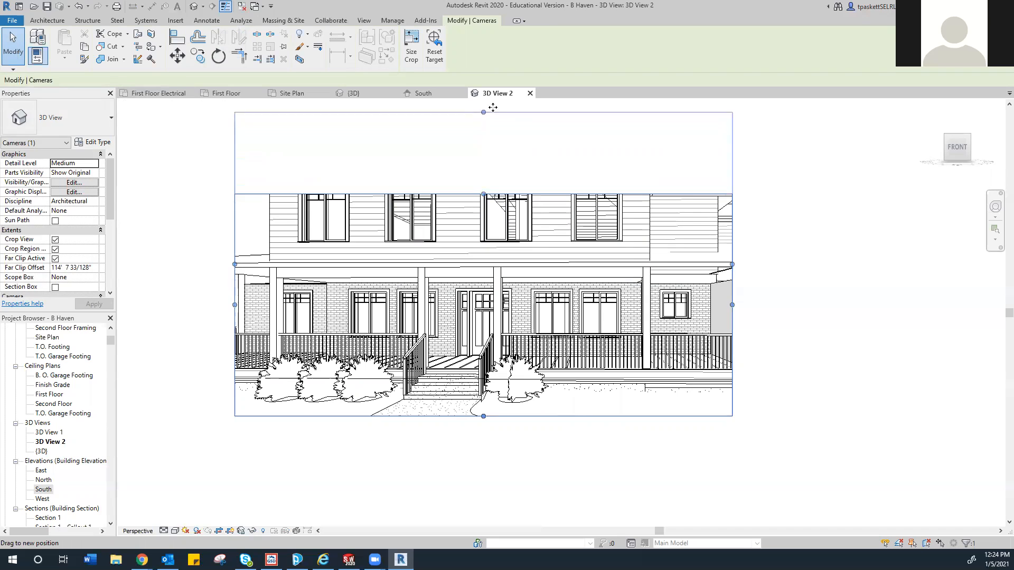
{"action": "left_click_drag", "start_coordinate": [733, 263], "coordinate": [864, 263]}
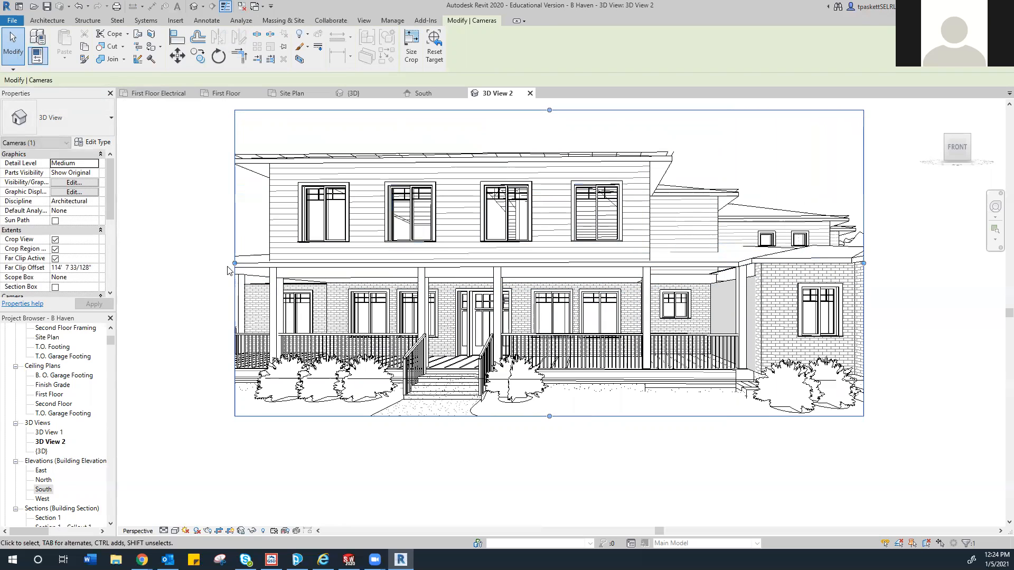
{"action": "left_click_drag", "start_coordinate": [234, 263], "coordinate": [157, 265]}
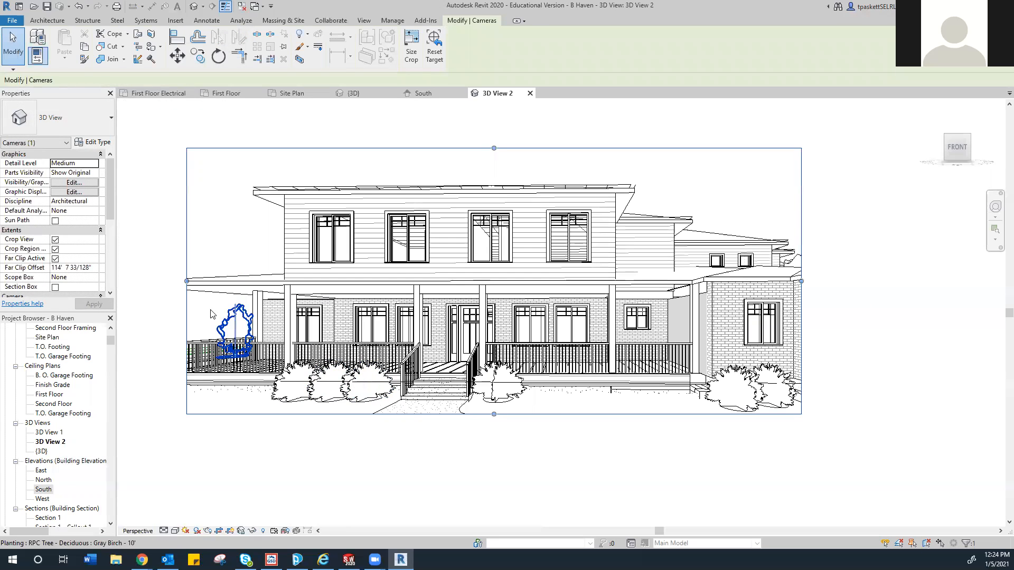
- Extend the camera view's crop region westward past the porch's corner post
{"action": "left_click_drag", "start_coordinate": [186, 287], "coordinate": [160, 287]}
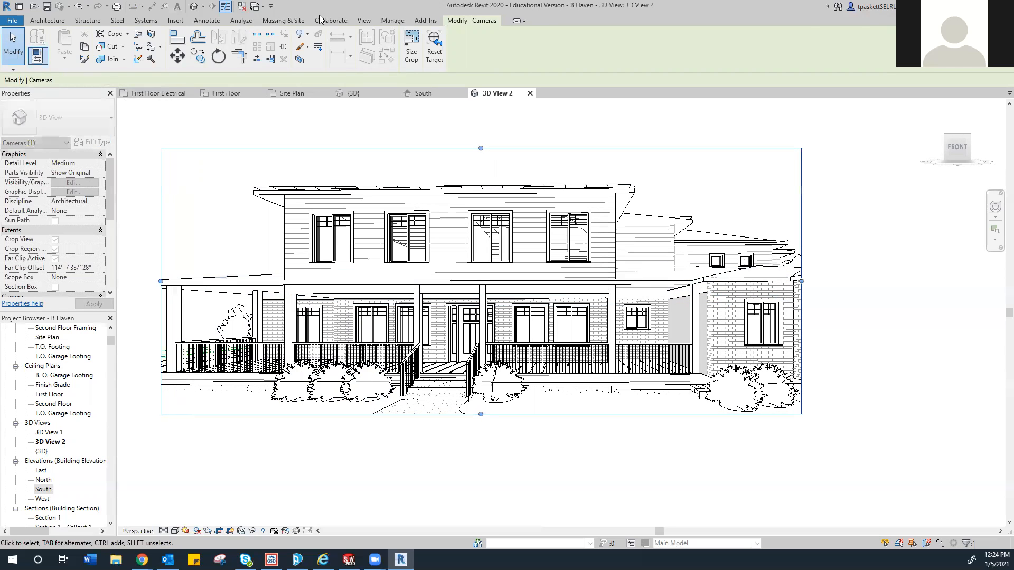
{"action": "left_click", "coordinate": [364, 20]}
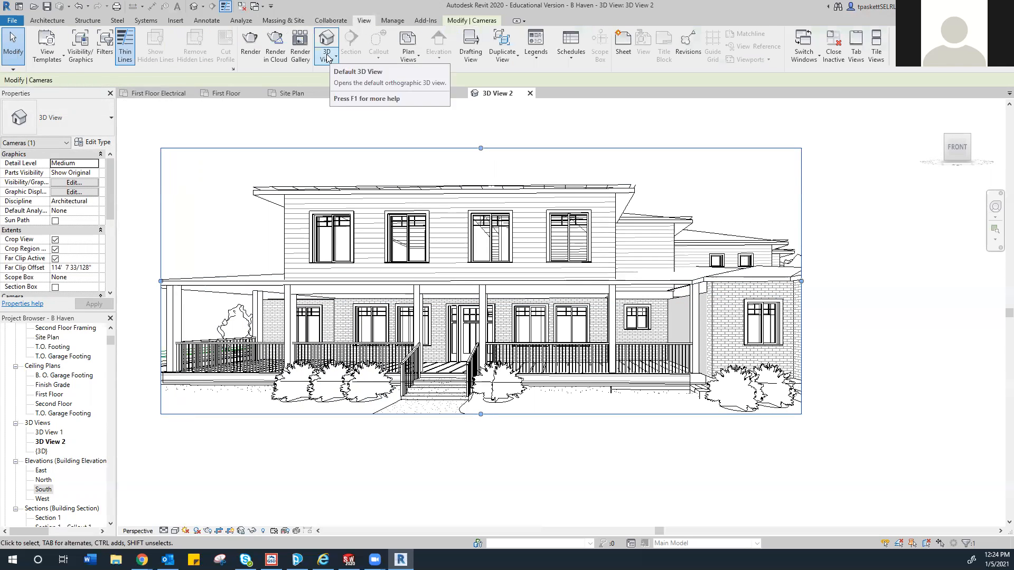
{"action": "left_click", "coordinate": [334, 58]}
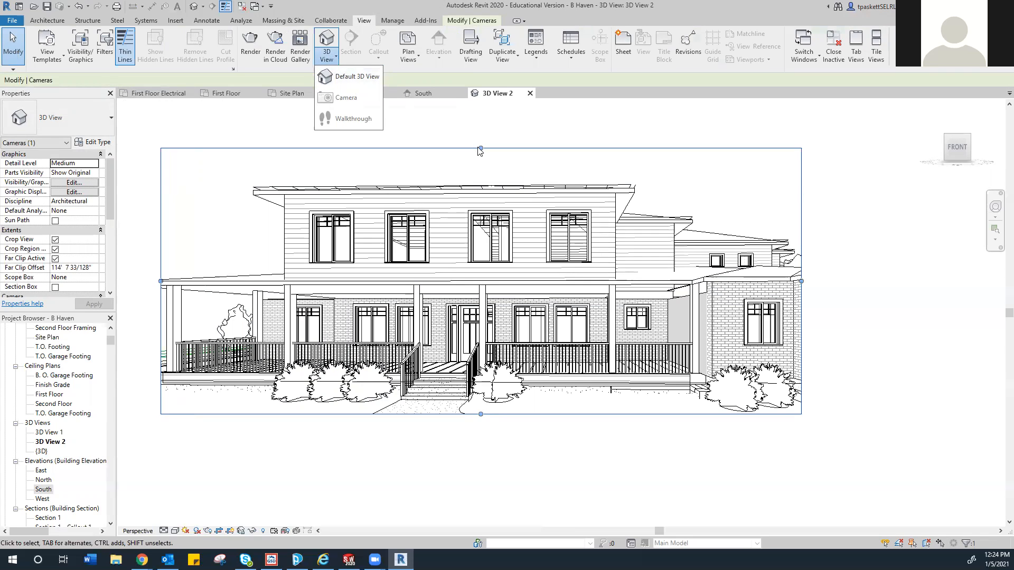
{"action": "left_click", "coordinate": [463, 126]}
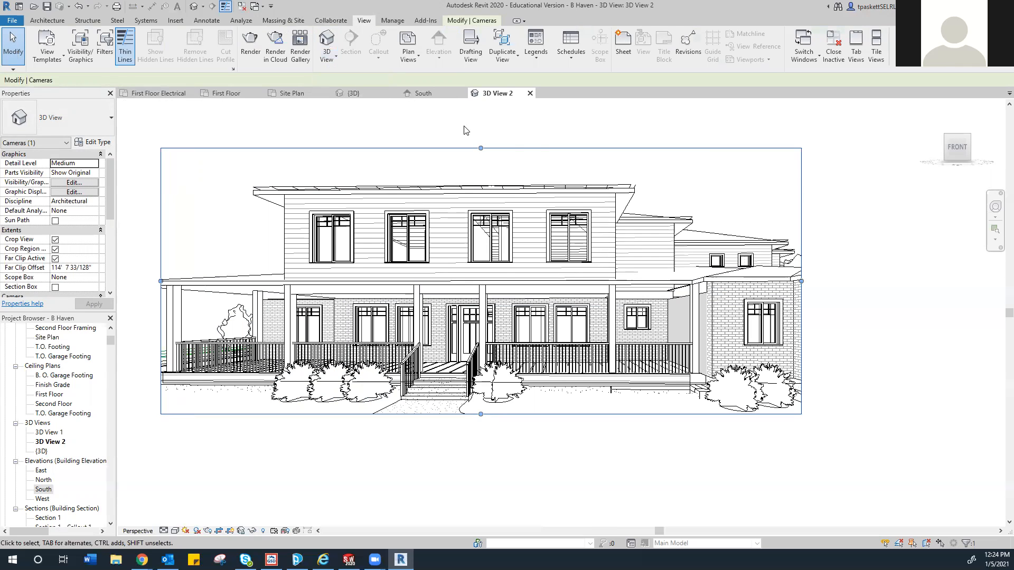
- Enlarge the crop region to include the entire brick wing to the east, the front walk below and the porch roof's west overhang
{"action": "left_click_drag", "start_coordinate": [801, 281], "coordinate": [920, 269]}
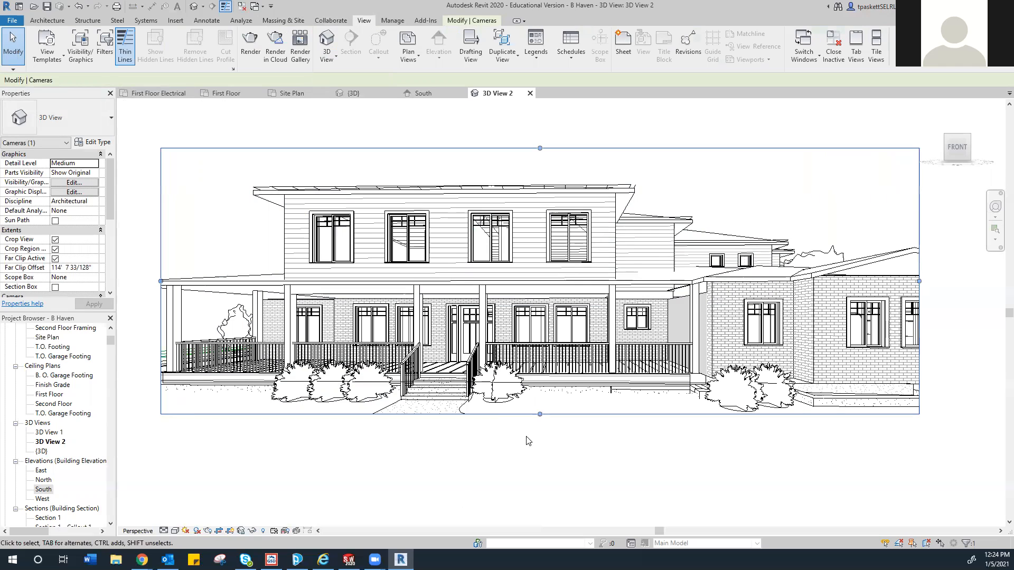
{"action": "left_click_drag", "start_coordinate": [540, 416], "coordinate": [542, 450]}
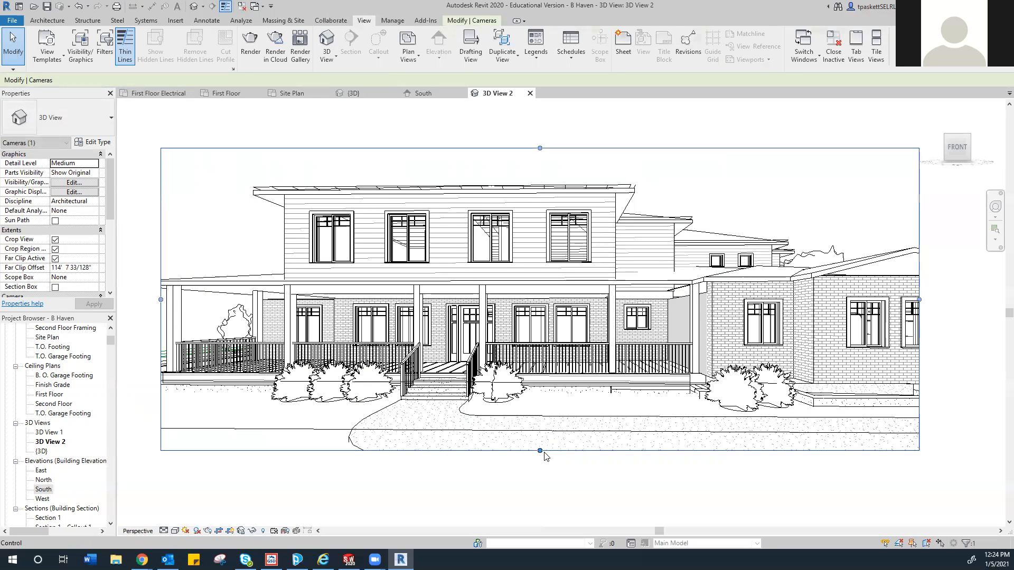
{"action": "scroll", "coordinate": [607, 430], "scroll_direction": "down", "scroll_amount": 3}
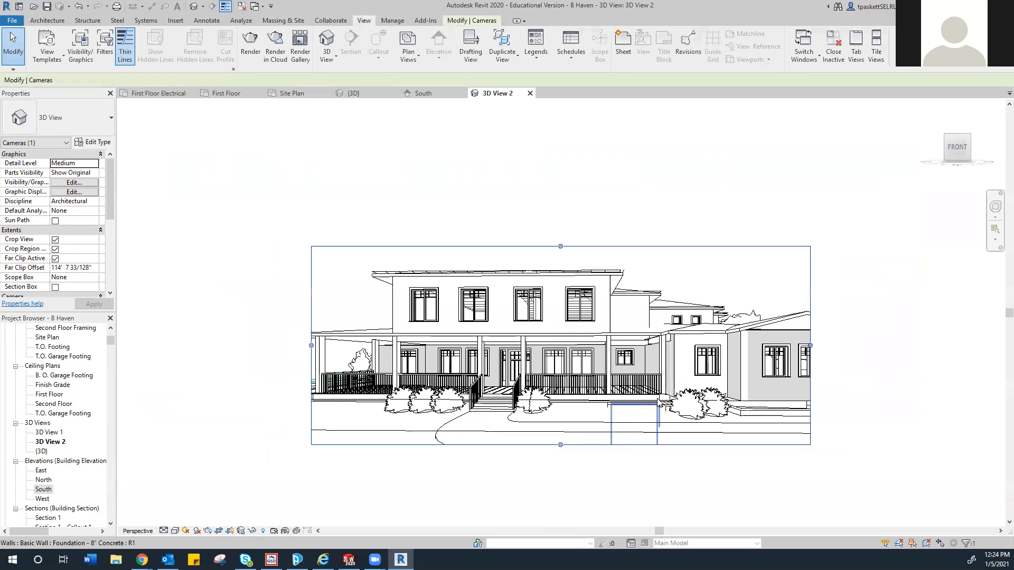
{"action": "left_click_drag", "start_coordinate": [811, 352], "coordinate": [915, 351]}
{"action": "left_click", "coordinate": [915, 351]}
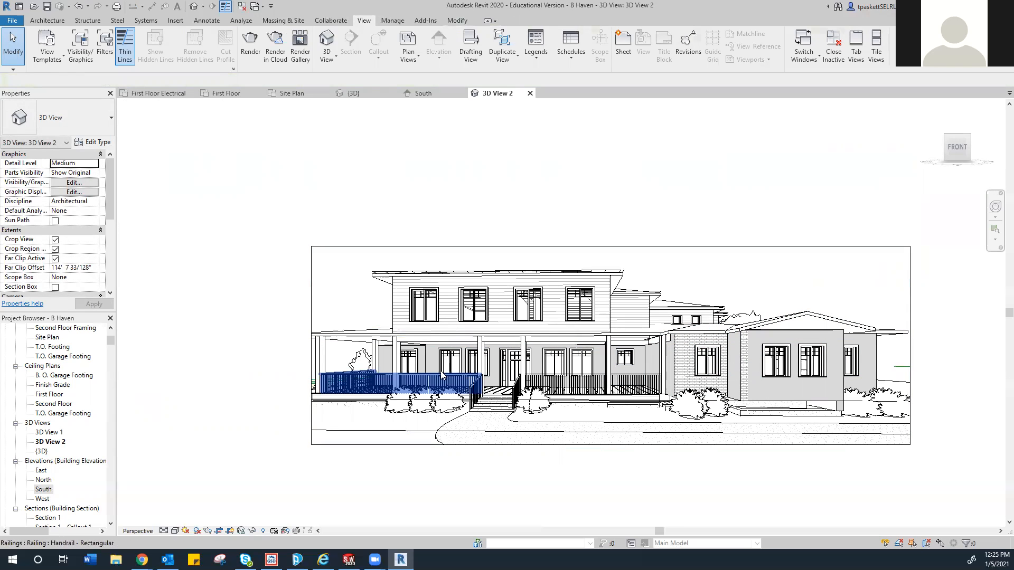
{"action": "left_click", "coordinate": [312, 333]}
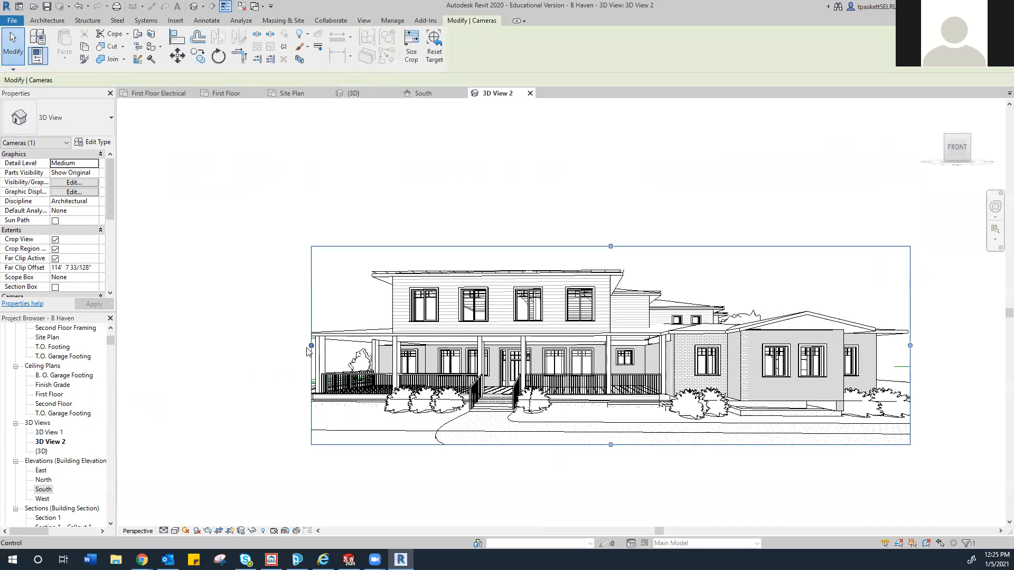
{"action": "left_click_drag", "start_coordinate": [311, 346], "coordinate": [281, 346]}
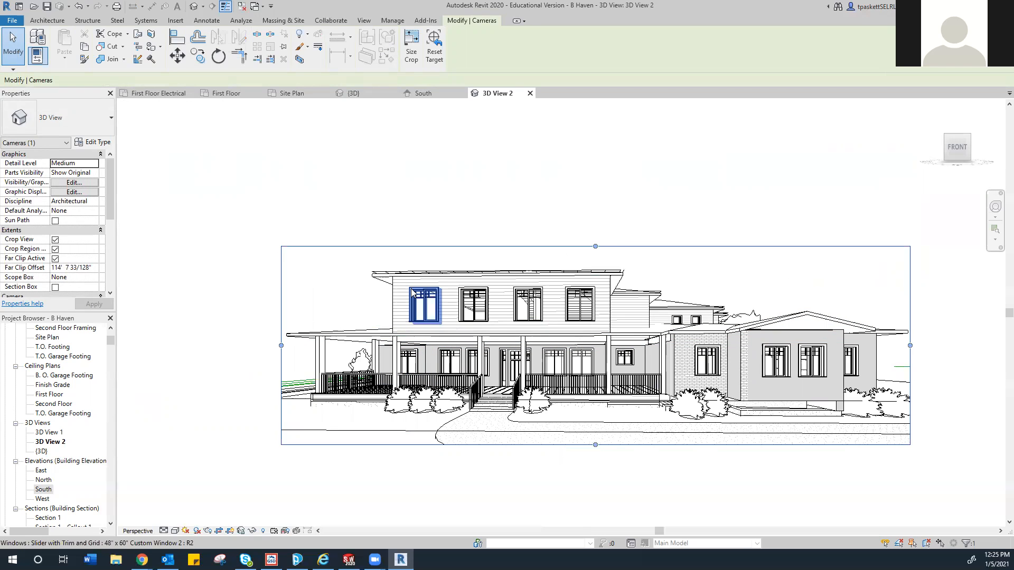
{"action": "left_click", "coordinate": [554, 202]}
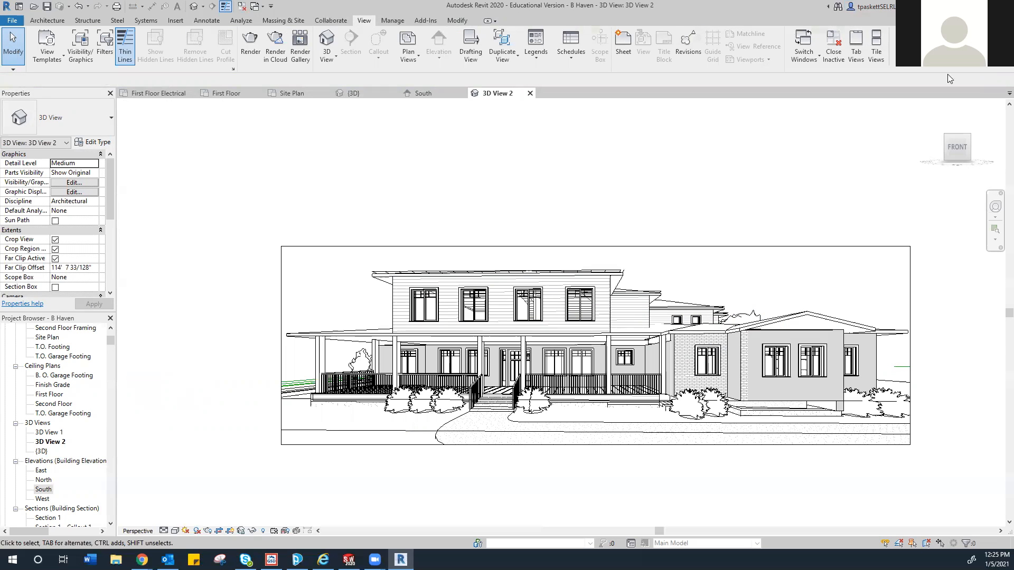
{"action": "left_click", "coordinate": [992, 7]}
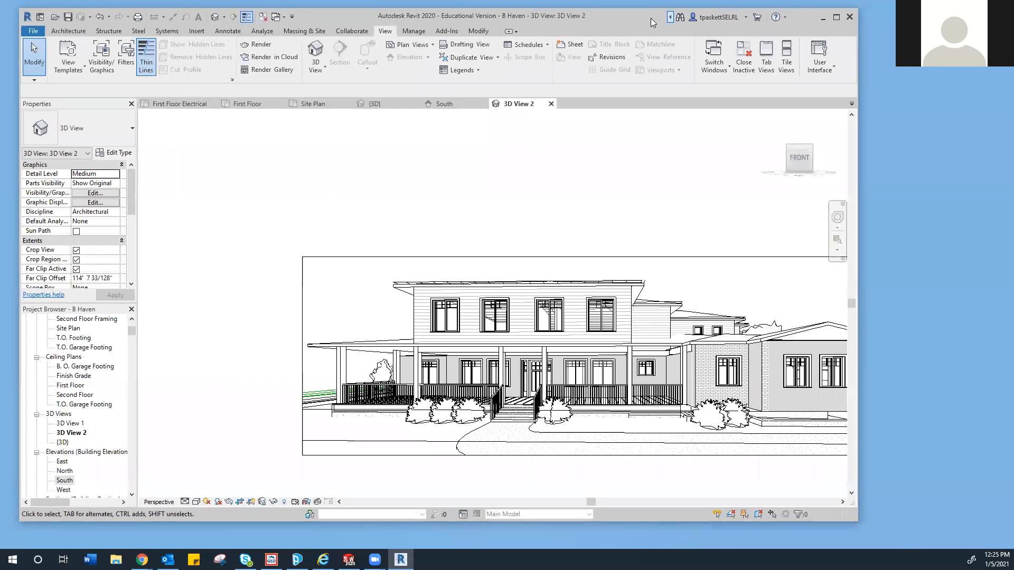
{"action": "left_click_drag", "start_coordinate": [650, 18], "coordinate": [675, 35]}
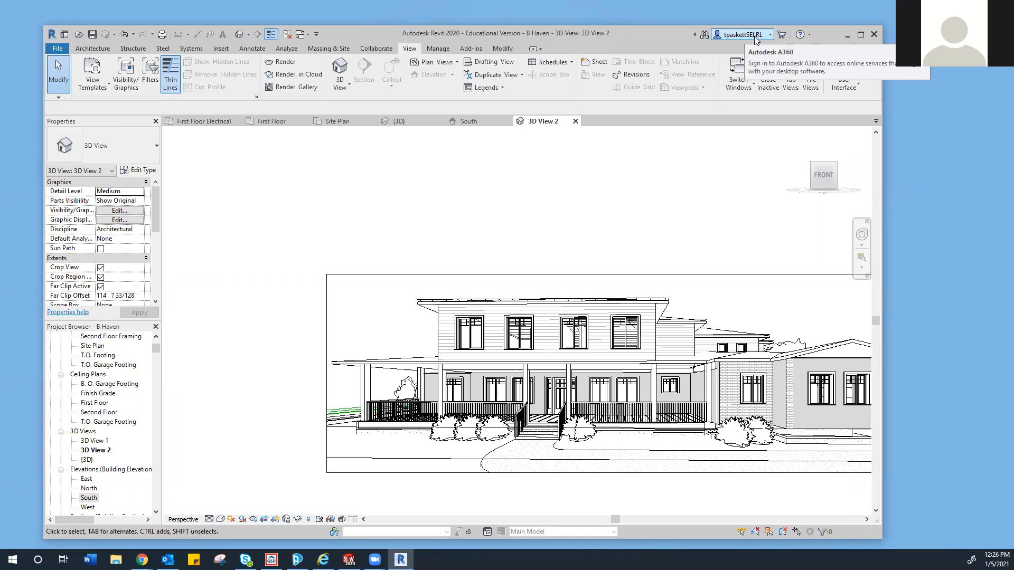
{"action": "left_click", "coordinate": [860, 34]}
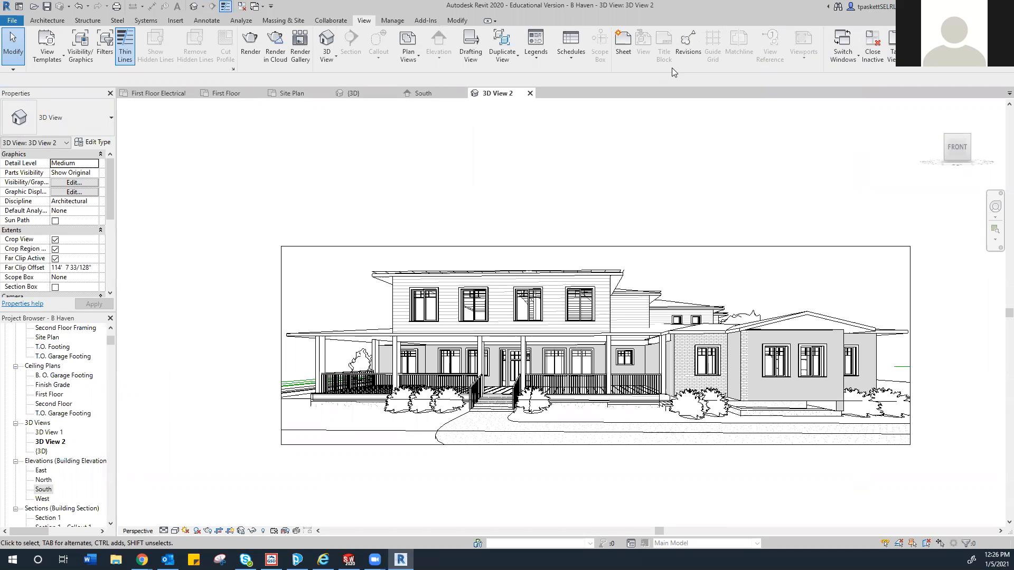
- Raise the crop region's upper edge slightly to add sky above the roof, and set the camera view's visual style to Realistic
{"action": "left_click", "coordinate": [528, 246]}
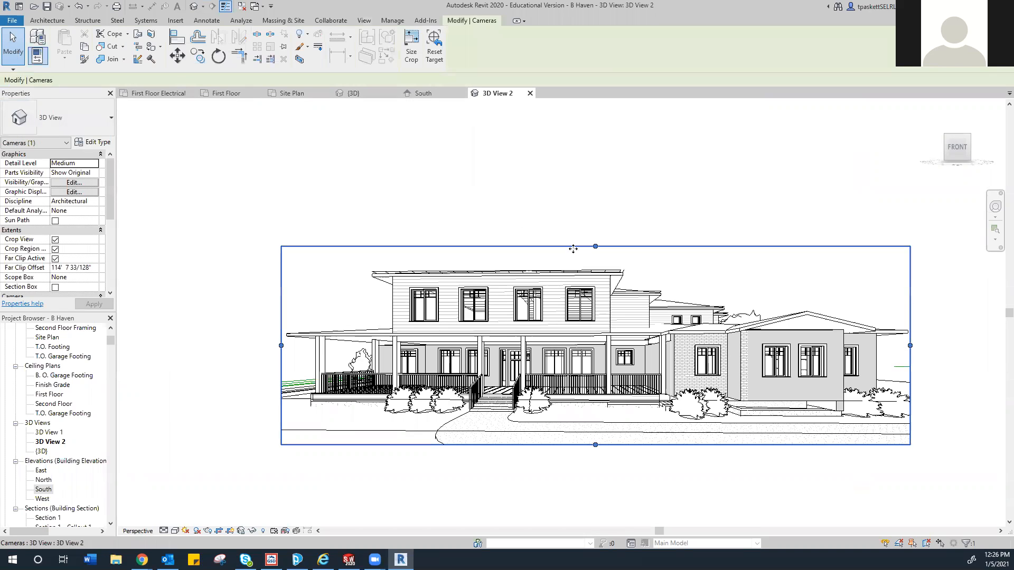
{"action": "mouse_move", "coordinate": [595, 247]}
{"action": "left_mouse_down"}
{"action": "mouse_move", "coordinate": [599, 199]}
{"action": "mouse_move", "coordinate": [596, 232]}
{"action": "left_mouse_up"}
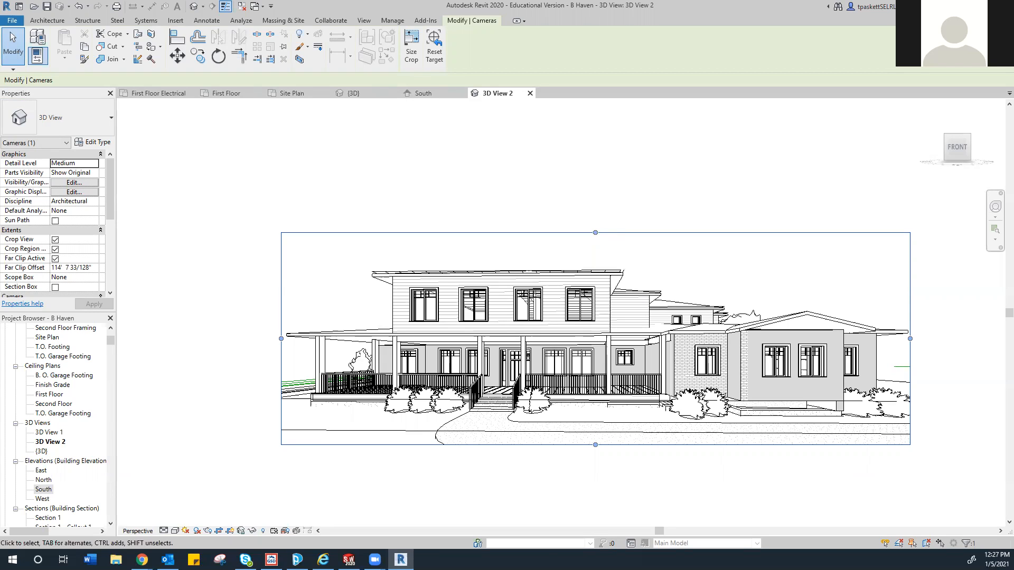
{"action": "left_click", "coordinate": [175, 531]}
{"action": "left_click", "coordinate": [188, 510]}
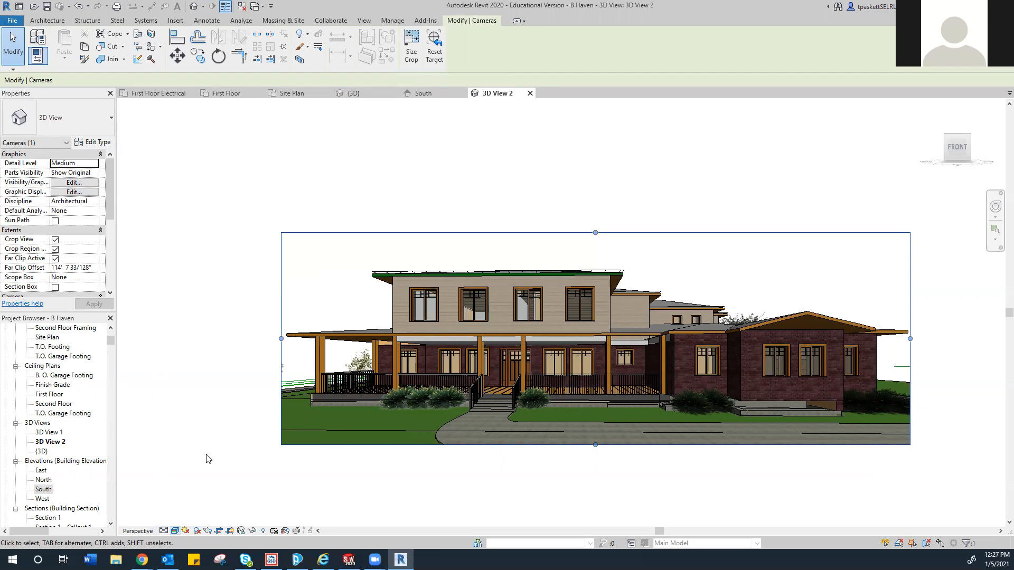
- Hide the centerline at the upper roof's west corner as an element, and hide the remaining <Centerline> lines there by category
{"action": "right_click", "coordinate": [396, 272]}
{"action": "left_click", "coordinate": [386, 274]}
{"action": "right_click", "coordinate": [386, 274]}
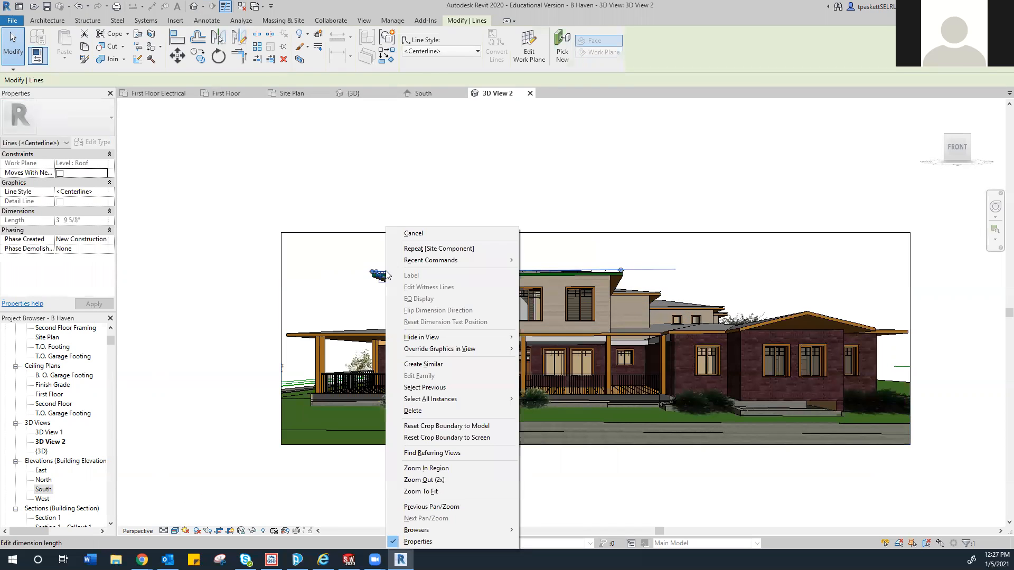
{"action": "mouse_move", "coordinate": [486, 337]}
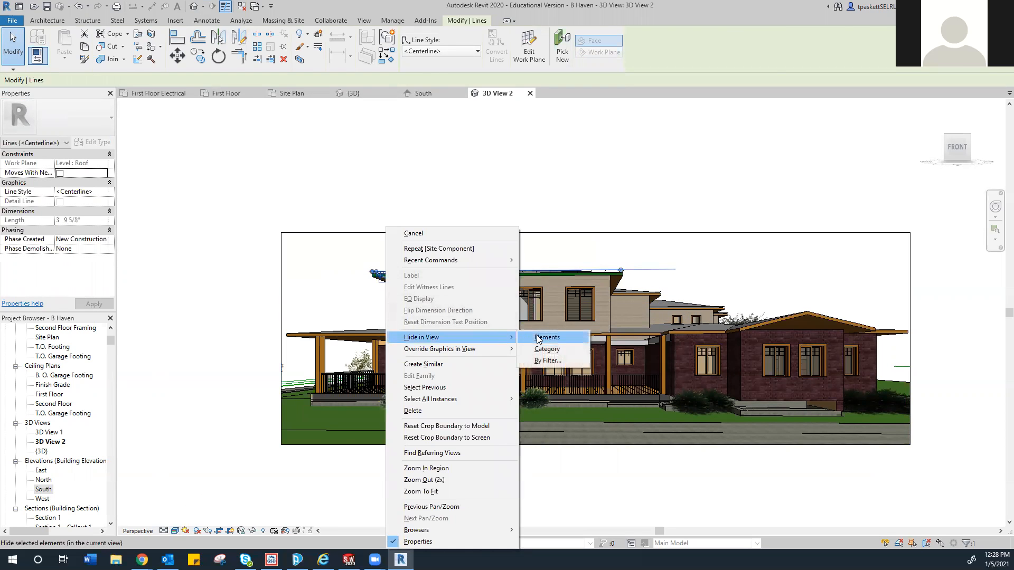
{"action": "left_click", "coordinate": [546, 338]}
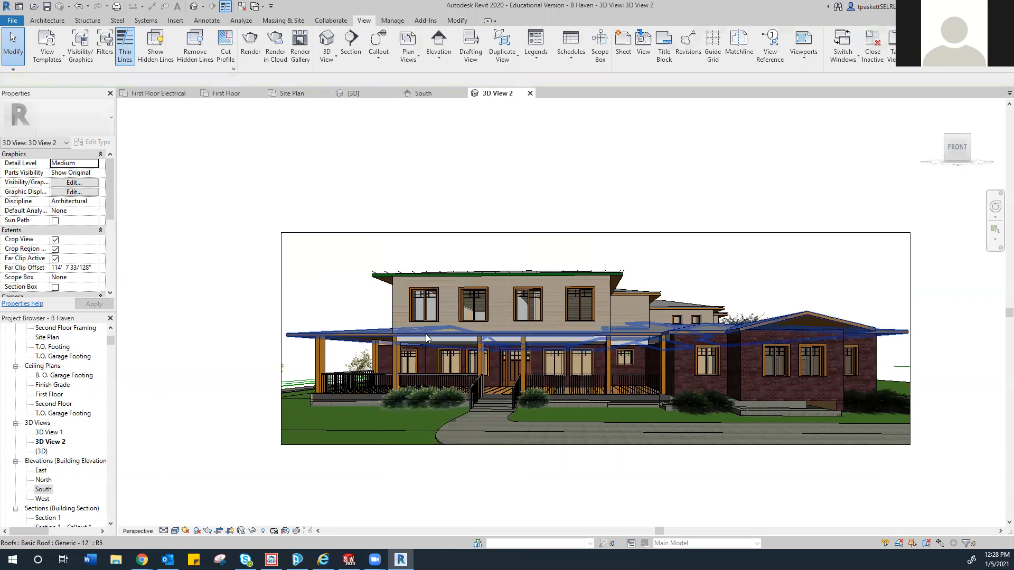
{"action": "left_click", "coordinate": [401, 271]}
{"action": "right_click", "coordinate": [400, 271]}
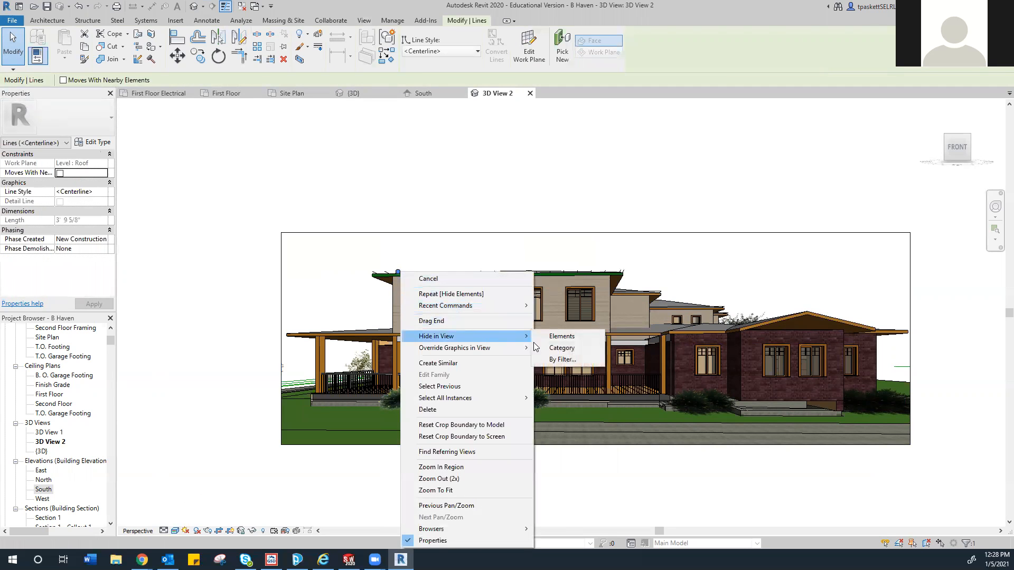
{"action": "left_click", "coordinate": [546, 334]}
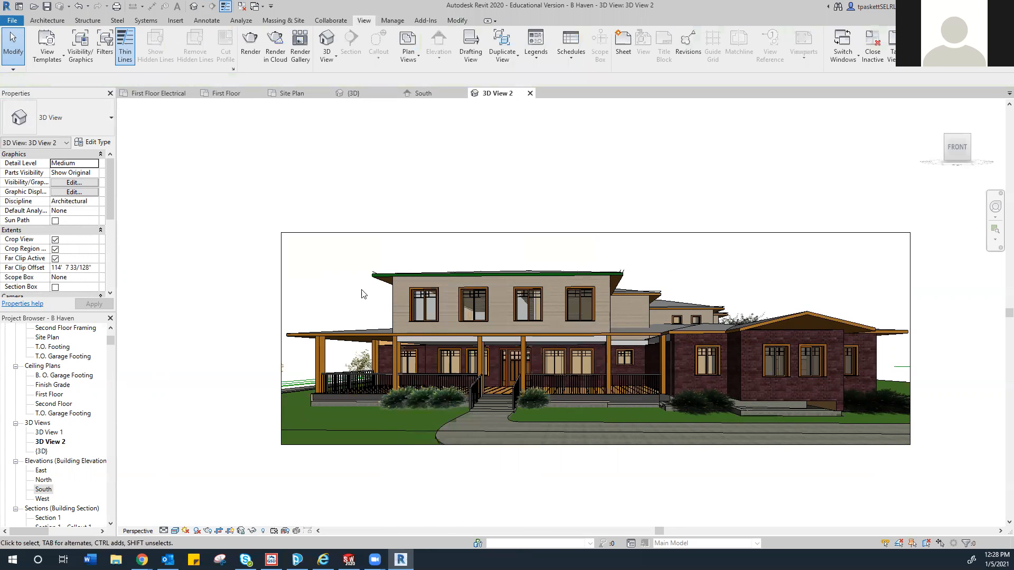
- Hide the Wide Lines category at the upper roof edge and the Lines category at the site line west of the porch
{"action": "left_click", "coordinate": [370, 275]}
{"action": "right_click", "coordinate": [371, 274]}
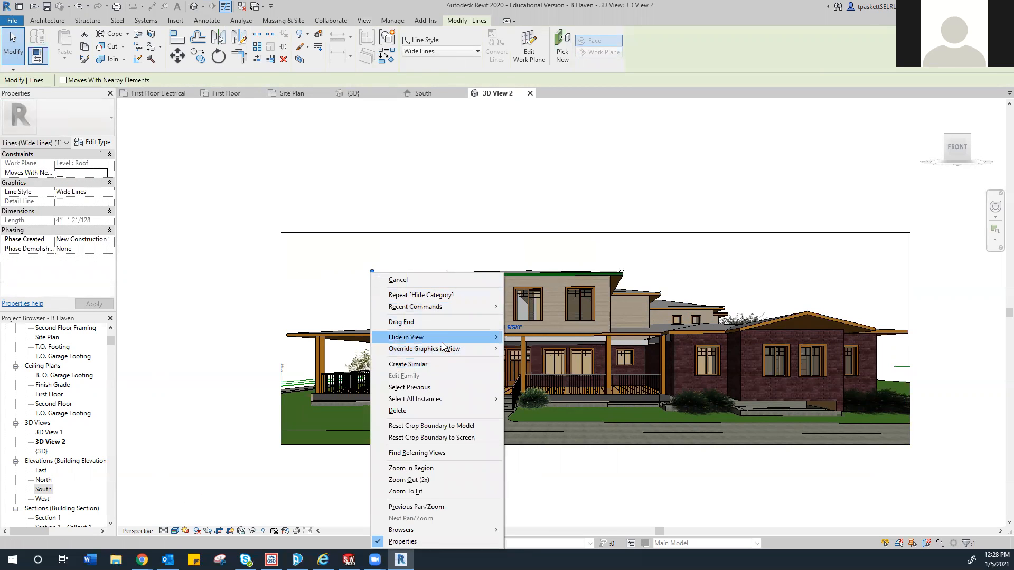
{"action": "mouse_move", "coordinate": [460, 338]}
{"action": "left_click", "coordinate": [531, 349]}
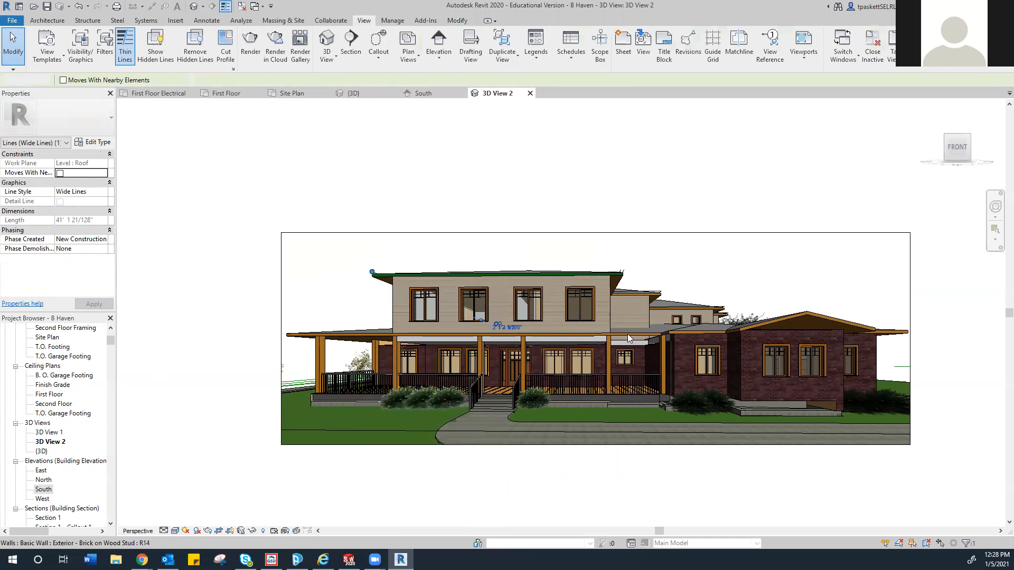
{"action": "left_click", "coordinate": [299, 386]}
{"action": "right_click", "coordinate": [299, 386]}
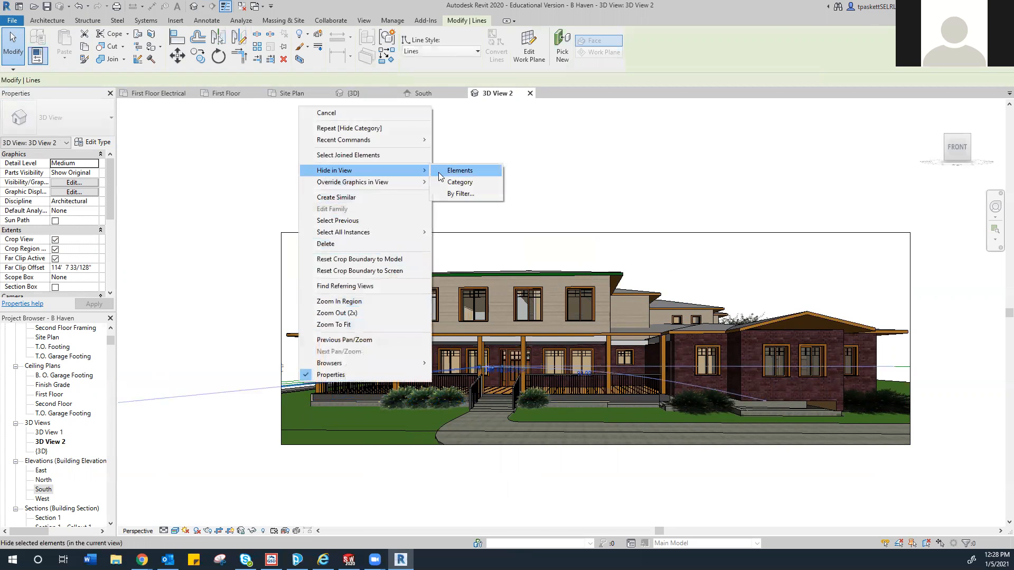
{"action": "left_click", "coordinate": [457, 181]}
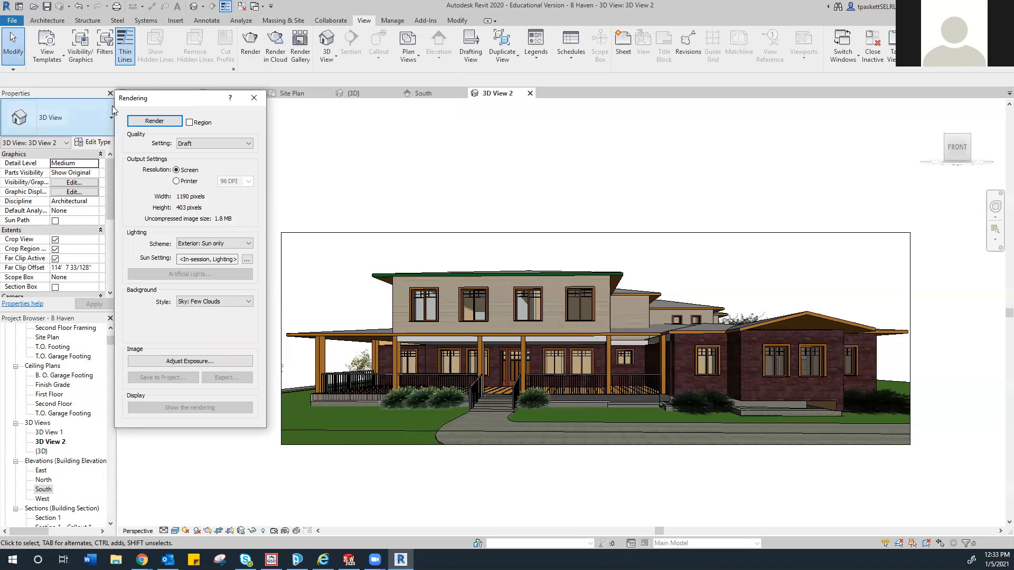
- Set the rendering quality to High and keep the lighting scheme at Exterior: Sun only
{"action": "left_click_drag", "start_coordinate": [175, 99], "coordinate": [203, 115]}
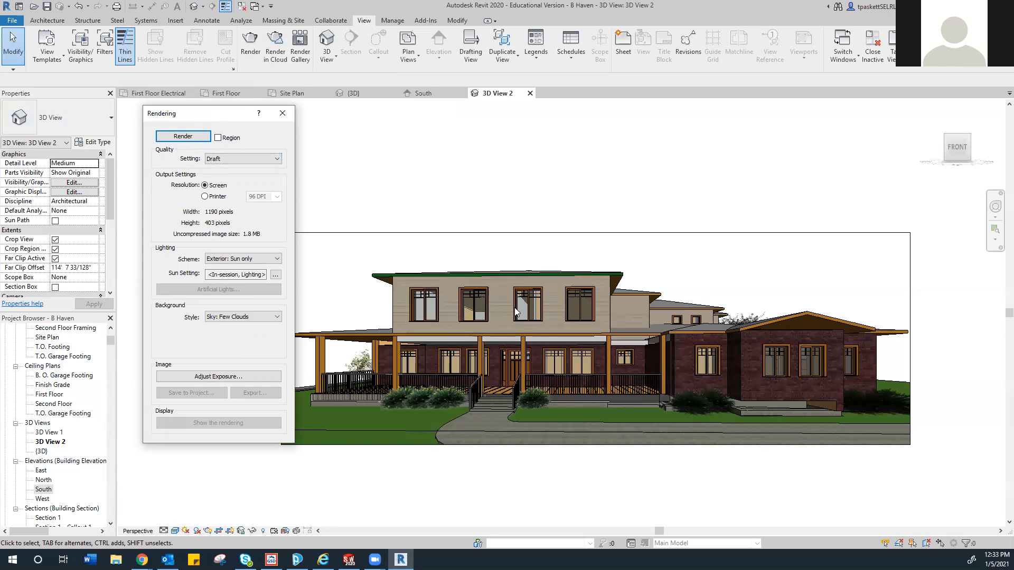
{"action": "left_click", "coordinate": [277, 159]}
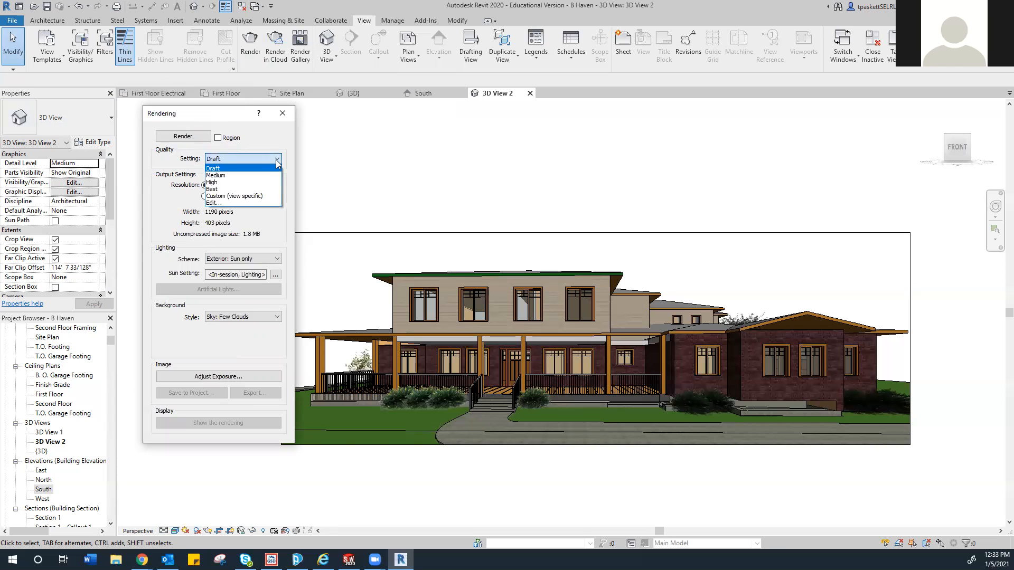
{"action": "left_click", "coordinate": [234, 182]}
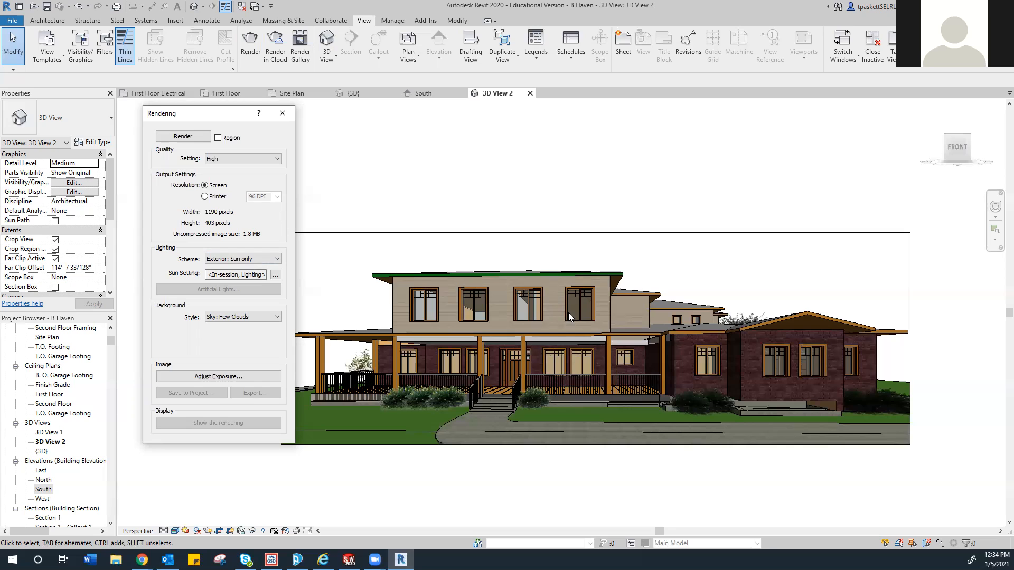
{"action": "left_click", "coordinate": [264, 258]}
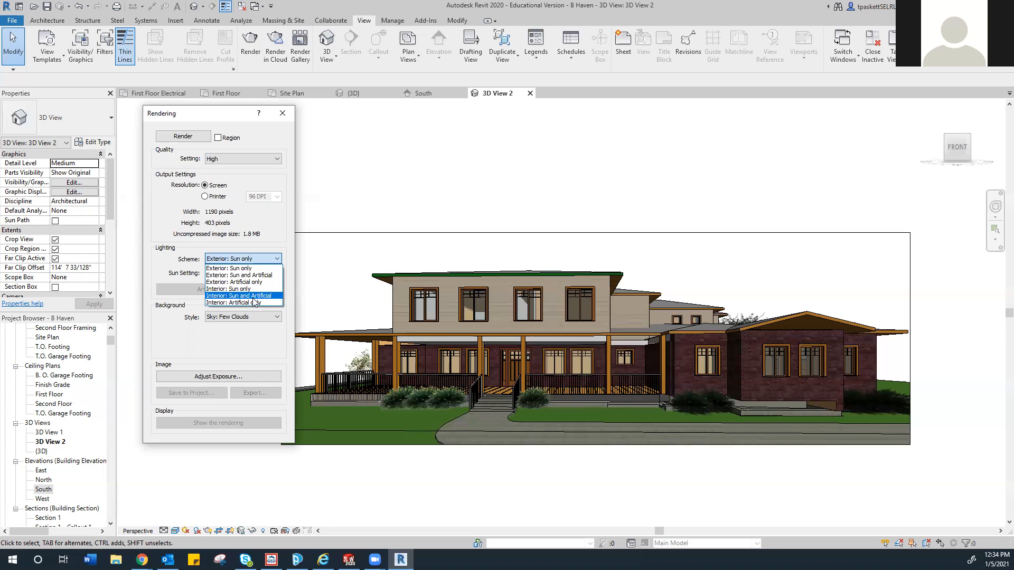
{"action": "left_click", "coordinate": [227, 268]}
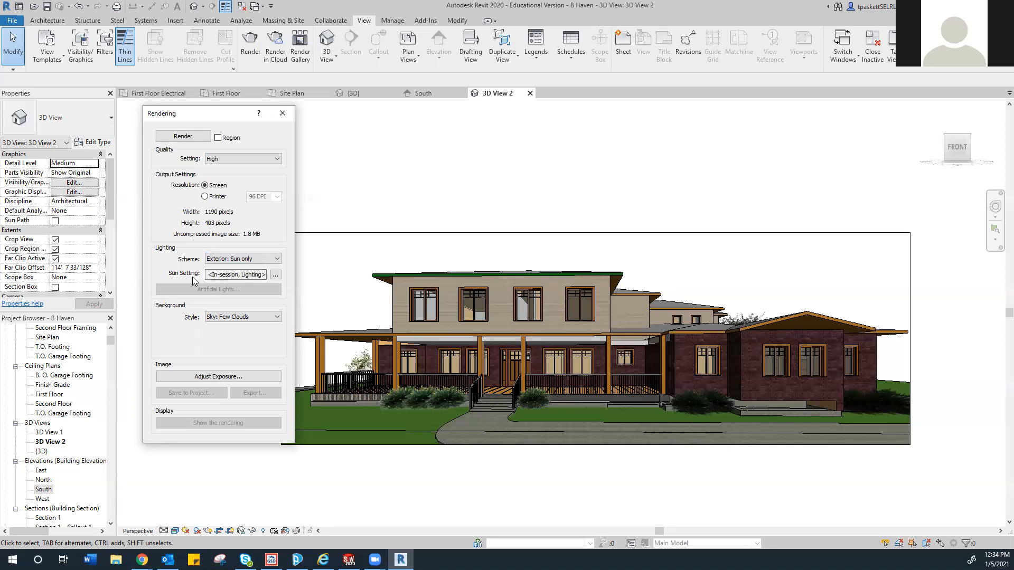
- Switch the rendering's sun settings to a Single Day solar study and open its location settings
{"action": "left_click", "coordinate": [275, 275]}
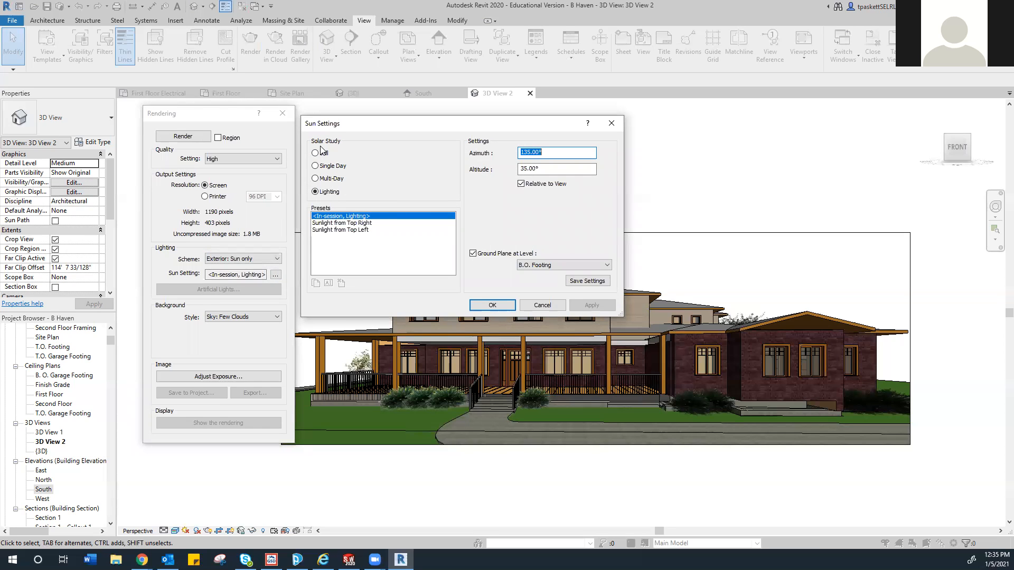
{"action": "left_click", "coordinate": [316, 166]}
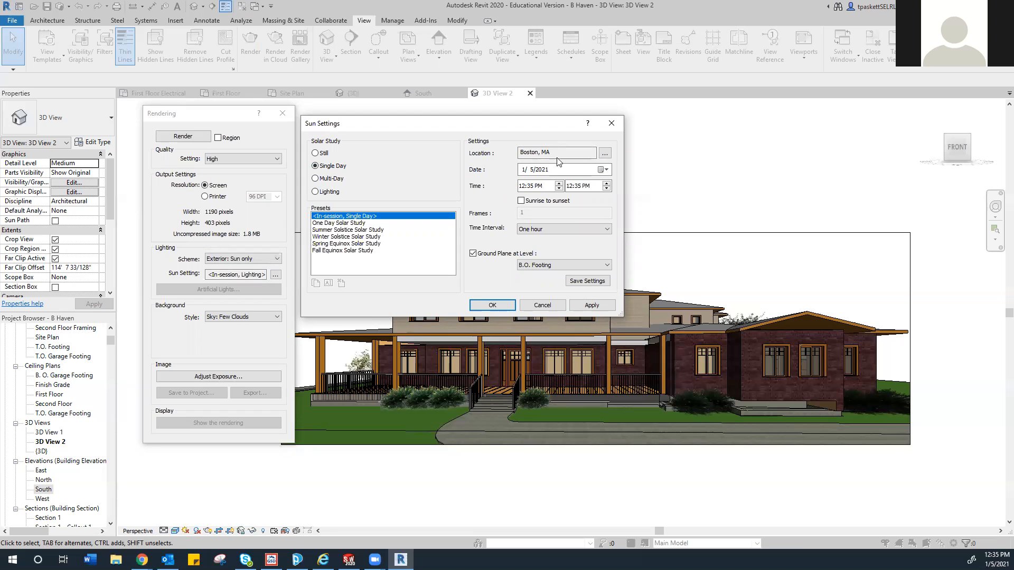
{"action": "left_click", "coordinate": [610, 155]}
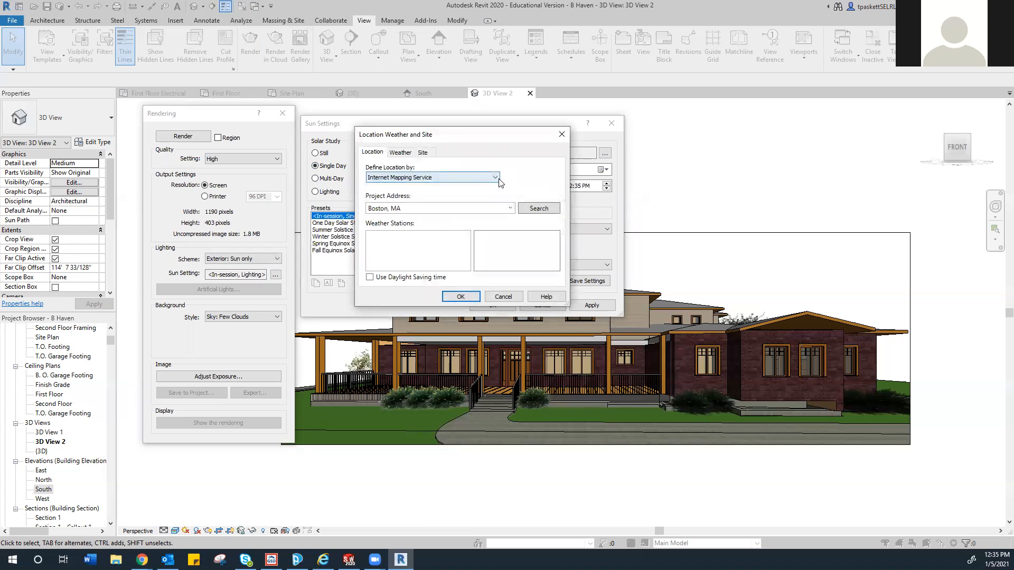
- Try to change the project address to "salt lake" with the Internet Mapping Service
{"action": "left_click", "coordinate": [511, 208]}
{"action": "left_click", "coordinate": [511, 208]}
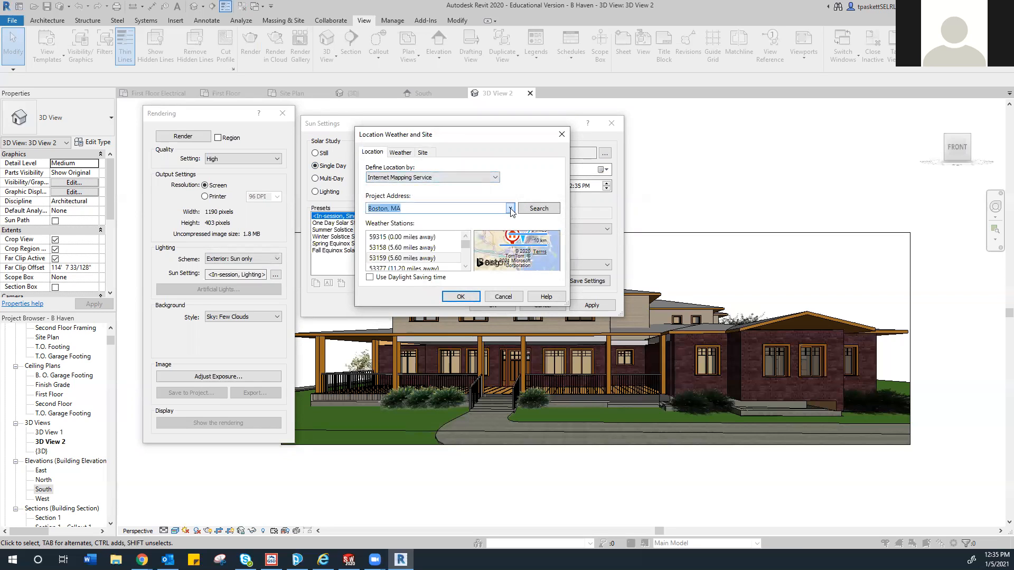
{"action": "left_click_drag", "start_coordinate": [434, 208], "coordinate": [347, 215]}
{"action": "type", "text": "sla"}
{"action": "key", "text": "BackSpace"}
{"action": "key", "text": "BackSpace"}
{"action": "type", "text": "alt lake"}
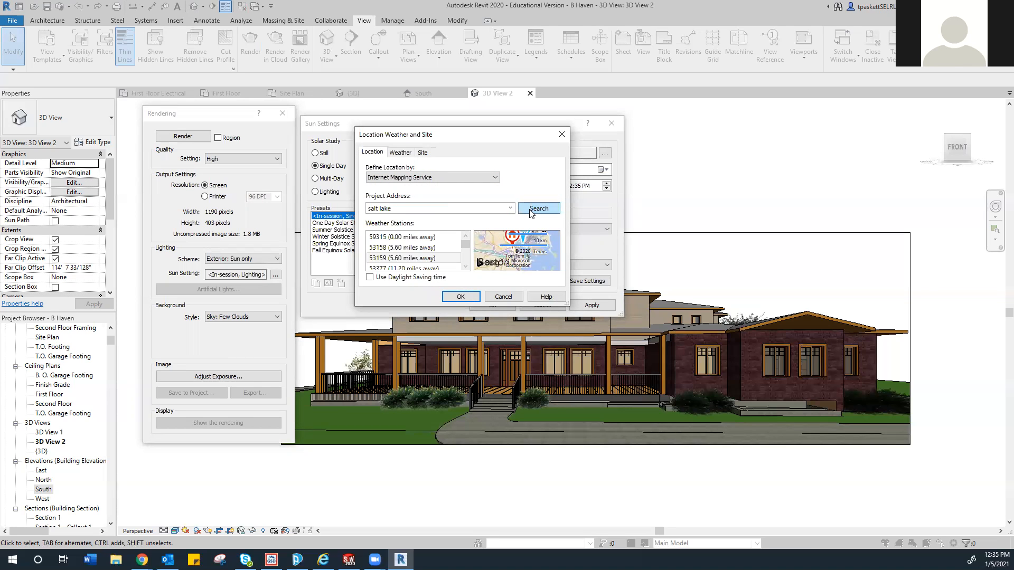
{"action": "left_click", "coordinate": [510, 208]}
{"action": "left_click", "coordinate": [510, 209]}
- Define the project location by the Default City List and set the city to Salt Lake City, UT
{"action": "left_click", "coordinate": [491, 178]}
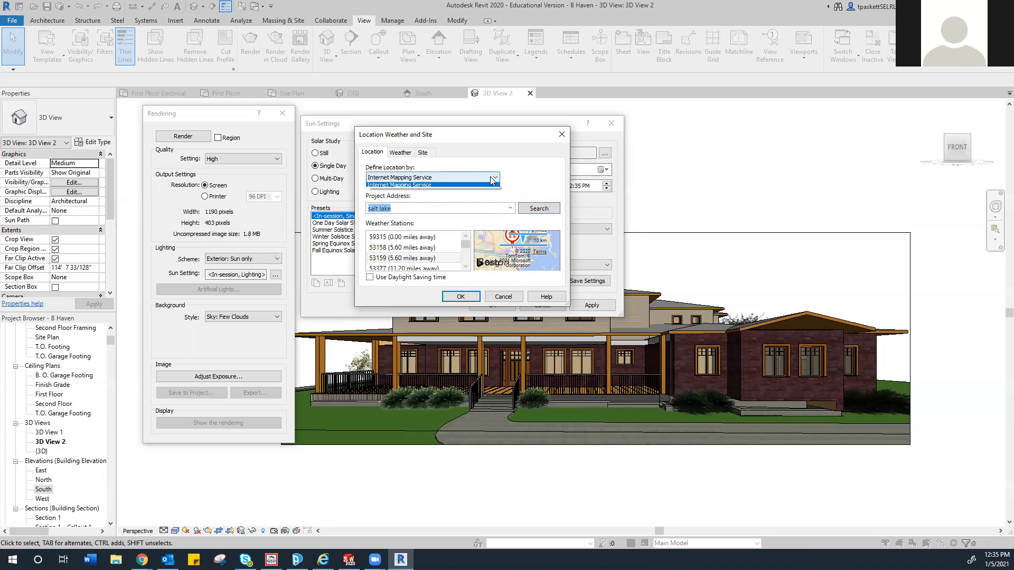
{"action": "left_click", "coordinate": [444, 186]}
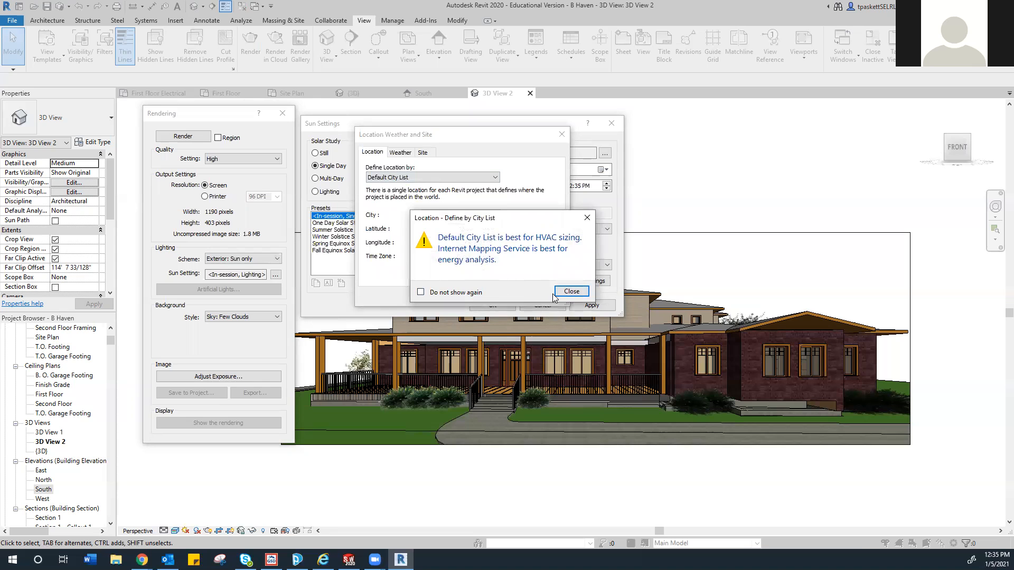
{"action": "left_click", "coordinate": [569, 291]}
{"action": "left_click", "coordinate": [460, 215]}
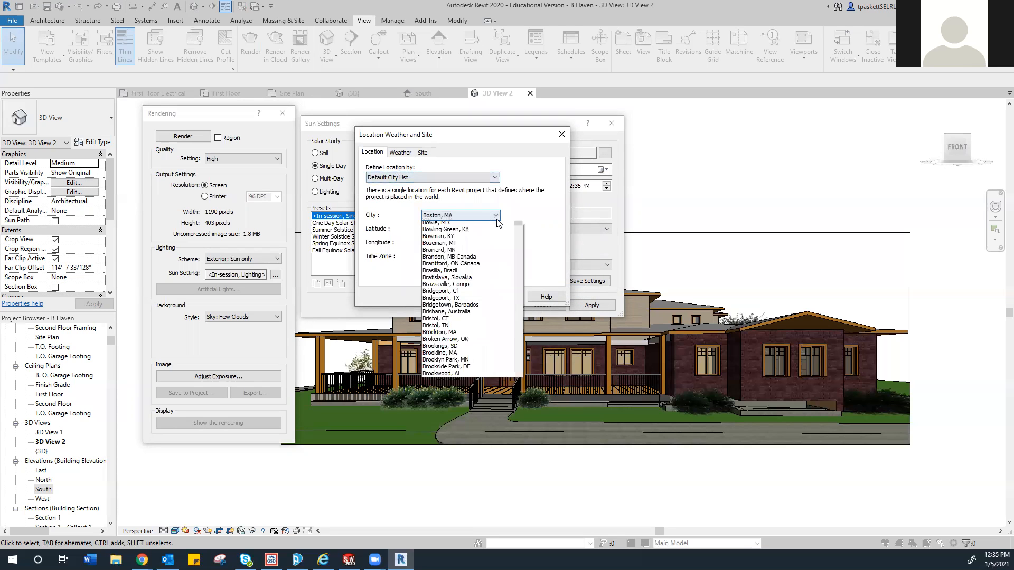
{"action": "scroll", "coordinate": [469, 327], "scroll_direction": "down", "scroll_amount": 5}
{"action": "scroll", "coordinate": [469, 328], "scroll_direction": "down", "scroll_amount": 15}
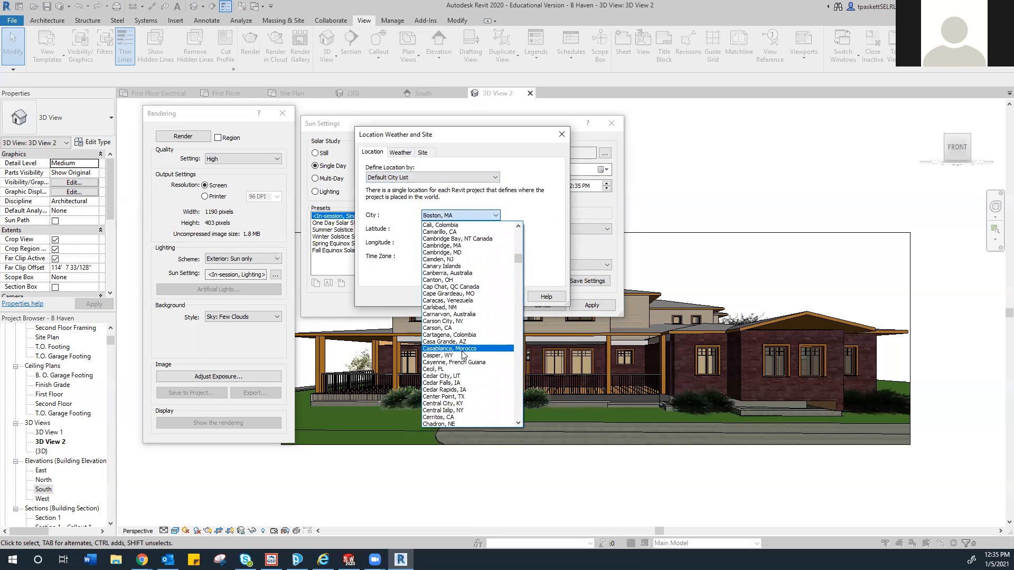
{"action": "scroll", "coordinate": [464, 342], "scroll_direction": "down", "scroll_amount": 2}
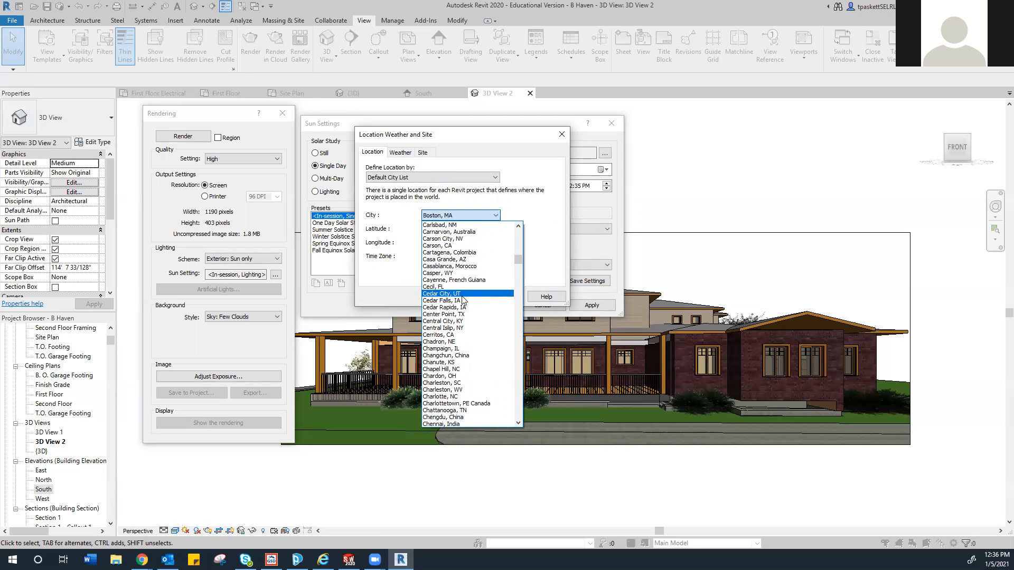
{"action": "scroll", "coordinate": [462, 317], "scroll_direction": "down", "scroll_amount": 15}
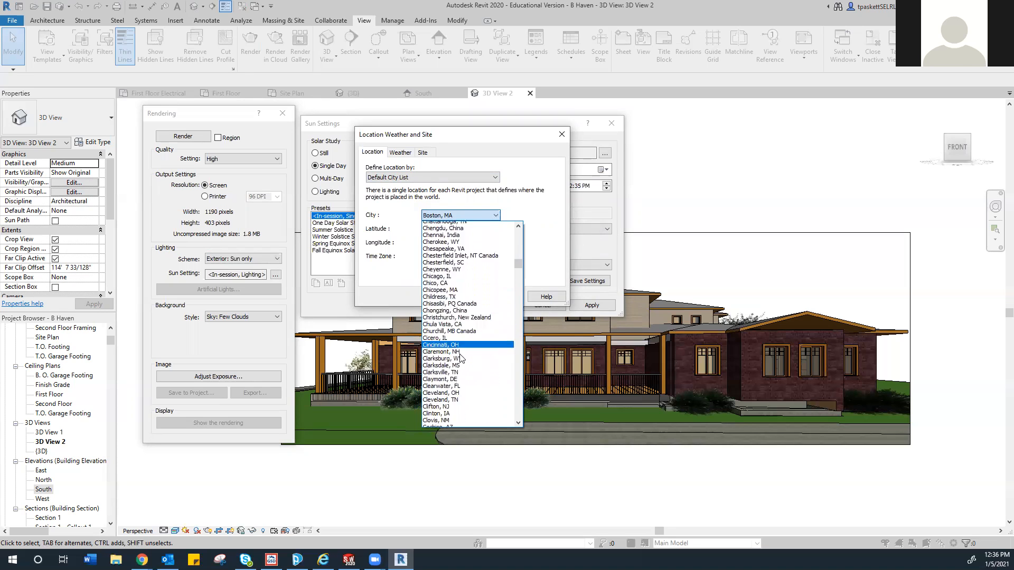
{"action": "scroll", "coordinate": [462, 368], "scroll_direction": "down", "scroll_amount": 12}
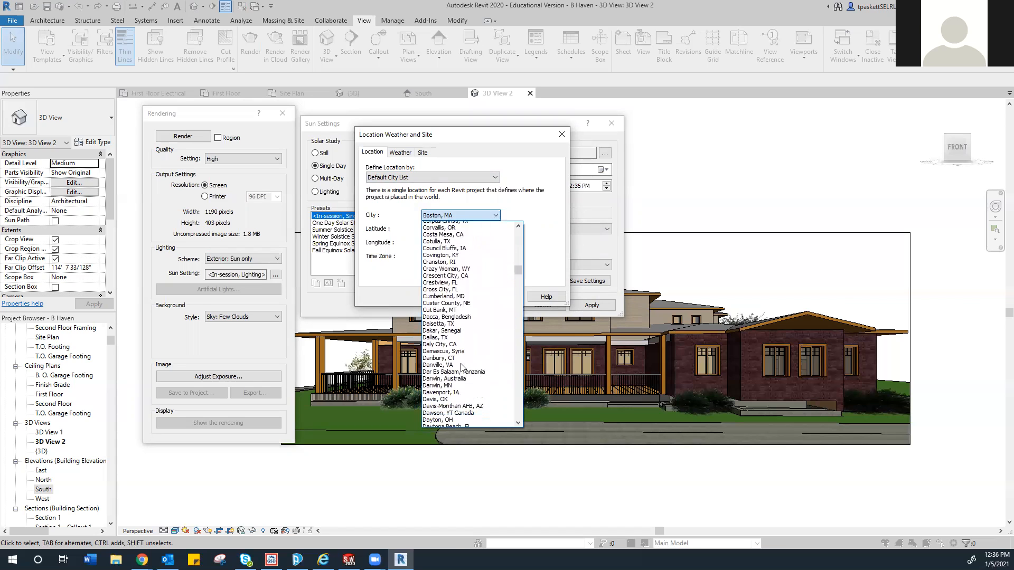
{"action": "scroll", "coordinate": [461, 368], "scroll_direction": "down", "scroll_amount": 13}
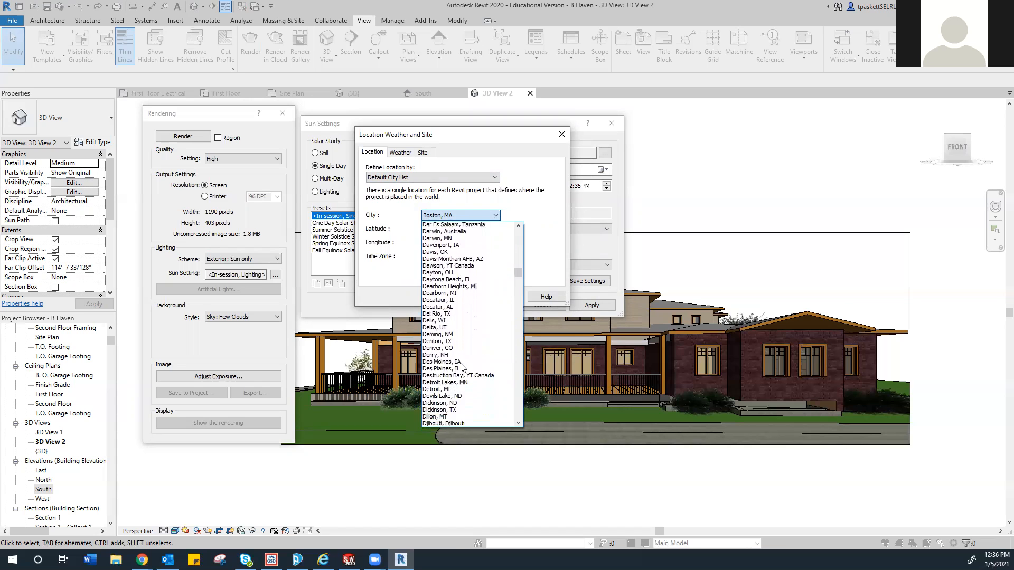
{"action": "scroll", "coordinate": [462, 369], "scroll_direction": "down", "scroll_amount": 20}
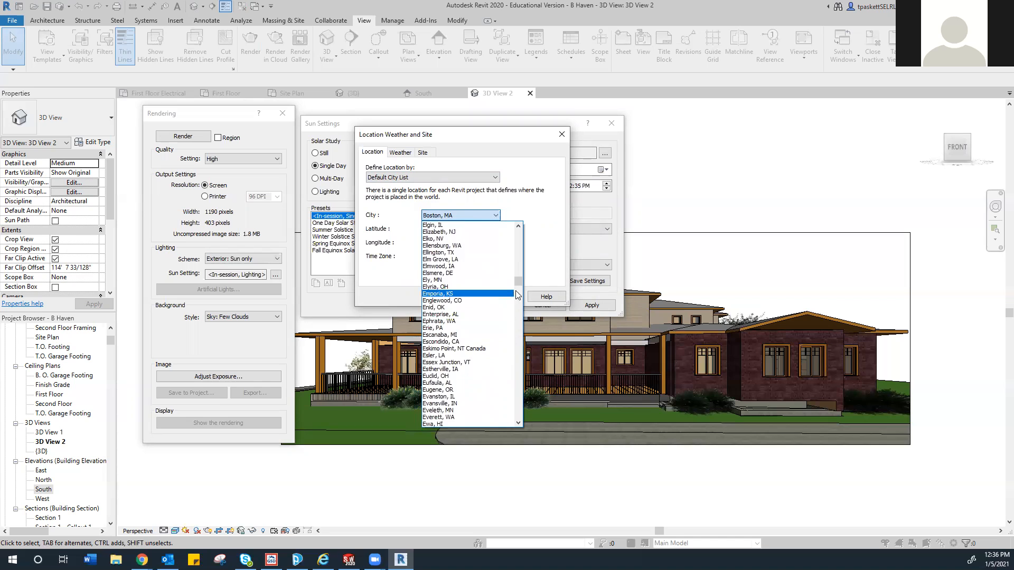
{"action": "left_click_drag", "start_coordinate": [521, 282], "coordinate": [511, 380]}
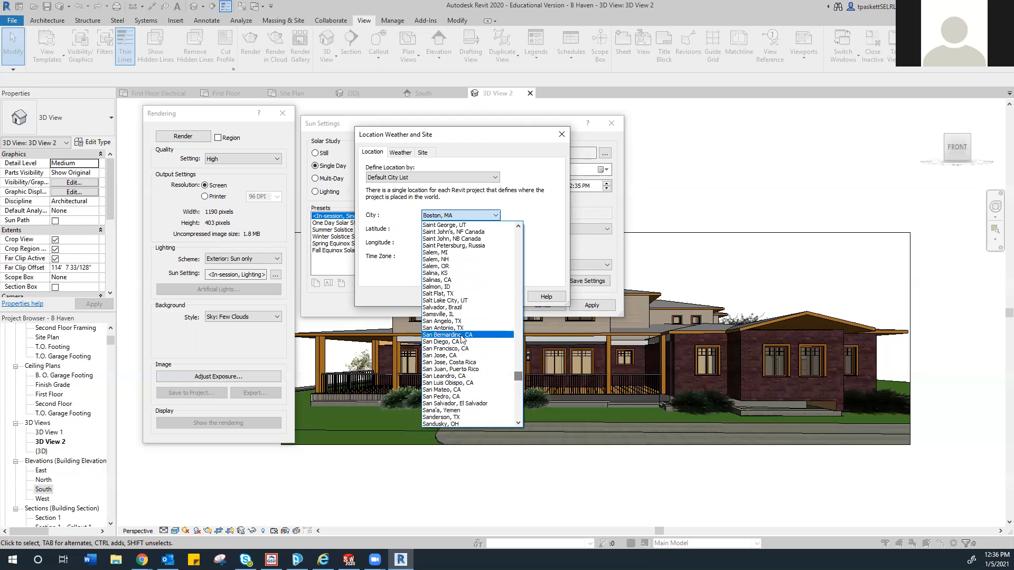
{"action": "left_click", "coordinate": [446, 301]}
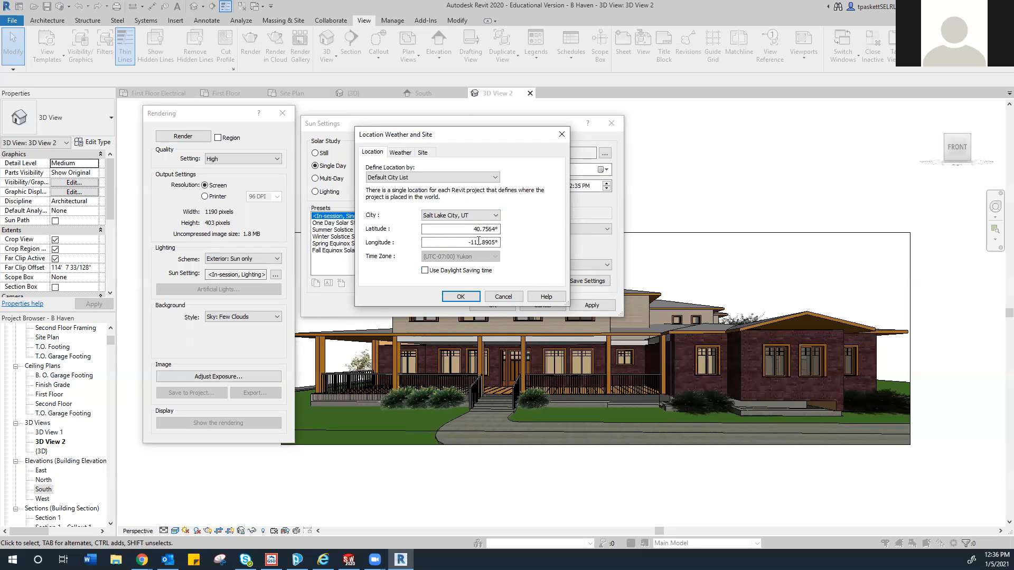
- Enable daylight saving time for the location, and accept the location settings after reviewing the weather and site data
{"action": "left_click", "coordinate": [429, 271]}
{"action": "left_click", "coordinate": [403, 155]}
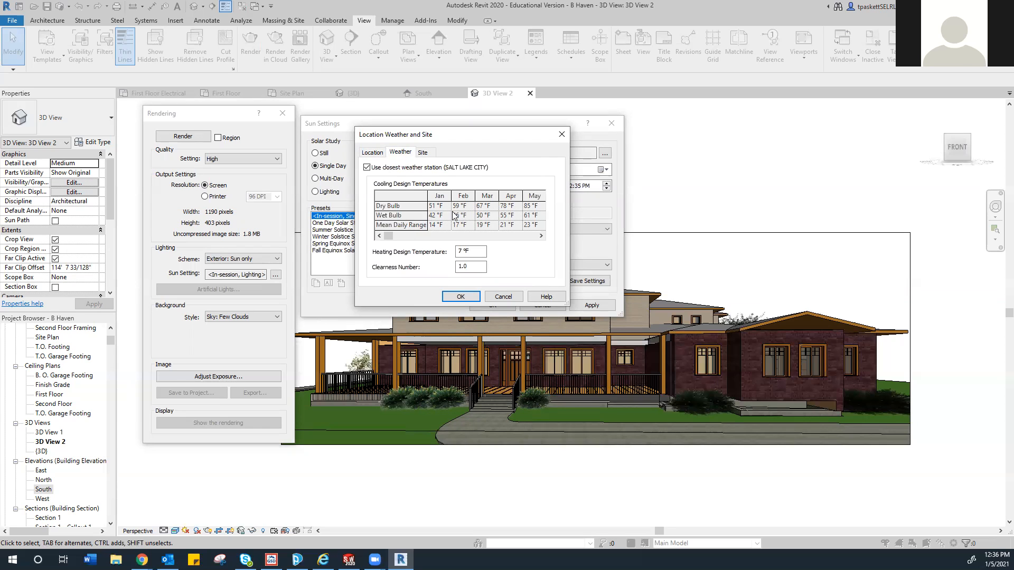
{"action": "left_click", "coordinate": [423, 152]}
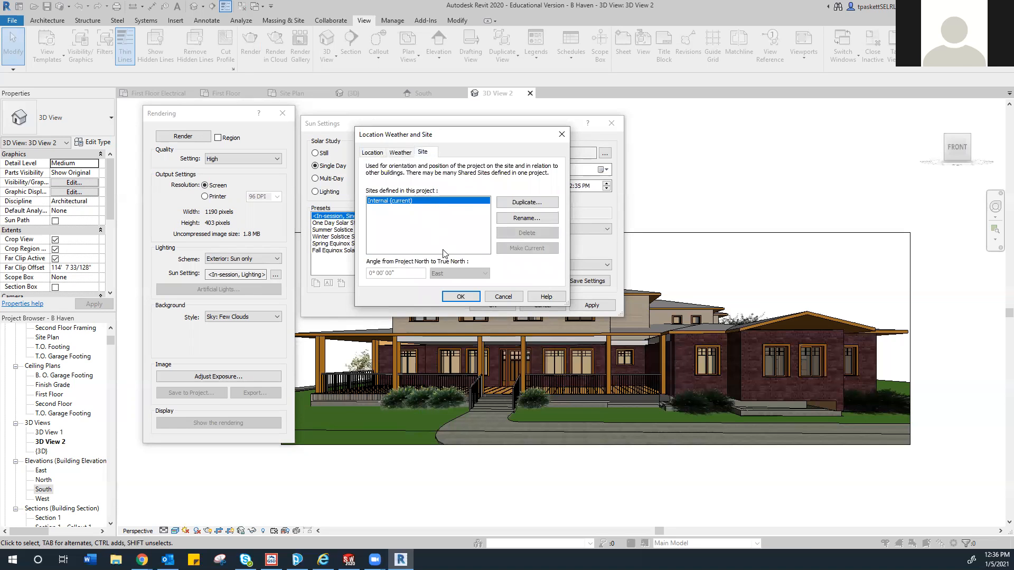
{"action": "left_click", "coordinate": [461, 296]}
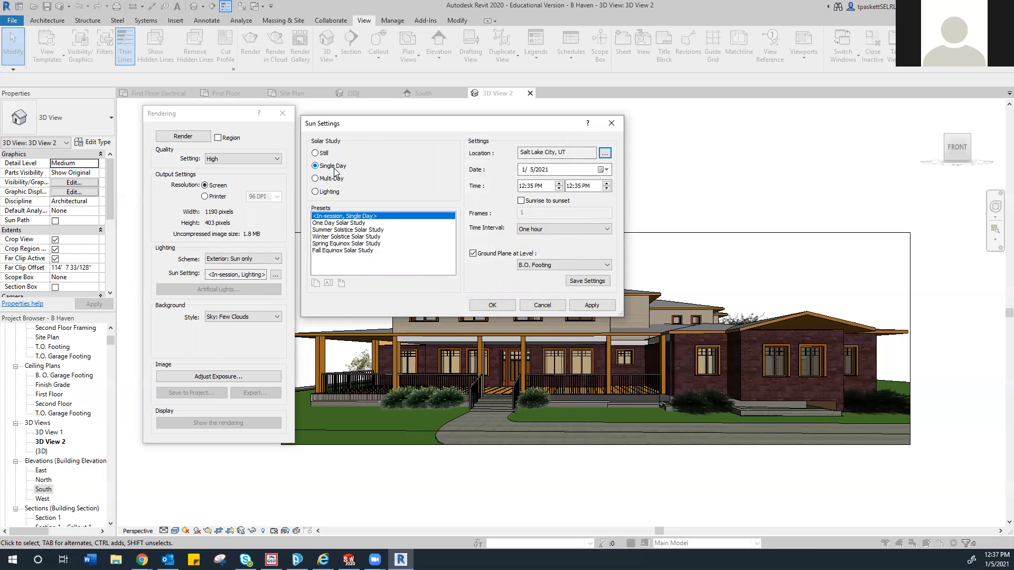
- Compare the settings offered by the Multi-Day, Still and Single Day solar studies
{"action": "left_click", "coordinate": [316, 178]}
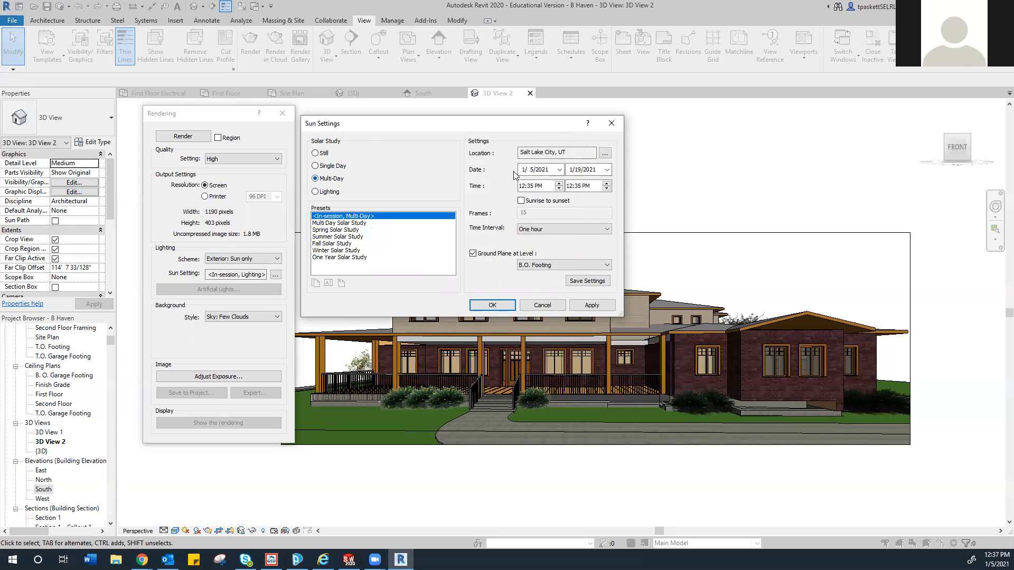
{"action": "left_click", "coordinate": [316, 154]}
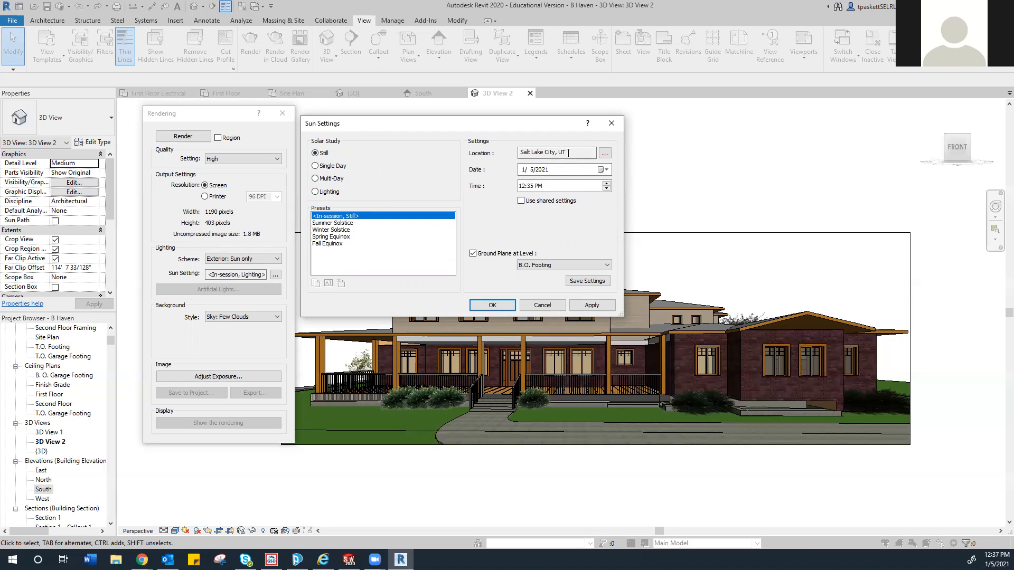
{"action": "left_click", "coordinate": [330, 167]}
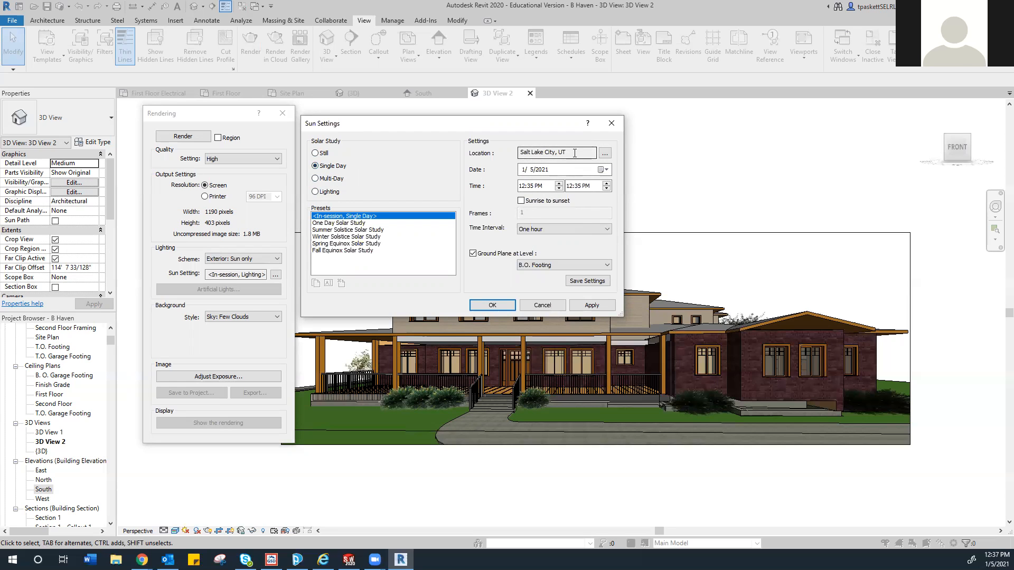
- Apply a Still solar study using the Spring Equinox preset, with the ground plane at the Finish Grade level
{"action": "left_click", "coordinate": [316, 154]}
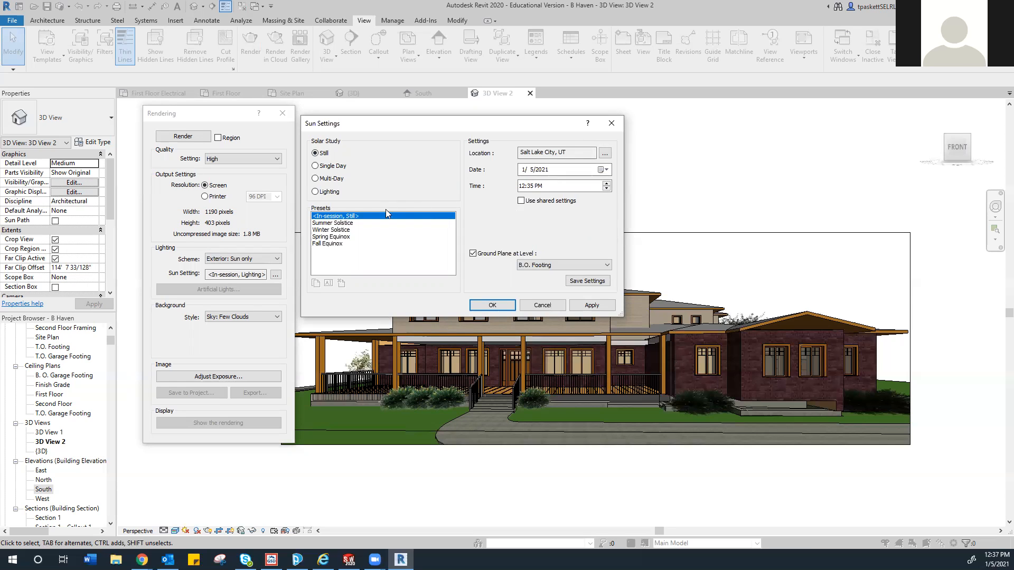
{"action": "left_click", "coordinate": [332, 223]}
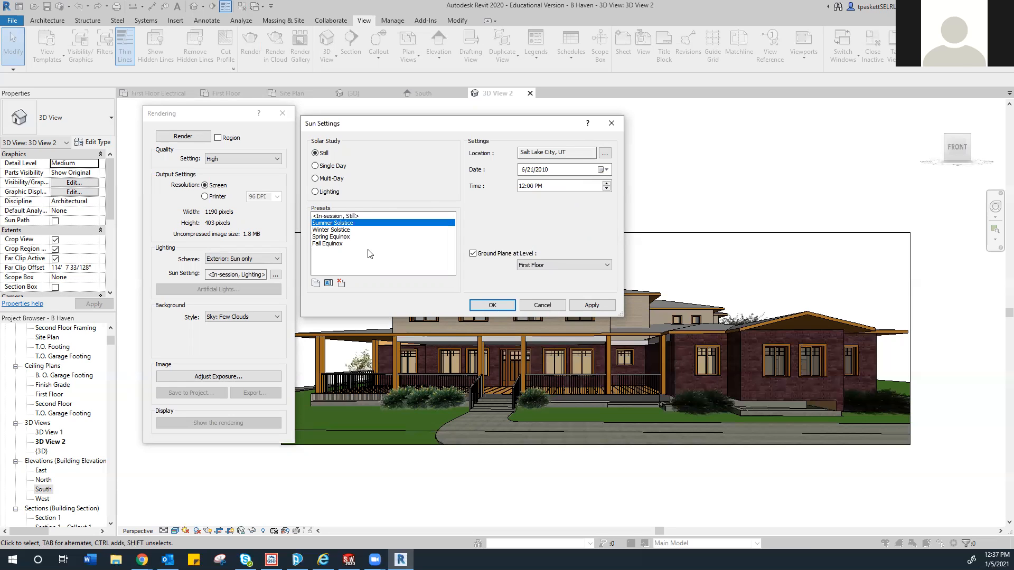
{"action": "left_click", "coordinate": [333, 236]}
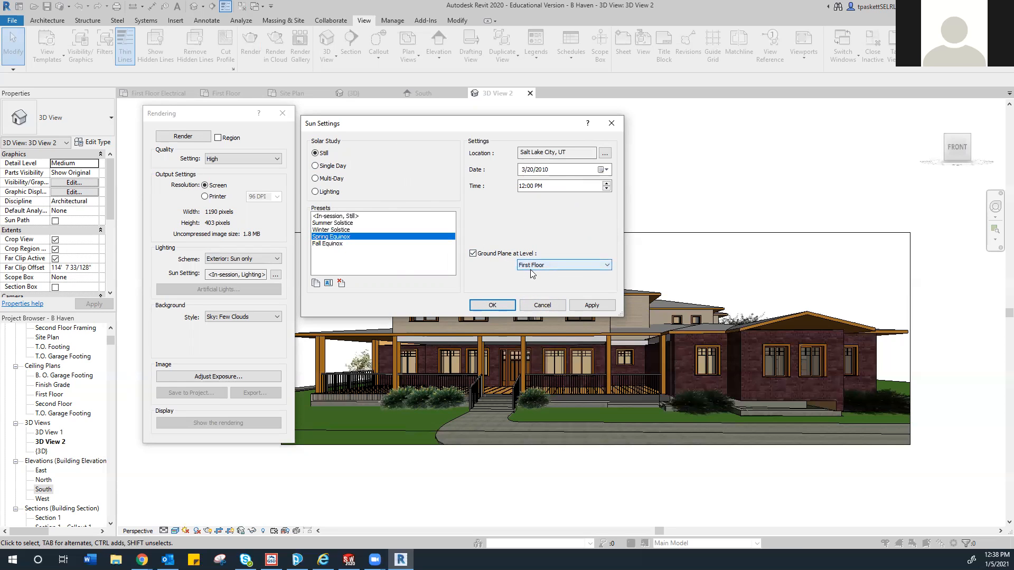
{"action": "left_click", "coordinate": [554, 268]}
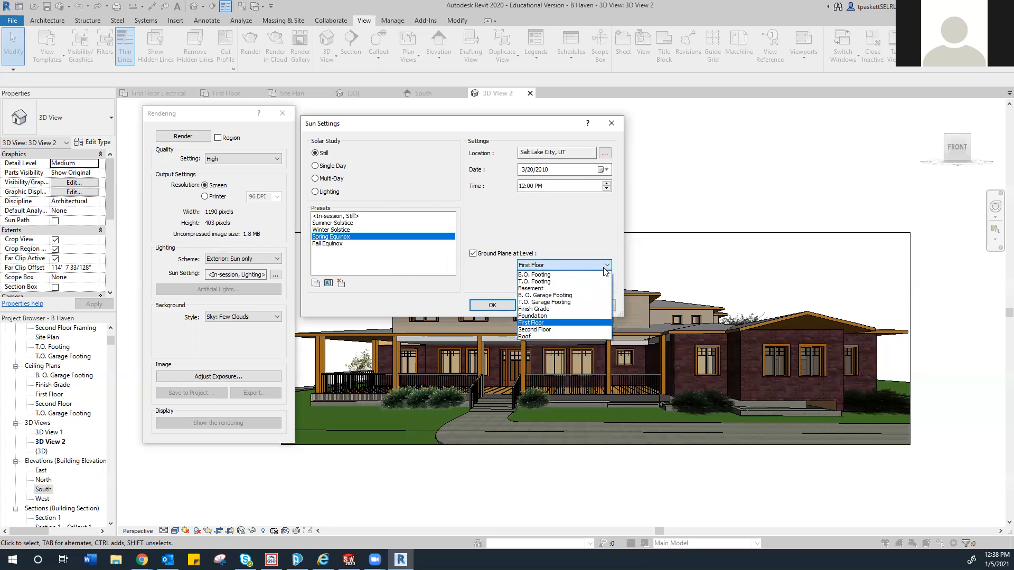
{"action": "left_click", "coordinate": [554, 310]}
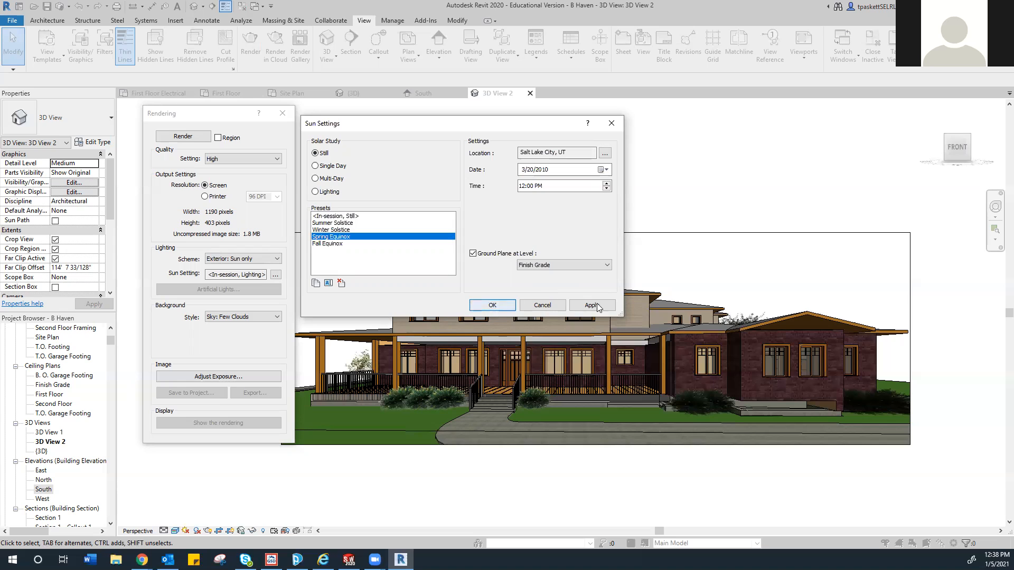
{"action": "left_click", "coordinate": [581, 306]}
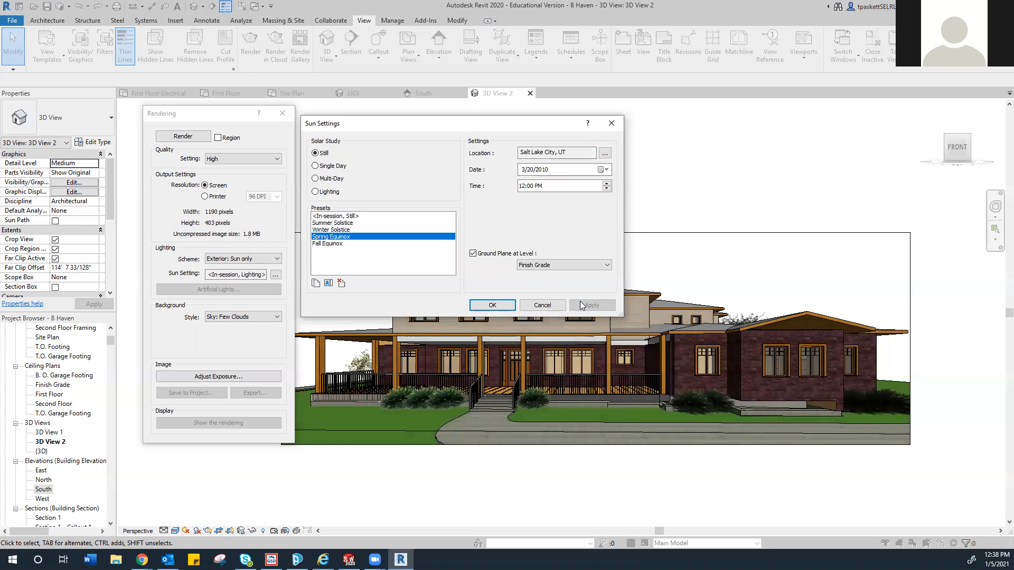
{"action": "left_click", "coordinate": [494, 304]}
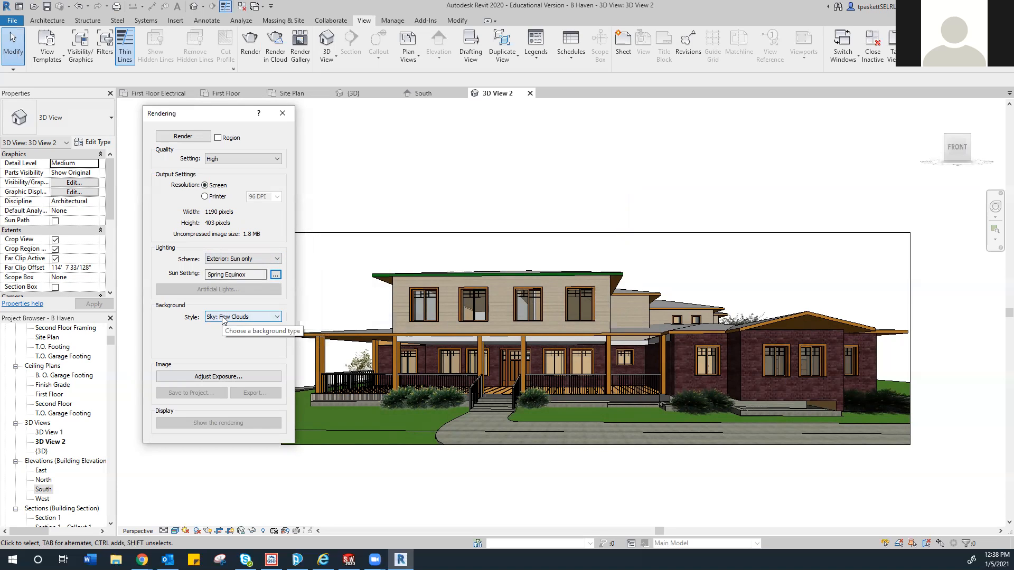
- Set the rendering's background style to Sky: Very Cloudy
{"action": "left_click", "coordinate": [276, 317]}
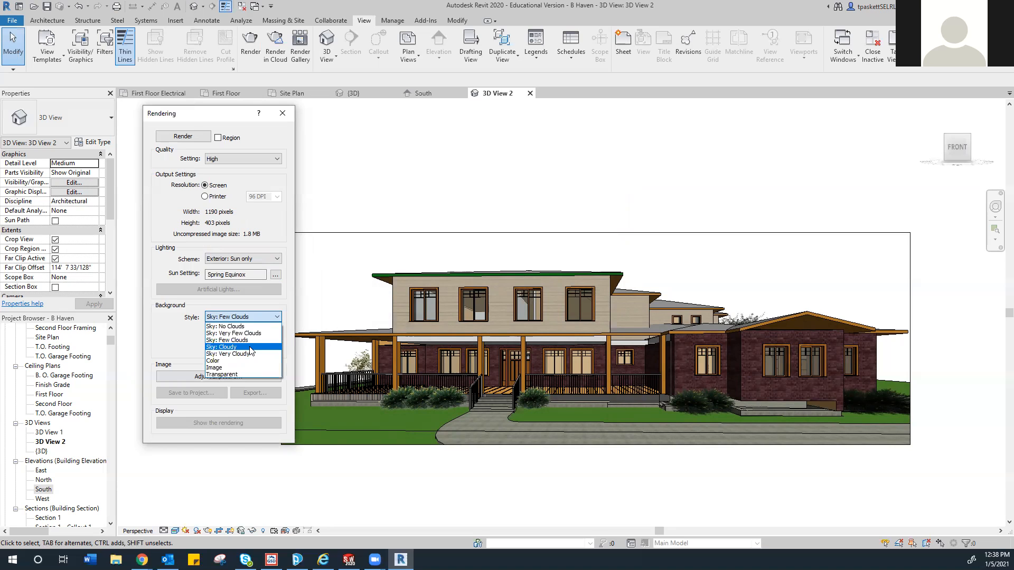
{"action": "key", "text": "Escape"}
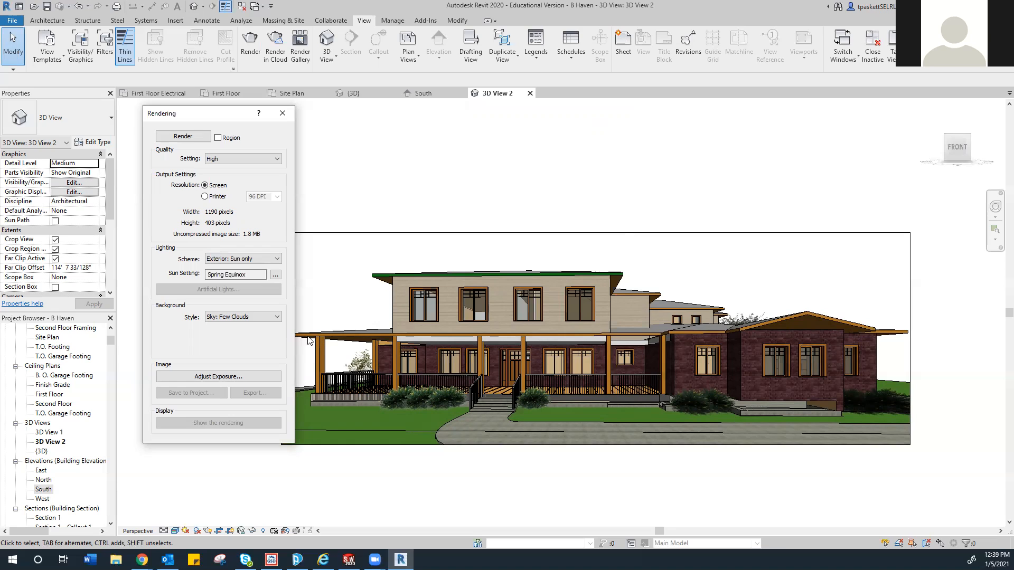
{"action": "left_click", "coordinate": [271, 319]}
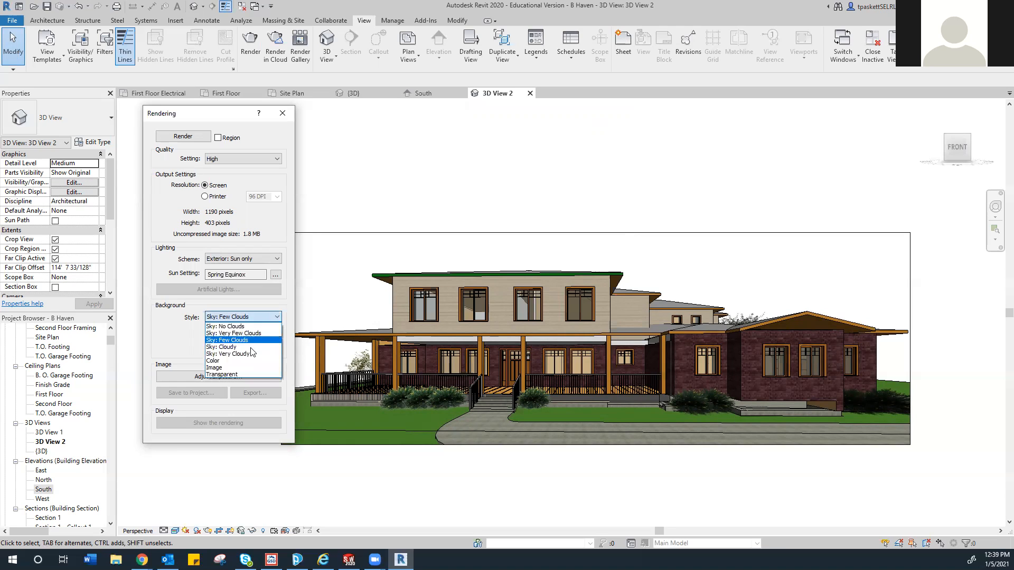
{"action": "left_click", "coordinate": [242, 354]}
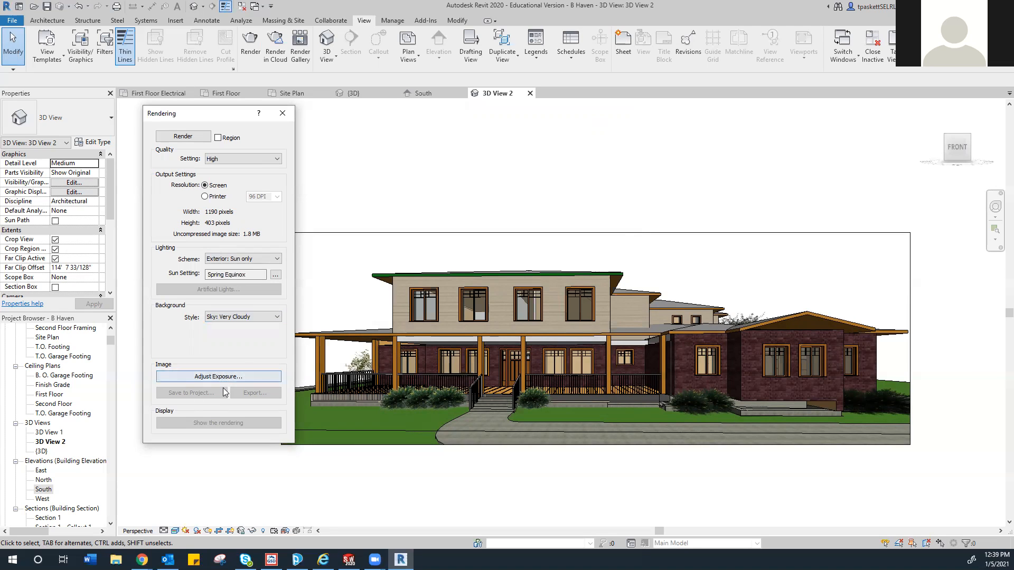
- Adjust the rendering's exposure by raising the Shadows value to 1.20, and accept the change
{"action": "left_click", "coordinate": [217, 377]}
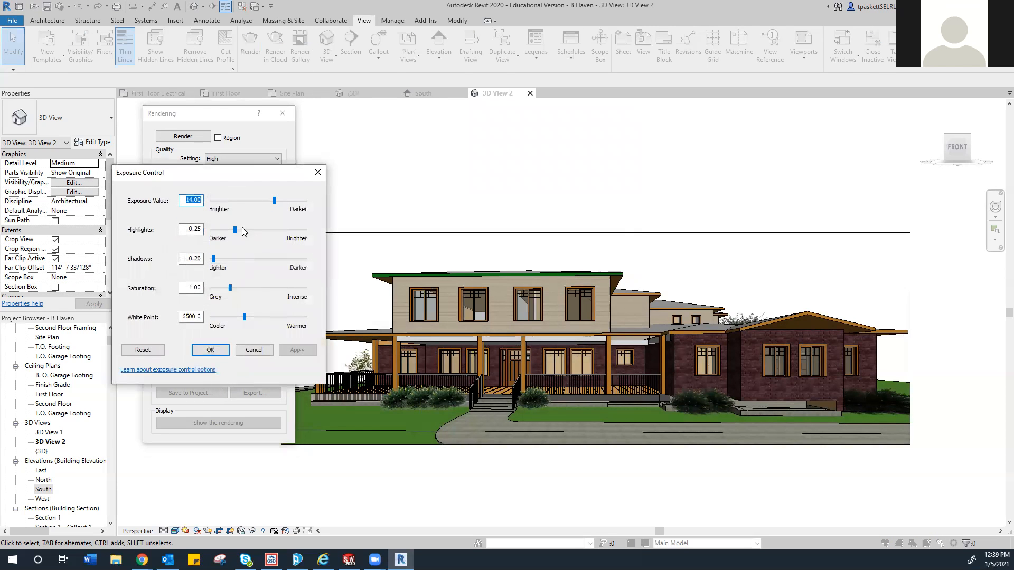
{"action": "left_click_drag", "start_coordinate": [249, 174], "coordinate": [628, 120]}
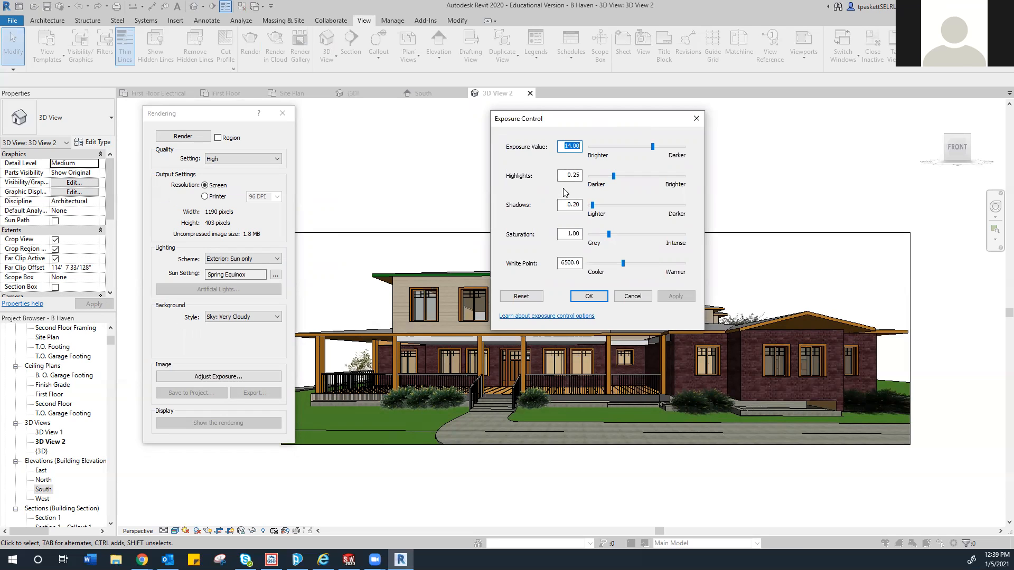
{"action": "left_click", "coordinate": [605, 206]}
{"action": "left_click", "coordinate": [616, 205]}
{"action": "left_click_drag", "start_coordinate": [617, 205], "coordinate": [617, 206]}
{"action": "left_click", "coordinate": [676, 297]}
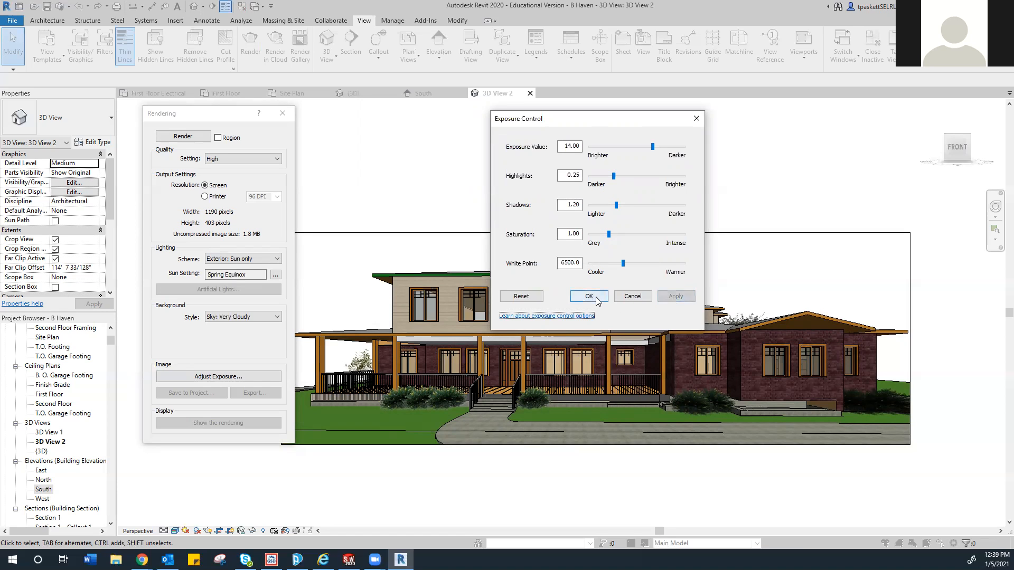
{"action": "left_click", "coordinate": [596, 297]}
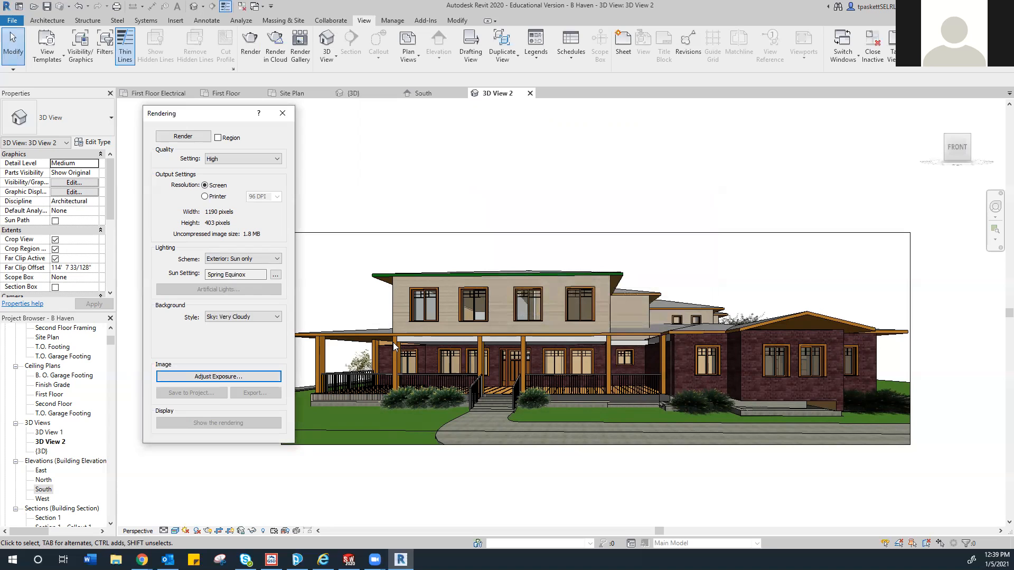
- Render the 3D View 2 camera view at High quality and save the image into the project as Front Rendering
{"action": "left_click", "coordinate": [181, 136]}
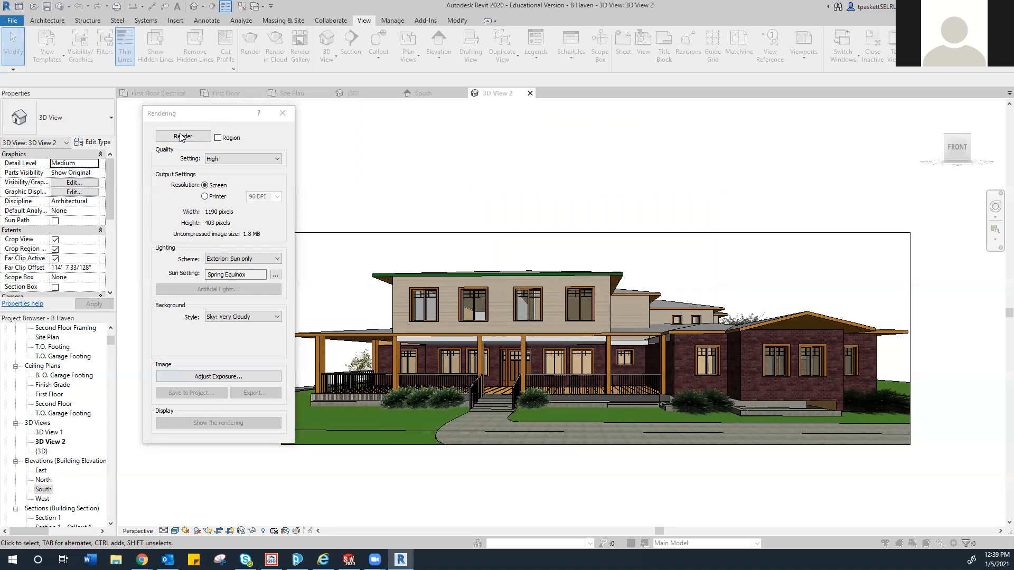
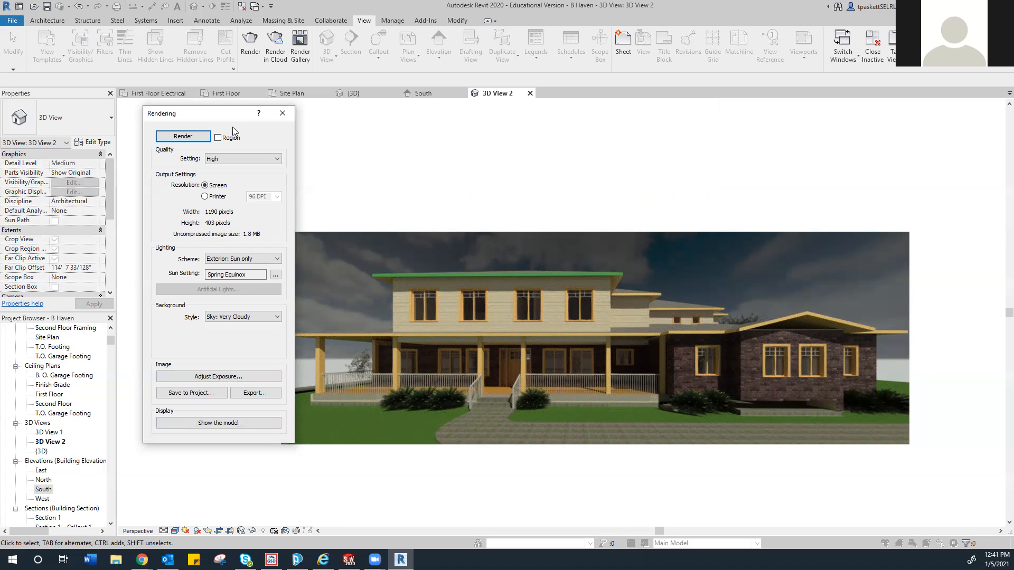
{"action": "left_click_drag", "start_coordinate": [231, 122], "coordinate": [500, 101]}
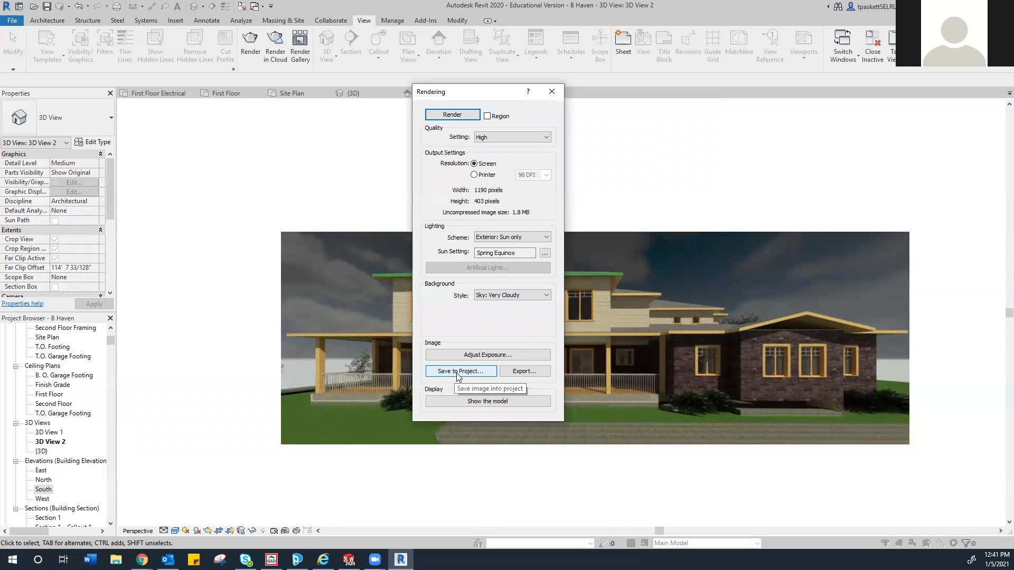
{"action": "left_click", "coordinate": [457, 372]}
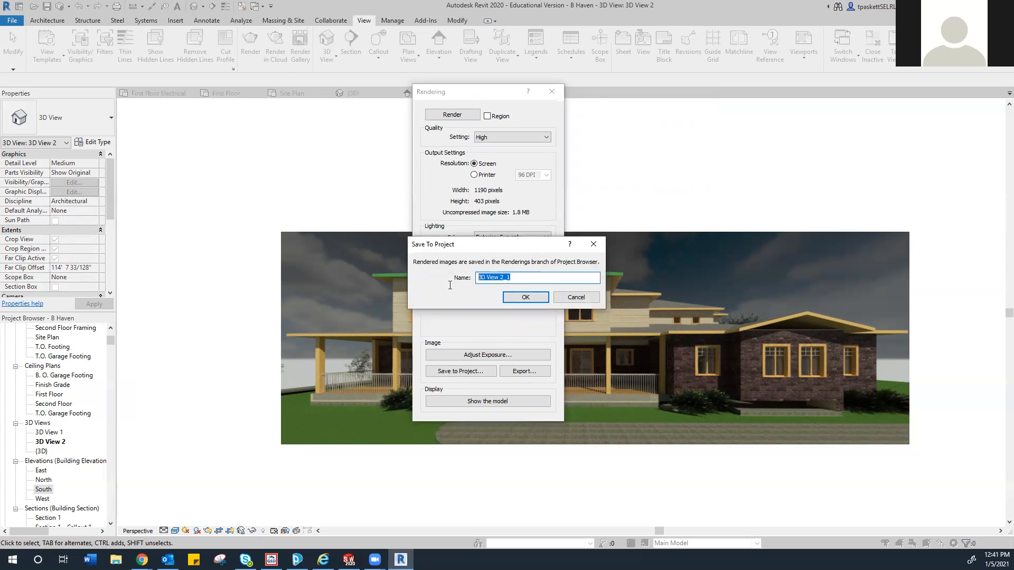
{"action": "type", "text": "Front Rendering"}
{"action": "left_click", "coordinate": [542, 297]}
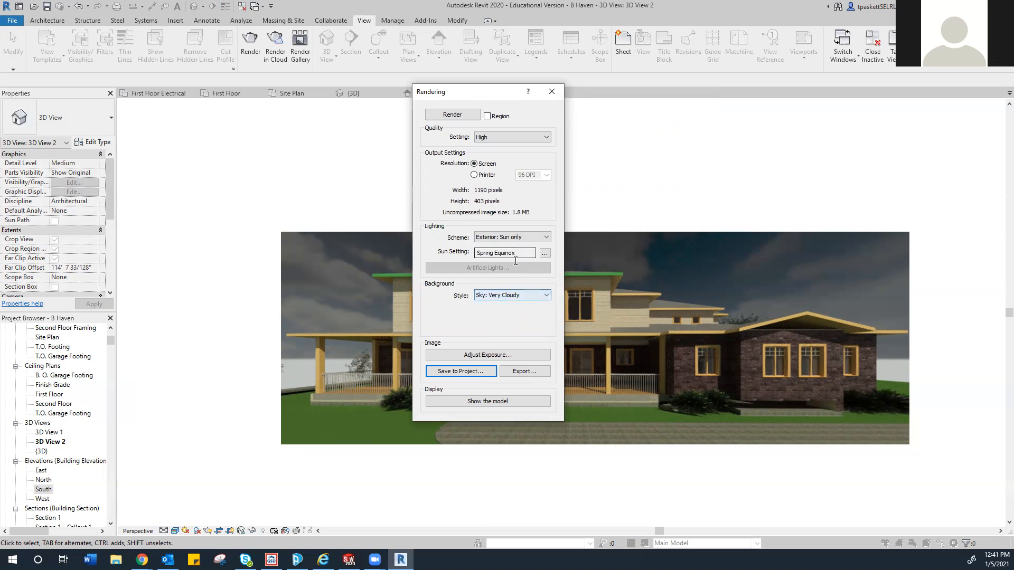
{"action": "left_click", "coordinate": [552, 91]}
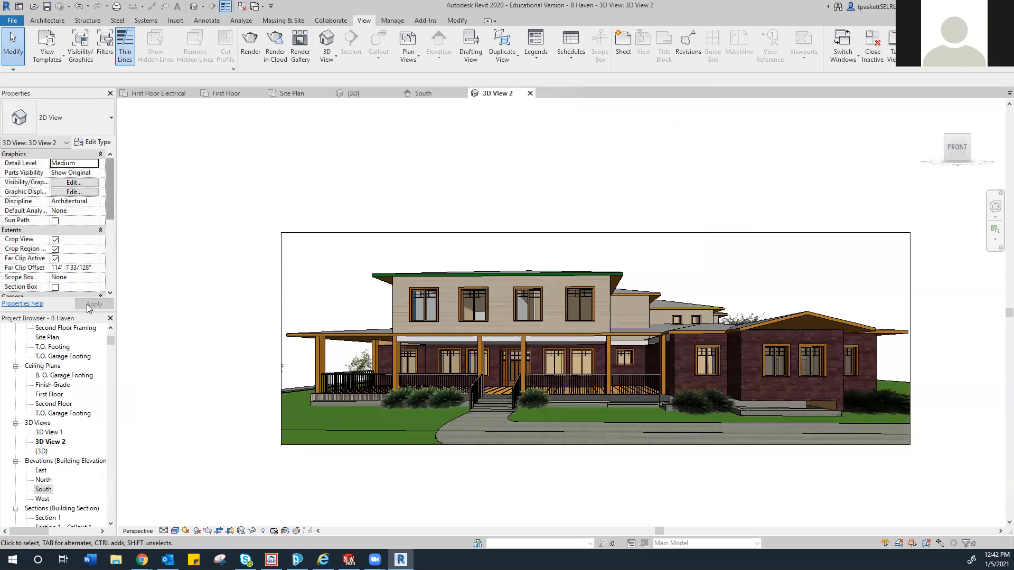
- Expand the project's Renderings branch to locate the saved Front Rendering image
{"action": "scroll", "coordinate": [53, 412], "scroll_direction": "down", "scroll_amount": 3}
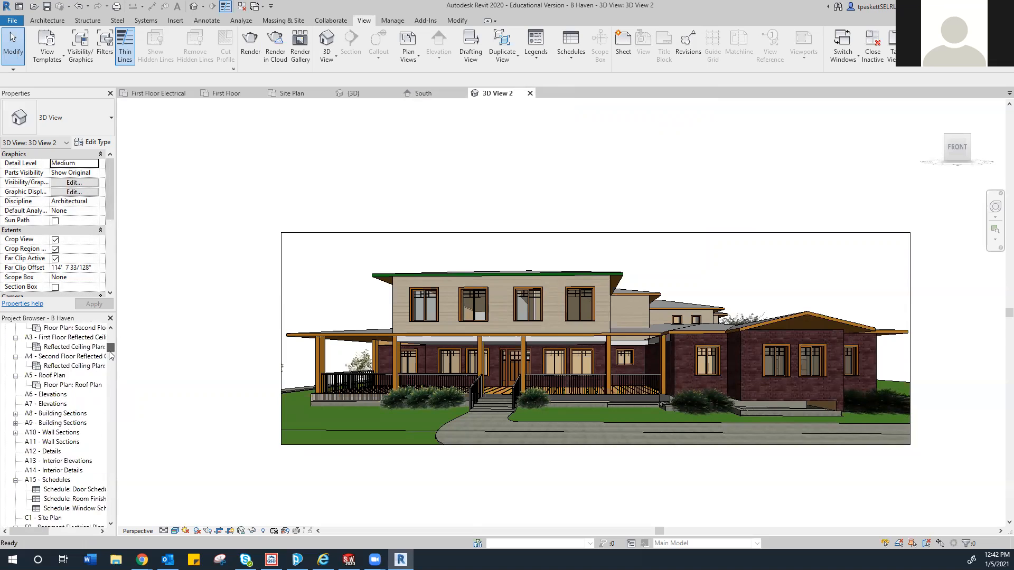
{"action": "left_click", "coordinate": [43, 413]}
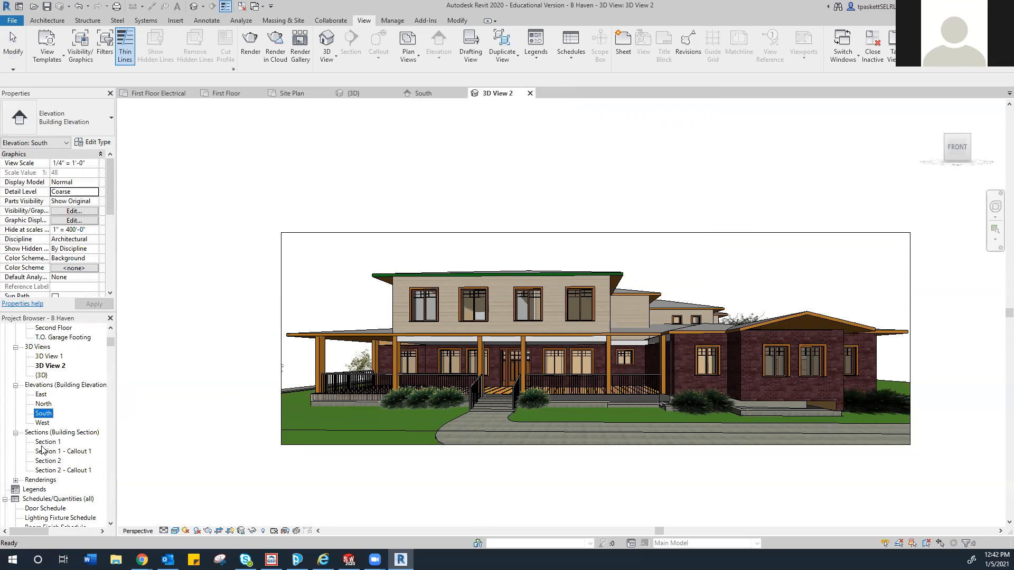
{"action": "scroll", "coordinate": [45, 451], "scroll_direction": "down", "scroll_amount": 1}
{"action": "left_click", "coordinate": [15, 471]}
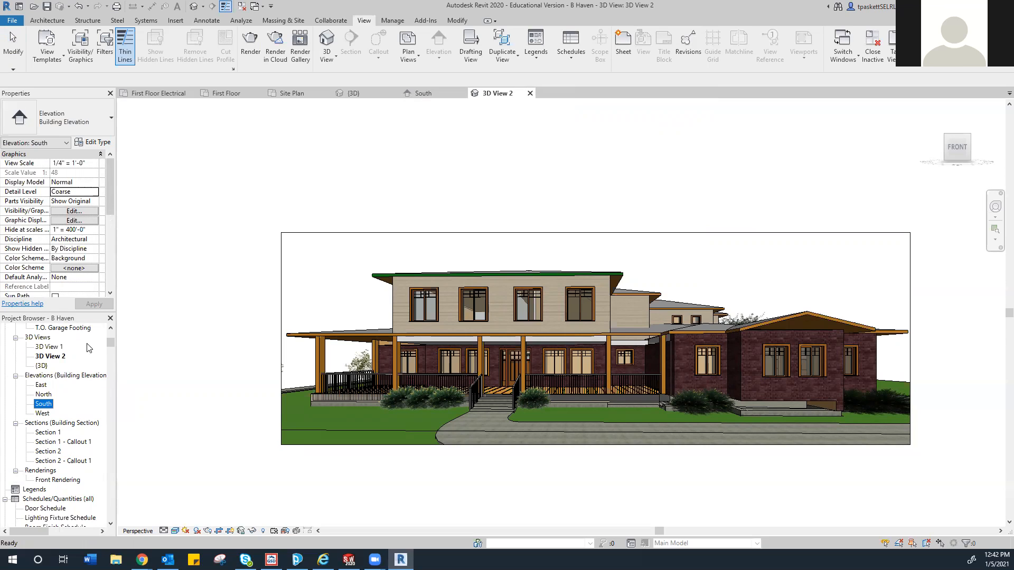
- Collapse the project's Families branch and open the sheet C1 - Site Plan
{"action": "scroll", "coordinate": [79, 482], "scroll_direction": "down", "scroll_amount": 4}
{"action": "scroll", "coordinate": [80, 482], "scroll_direction": "down", "scroll_amount": 9}
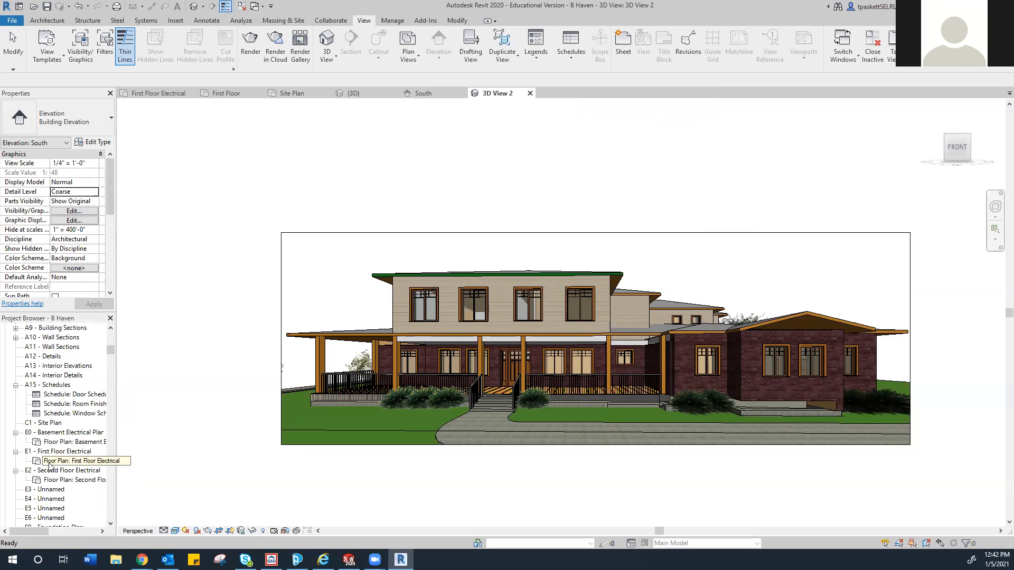
{"action": "scroll", "coordinate": [60, 474], "scroll_direction": "down", "scroll_amount": 6}
{"action": "scroll", "coordinate": [53, 476], "scroll_direction": "down", "scroll_amount": 6}
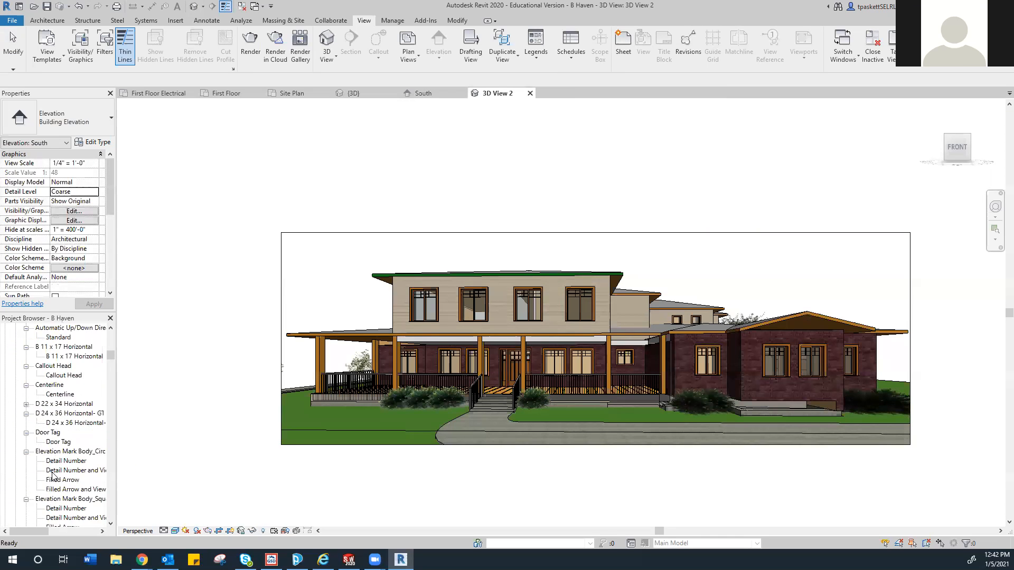
{"action": "scroll", "coordinate": [53, 477], "scroll_direction": "down", "scroll_amount": 4}
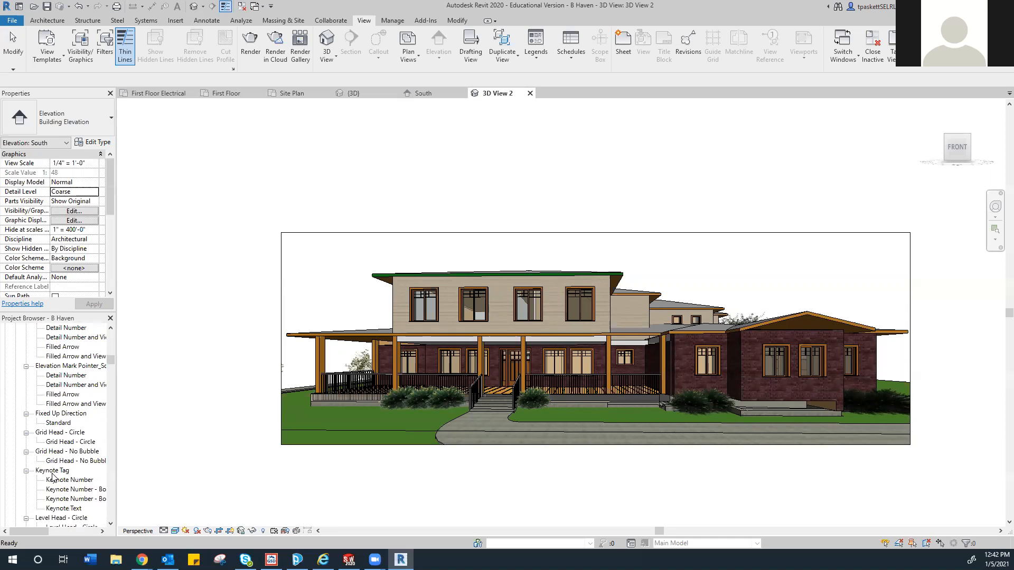
{"action": "scroll", "coordinate": [61, 438], "scroll_direction": "up", "scroll_amount": 5}
{"action": "scroll", "coordinate": [62, 432], "scroll_direction": "up", "scroll_amount": 6}
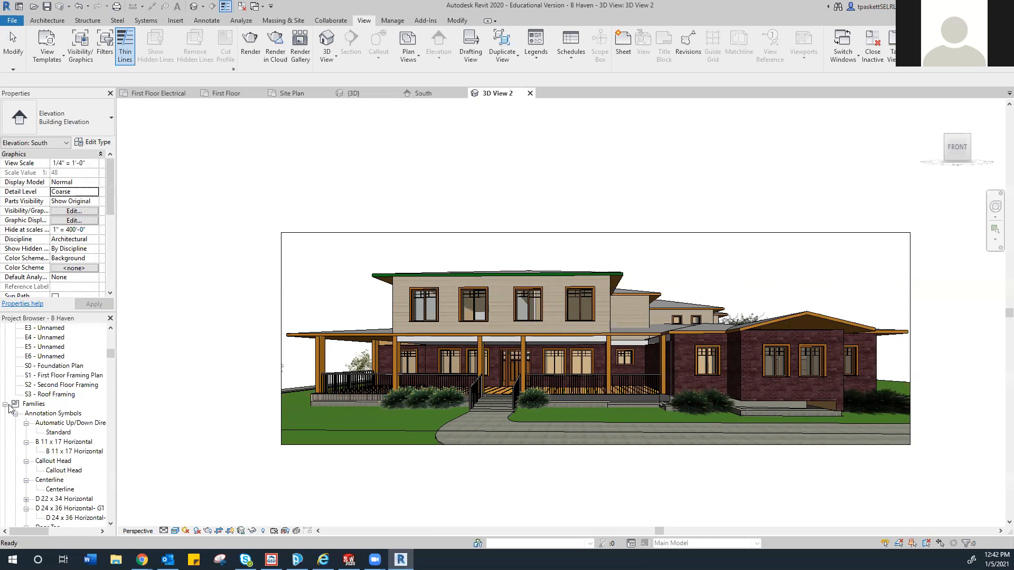
{"action": "left_click", "coordinate": [5, 405]}
{"action": "scroll", "coordinate": [39, 403], "scroll_direction": "up", "scroll_amount": 4}
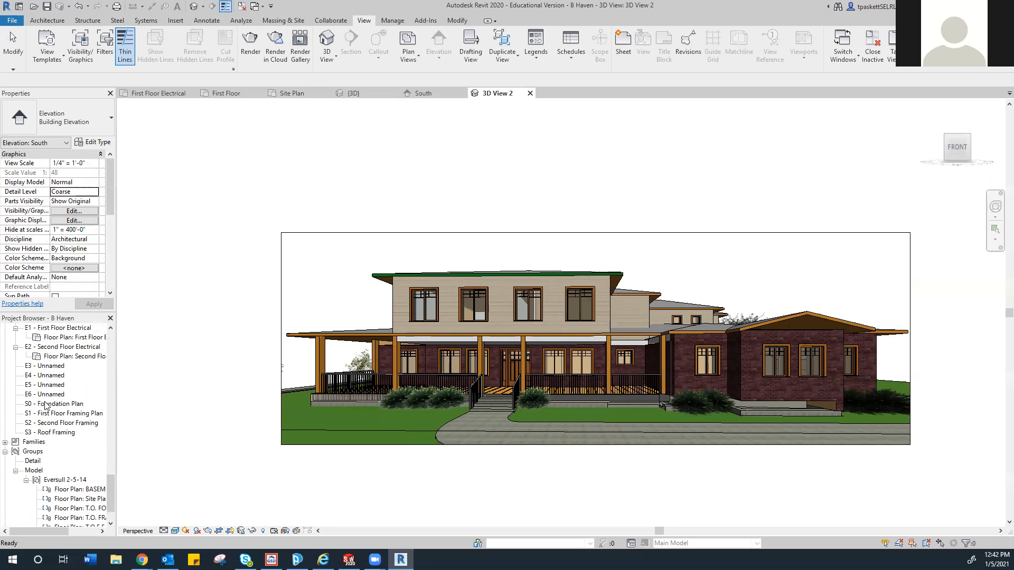
{"action": "double_click", "coordinate": [50, 376]}
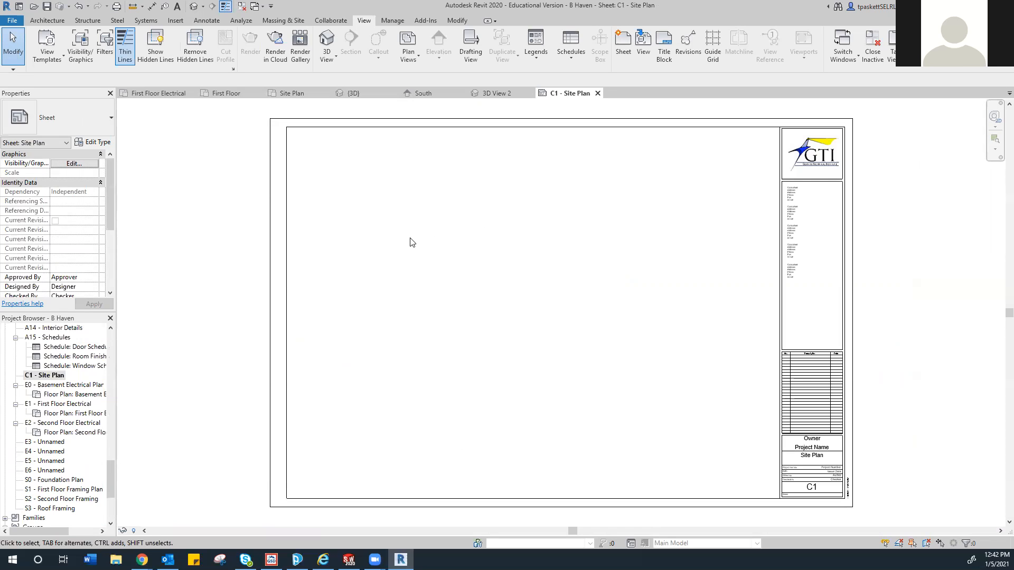
- Place the Site Plan floor plan view in the upper part of sheet C1
{"action": "left_click_drag", "start_coordinate": [111, 480], "coordinate": [105, 360]}
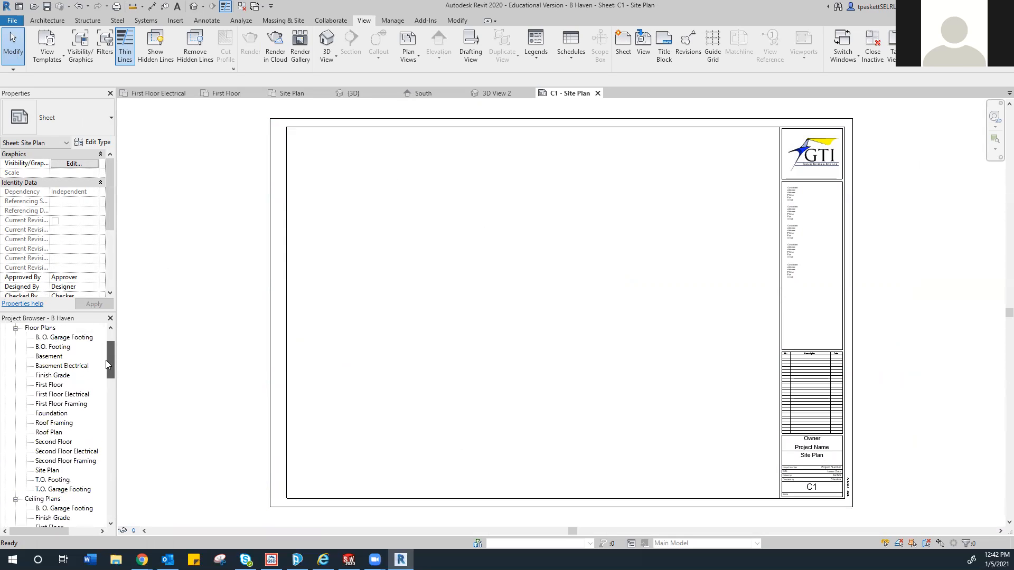
{"action": "left_click", "coordinate": [48, 470]}
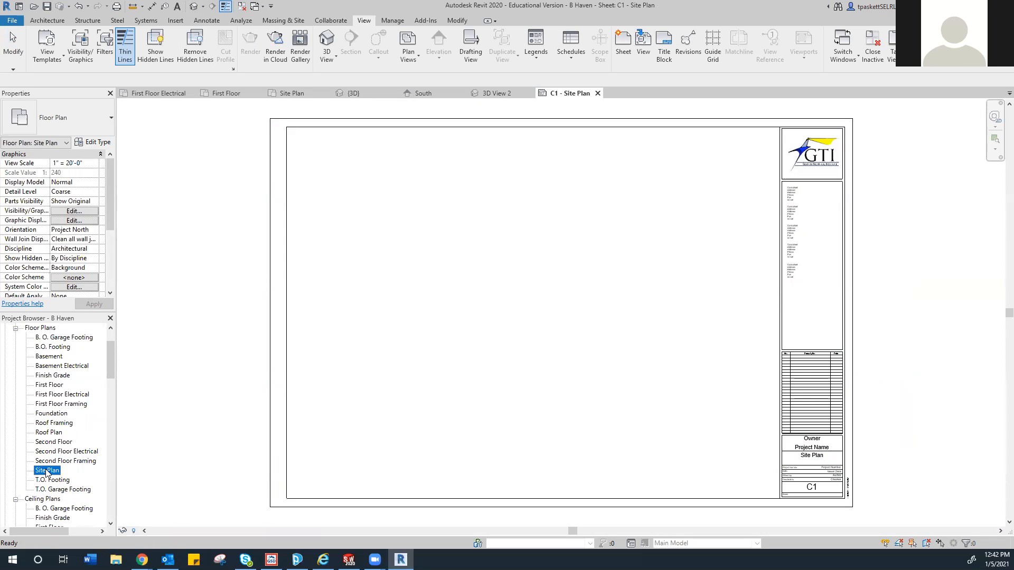
{"action": "left_click_drag", "start_coordinate": [489, 241], "coordinate": [482, 237]}
{"action": "left_click", "coordinate": [472, 208]}
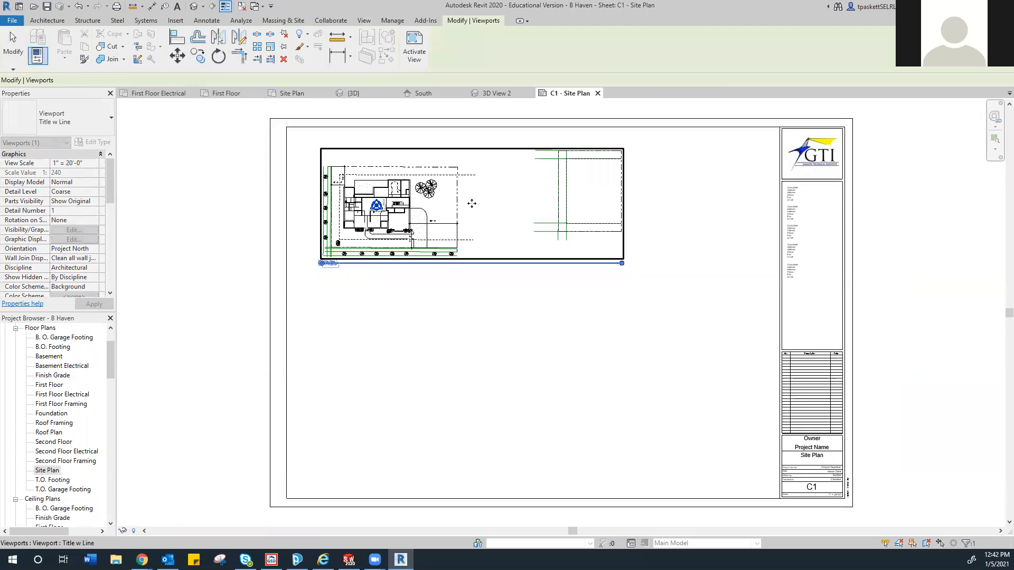
- Set the view scale of the Site Plan viewport on sheet C1 to 1" = 10'-0"
{"action": "left_click", "coordinate": [74, 163]}
{"action": "left_click", "coordinate": [94, 163]}
{"action": "scroll", "coordinate": [69, 204], "scroll_direction": "down", "scroll_amount": 3}
{"action": "scroll", "coordinate": [70, 205], "scroll_direction": "up", "scroll_amount": 1}
{"action": "scroll", "coordinate": [69, 205], "scroll_direction": "up", "scroll_amount": 3}
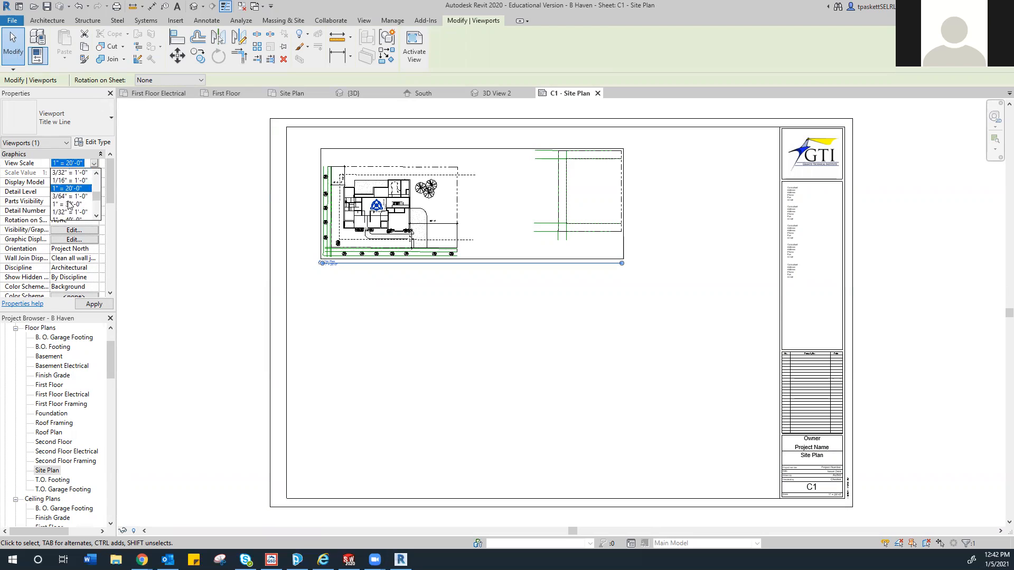
{"action": "scroll", "coordinate": [70, 205], "scroll_direction": "up", "scroll_amount": 3}
{"action": "left_click", "coordinate": [67, 188]}
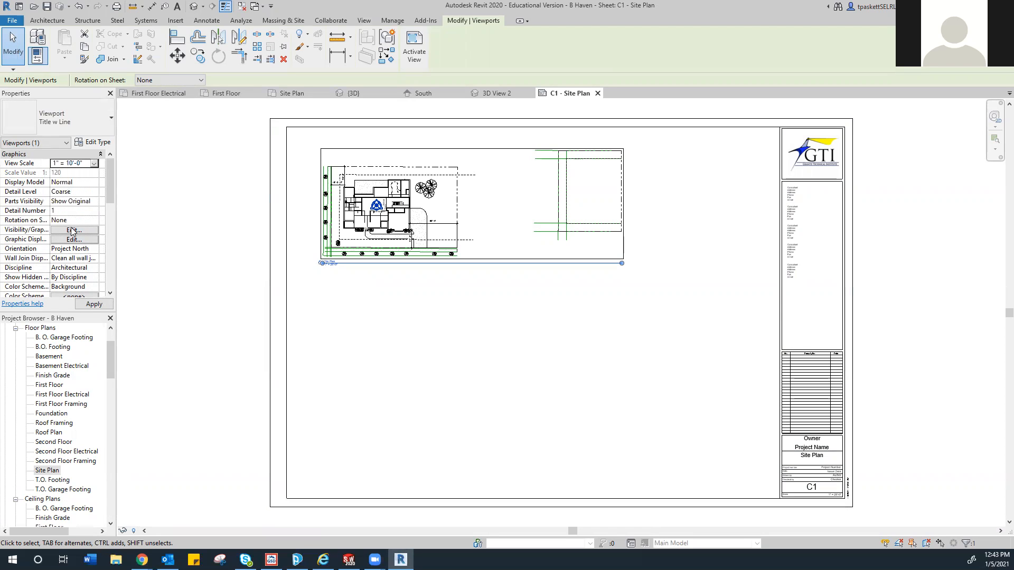
{"action": "left_click", "coordinate": [91, 305]}
- Move the Site Plan viewport so that the house and lot fit inside the border of sheet C1
{"action": "scroll", "coordinate": [443, 254], "scroll_direction": "down", "scroll_amount": 3}
{"action": "left_click_drag", "start_coordinate": [493, 228], "coordinate": [486, 279]}
{"action": "scroll", "coordinate": [496, 276], "scroll_direction": "up", "scroll_amount": 3}
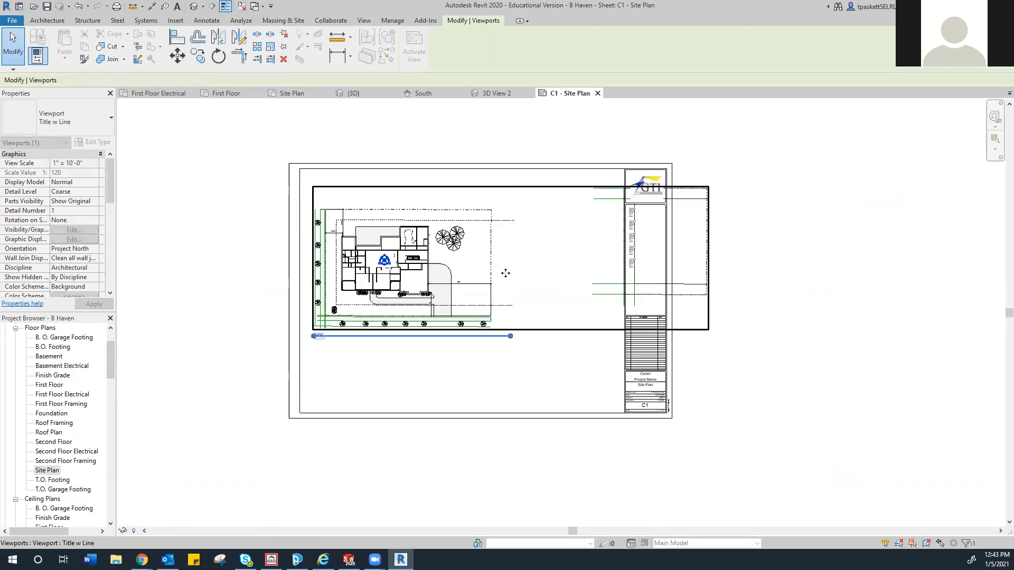
- Activate the Site Plan view on the sheet, reveal its hidden elements, and hide the lower Second Floor roof as an element
{"action": "double_click", "coordinate": [533, 252]}
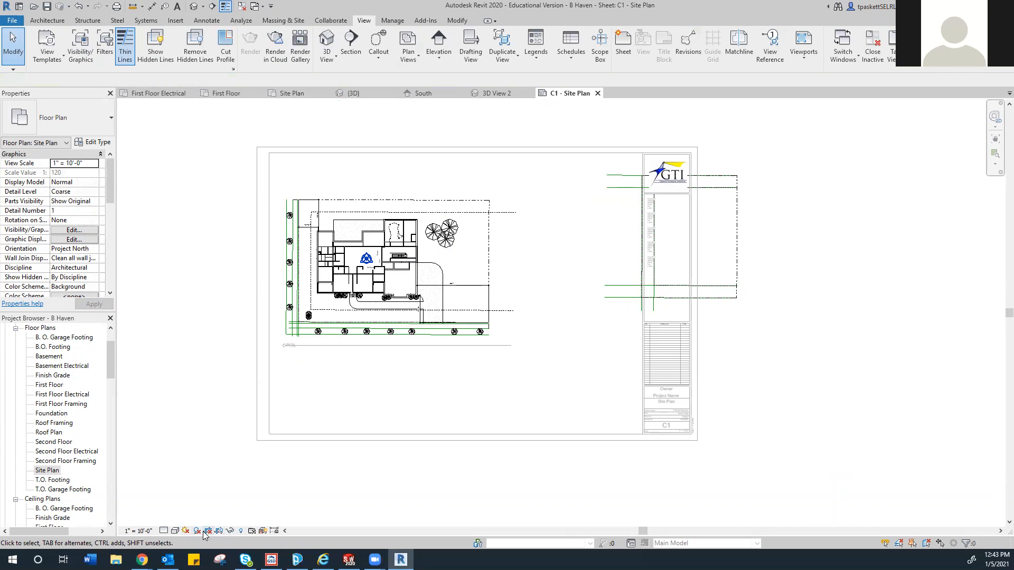
{"action": "left_click", "coordinate": [241, 532]}
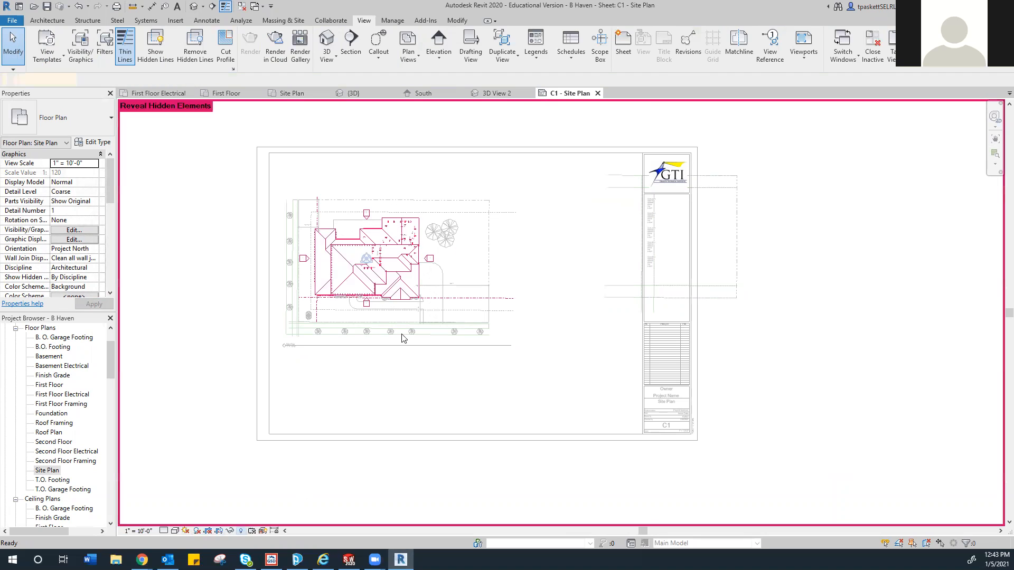
{"action": "left_click", "coordinate": [380, 236]}
{"action": "right_click", "coordinate": [379, 235]}
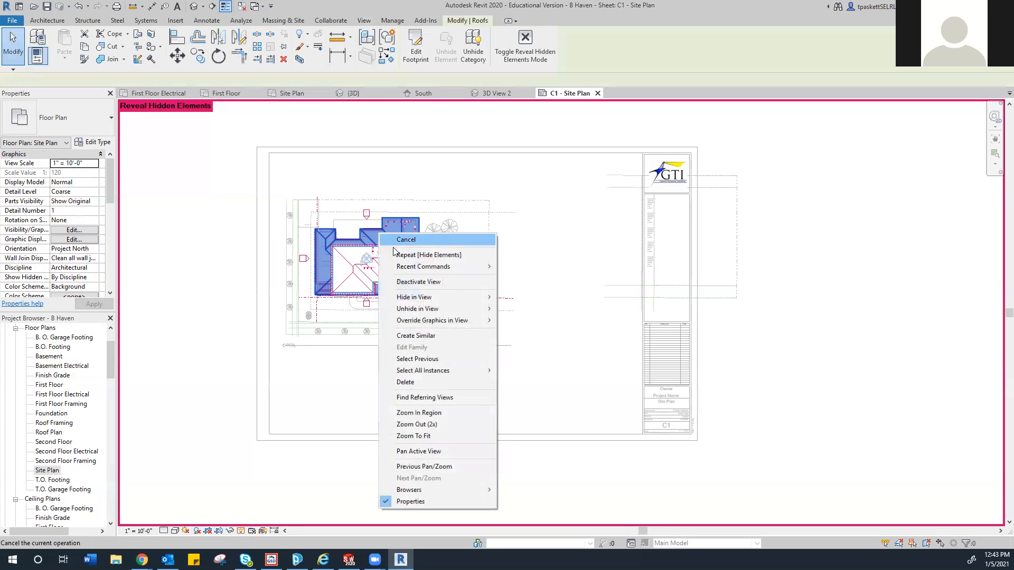
{"action": "mouse_move", "coordinate": [475, 297]}
{"action": "left_click", "coordinate": [522, 297]}
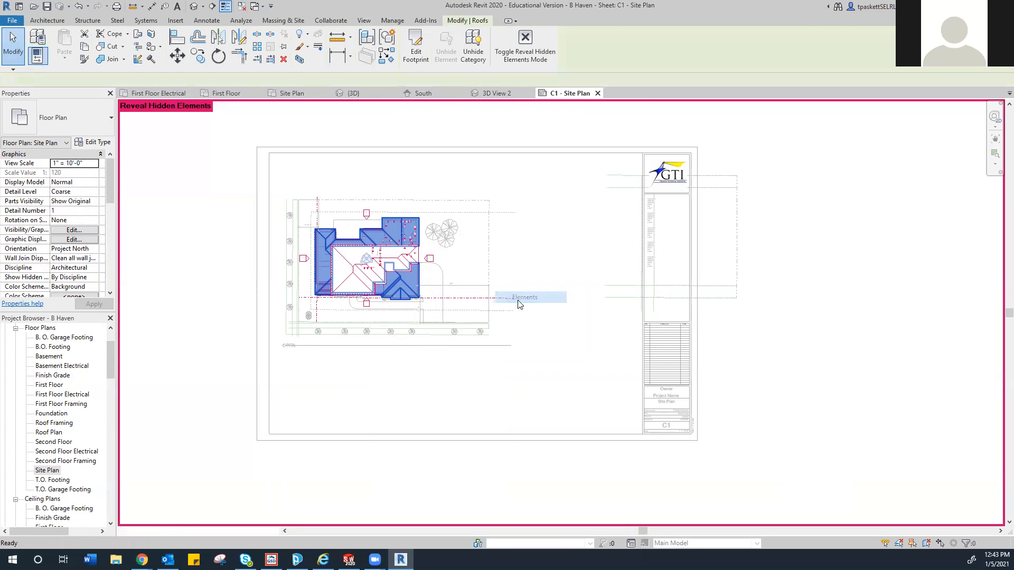
- Unhide the roof category in the Site Plan view using the upper main roof
{"action": "left_click", "coordinate": [351, 272]}
{"action": "right_click", "coordinate": [351, 272]}
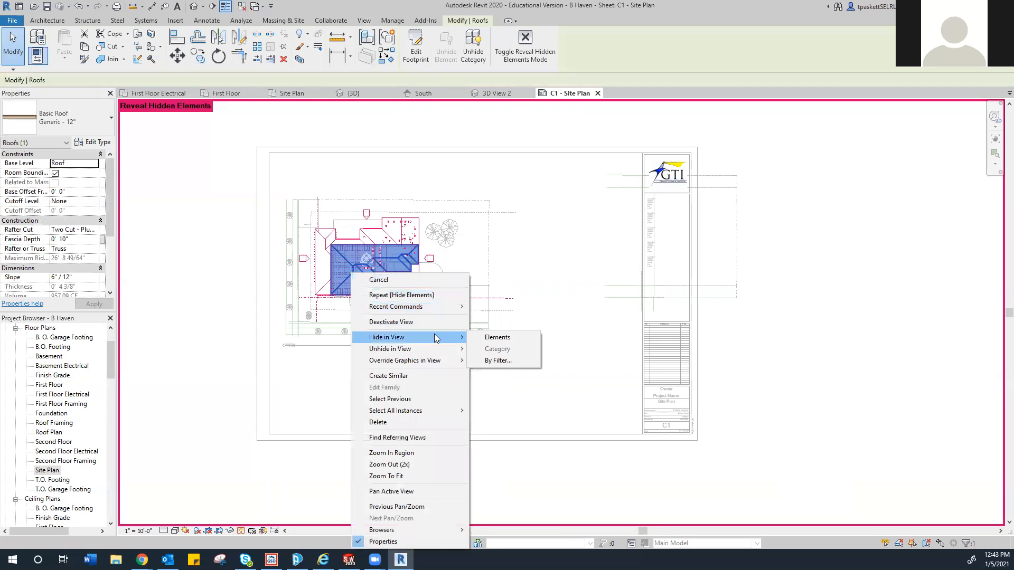
{"action": "left_click", "coordinate": [496, 360]}
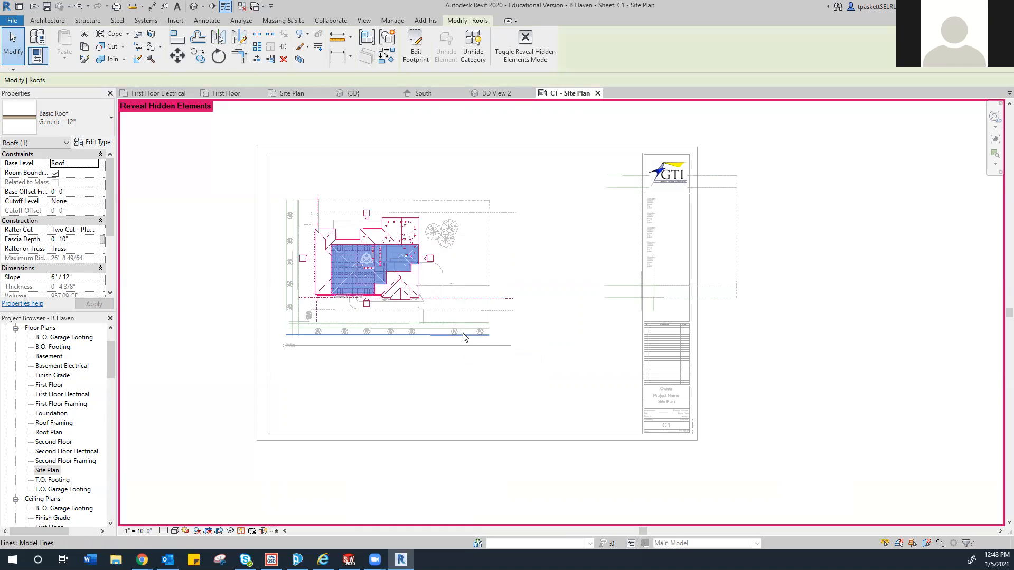
- Try to unhide the lower Second Floor roof in the Site Plan view, and leave the Reveal Hidden Elements mode
{"action": "left_click", "coordinate": [420, 285]}
{"action": "right_click", "coordinate": [420, 285]}
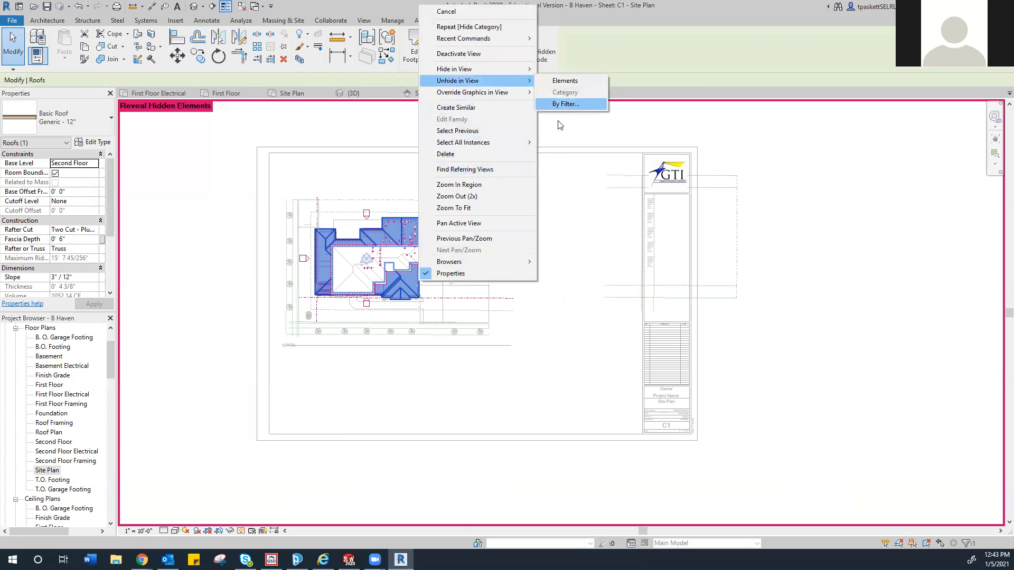
{"action": "left_click", "coordinate": [574, 201]}
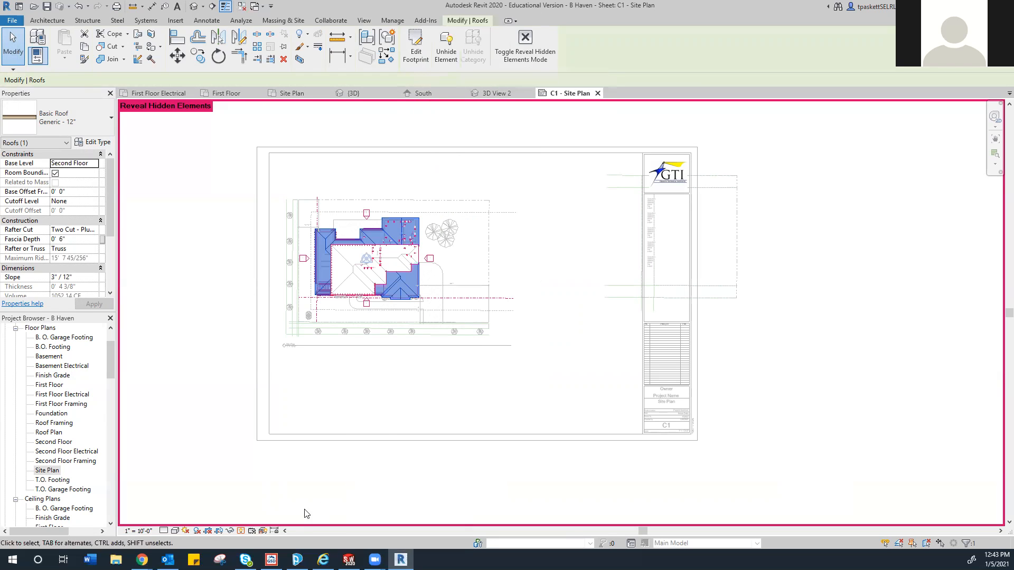
{"action": "left_click", "coordinate": [241, 531]}
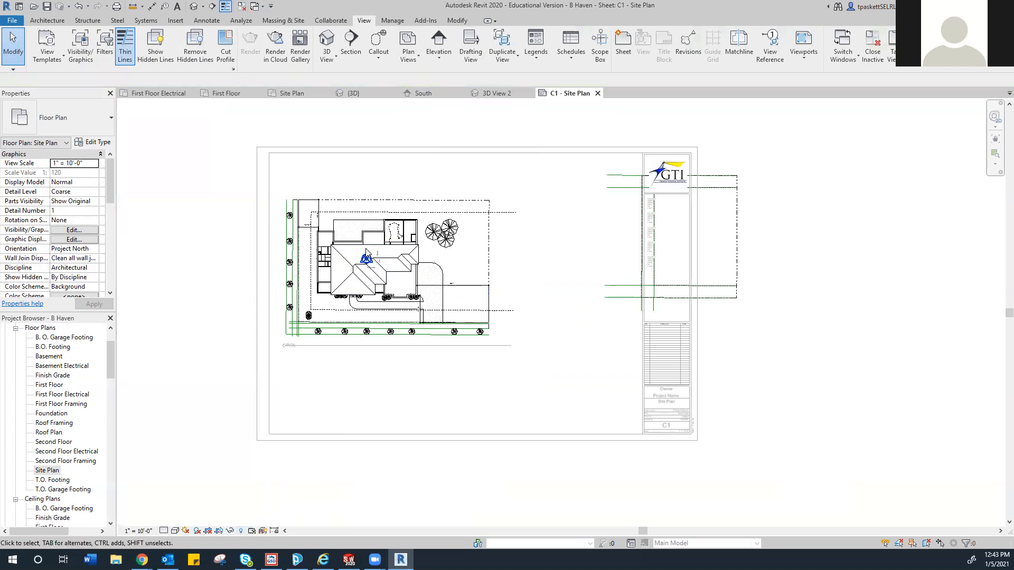
{"action": "left_click", "coordinate": [241, 531]}
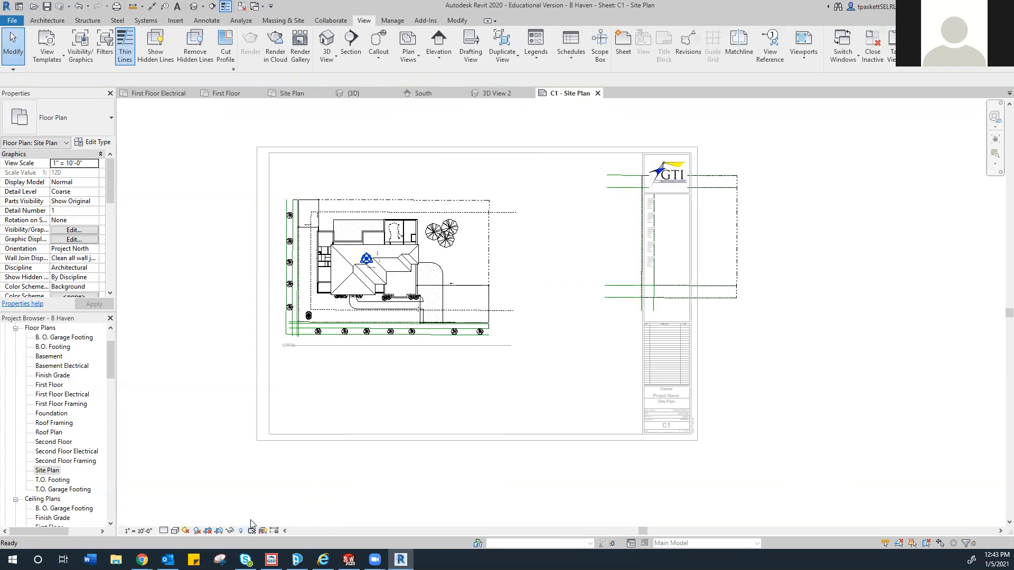
- Unhide the lower Second Floor roof as an element in the Site Plan view and leave the Reveal Hidden Elements mode
{"action": "left_click", "coordinate": [326, 233]}
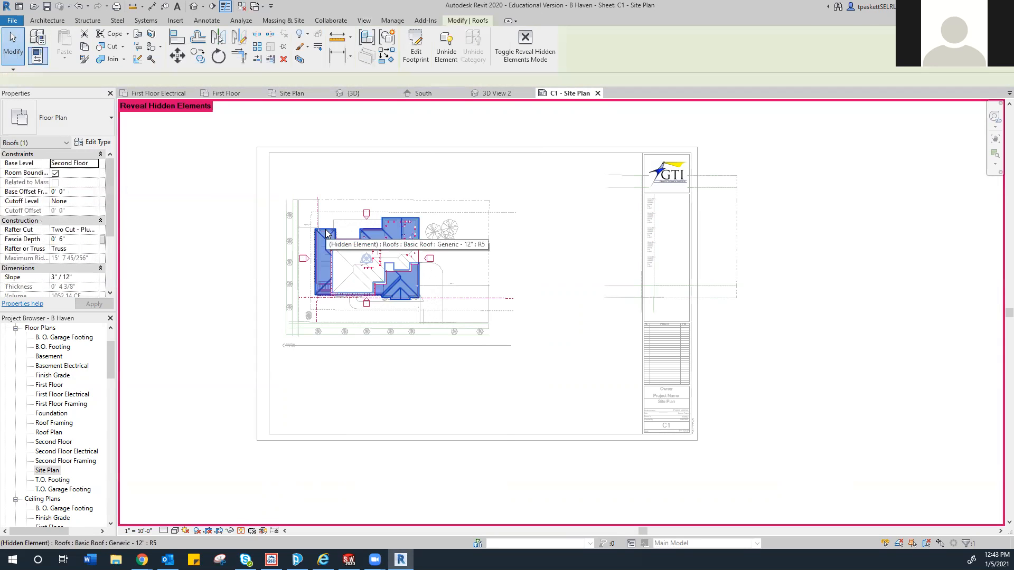
{"action": "right_click", "coordinate": [326, 233]}
{"action": "mouse_move", "coordinate": [444, 306]}
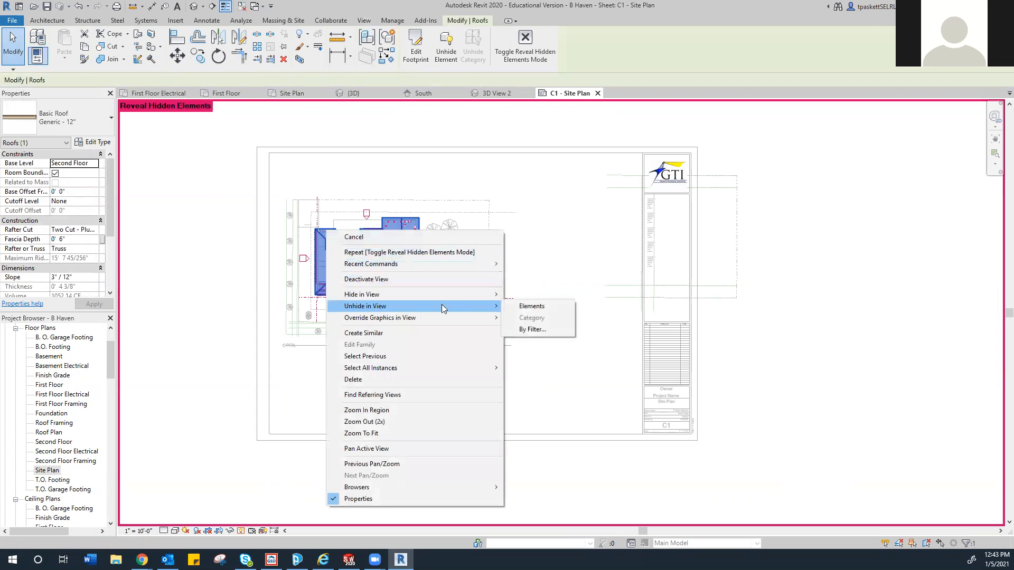
{"action": "left_click", "coordinate": [541, 308]}
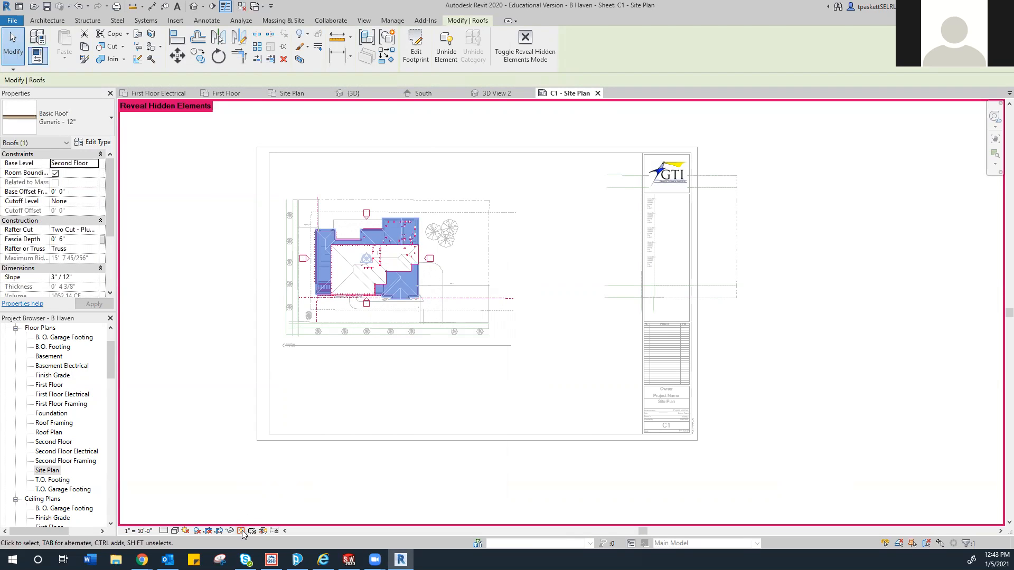
{"action": "left_click", "coordinate": [241, 531]}
{"action": "left_click", "coordinate": [294, 471]}
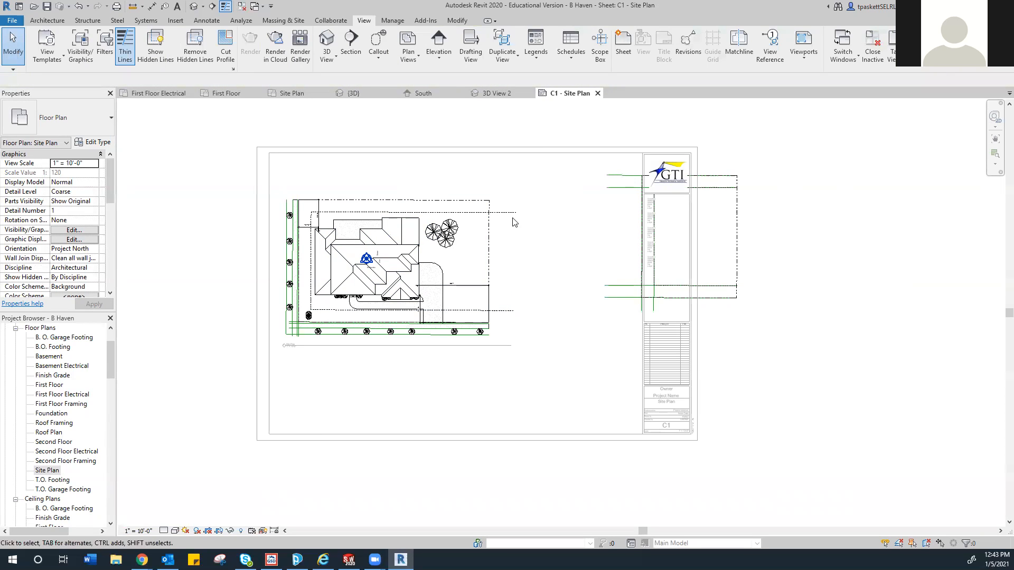
- Hide the category of the green model lines in the Site Plan view, using the stray line beside the title block
{"action": "right_click", "coordinate": [614, 190]}
{"action": "mouse_move", "coordinate": [707, 266]}
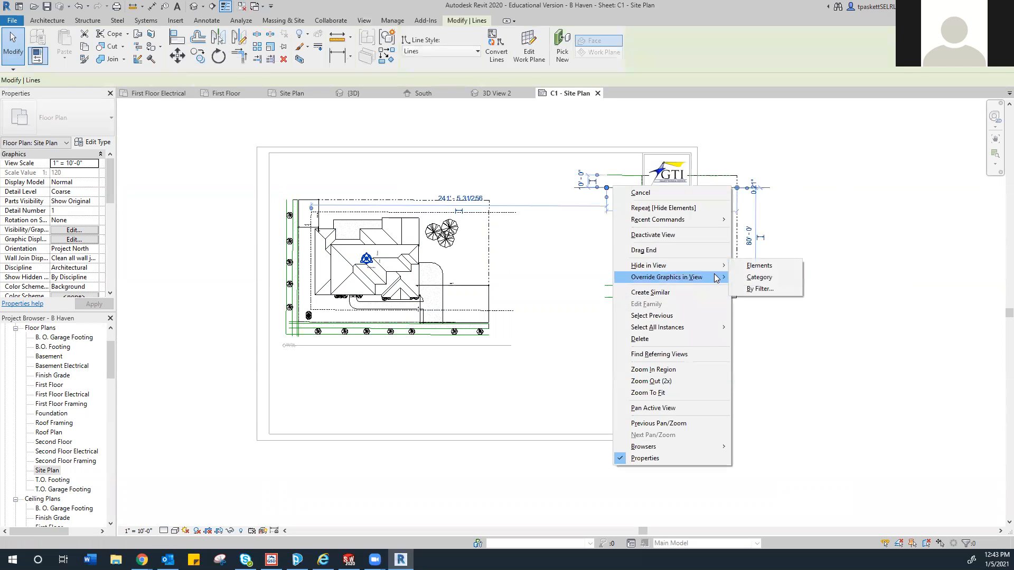
{"action": "left_click", "coordinate": [752, 276]}
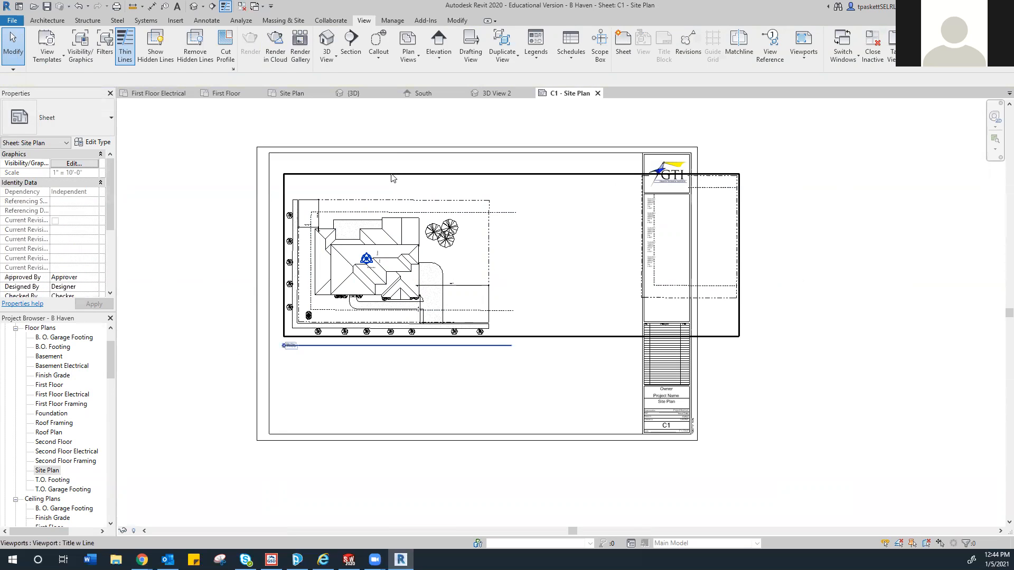
- Move the Site Plan viewport down to the lower part of sheet C1, leaving the upper part free
{"action": "left_click", "coordinate": [391, 175]}
{"action": "left_click_drag", "start_coordinate": [398, 157], "coordinate": [391, 158]}
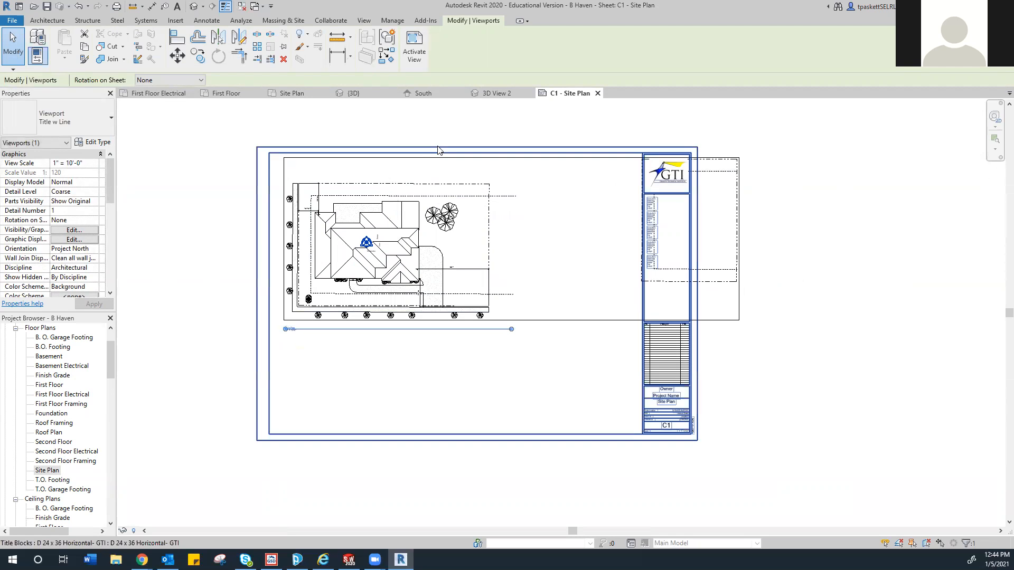
{"action": "left_click_drag", "start_coordinate": [430, 175], "coordinate": [429, 349]}
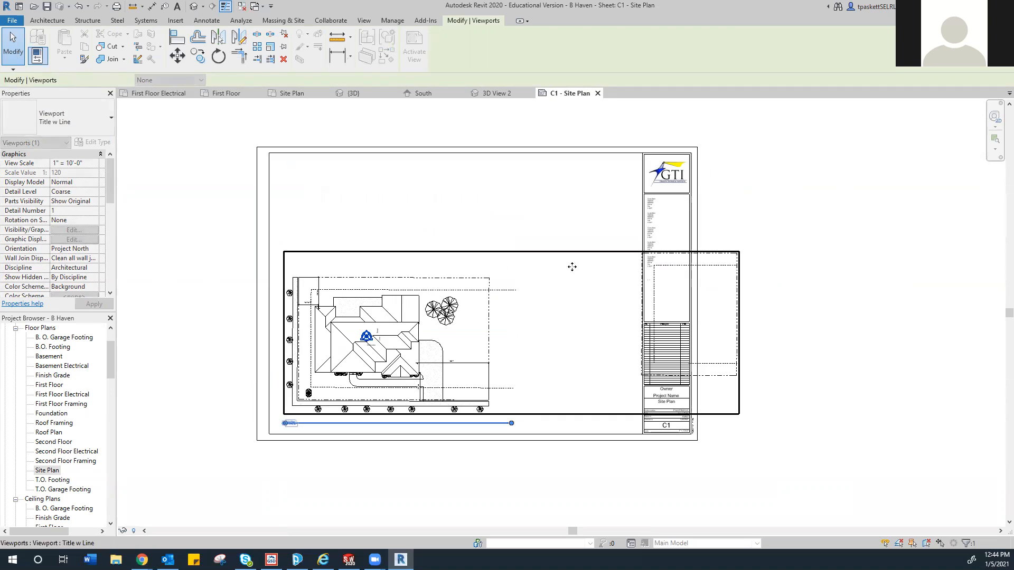
{"action": "left_click", "coordinate": [234, 217]}
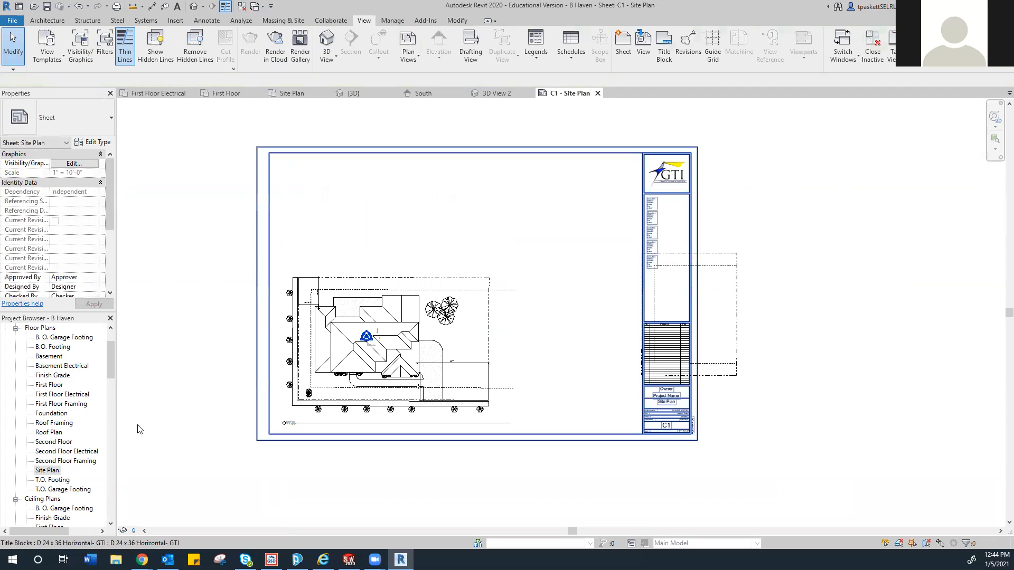
- Place the Front Rendering view on sheet C1 above the site plan
{"action": "left_click_drag", "start_coordinate": [108, 357], "coordinate": [103, 417]}
{"action": "left_click", "coordinate": [58, 413]}
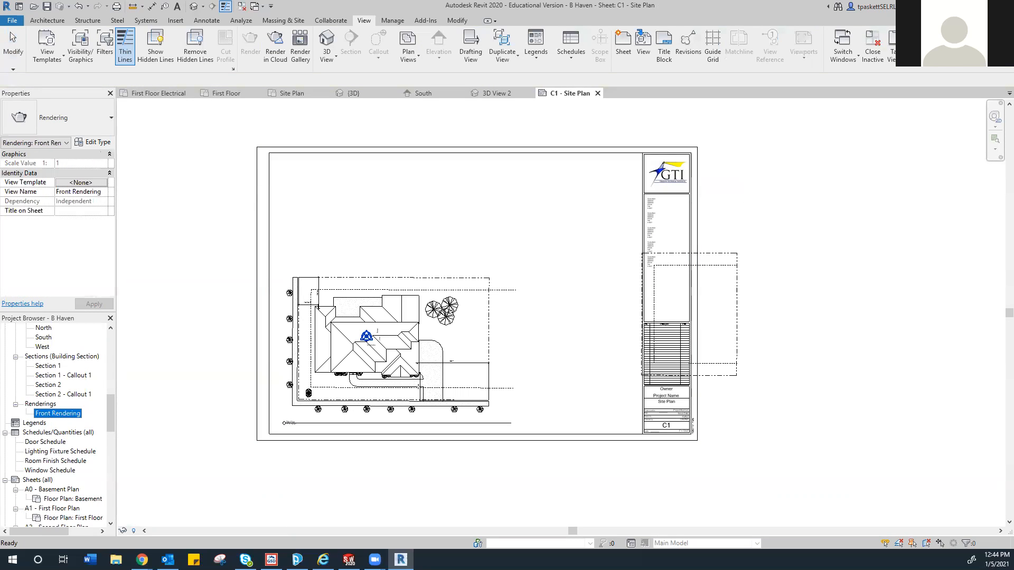
{"action": "left_click_drag", "start_coordinate": [410, 238], "coordinate": [432, 211]}
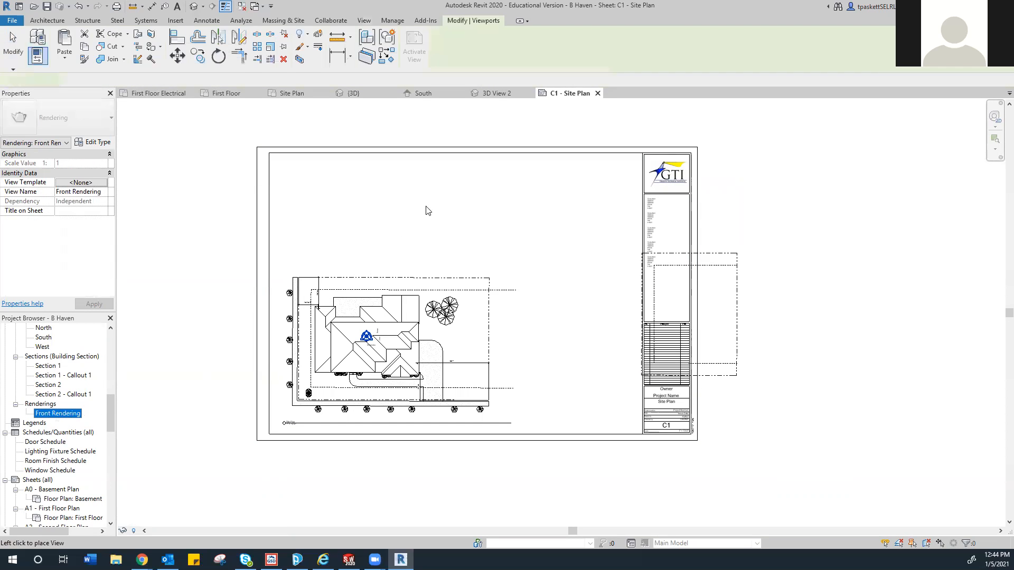
{"action": "left_click", "coordinate": [429, 210]}
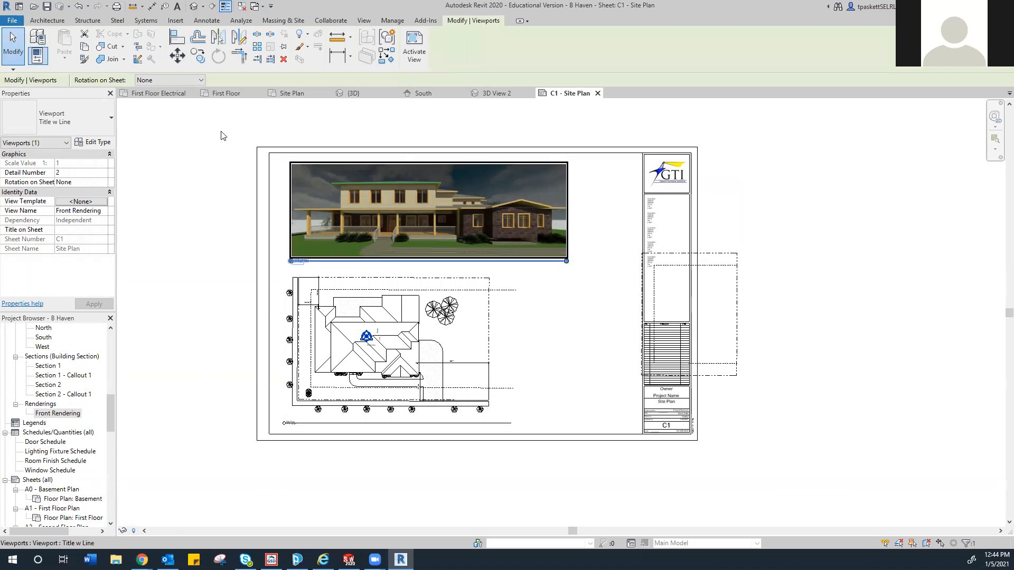
- Create a camera view in the First Floor plan from the open living area, aimed across the island at the kitchen range
{"action": "left_click", "coordinate": [219, 95]}
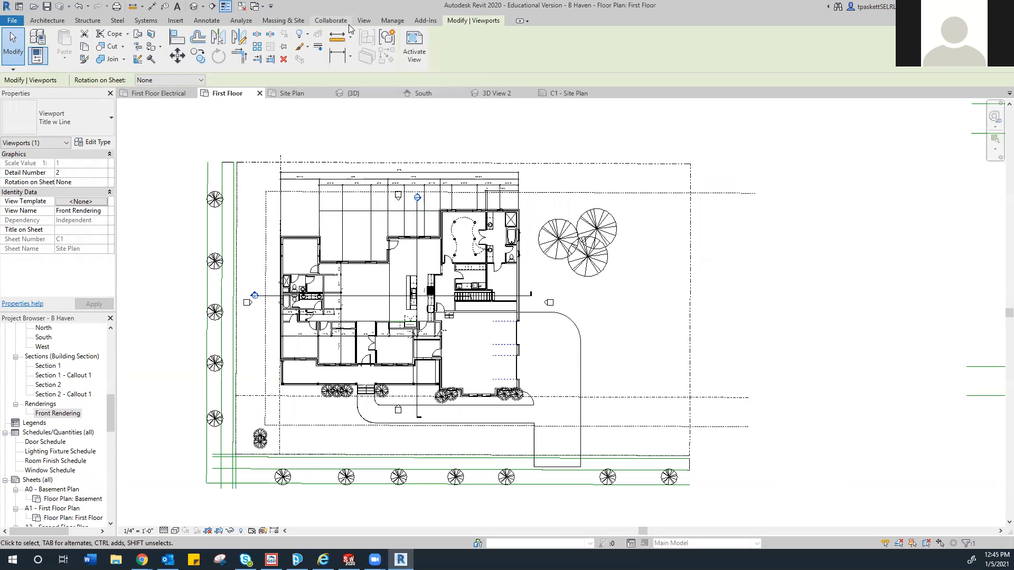
{"action": "left_click", "coordinate": [363, 21]}
{"action": "left_click", "coordinate": [336, 58]}
{"action": "left_click", "coordinate": [349, 95]}
{"action": "scroll", "coordinate": [398, 295], "scroll_direction": "up", "scroll_amount": 2}
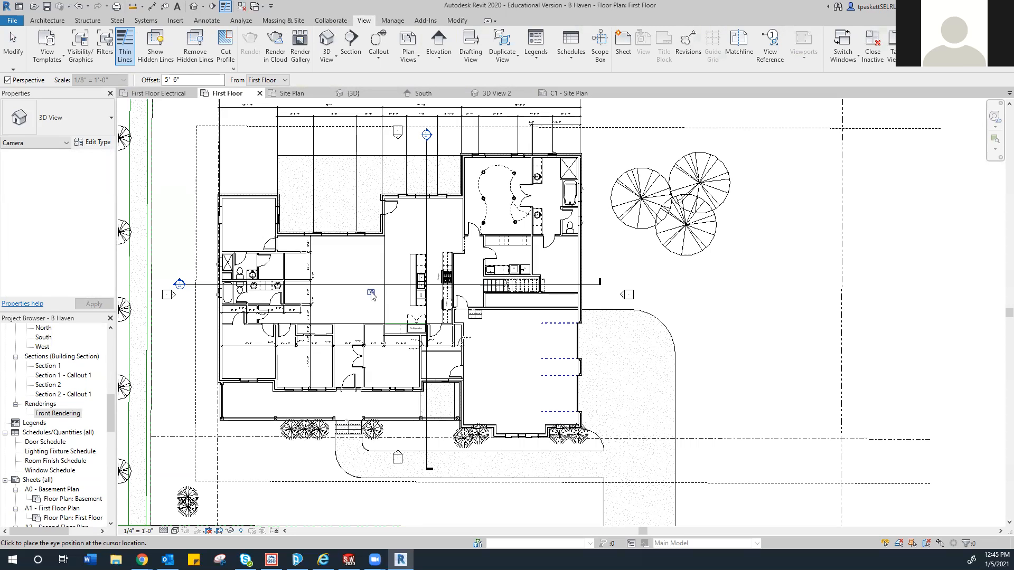
{"action": "left_click", "coordinate": [371, 281]}
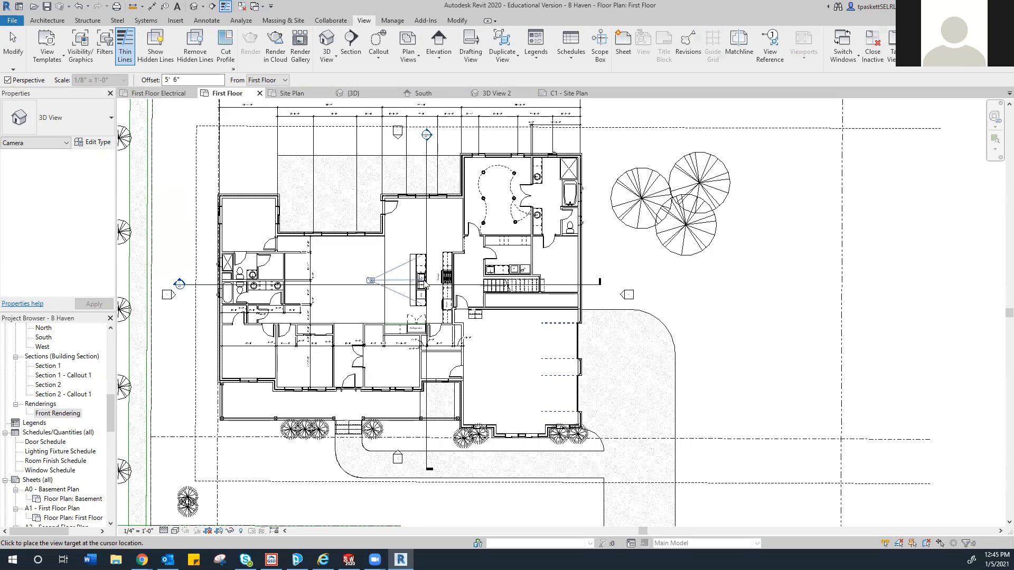
{"action": "left_click", "coordinate": [448, 285]}
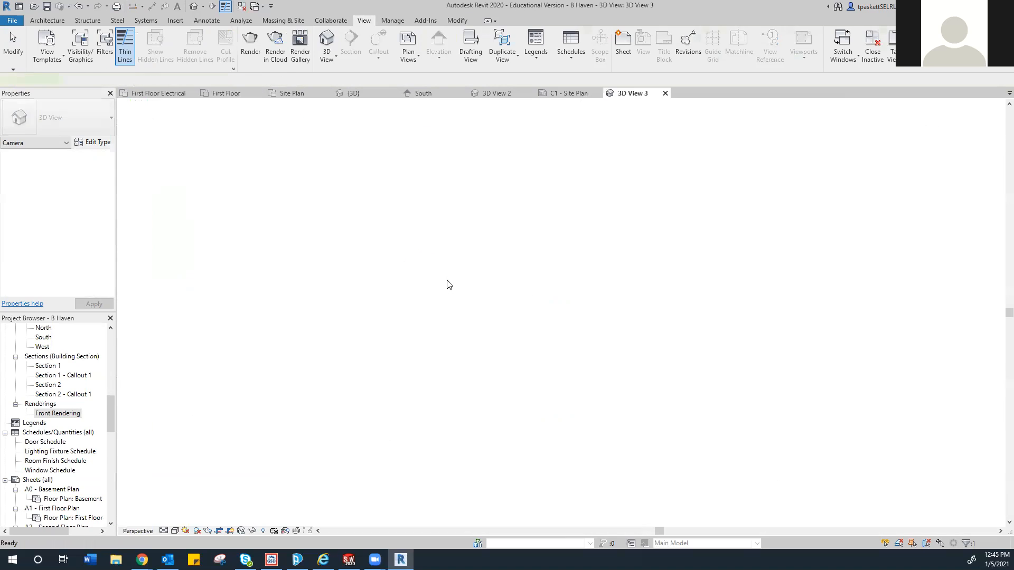
- Enlarge the kitchen camera view's crop region on all four sides, and shift the camera slightly away from the island in the First Floor plan
{"action": "scroll", "coordinate": [451, 275], "scroll_direction": "down", "scroll_amount": 2}
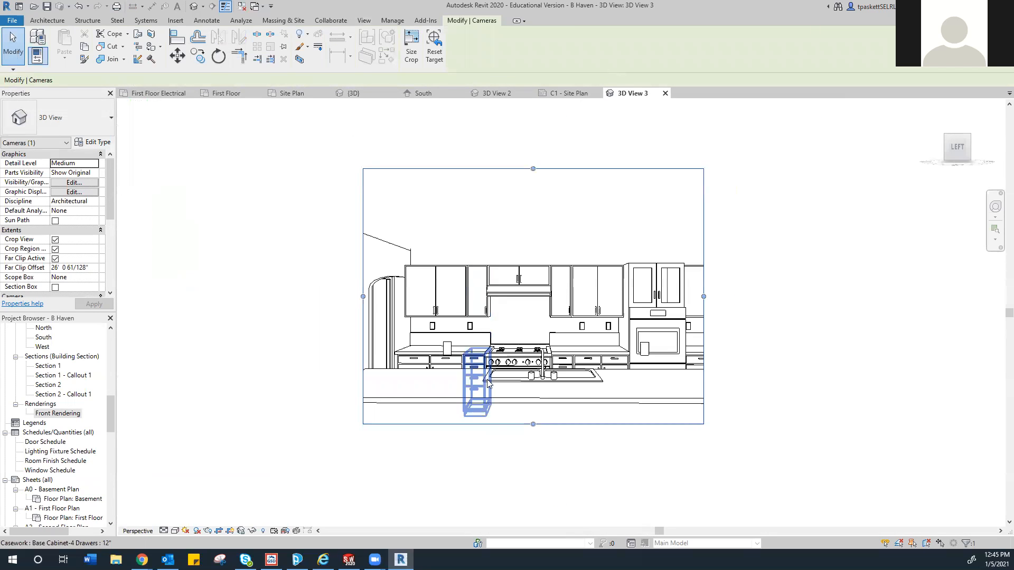
{"action": "left_click_drag", "start_coordinate": [533, 424], "coordinate": [521, 487]}
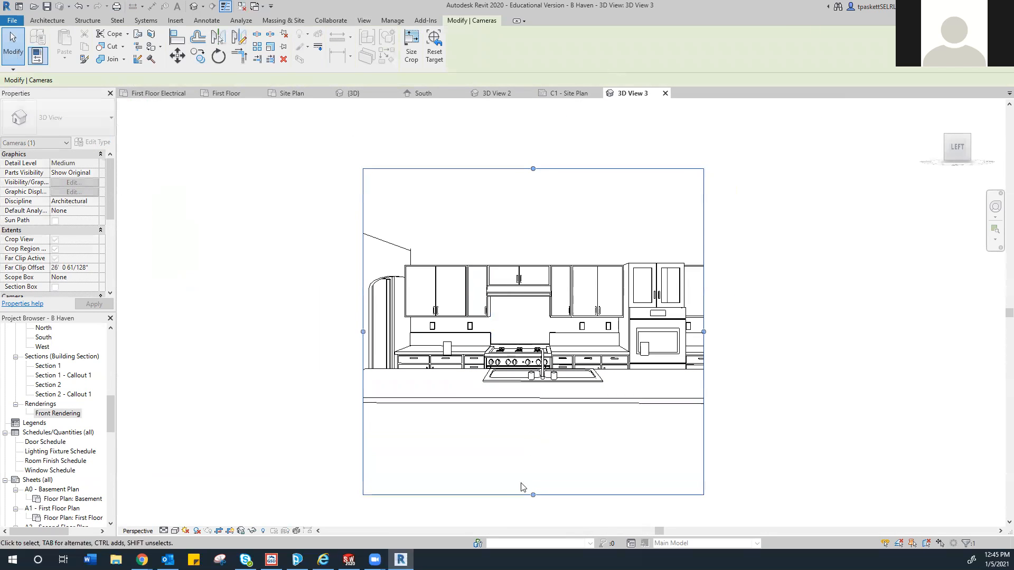
{"action": "left_click_drag", "start_coordinate": [363, 332], "coordinate": [229, 336]}
{"action": "left_click_drag", "start_coordinate": [466, 169], "coordinate": [469, 124]}
{"action": "left_click_drag", "start_coordinate": [704, 310], "coordinate": [848, 299]}
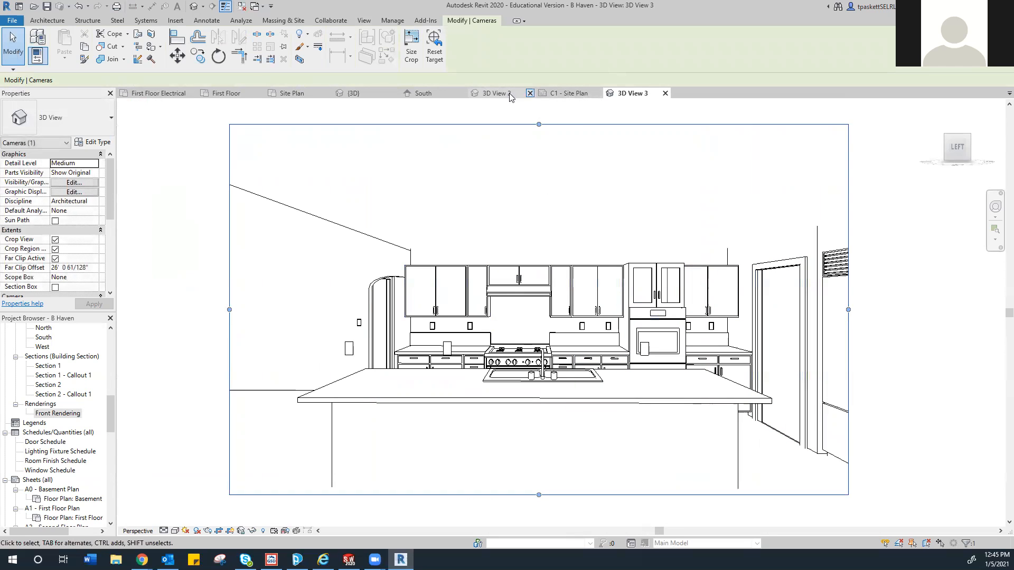
{"action": "left_click", "coordinate": [228, 93]}
{"action": "left_click_drag", "start_coordinate": [371, 280], "coordinate": [368, 279]}
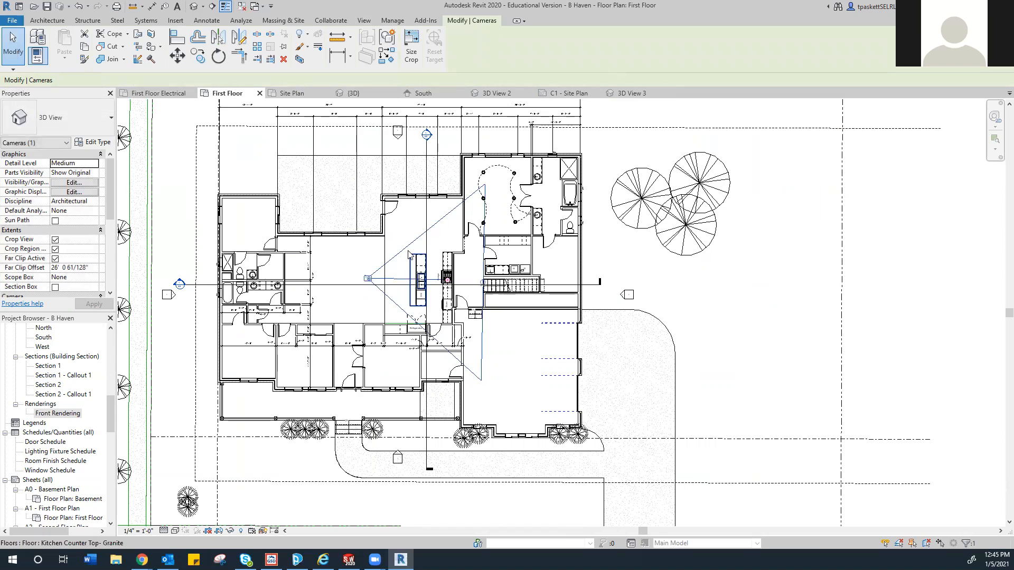
- Set up a cloud rendering of the {3D} view with Stereo Panorama as the output type
{"action": "left_click", "coordinate": [364, 20]}
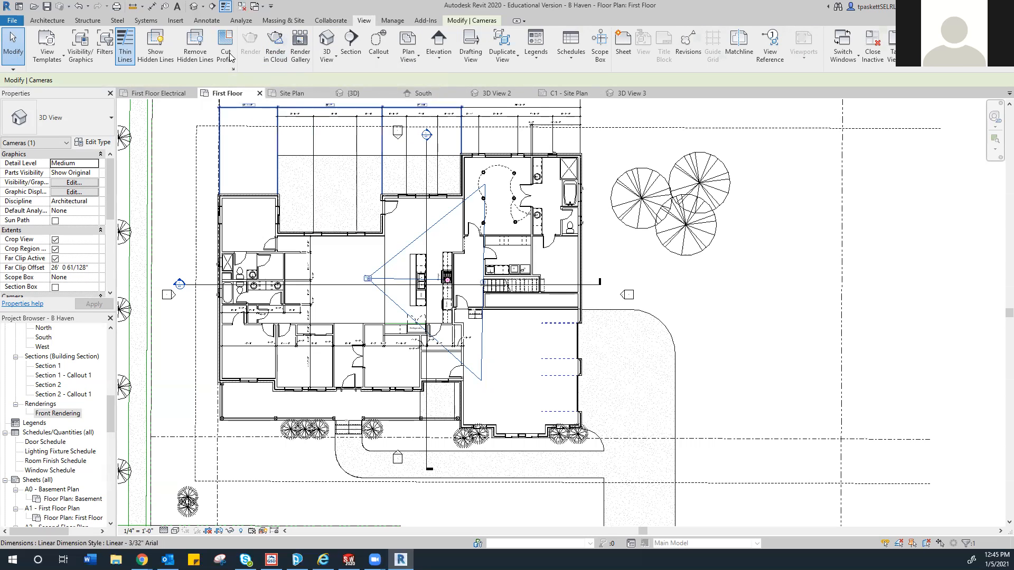
{"action": "left_click", "coordinate": [276, 47]}
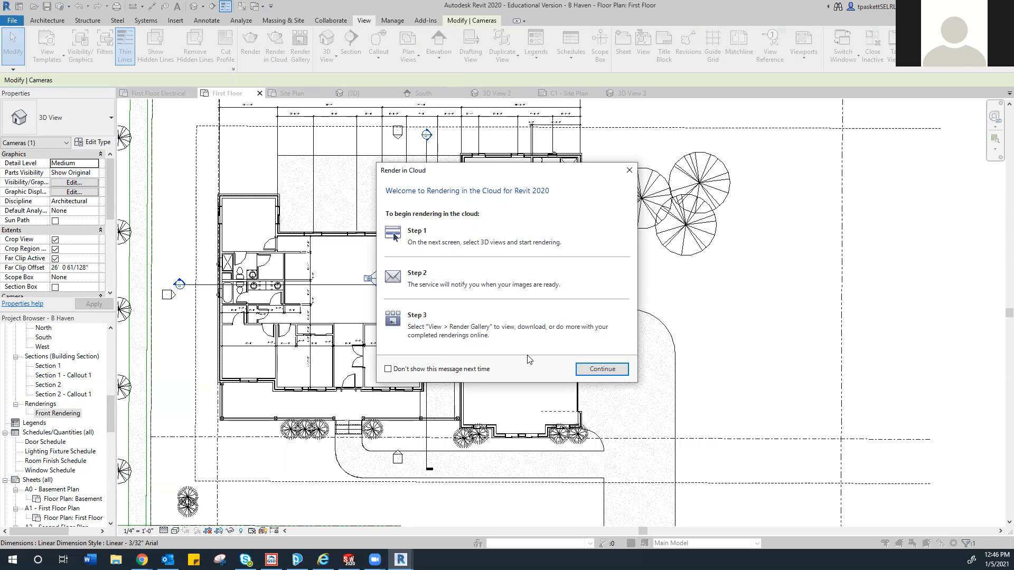
{"action": "left_click", "coordinate": [598, 374]}
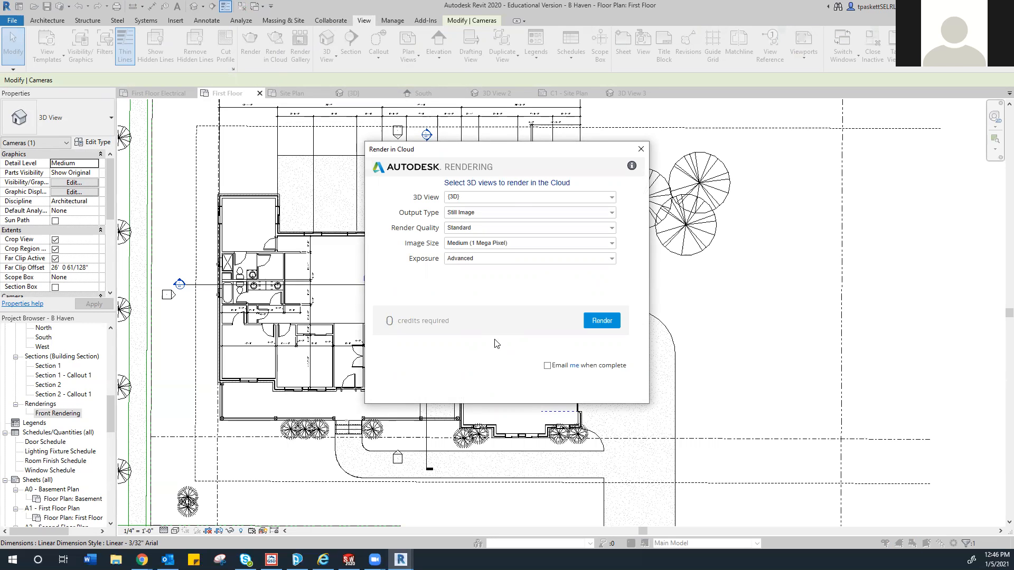
{"action": "left_click", "coordinate": [613, 197]}
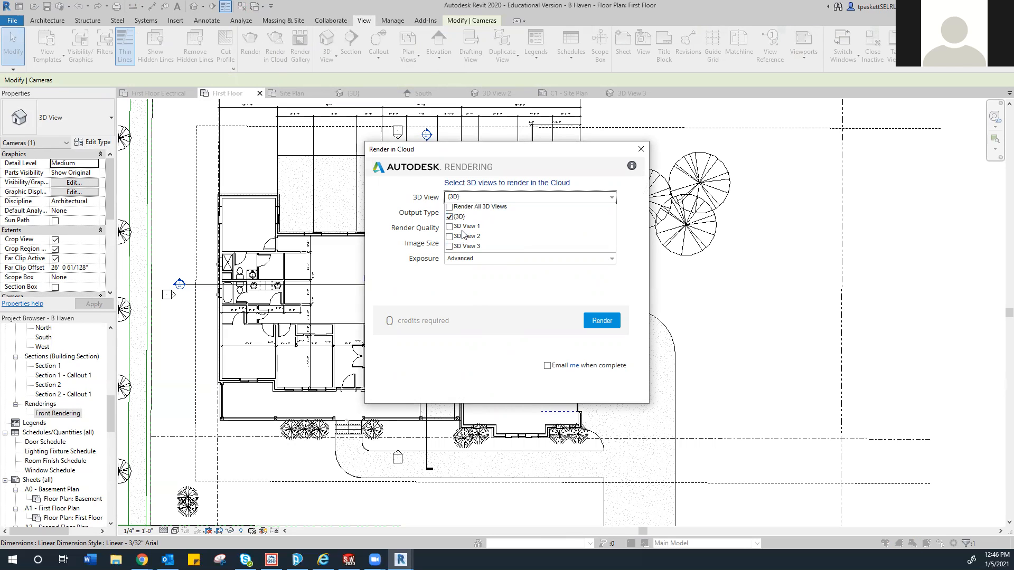
{"action": "left_click", "coordinate": [394, 214]}
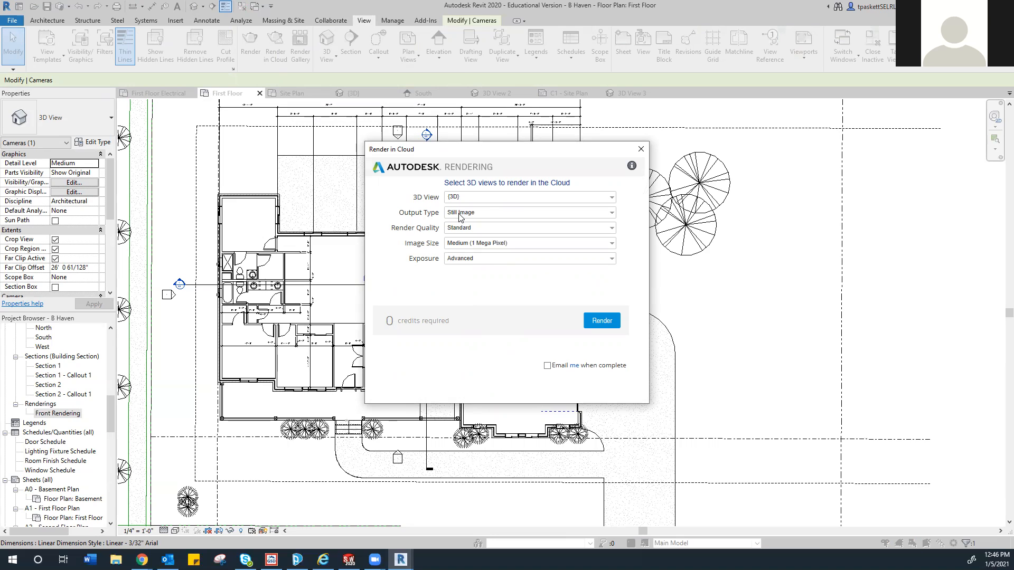
{"action": "left_click", "coordinate": [611, 214]}
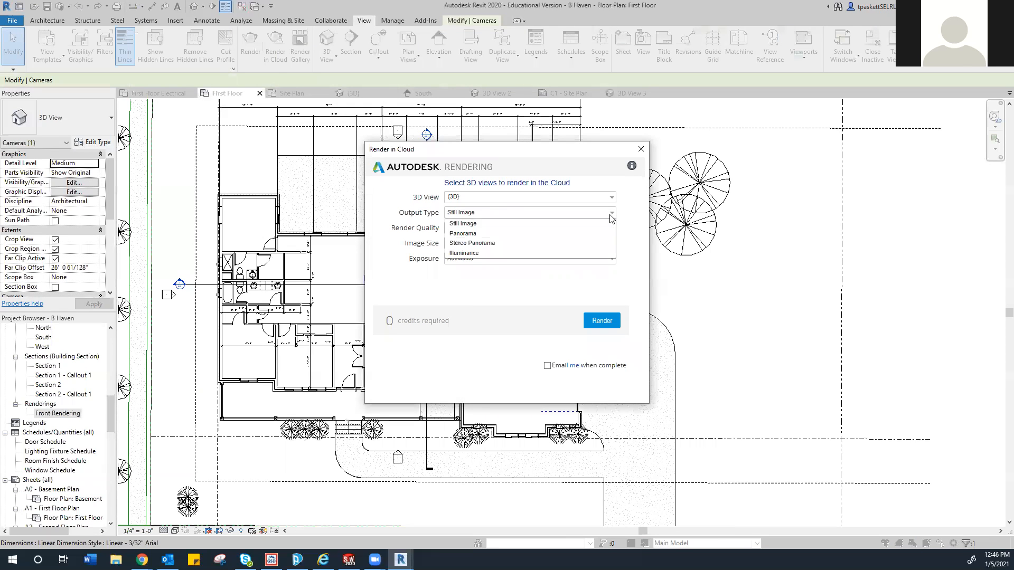
{"action": "left_click", "coordinate": [495, 248]}
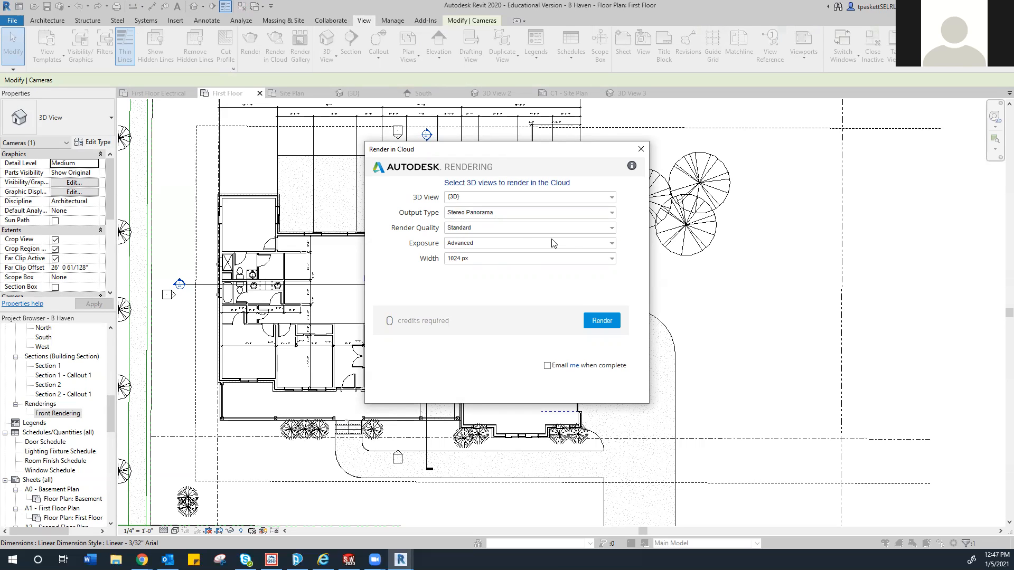
- Set the cloud rendering to Final quality with Advanced exposure, start it, and let the upload continue in the background
{"action": "left_click", "coordinate": [611, 228]}
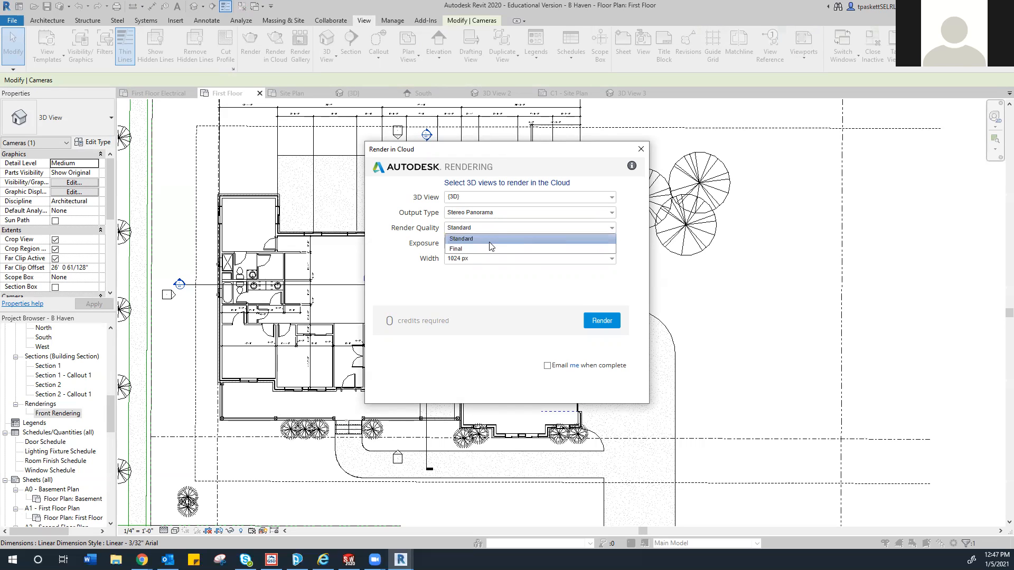
{"action": "left_click", "coordinate": [473, 249]}
{"action": "left_click", "coordinate": [610, 244]}
{"action": "left_click", "coordinate": [509, 255]}
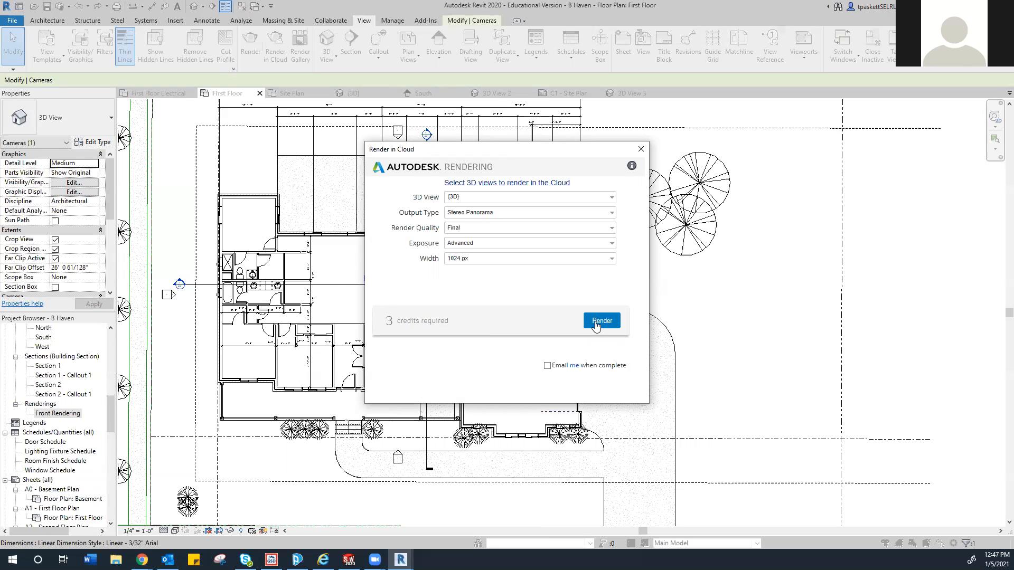
{"action": "left_click", "coordinate": [595, 323]}
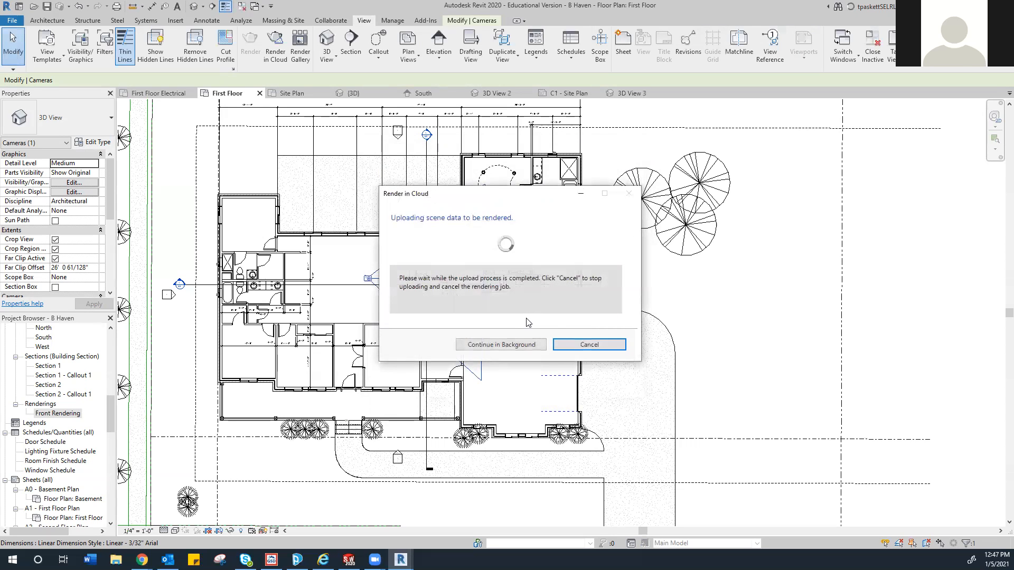
{"action": "left_click", "coordinate": [522, 344]}
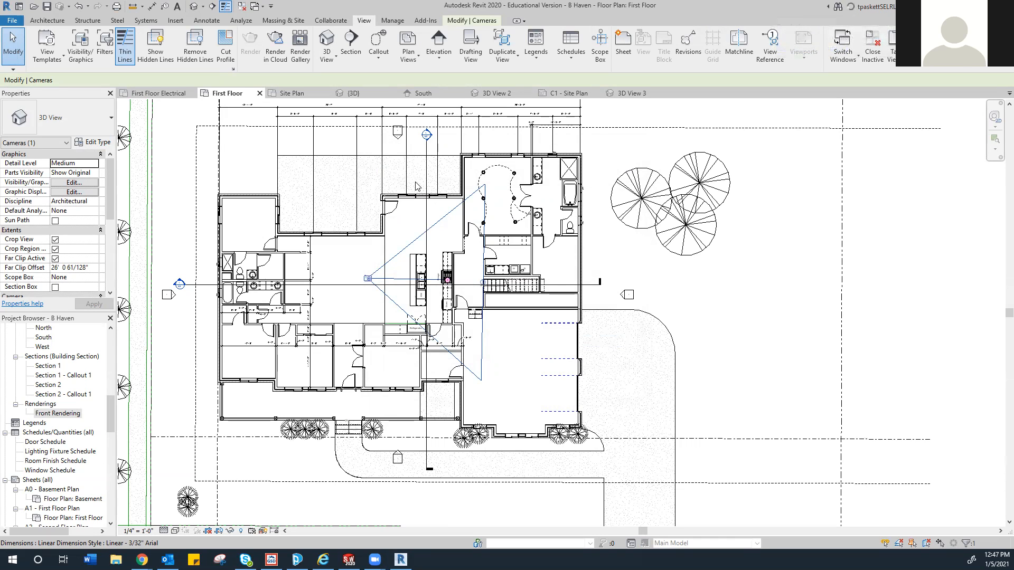
- Open the Autodesk Rendering online gallery and show the renderings of the B Haven.rvt project
{"action": "left_click", "coordinate": [301, 48]}
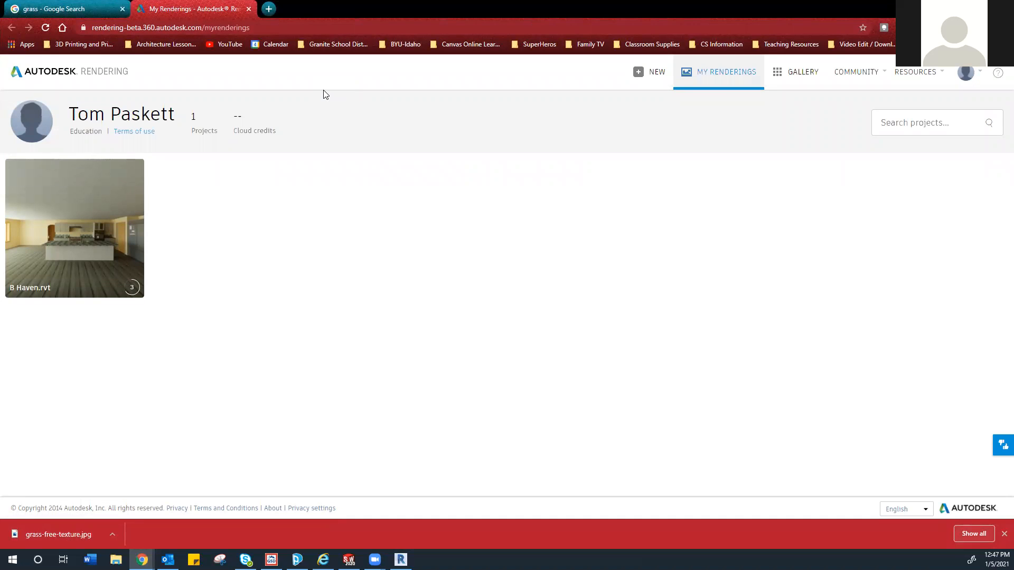
{"action": "mouse_move", "coordinate": [104, 197]}
{"action": "mouse_move", "coordinate": [77, 253]}
{"action": "left_click", "coordinate": [81, 233]}
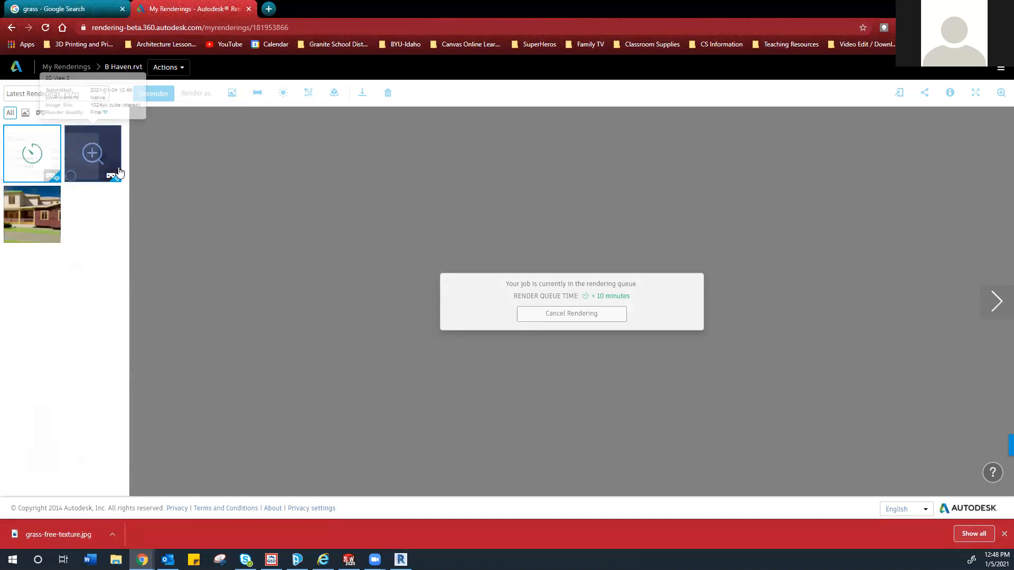
- Open the stereo panorama of the kitchen and look around the room in it
{"action": "left_click", "coordinate": [94, 179]}
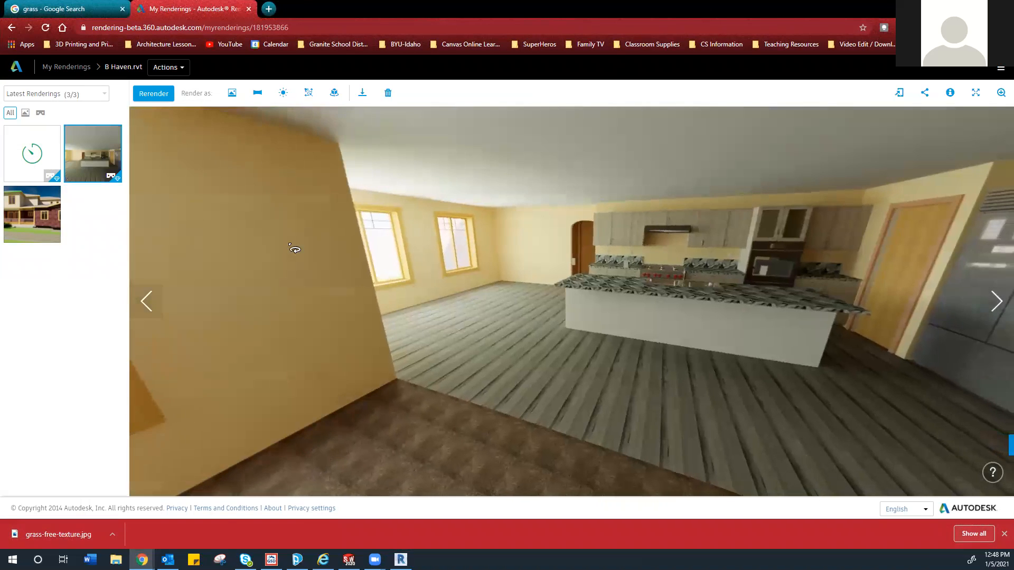
{"action": "left_click_drag", "start_coordinate": [294, 249], "coordinate": [489, 334]}
{"action": "left_click_drag", "start_coordinate": [233, 338], "coordinate": [277, 337]}
{"action": "left_click_drag", "start_coordinate": [158, 338], "coordinate": [305, 274]}
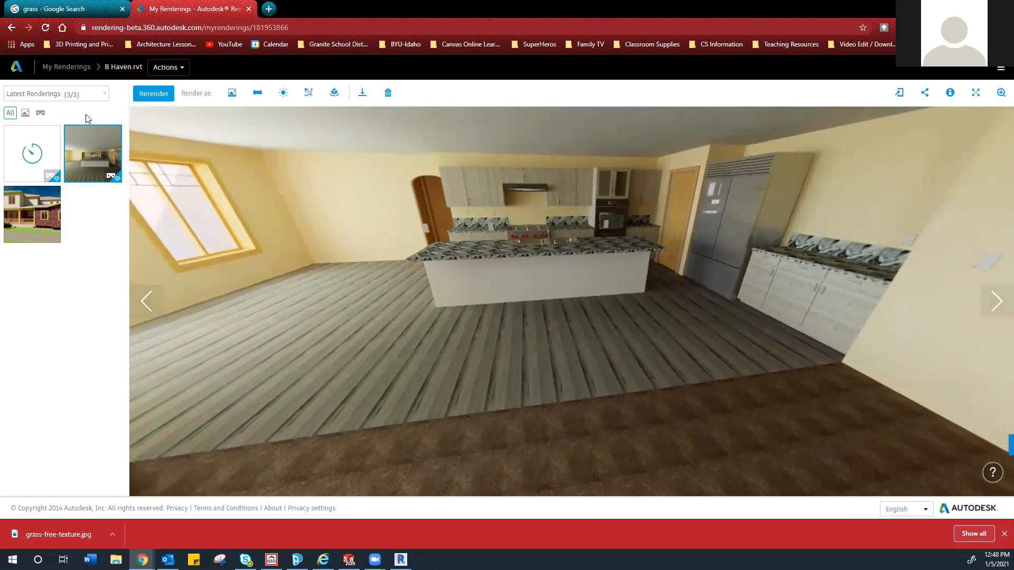
- Filter the gallery to stereo panoramas, then examine the kitchen panorama's download formats and look around the room in it
{"action": "left_click", "coordinate": [40, 114]}
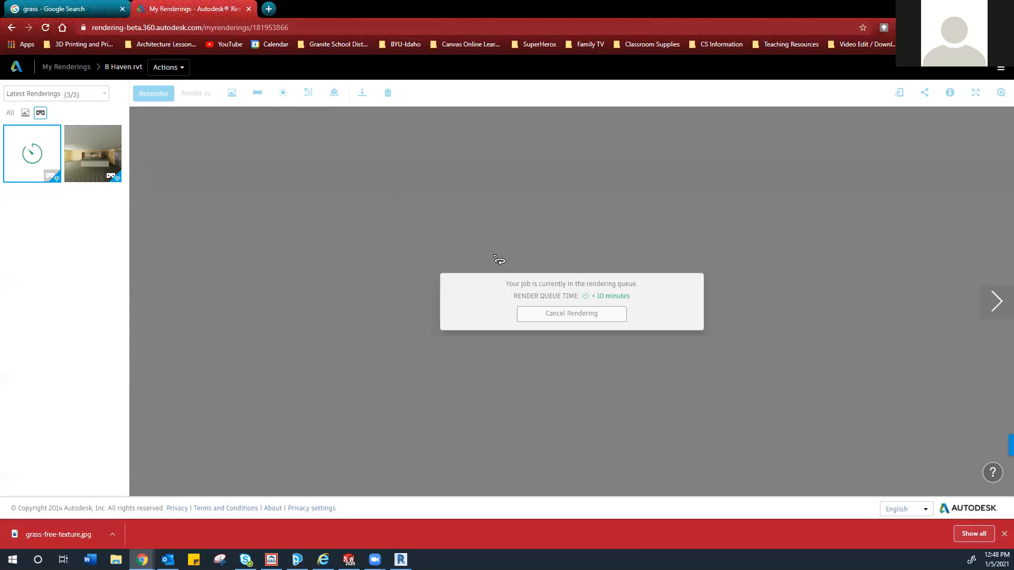
{"action": "left_click", "coordinate": [106, 153]}
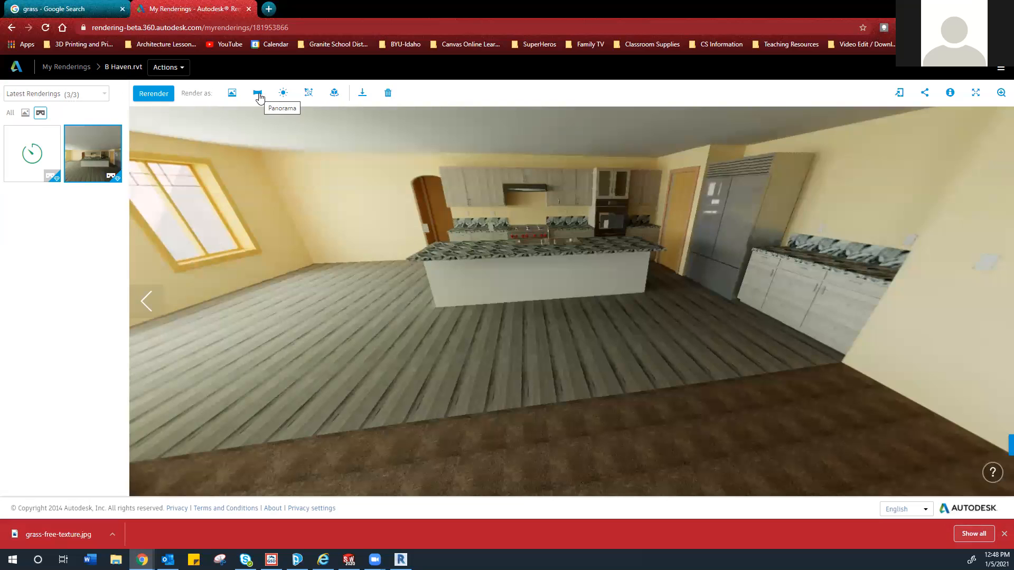
{"action": "left_click", "coordinate": [364, 98]}
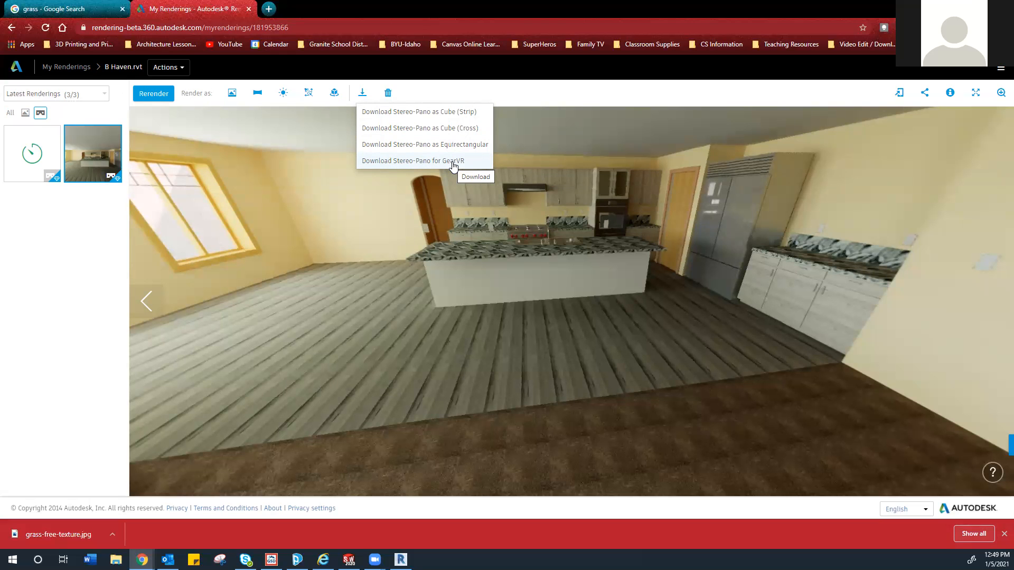
{"action": "left_click_drag", "start_coordinate": [439, 270], "coordinate": [506, 304]}
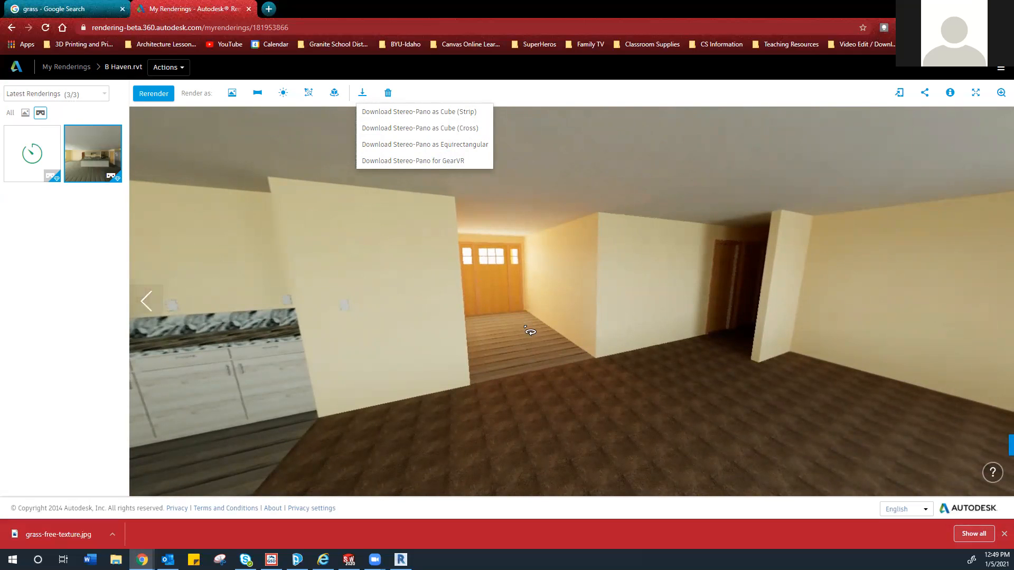
{"action": "left_click_drag", "start_coordinate": [547, 365], "coordinate": [700, 356]}
{"action": "left_click_drag", "start_coordinate": [536, 330], "coordinate": [427, 312]}
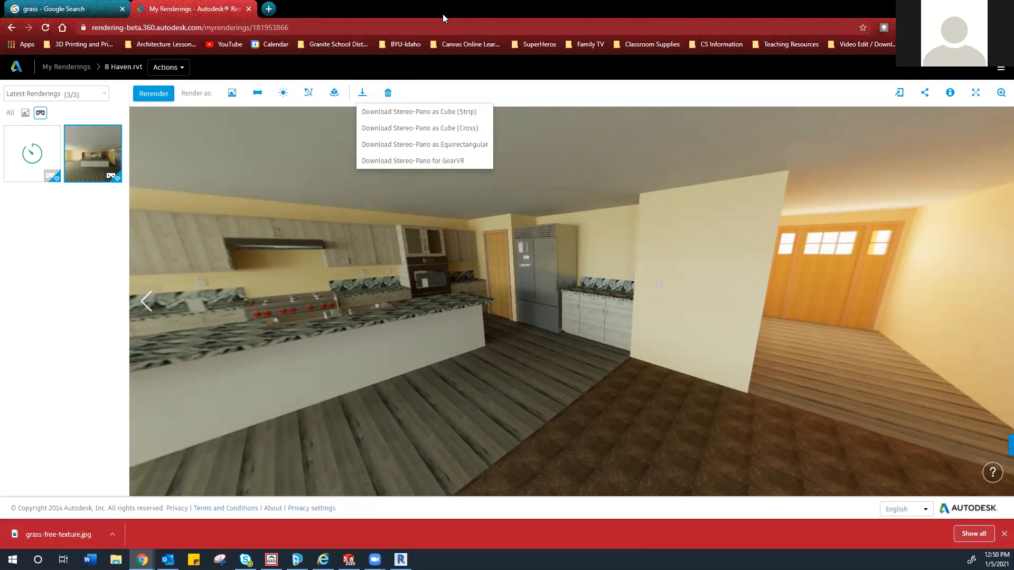
- Switch to Revit and delete the stray dashed property-line rectangles beside the lot in the Site Plan view
{"action": "left_click", "coordinate": [401, 560]}
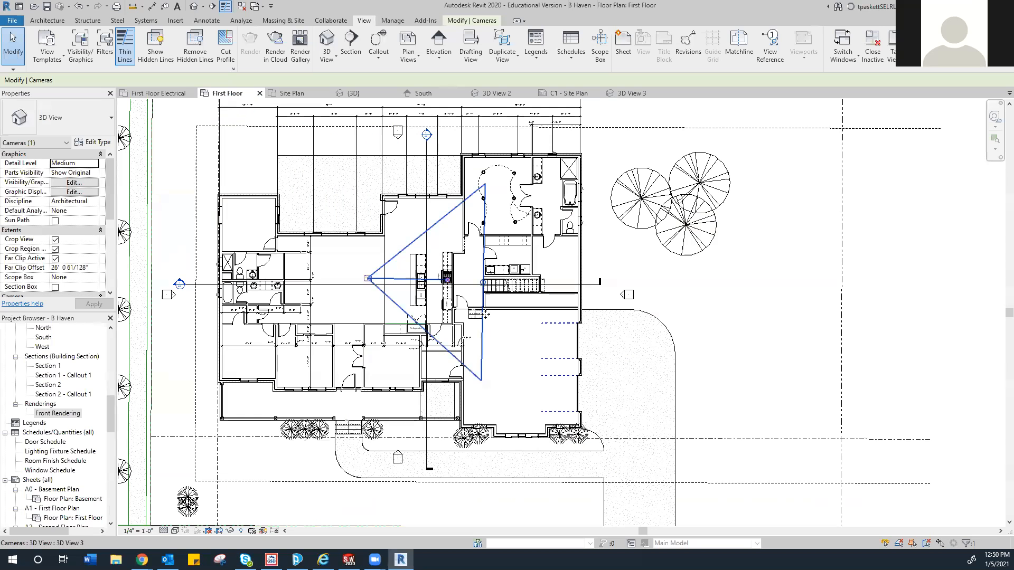
{"action": "left_click", "coordinate": [569, 93]}
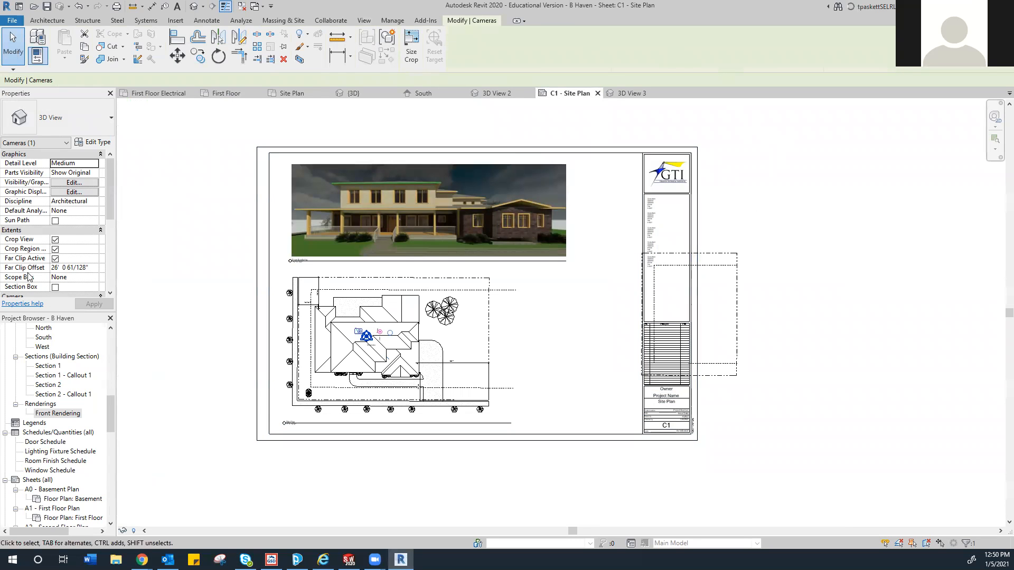
{"action": "left_click", "coordinate": [279, 101]}
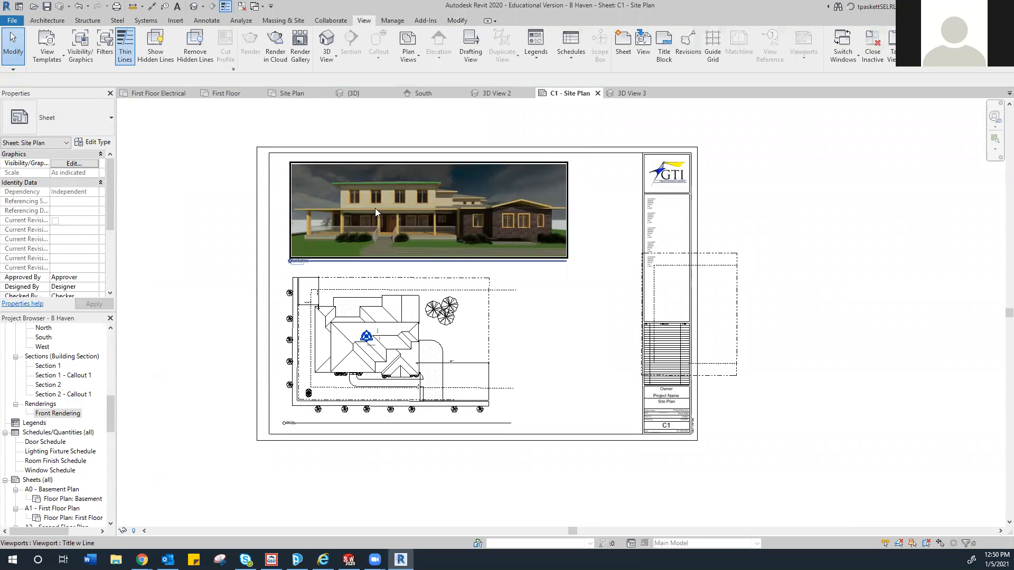
{"action": "left_click", "coordinate": [296, 94]}
{"action": "scroll", "coordinate": [729, 329], "scroll_direction": "down", "scroll_amount": 5}
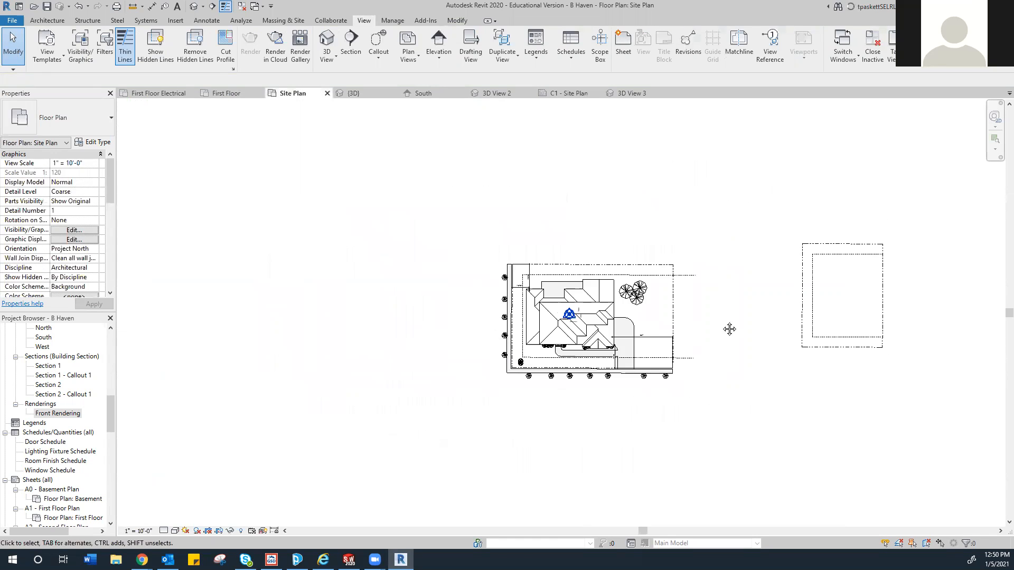
{"action": "middle_click_drag", "start_coordinate": [729, 329], "coordinate": [610, 330]}
{"action": "left_click_drag", "start_coordinate": [778, 358], "coordinate": [653, 212]}
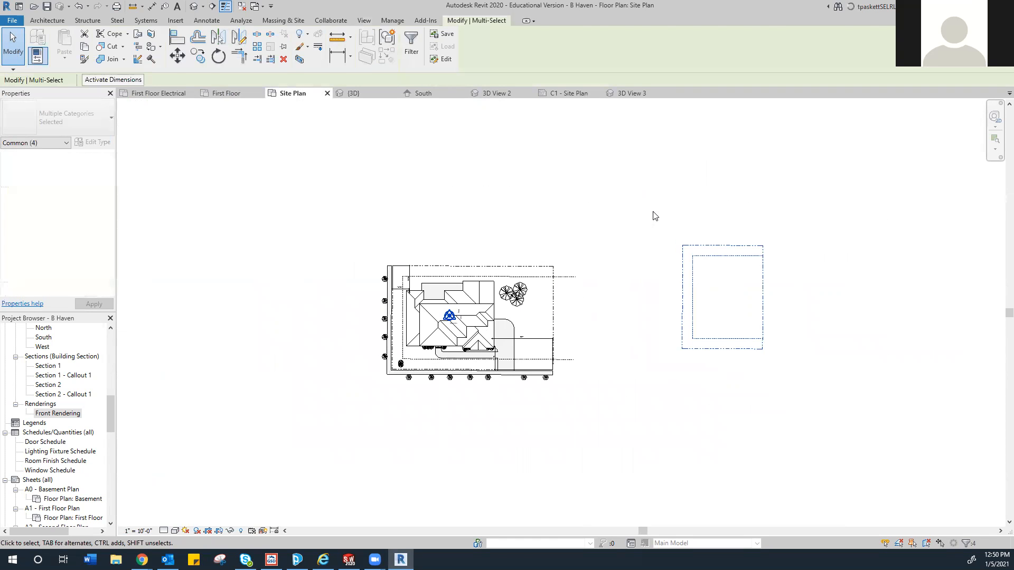
{"action": "key", "text": "Delete"}
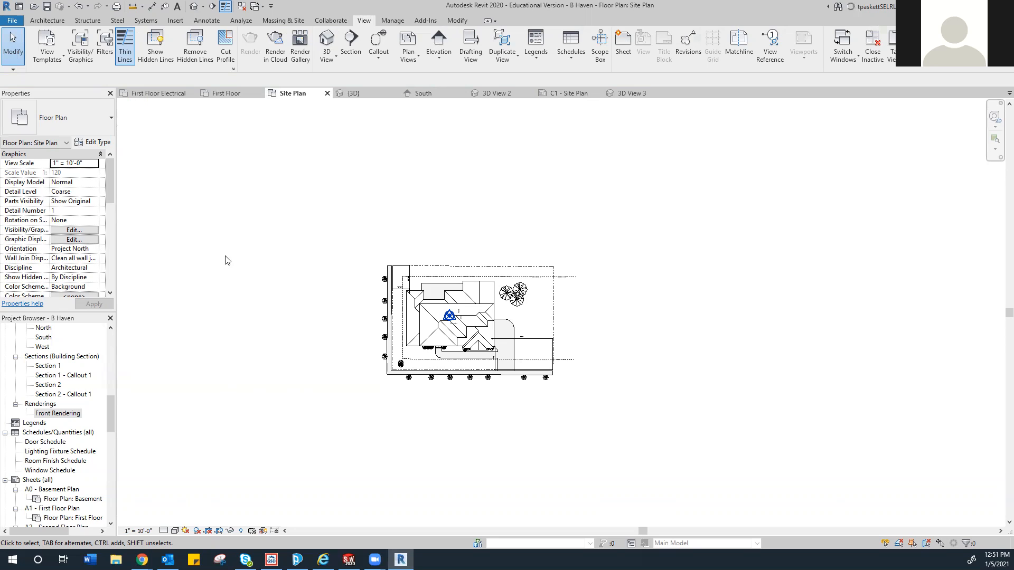
- Start printing the project and choose the 692-0256-HPDJZ2600 plotter as the printer
{"action": "left_click", "coordinate": [12, 20]}
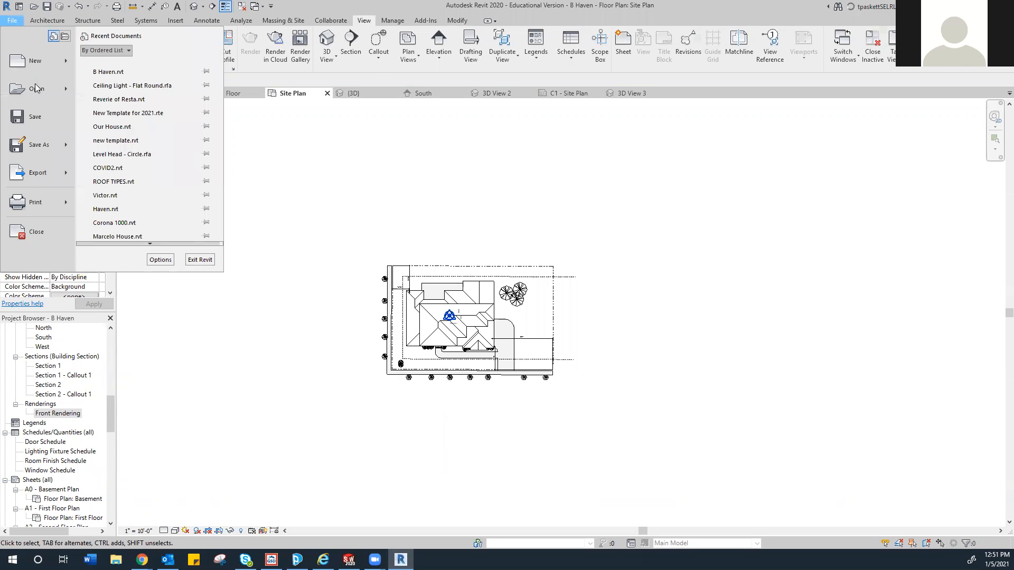
{"action": "left_click", "coordinate": [40, 205]}
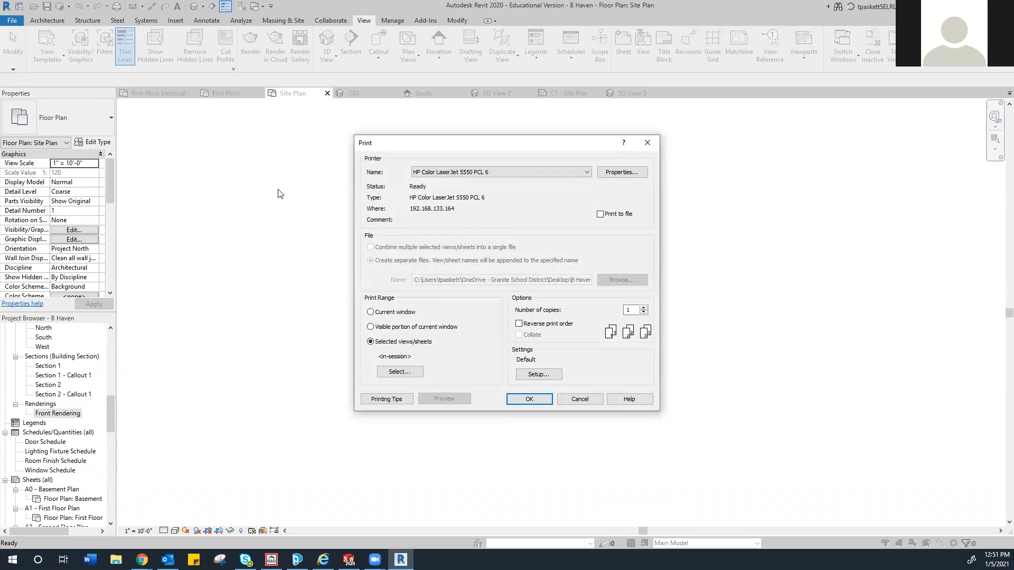
{"action": "left_click", "coordinate": [579, 172]}
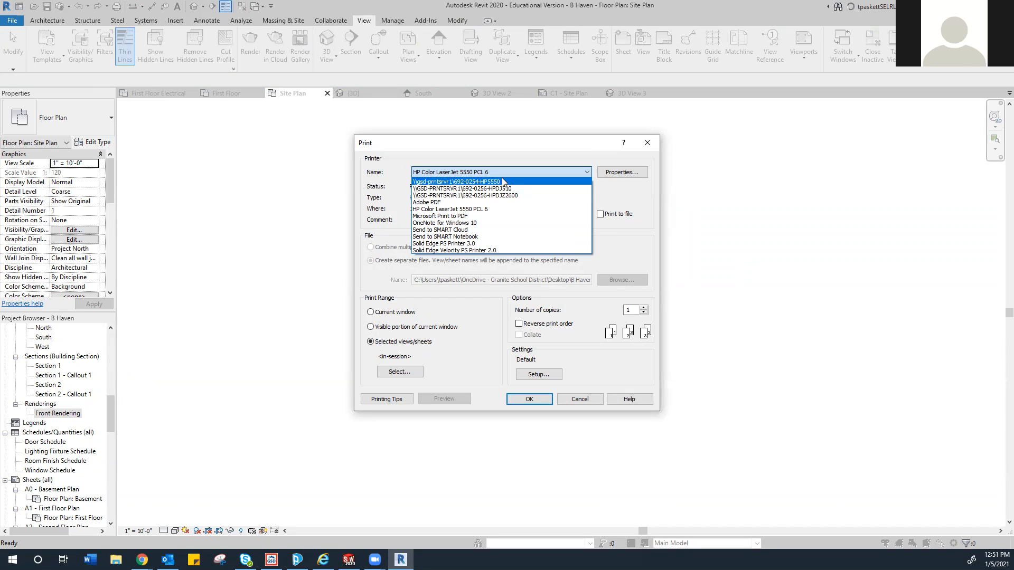
{"action": "left_click", "coordinate": [390, 176]}
{"action": "left_click", "coordinate": [585, 173]}
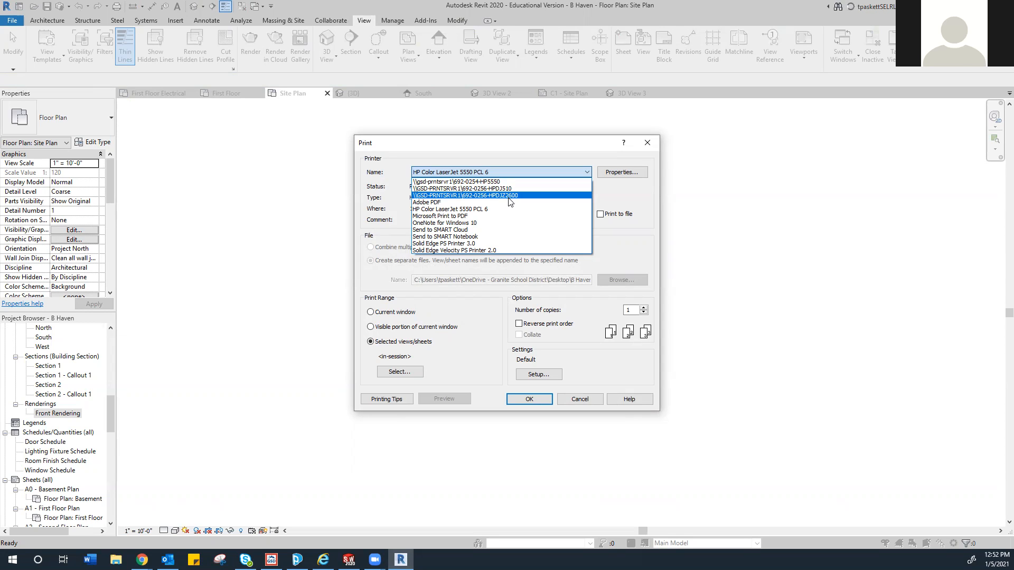
{"action": "left_click", "coordinate": [495, 195]}
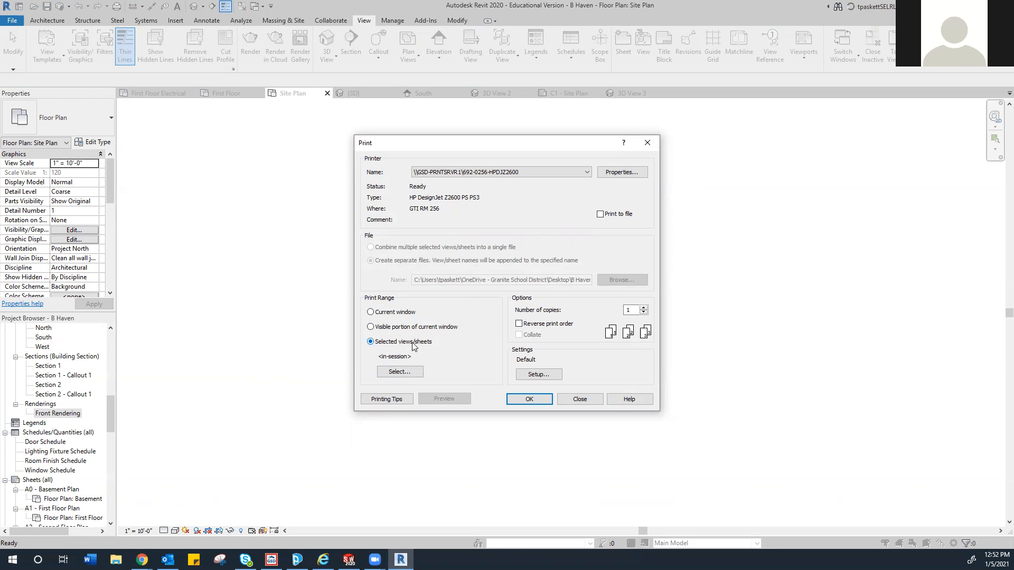
- Limit the print selection list to sheets only and include sheets A1, A3, A5, A6, A7 and A8
{"action": "left_click", "coordinate": [397, 371]}
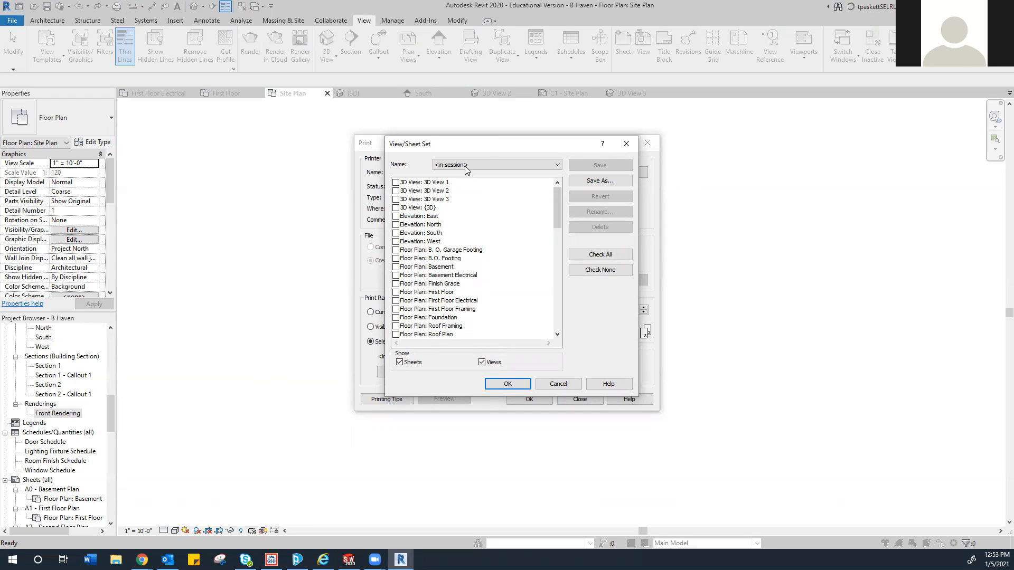
{"action": "left_click", "coordinate": [482, 363]}
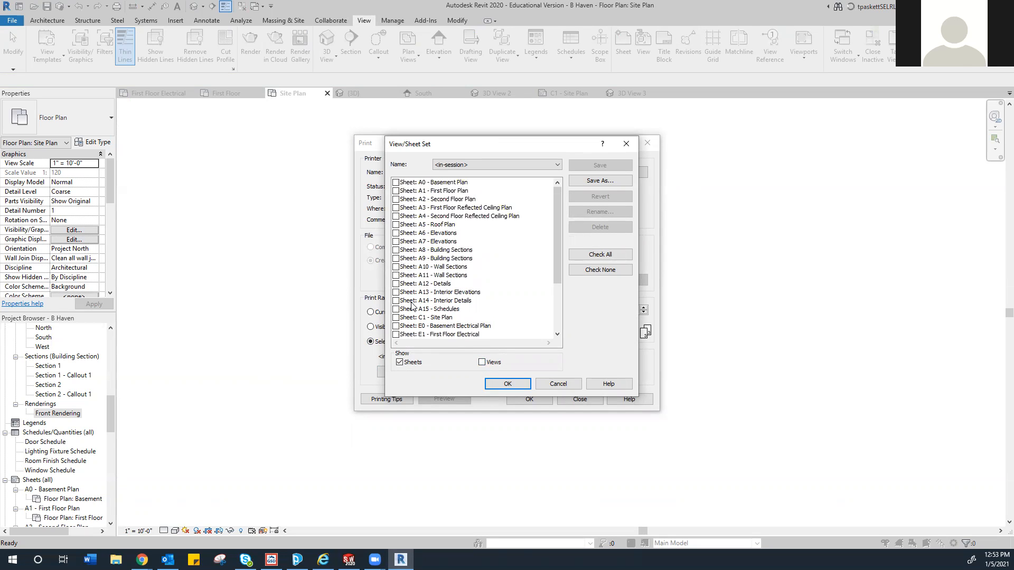
{"action": "left_click", "coordinate": [395, 191]}
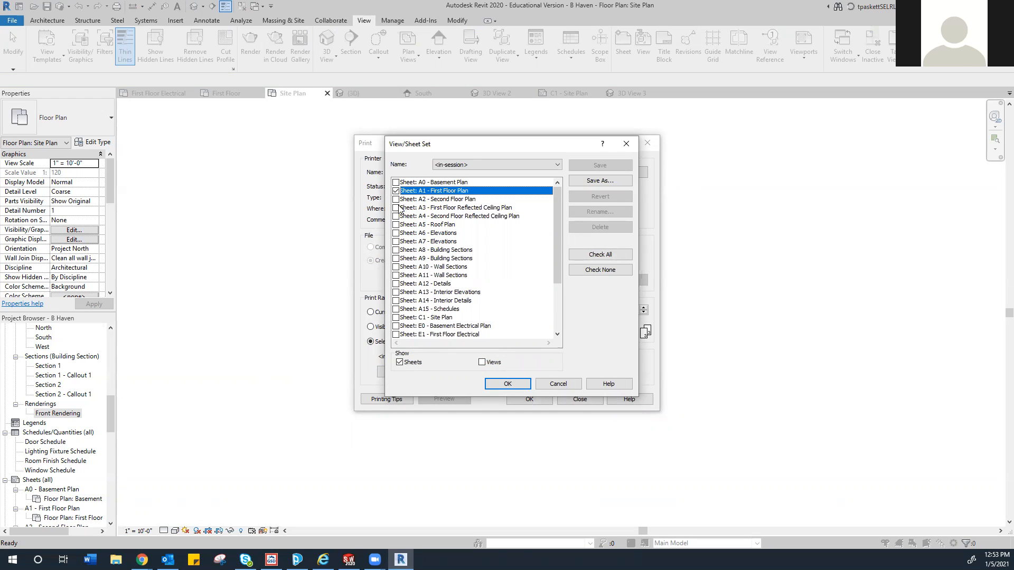
{"action": "left_click", "coordinate": [396, 208]}
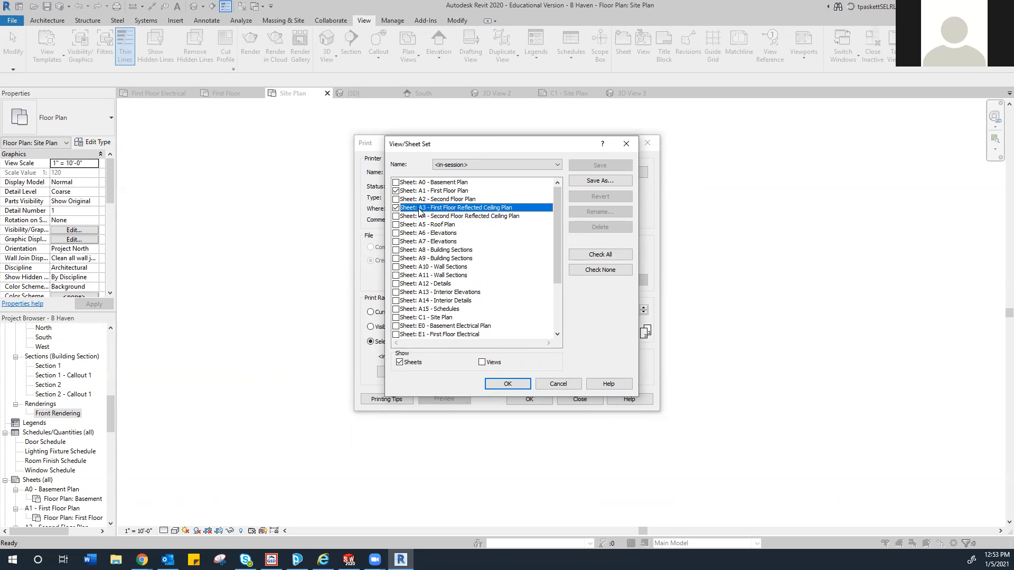
{"action": "left_click", "coordinate": [396, 225]}
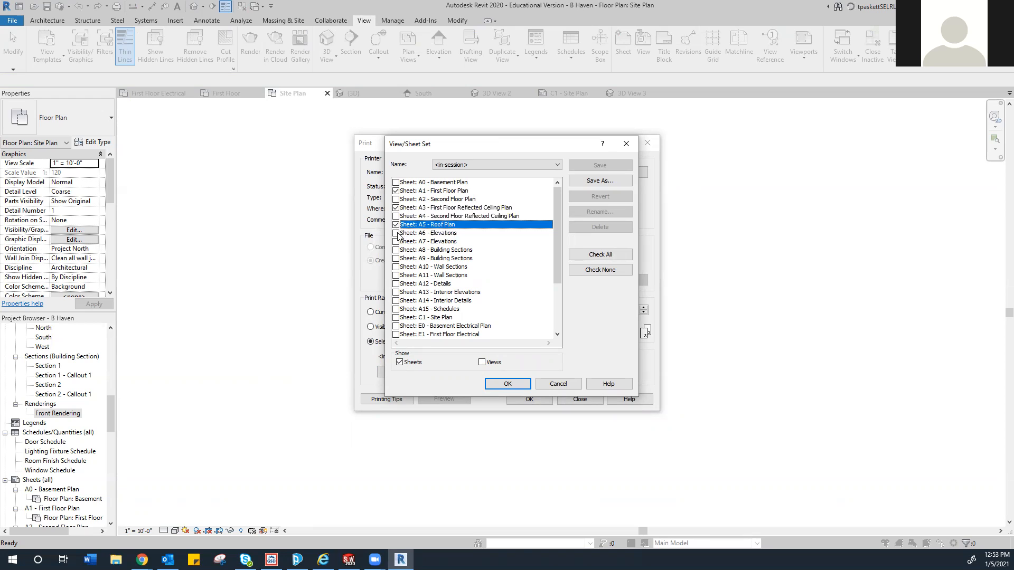
{"action": "left_click", "coordinate": [396, 233]}
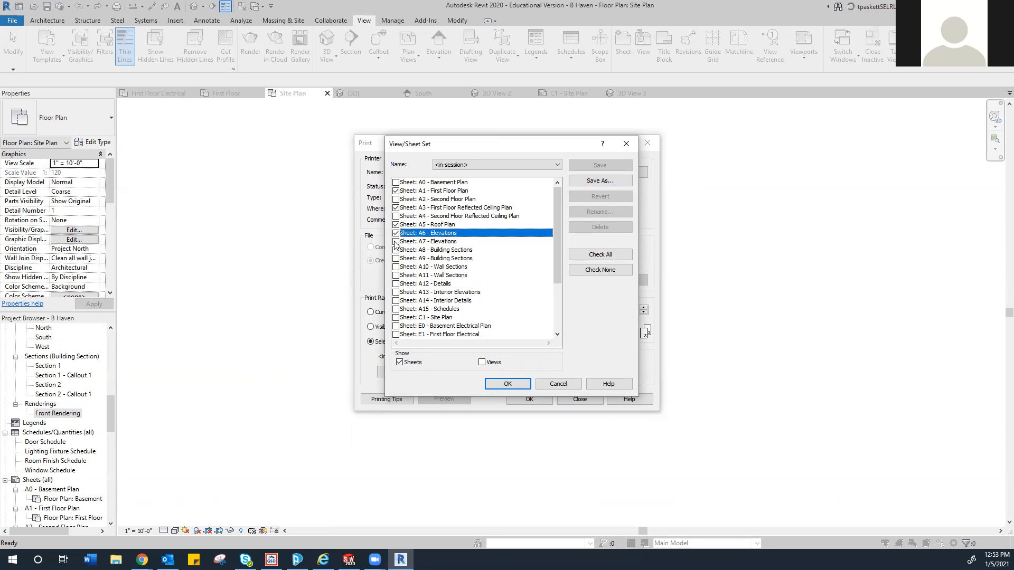
{"action": "left_click", "coordinate": [396, 242]}
{"action": "left_click", "coordinate": [395, 250]}
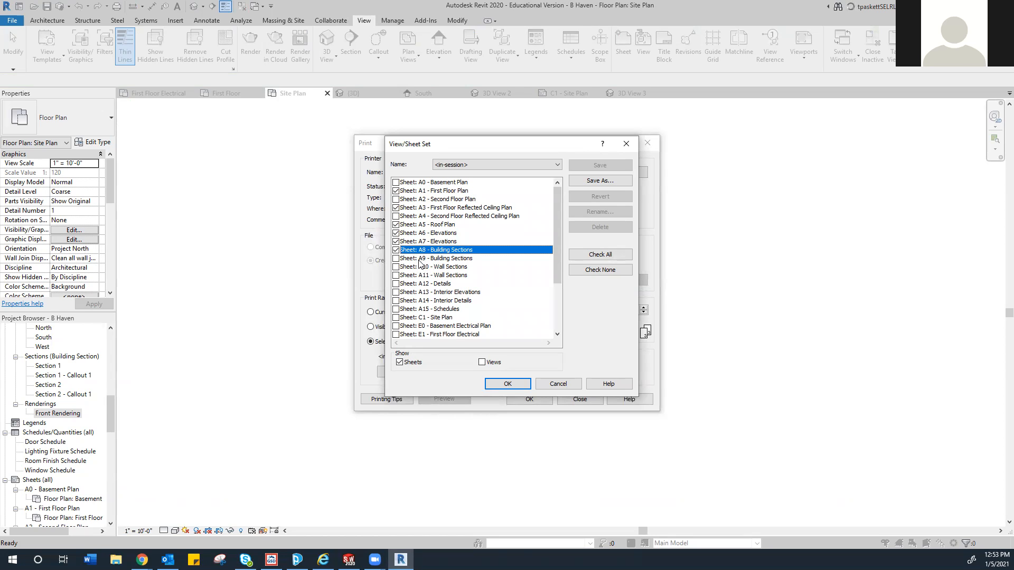
- Add sheets A10 - Wall Sections, C1 - Site Plan, A2 - Second Floor Plan and A0 - Basement Plan to the print selection
{"action": "left_click", "coordinate": [396, 267]}
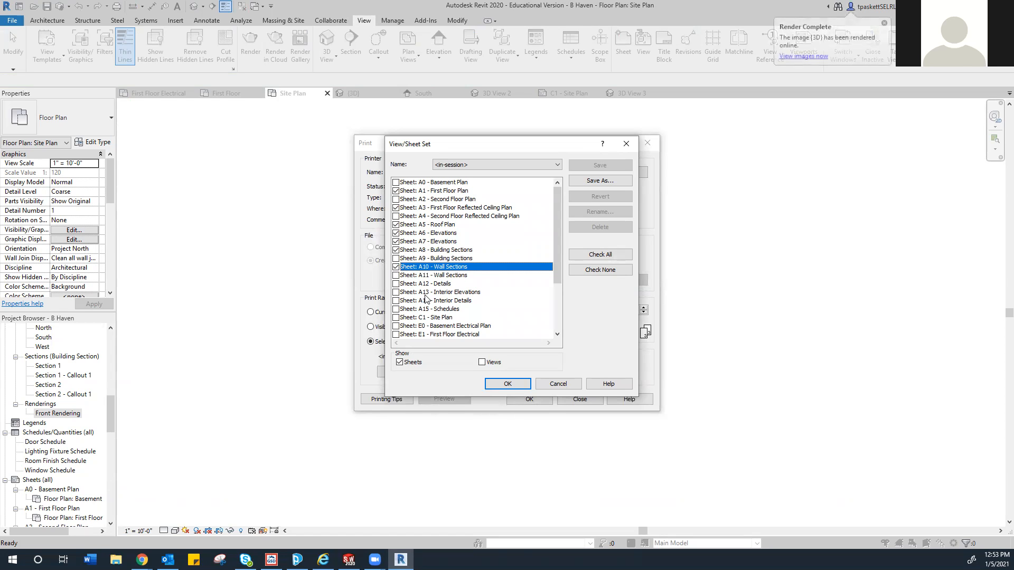
{"action": "left_click", "coordinate": [397, 318]}
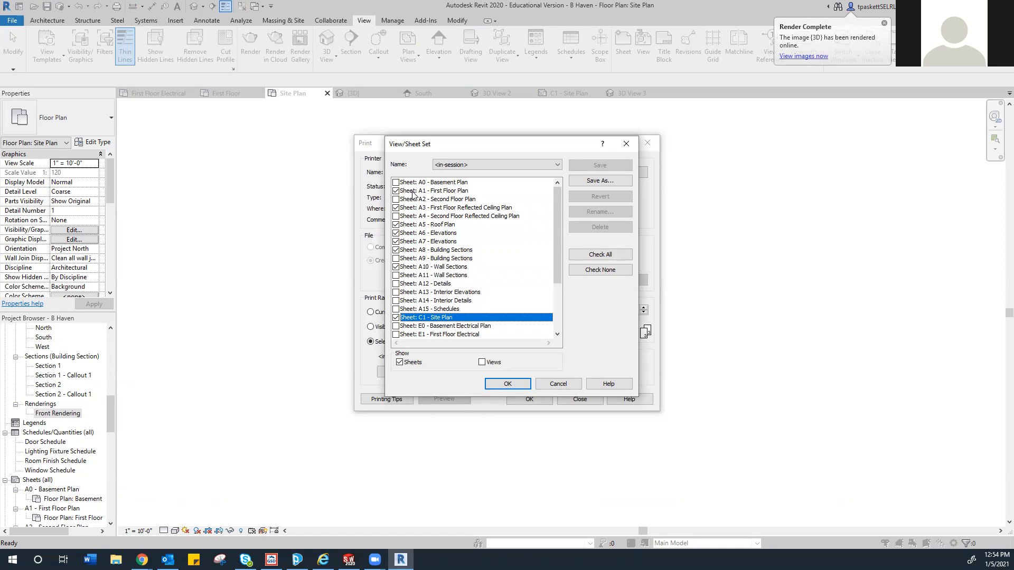
{"action": "left_click", "coordinate": [396, 200]}
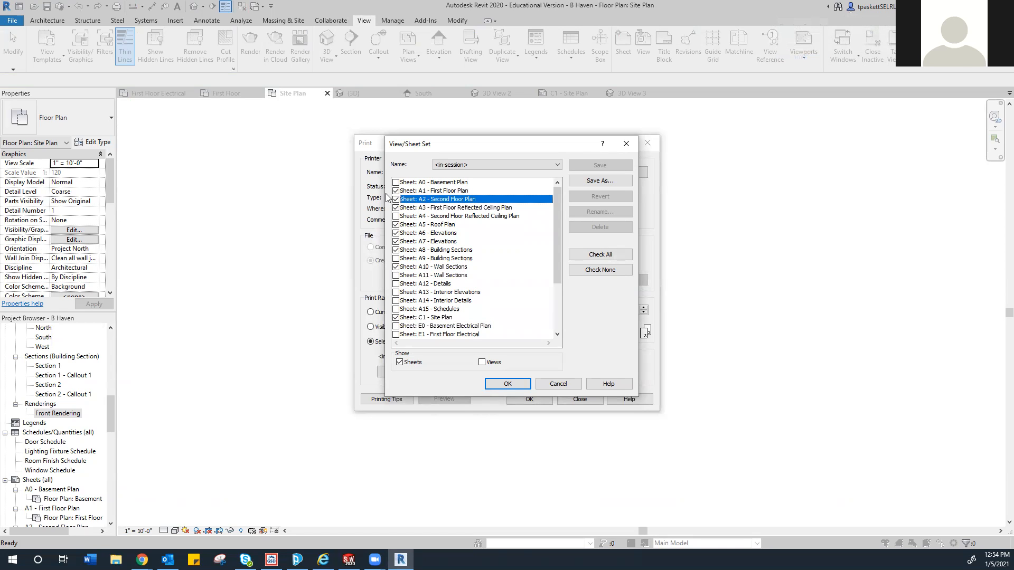
{"action": "left_click", "coordinate": [395, 182]}
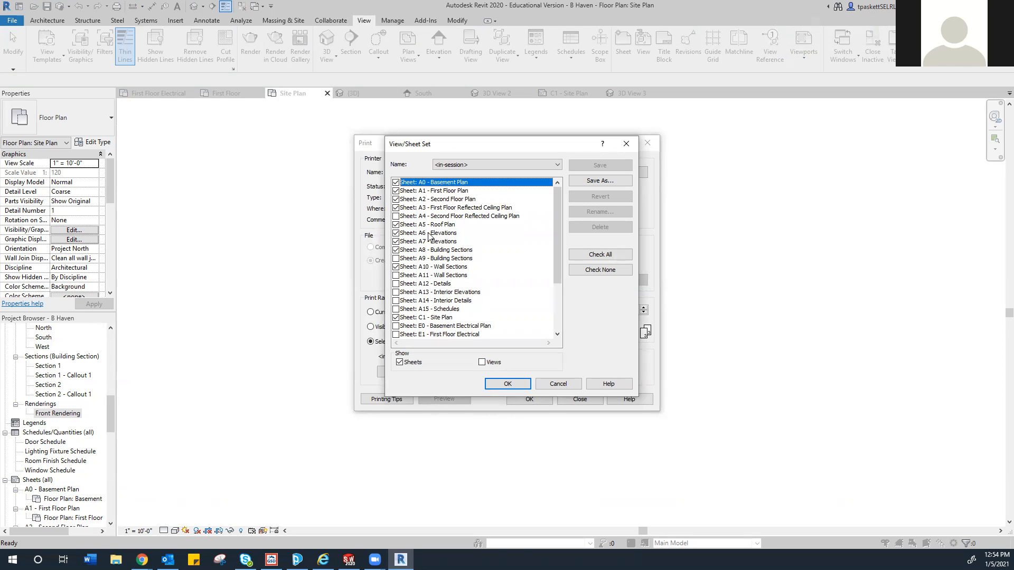
{"action": "scroll", "coordinate": [444, 272], "scroll_direction": "down", "scroll_amount": 1}
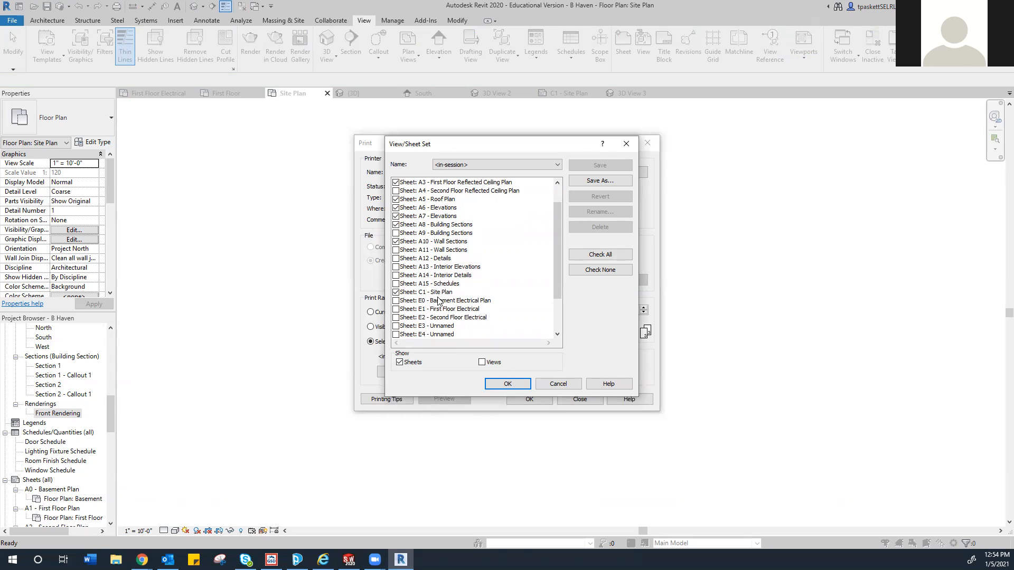
{"action": "scroll", "coordinate": [441, 281], "scroll_direction": "up", "scroll_amount": 1}
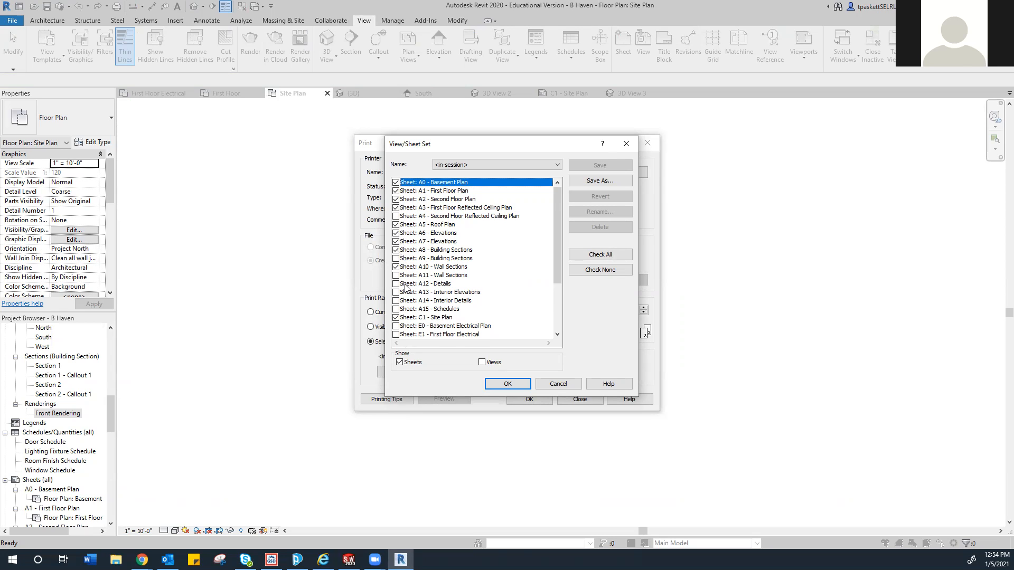
{"action": "scroll", "coordinate": [393, 252], "scroll_direction": "down", "scroll_amount": 1}
{"action": "scroll", "coordinate": [437, 286], "scroll_direction": "down", "scroll_amount": 1}
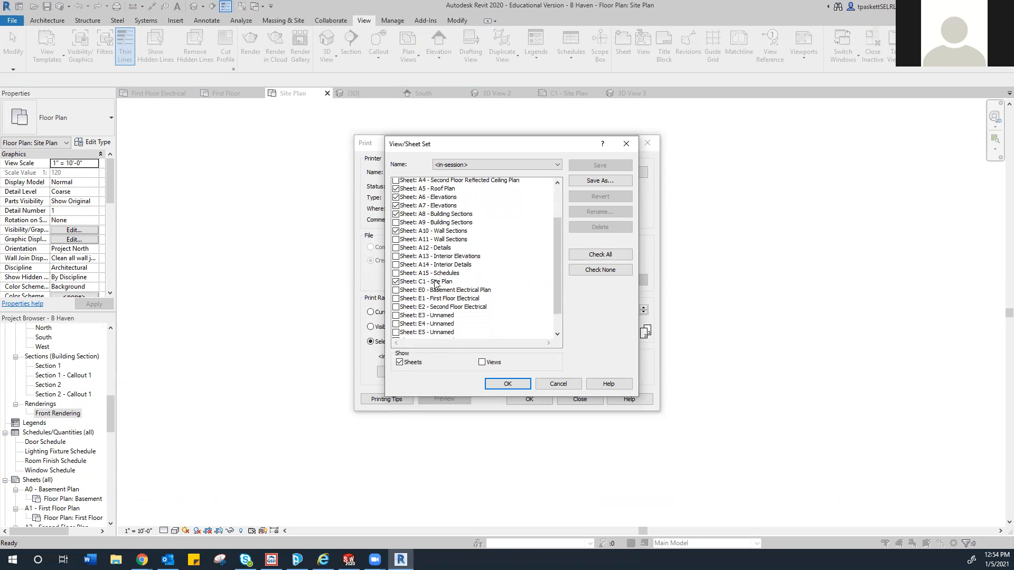
{"action": "scroll", "coordinate": [435, 281], "scroll_direction": "up", "scroll_amount": 2}
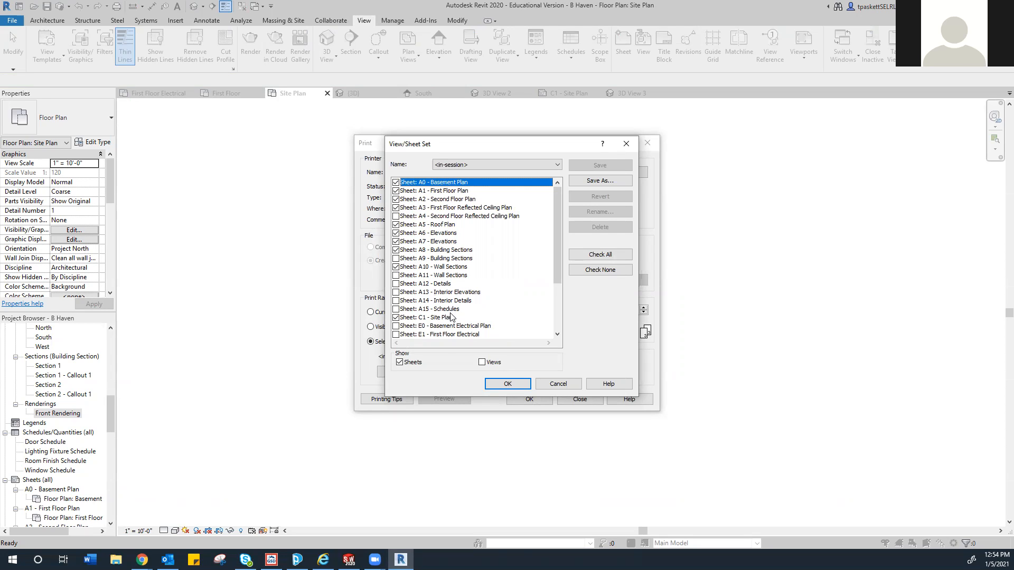
{"action": "left_click", "coordinate": [519, 385]}
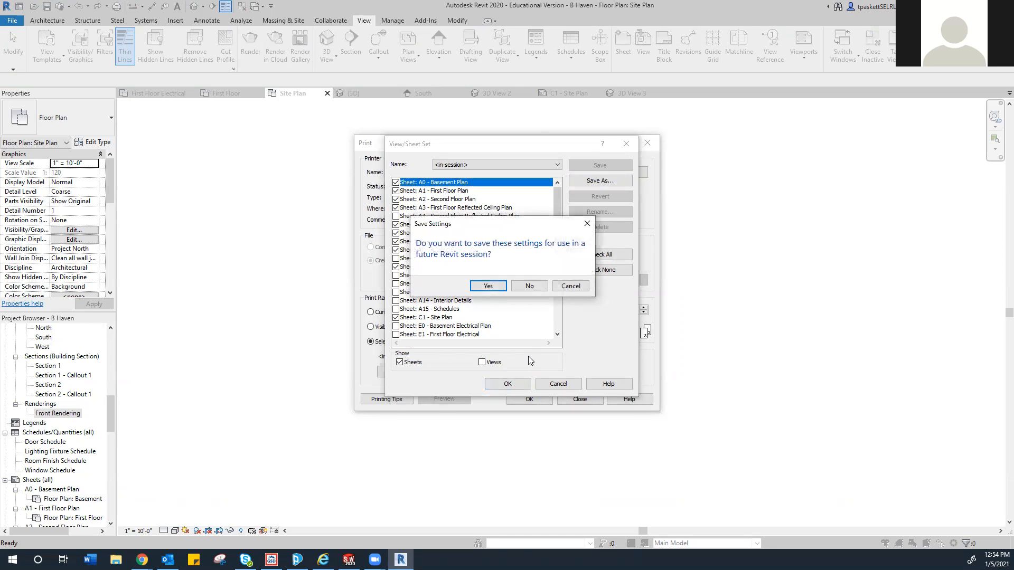
{"action": "left_click", "coordinate": [504, 287]}
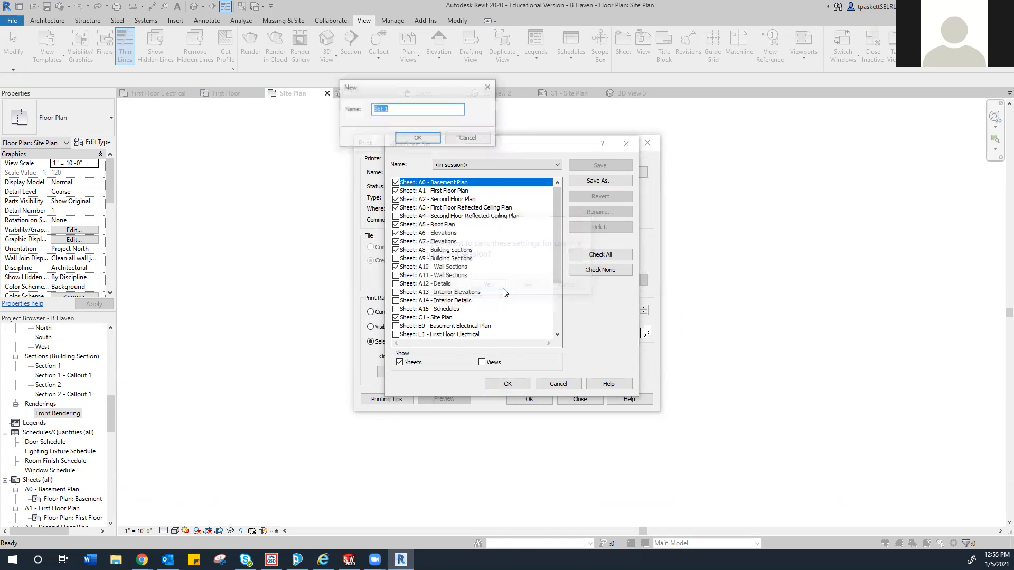
{"action": "left_click", "coordinate": [411, 111]}
{"action": "left_click_drag", "start_coordinate": [411, 112], "coordinate": [325, 123]}
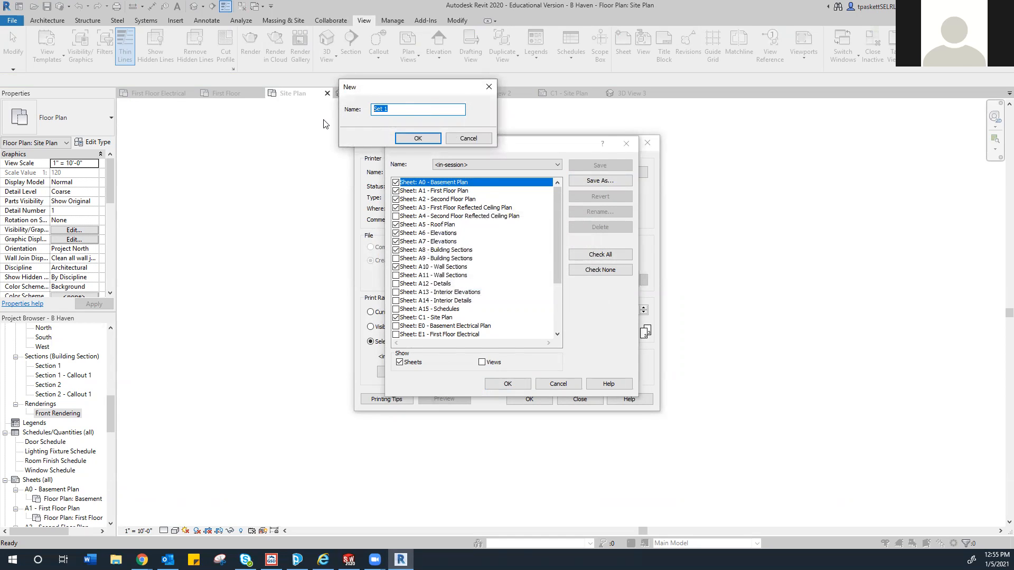
{"action": "type", "text": "For Bopp"}
{"action": "key", "text": "BackSpace"}
{"action": "key", "text": "BackSpace"}
{"action": "type", "text": "p"}
{"action": "key", "text": "BackSpace"}
{"action": "type", "text": "day"}
{"action": "left_click", "coordinate": [456, 138]}
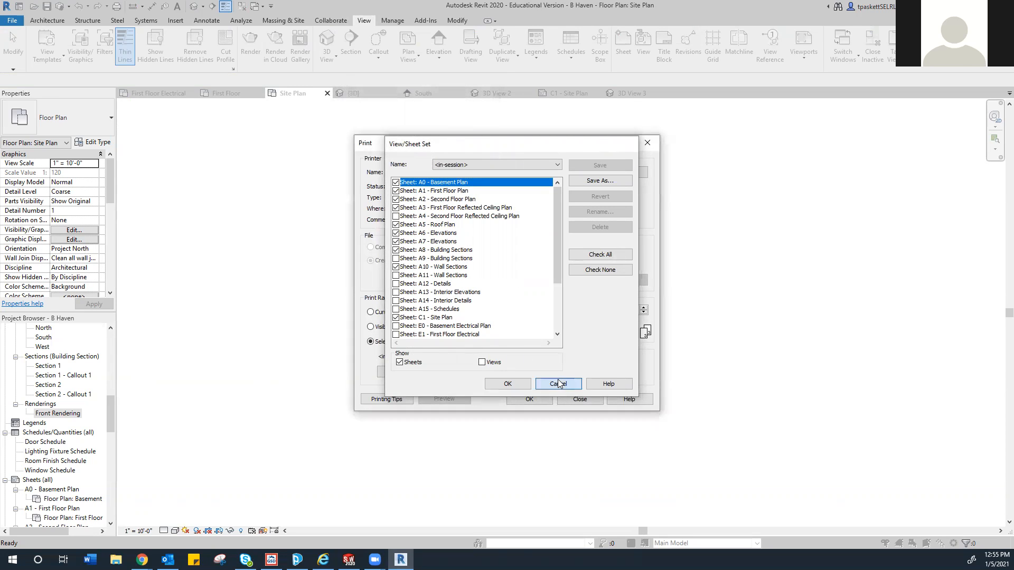
- Confirm the sheet selection for printing and choose Adobe PDF as the printer
{"action": "left_click", "coordinate": [506, 383]}
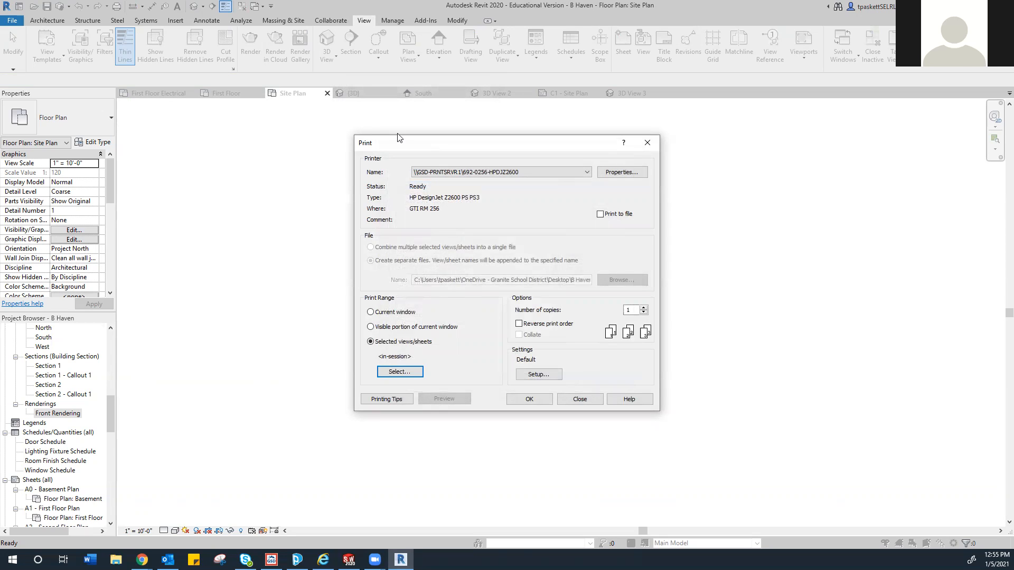
{"action": "left_click", "coordinate": [585, 171]}
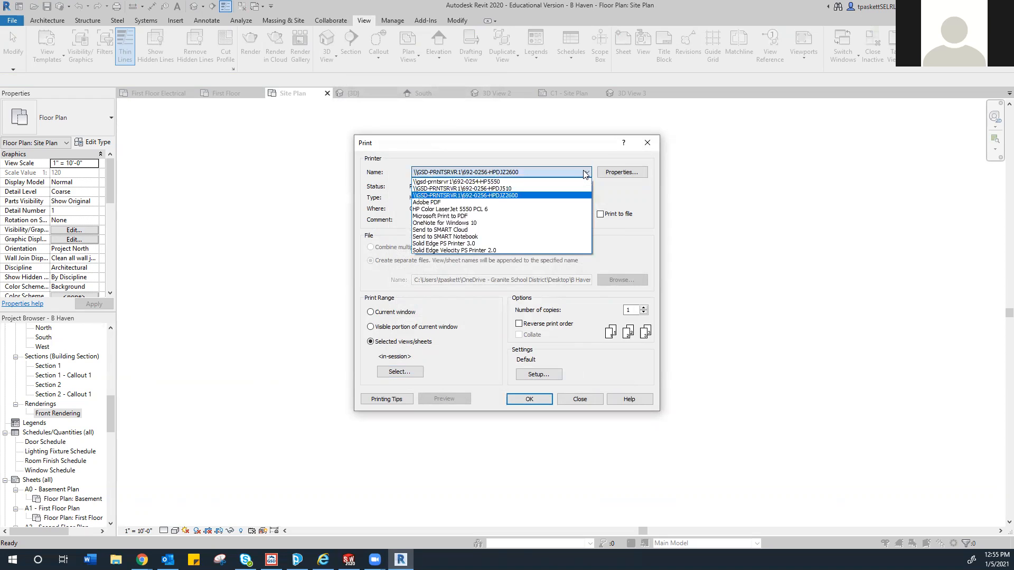
{"action": "left_click", "coordinate": [436, 203]}
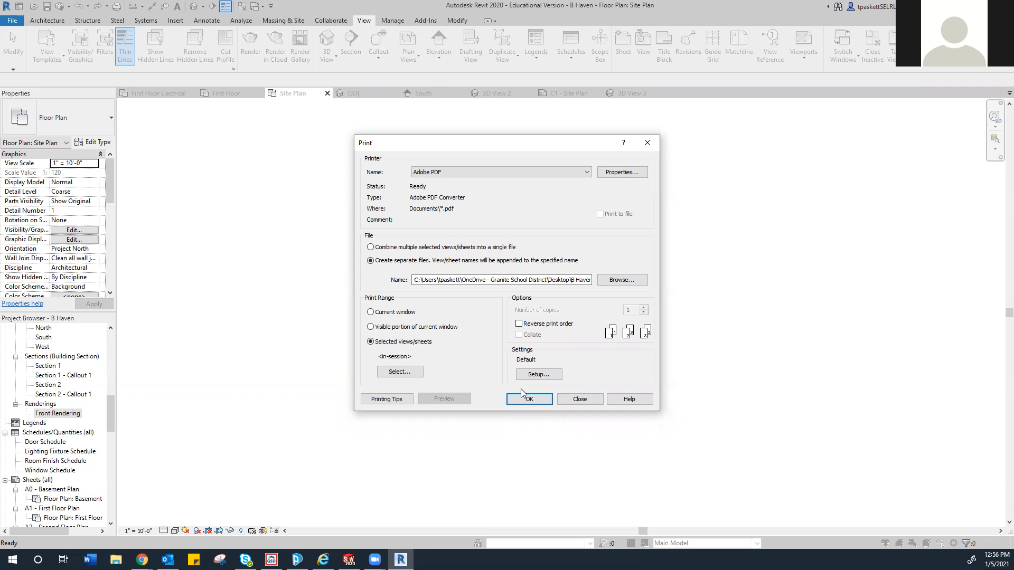
{"action": "left_click", "coordinate": [586, 172]}
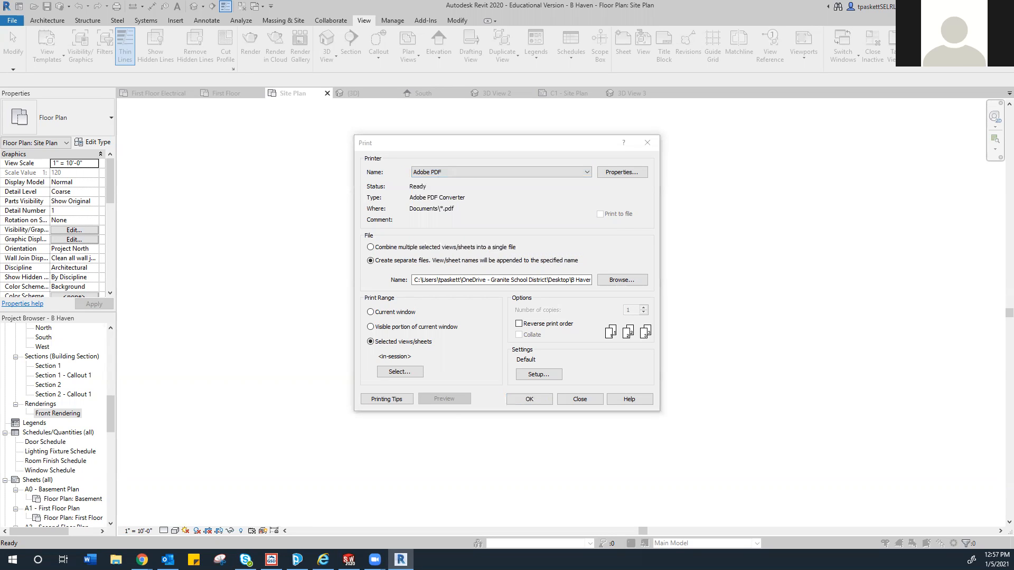
- Switch to Autodesk Rendering in Chrome and look around the exterior panorama and the interior living and kitchen panorama
{"action": "left_click", "coordinate": [142, 560]}
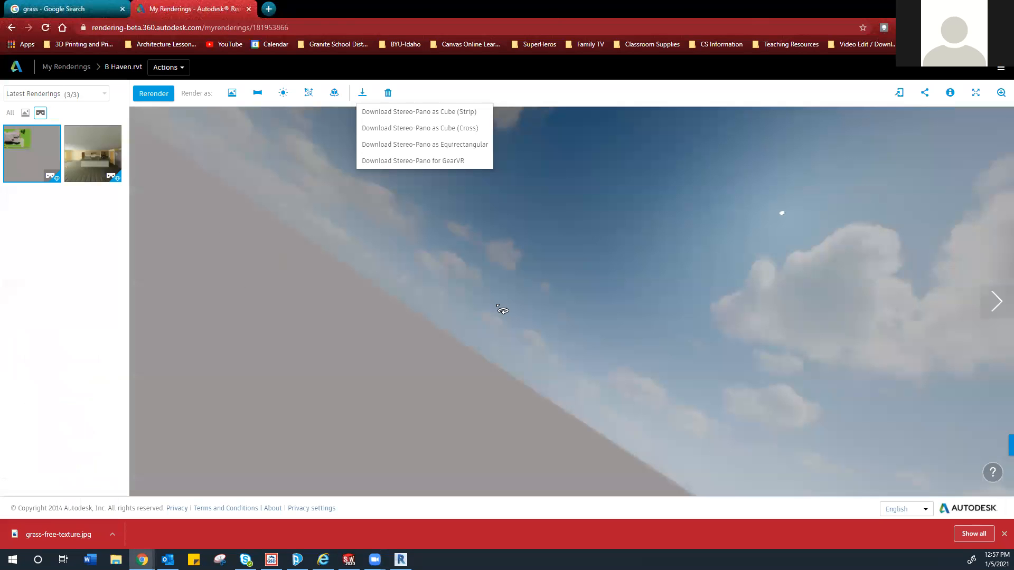
{"action": "left_click_drag", "start_coordinate": [534, 245], "coordinate": [317, 433]}
{"action": "left_click_drag", "start_coordinate": [681, 422], "coordinate": [481, 348]}
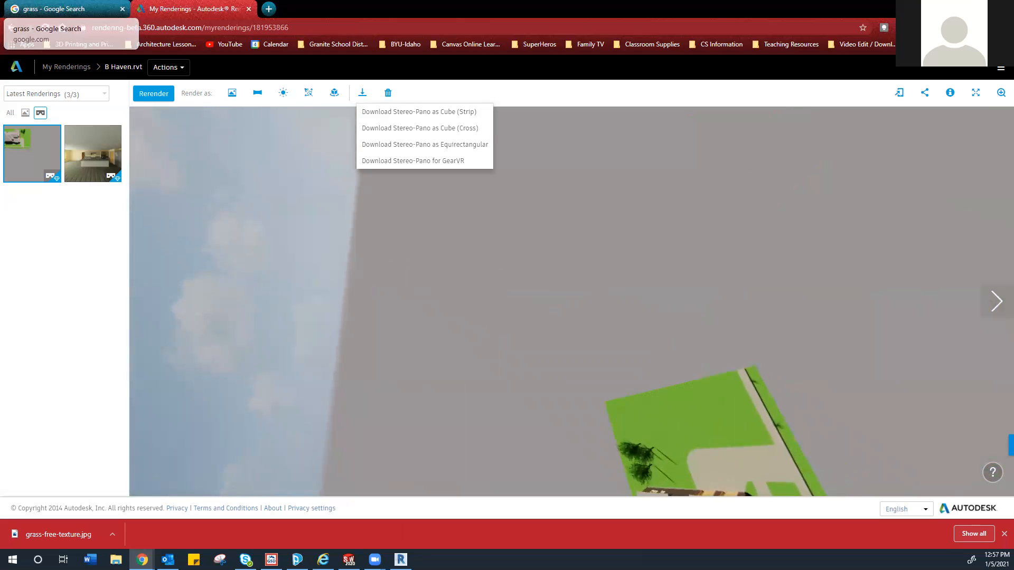
{"action": "left_click", "coordinate": [81, 141]}
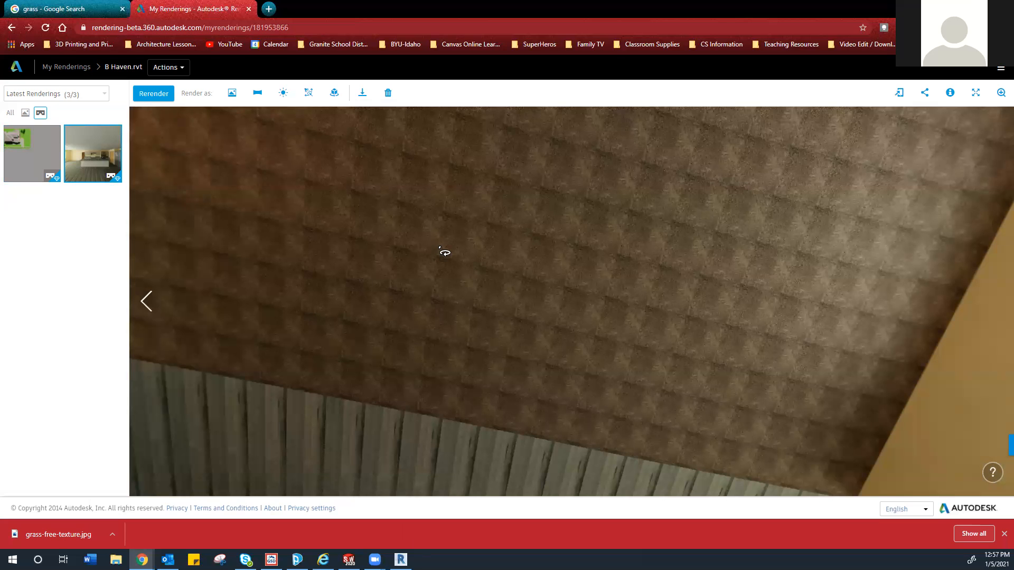
{"action": "left_click_drag", "start_coordinate": [526, 264], "coordinate": [511, 330]}
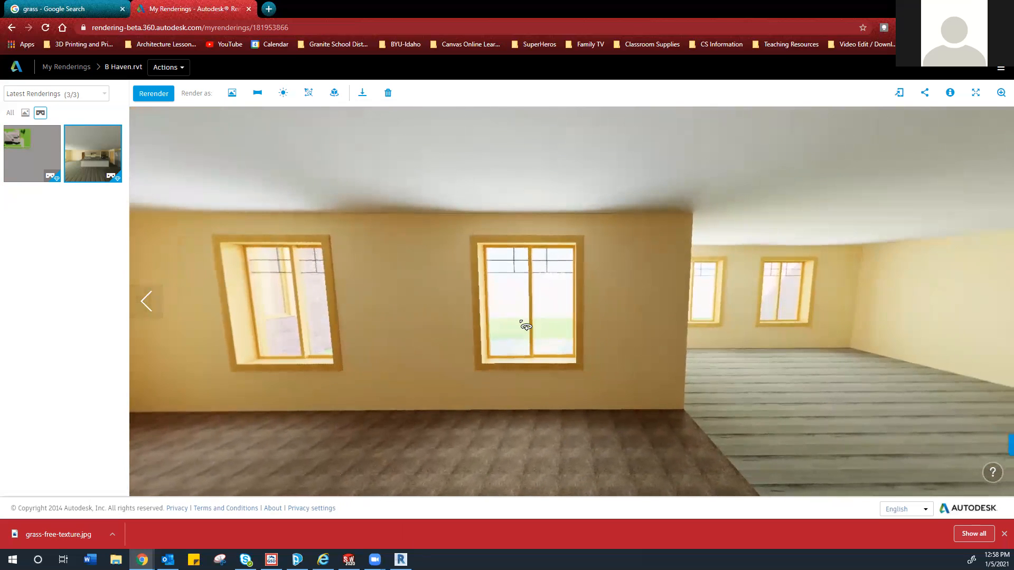
{"action": "left_click_drag", "start_coordinate": [525, 326], "coordinate": [477, 362]}
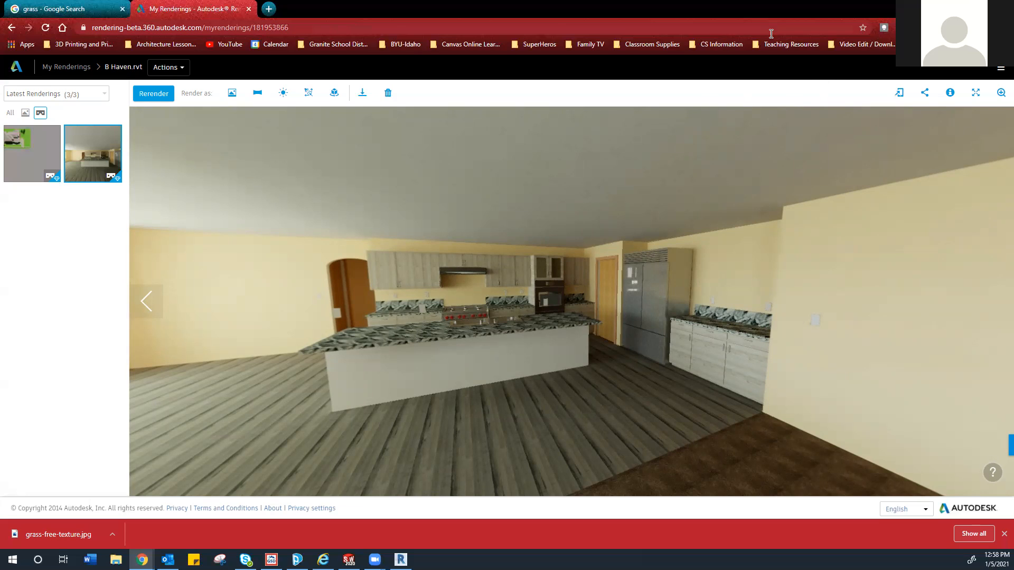
- Switch back to Revit, close the print setup without printing, and dismiss the save reminder
{"action": "key", "text": "alt+Tab"}
{"action": "left_click", "coordinate": [586, 399]}
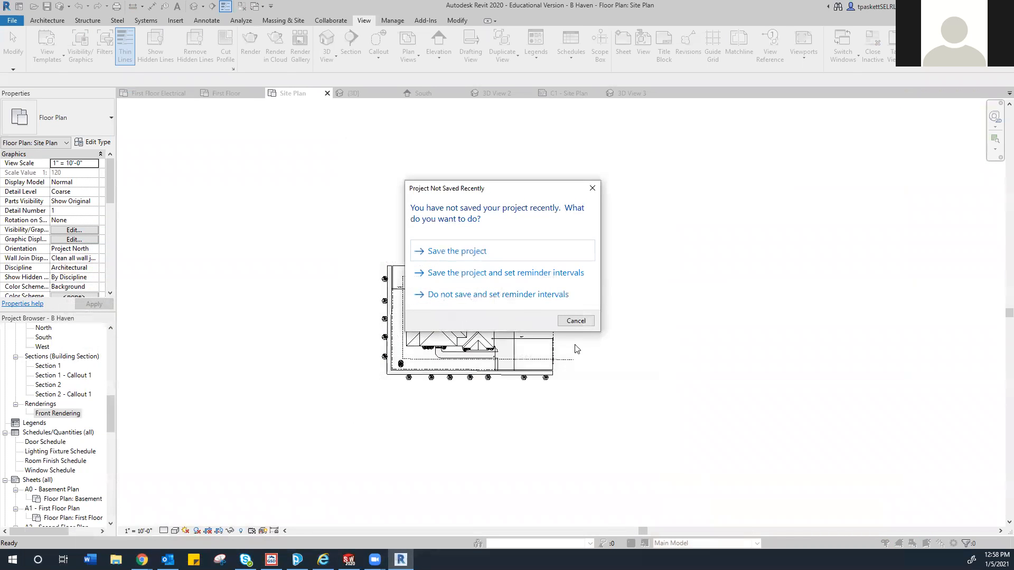
{"action": "left_click", "coordinate": [575, 321]}
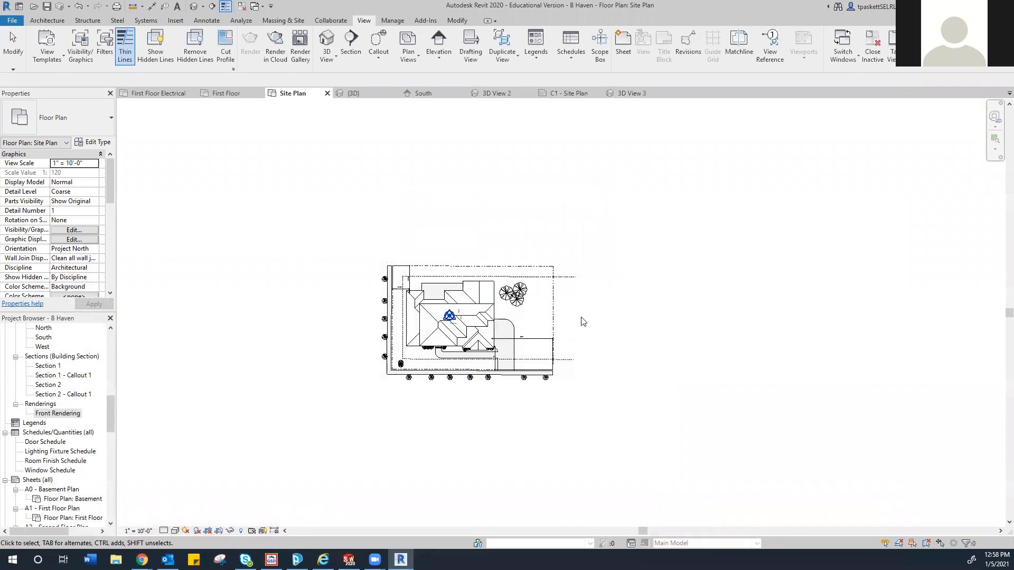
- Open sheet C1 - Site Plan and locate the Foundation view among the project's floor plans
{"action": "left_click", "coordinate": [568, 94]}
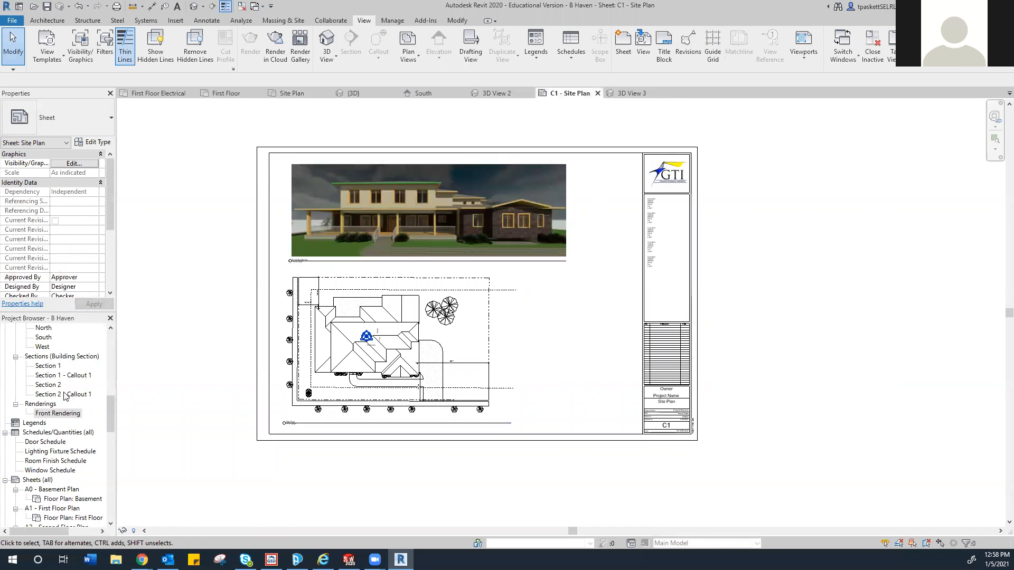
{"action": "scroll", "coordinate": [64, 395], "scroll_direction": "up", "scroll_amount": 7}
{"action": "scroll", "coordinate": [60, 389], "scroll_direction": "up", "scroll_amount": 3}
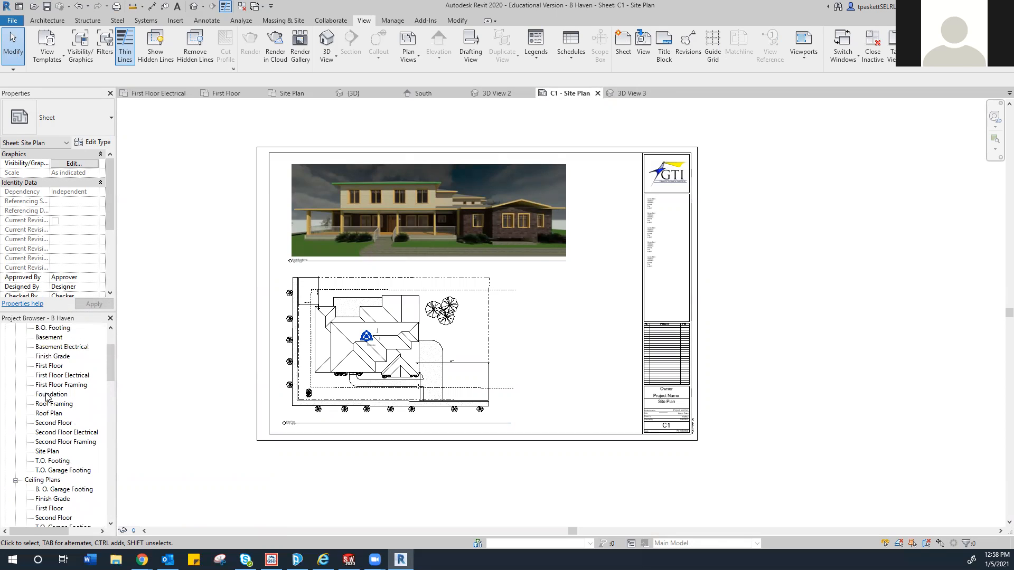
{"action": "left_click", "coordinate": [47, 395]}
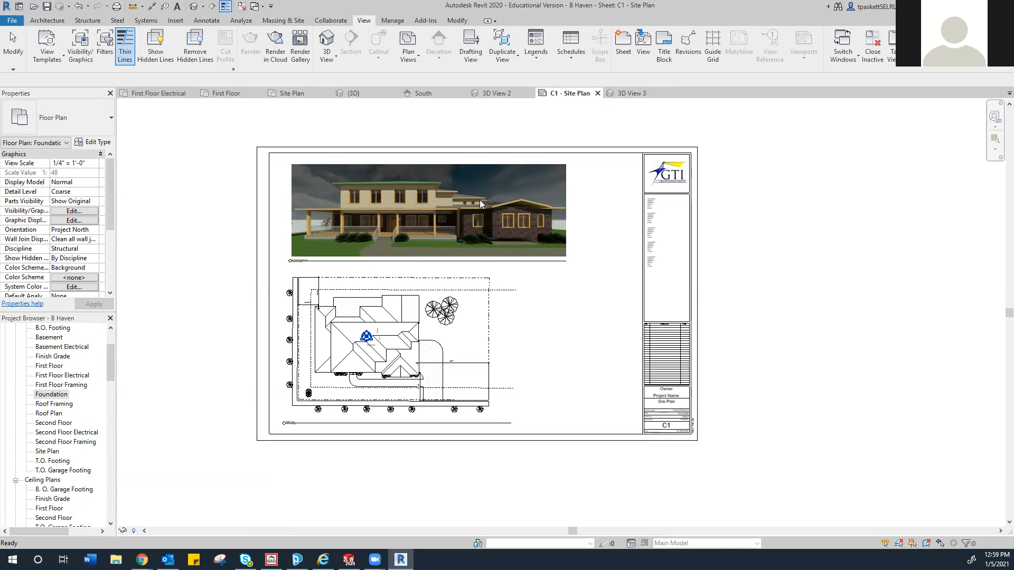
- Activate the front rendering viewport on sheet C1, inspect its raster image's dimensions, and leave the viewport
{"action": "left_click", "coordinate": [507, 167]}
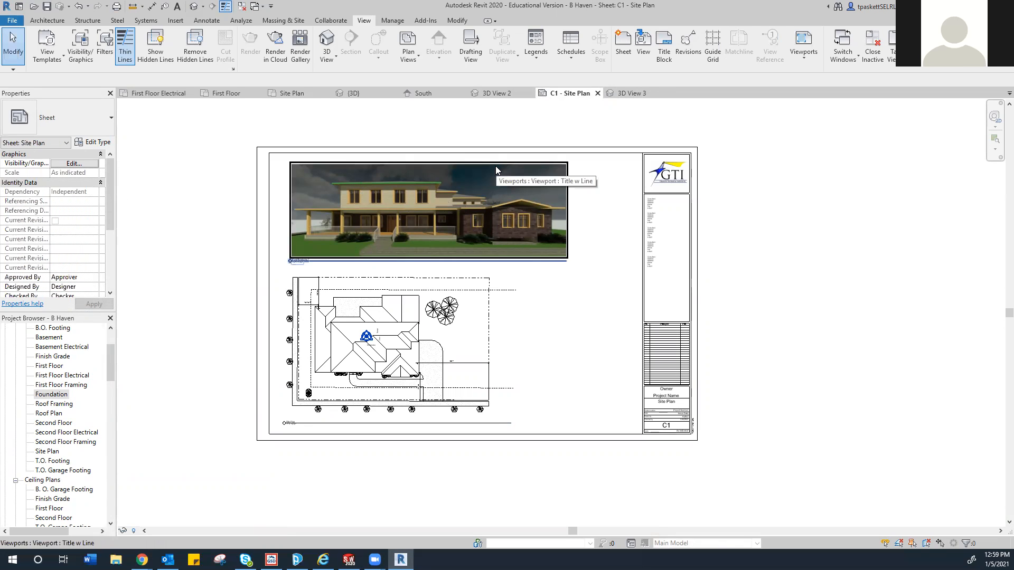
{"action": "left_click", "coordinate": [507, 170]}
{"action": "double_click", "coordinate": [507, 169]}
{"action": "left_click", "coordinate": [507, 169]}
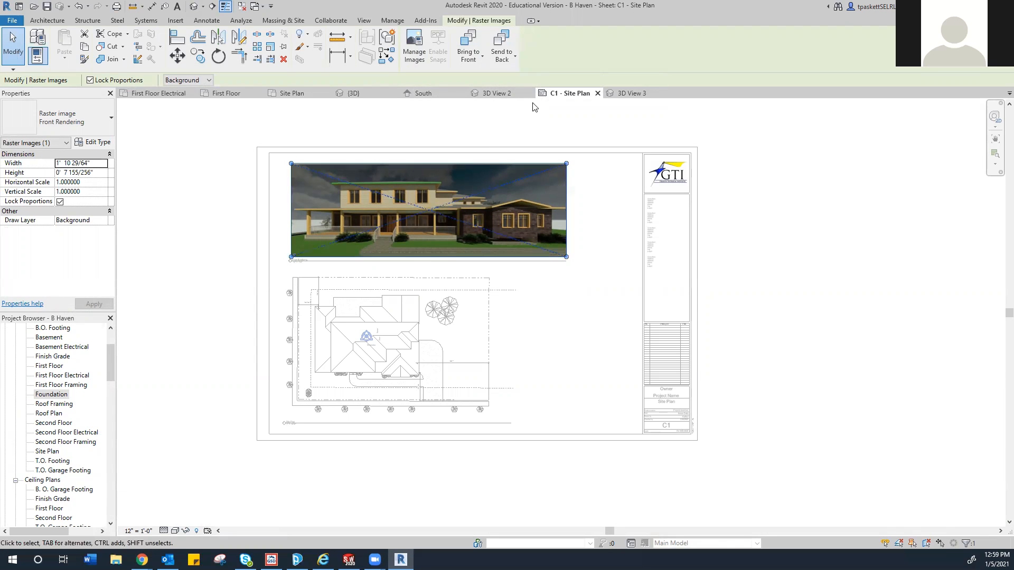
{"action": "double_click", "coordinate": [590, 132]}
- Find the Front Rendering view among the project's renderings and review its properties
{"action": "left_click_drag", "start_coordinate": [106, 368], "coordinate": [103, 410]}
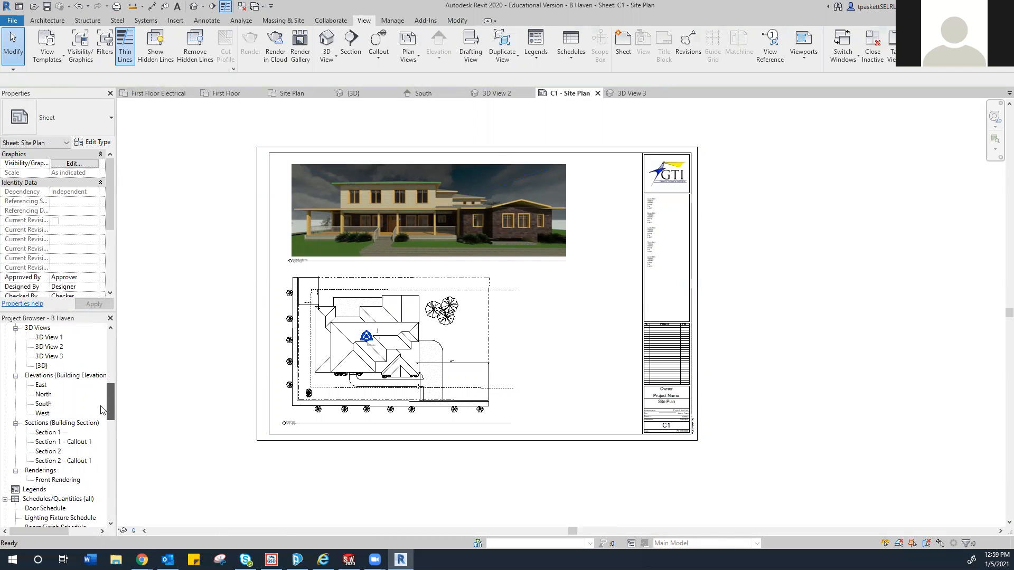
{"action": "left_click", "coordinate": [52, 479]}
{"action": "left_click", "coordinate": [51, 479]}
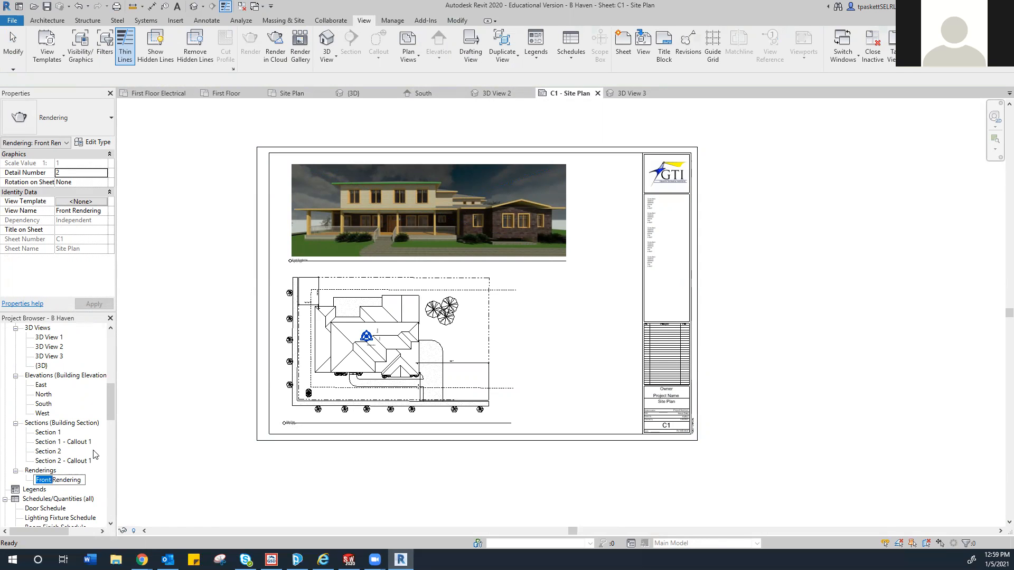
{"action": "scroll", "coordinate": [57, 480], "scroll_direction": "down", "scroll_amount": 7}
{"action": "scroll", "coordinate": [47, 433], "scroll_direction": "up", "scroll_amount": 4}
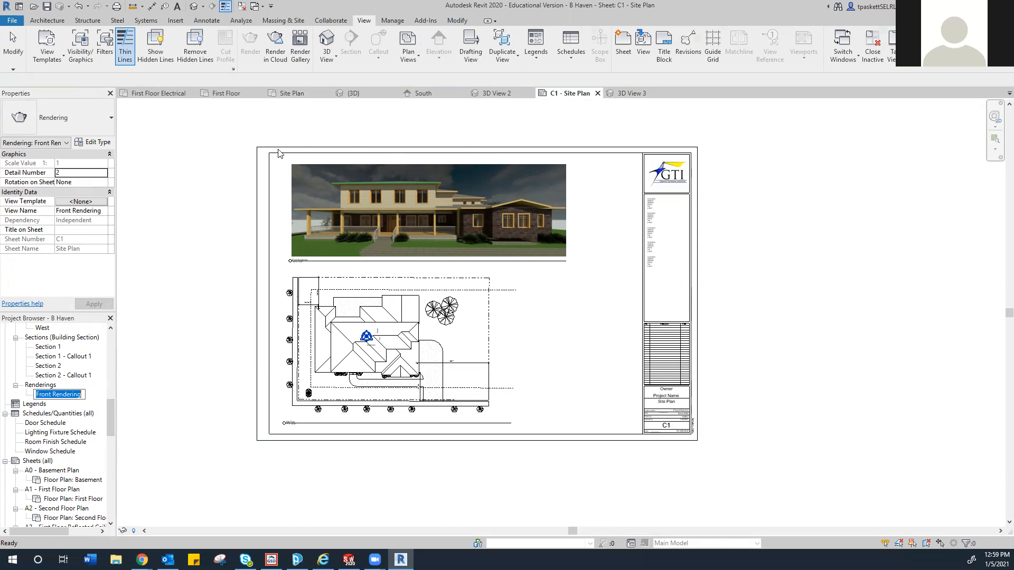
{"action": "left_click", "coordinate": [39, 393]}
{"action": "left_click", "coordinate": [33, 392]}
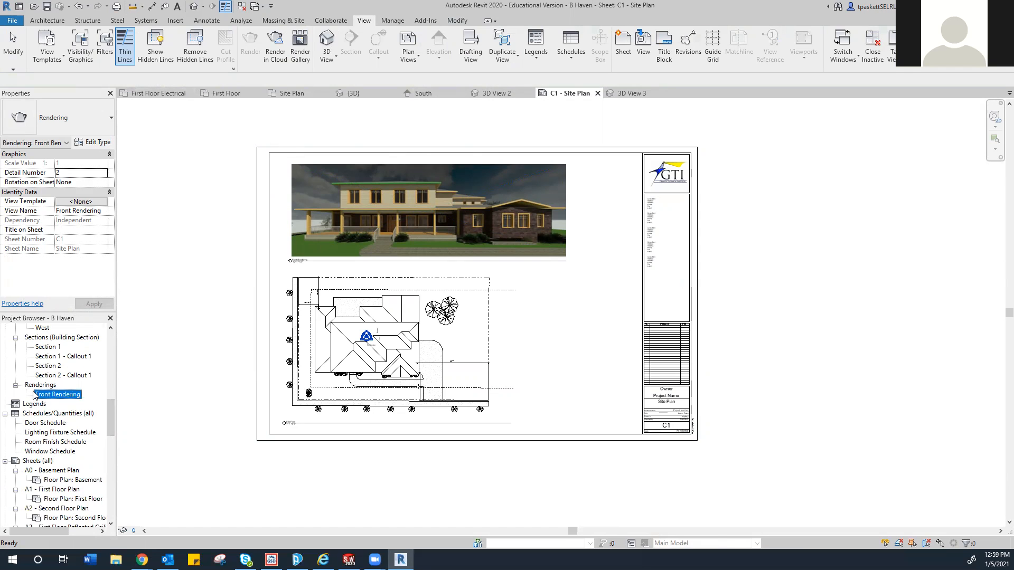
- Open 3D View 2, select its camera frame and check the crop region size
{"action": "left_click", "coordinate": [497, 98]}
{"action": "left_click", "coordinate": [496, 94]}
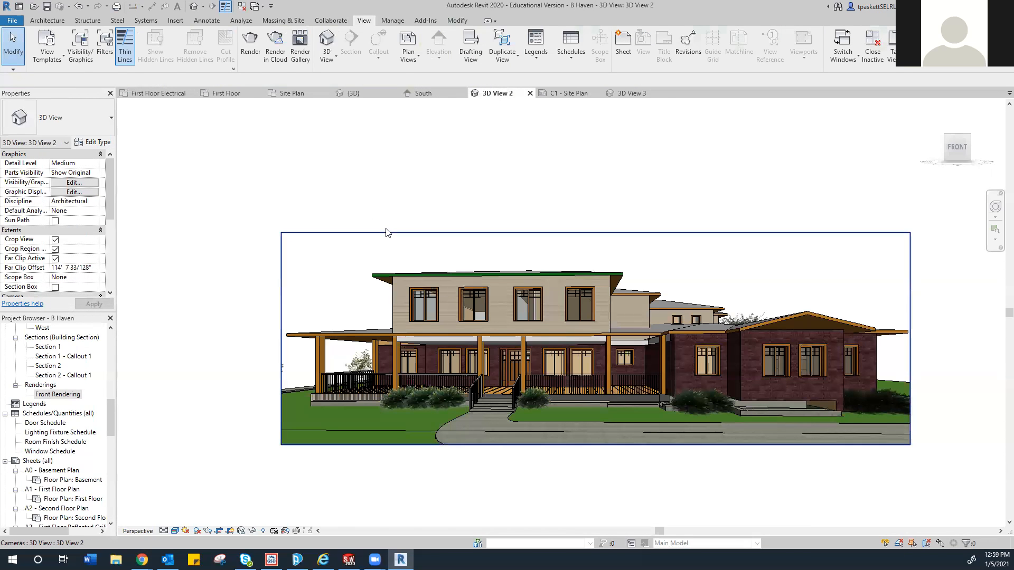
{"action": "left_click", "coordinate": [386, 233]}
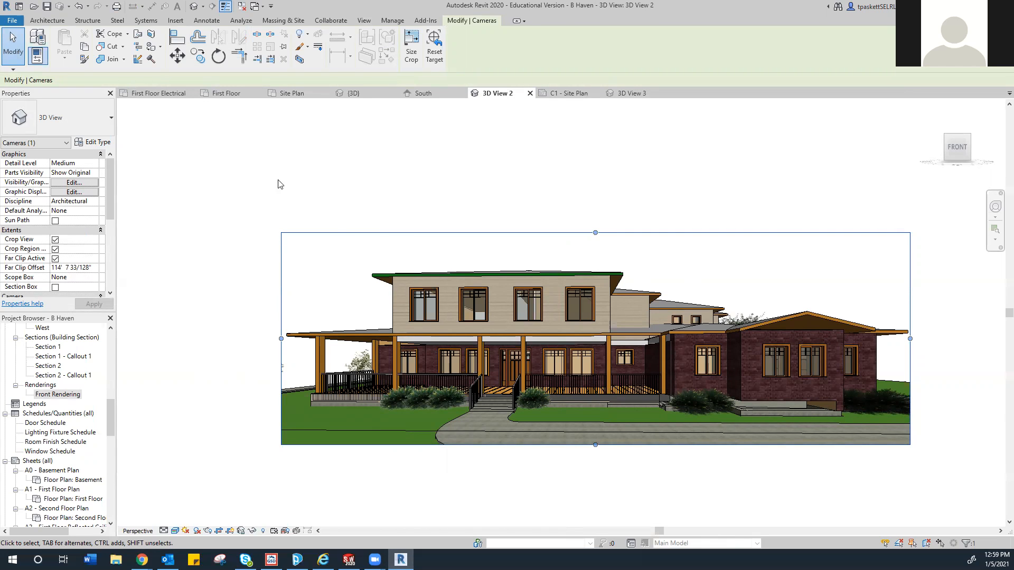
{"action": "left_click", "coordinate": [410, 54]}
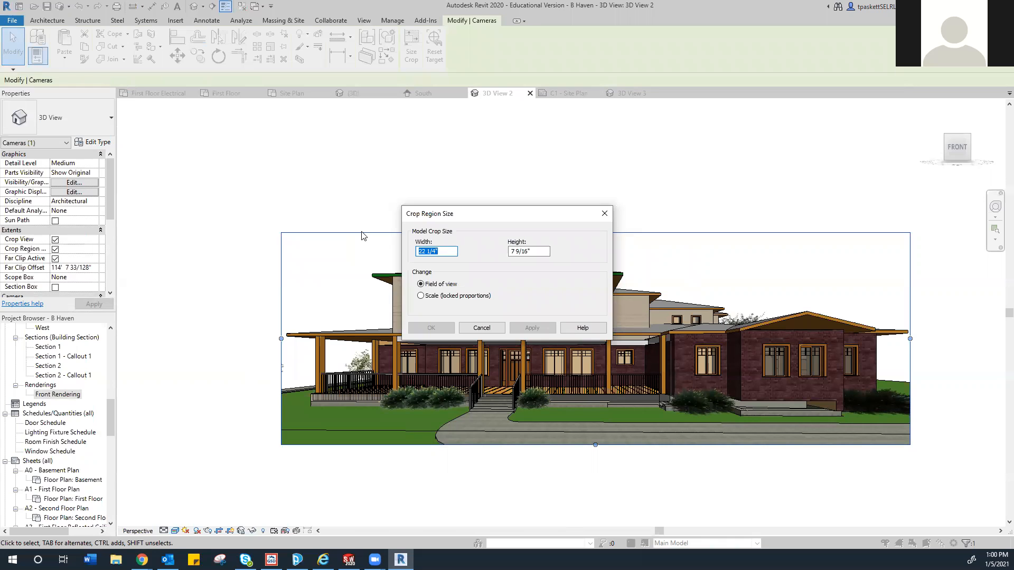
{"action": "left_click", "coordinate": [231, 158]}
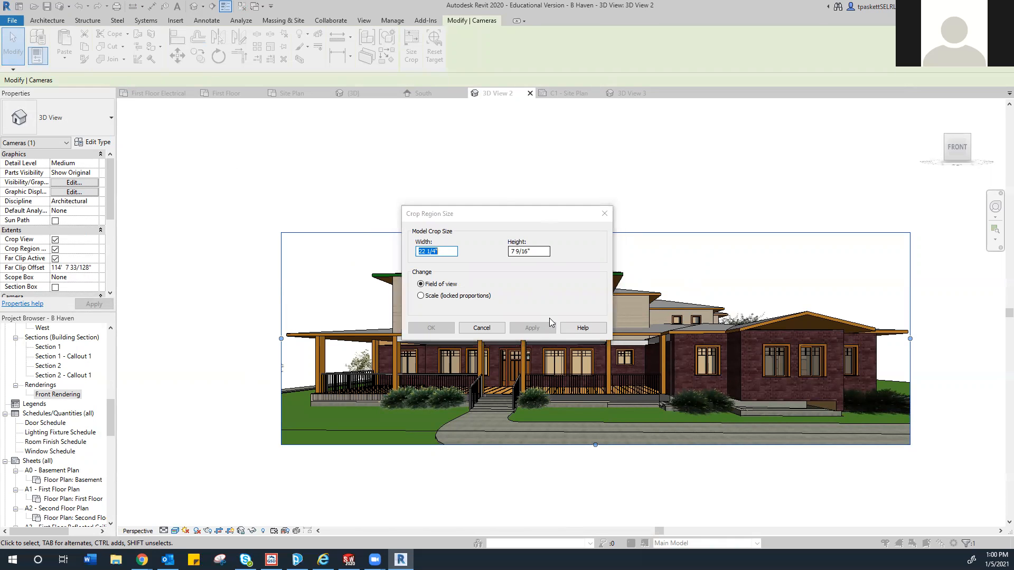
{"action": "left_click", "coordinate": [482, 327]}
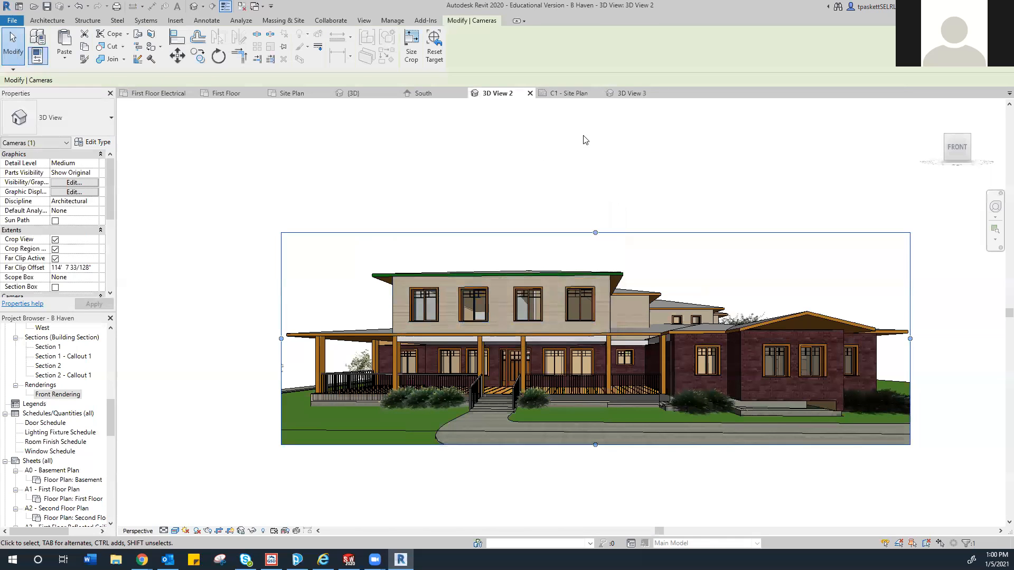
- Return to sheet C1 and review the view scale options of the site plan viewport
{"action": "left_click", "coordinate": [569, 93]}
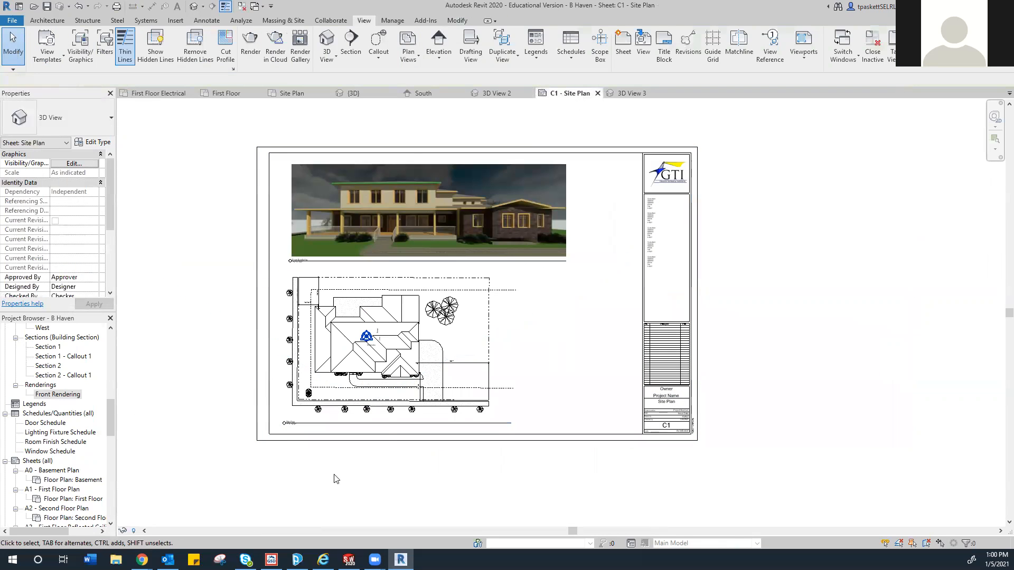
{"action": "left_click", "coordinate": [485, 338]}
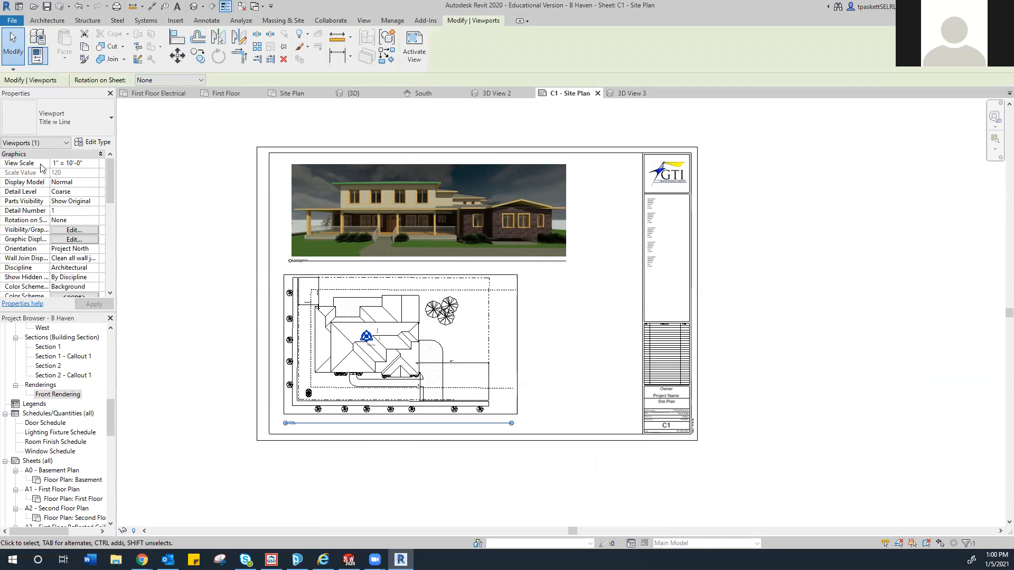
{"action": "left_click", "coordinate": [93, 164]}
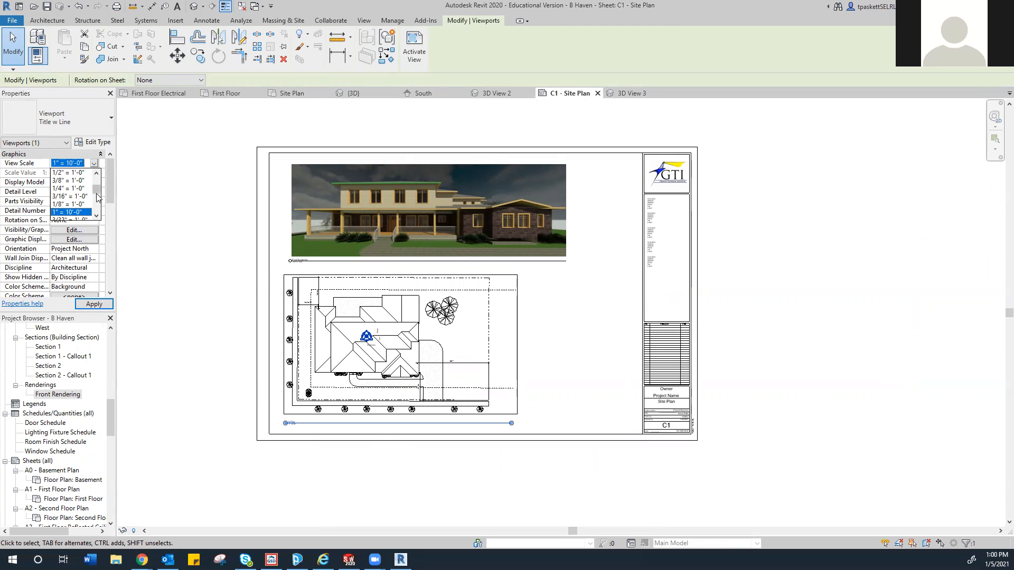
{"action": "left_click_drag", "start_coordinate": [98, 194], "coordinate": [97, 196]}
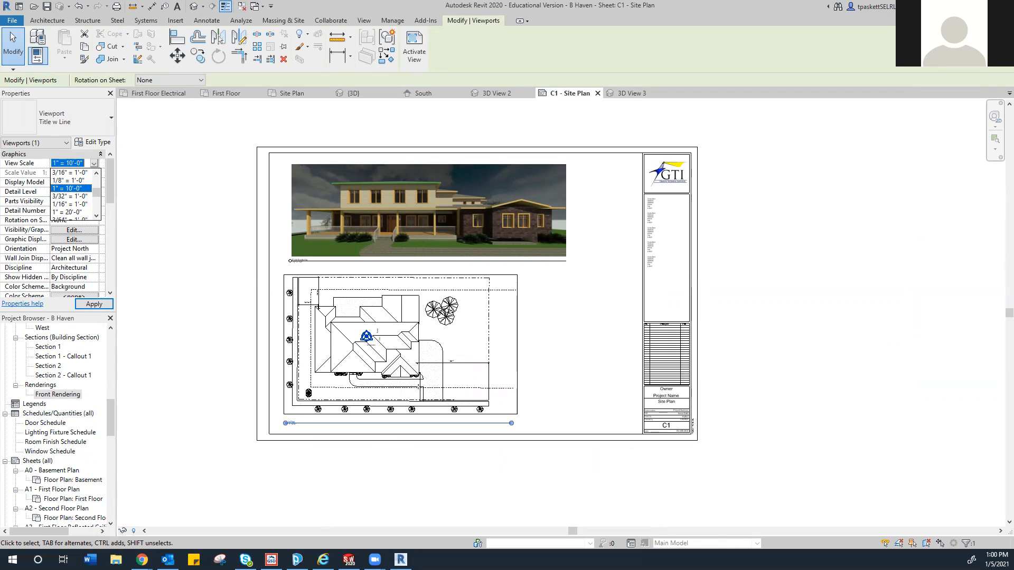
{"action": "key", "text": "Escape"}
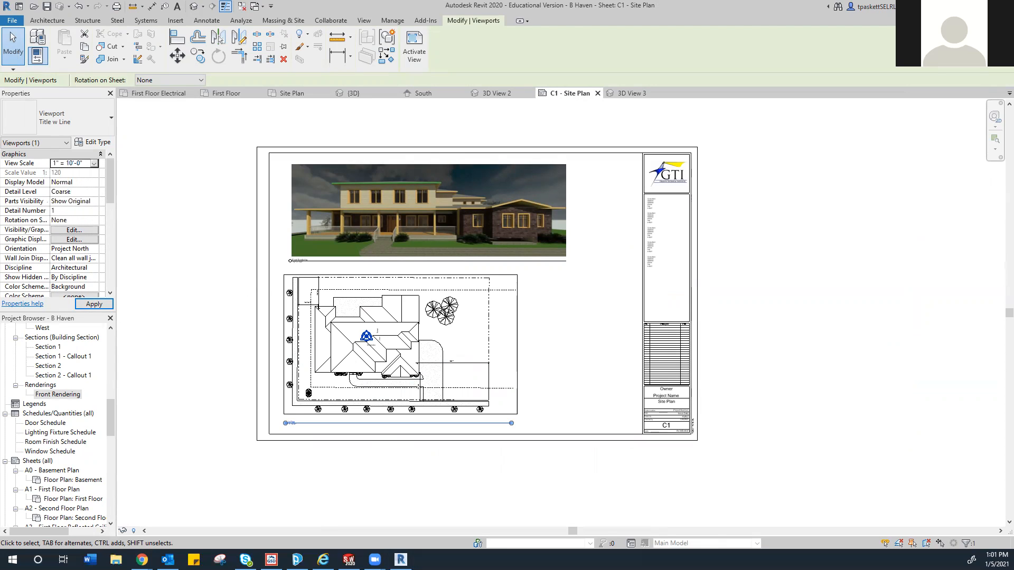